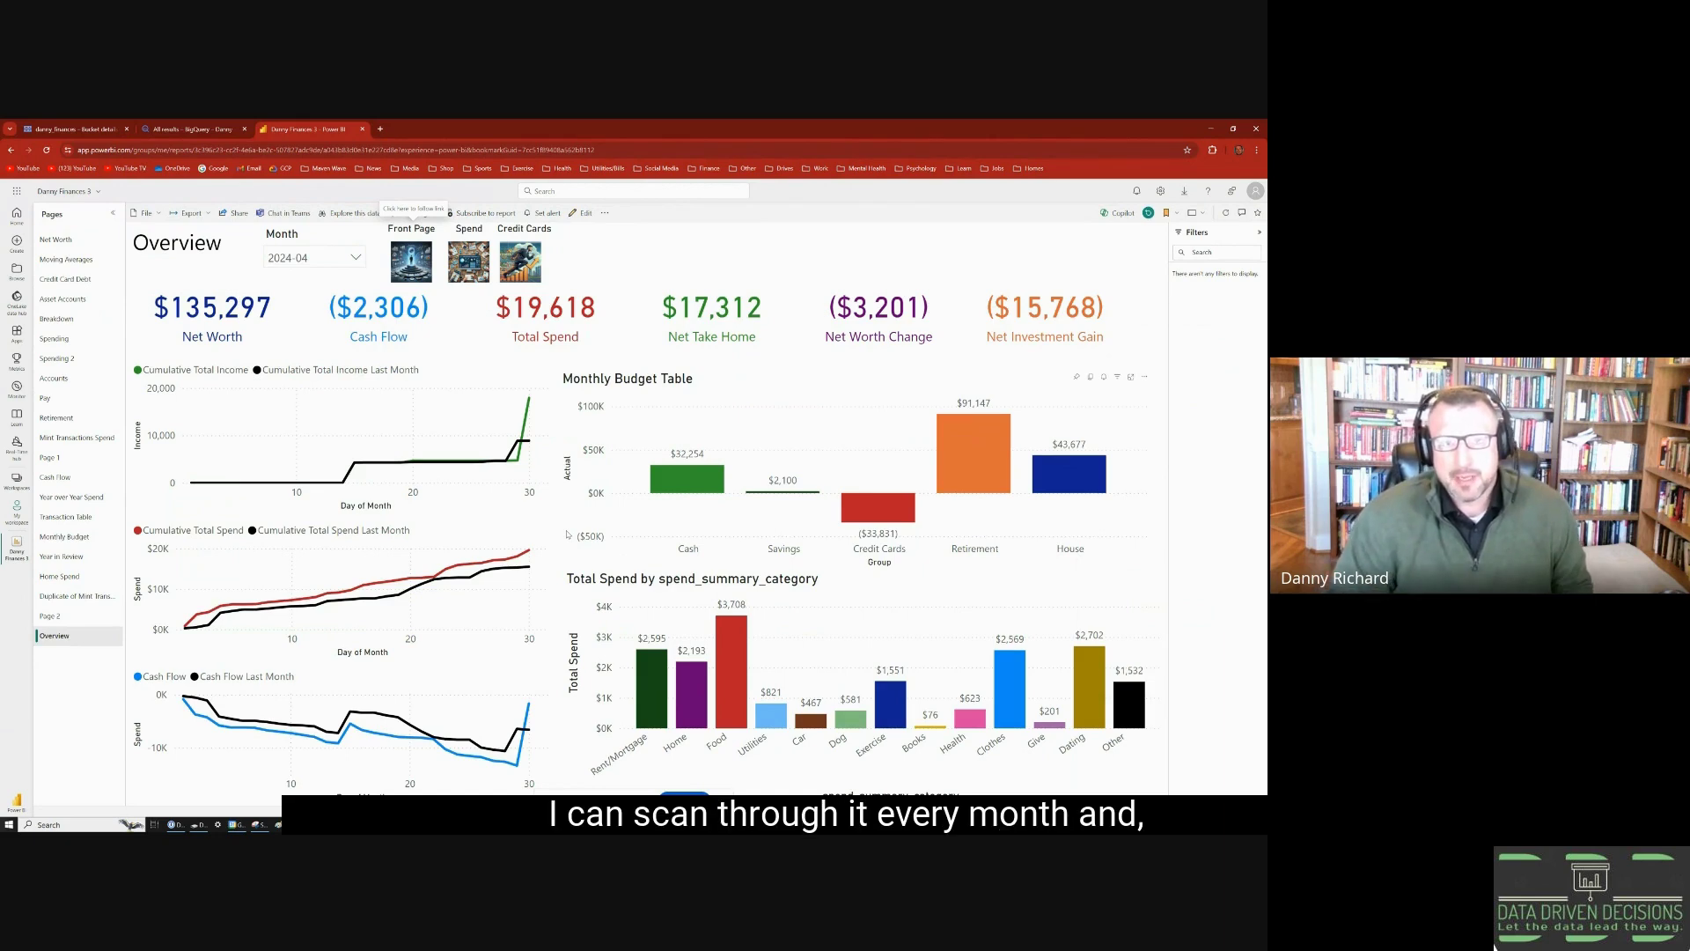
- Cycle the Overview page through its Spend, Credit Cards and front page bookmark views
mouse_move(473, 466)
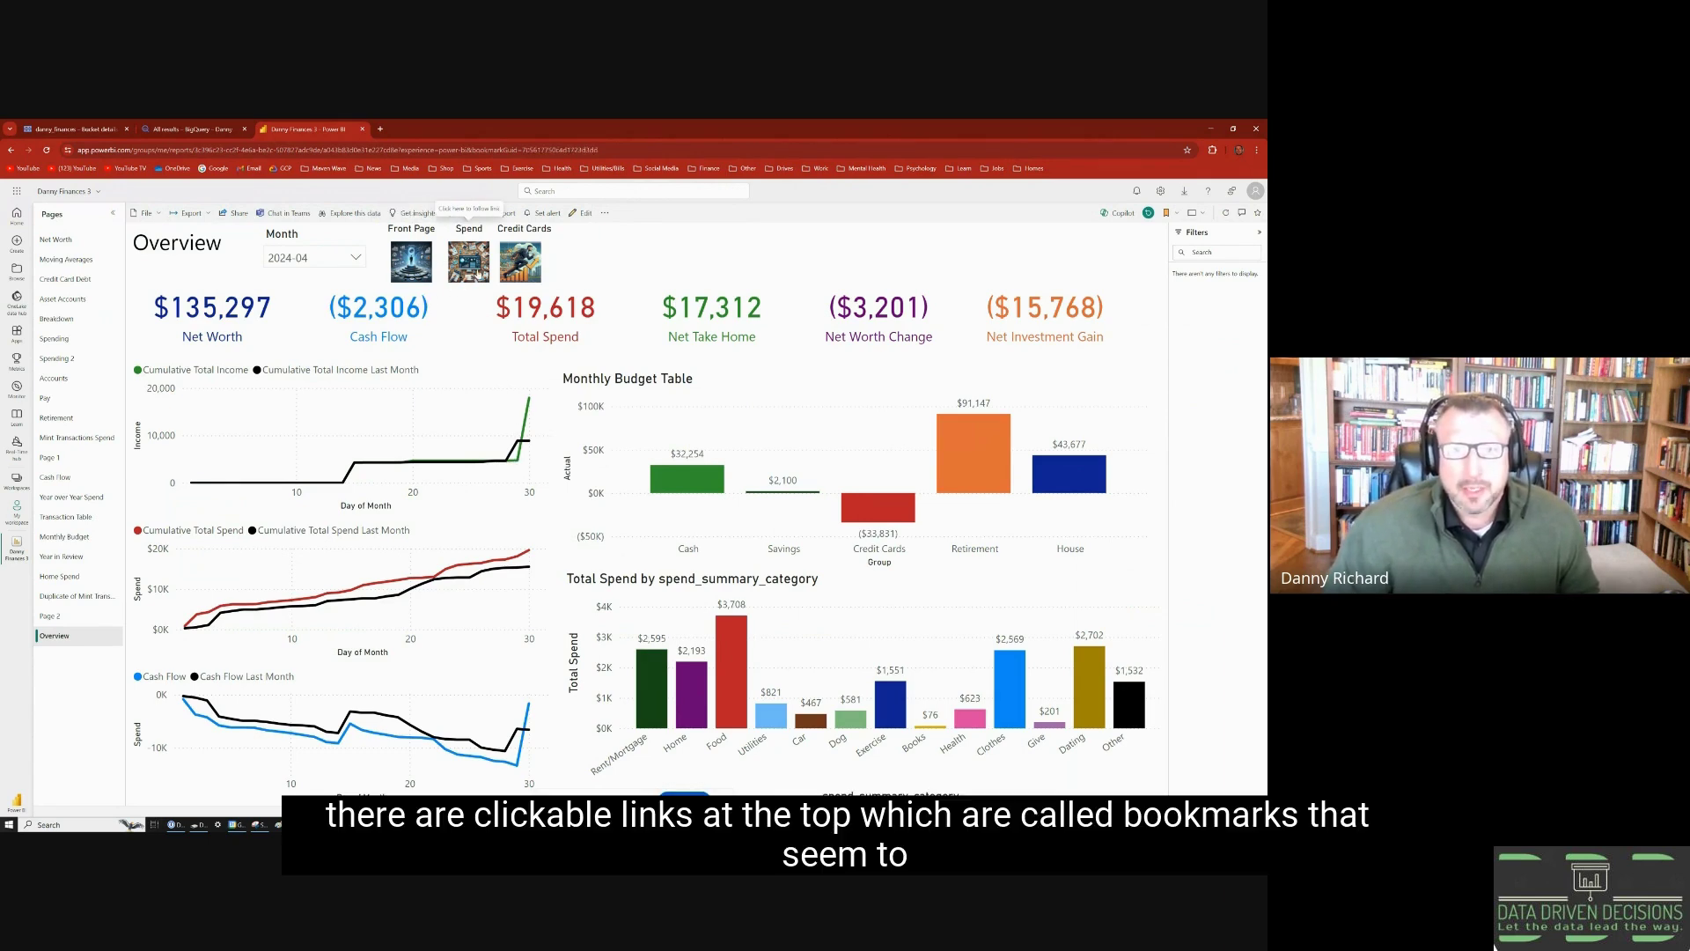
click(476, 274)
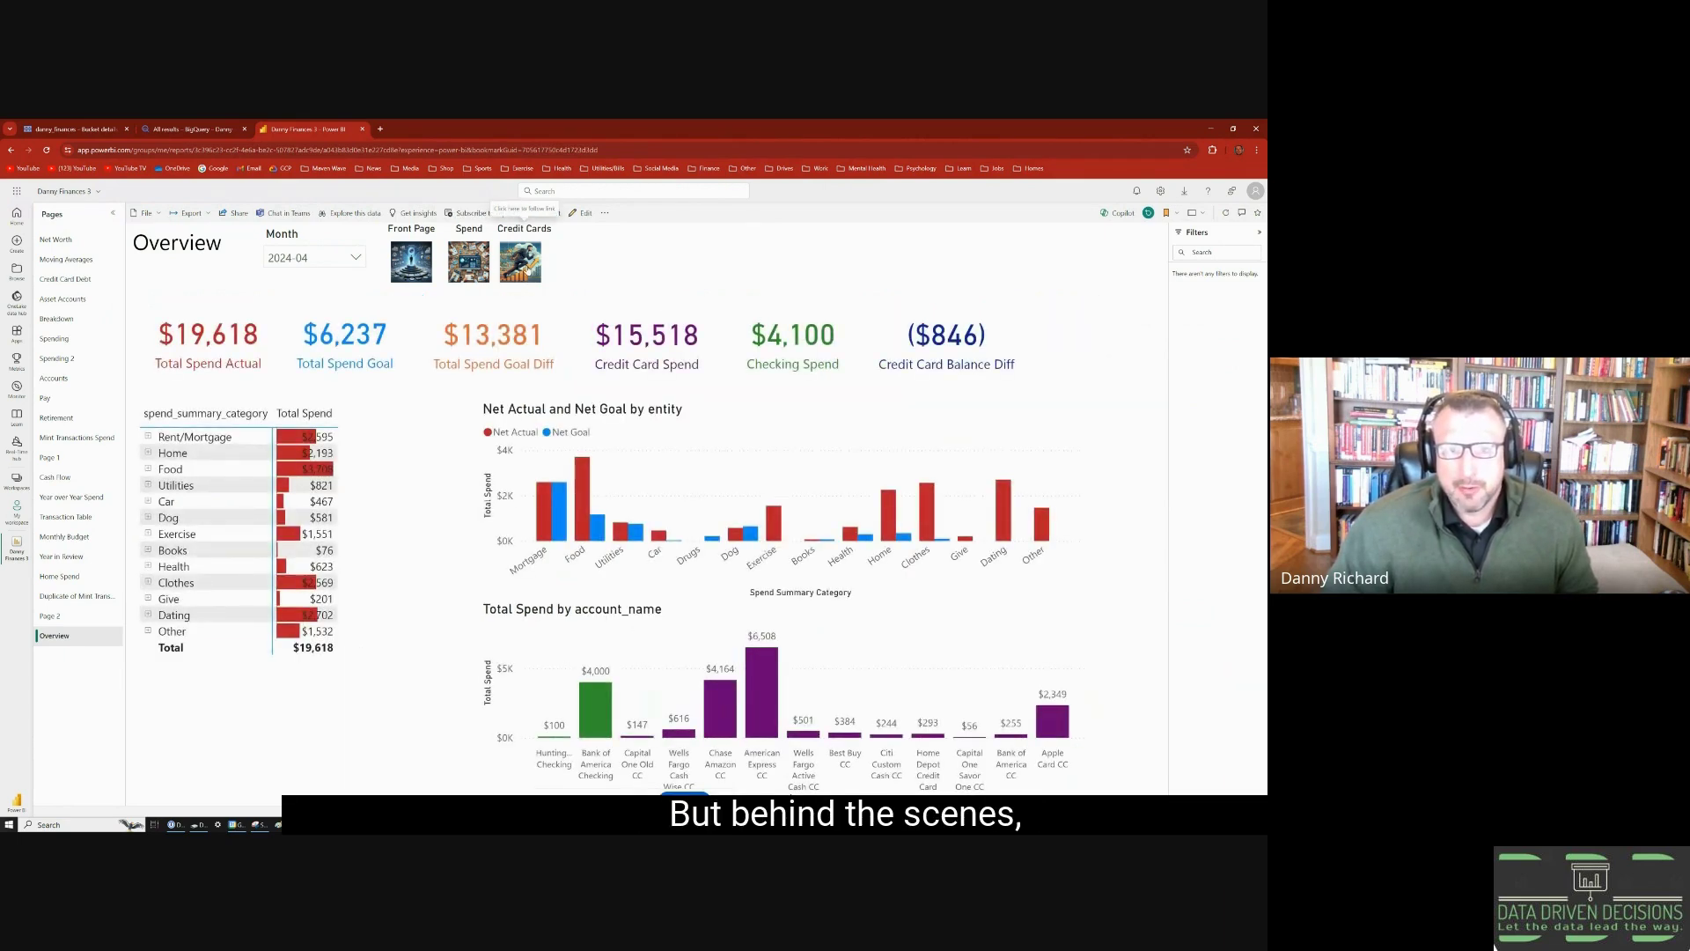
click(527, 268)
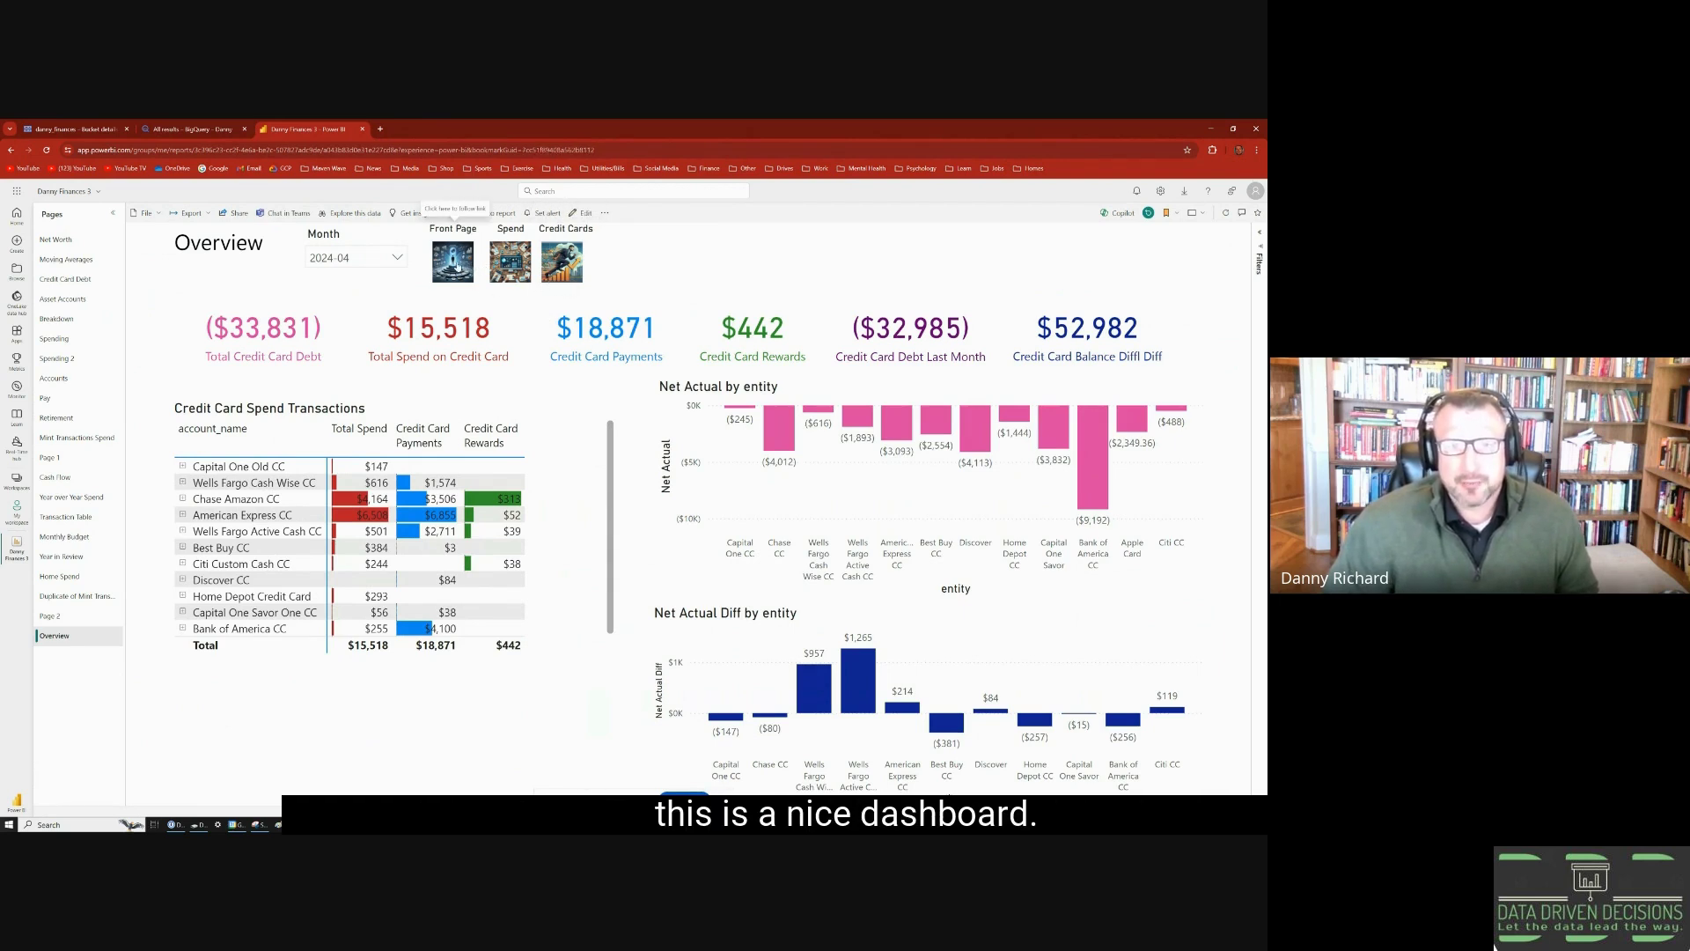
click(457, 267)
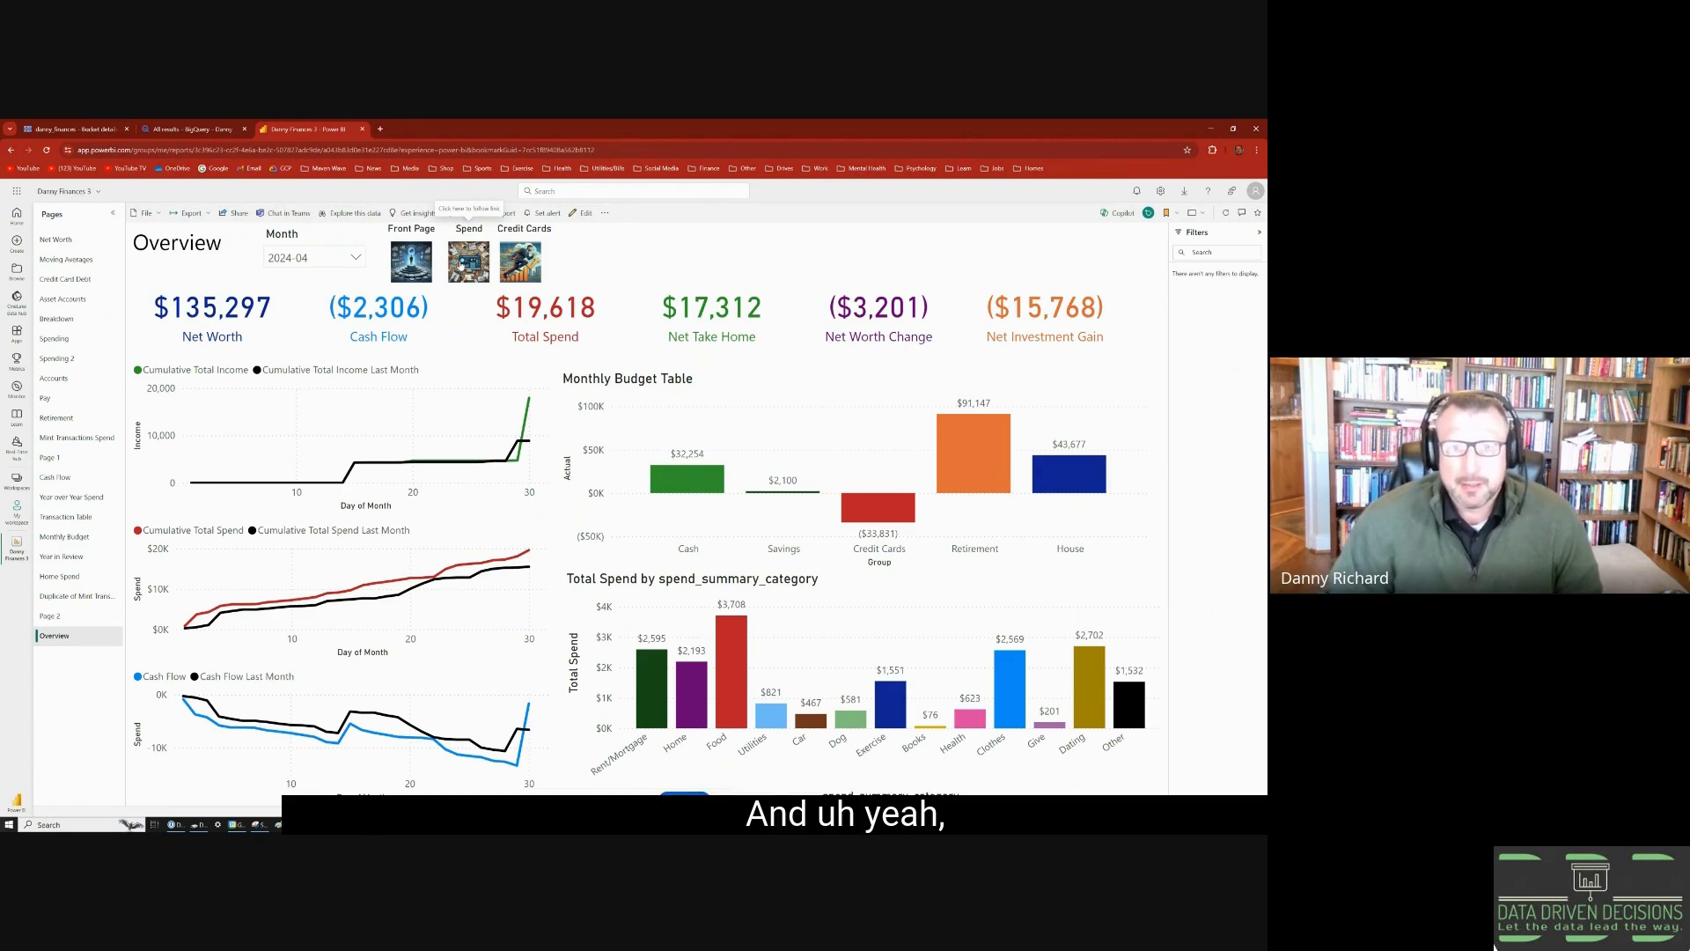
mouse_move(526, 444)
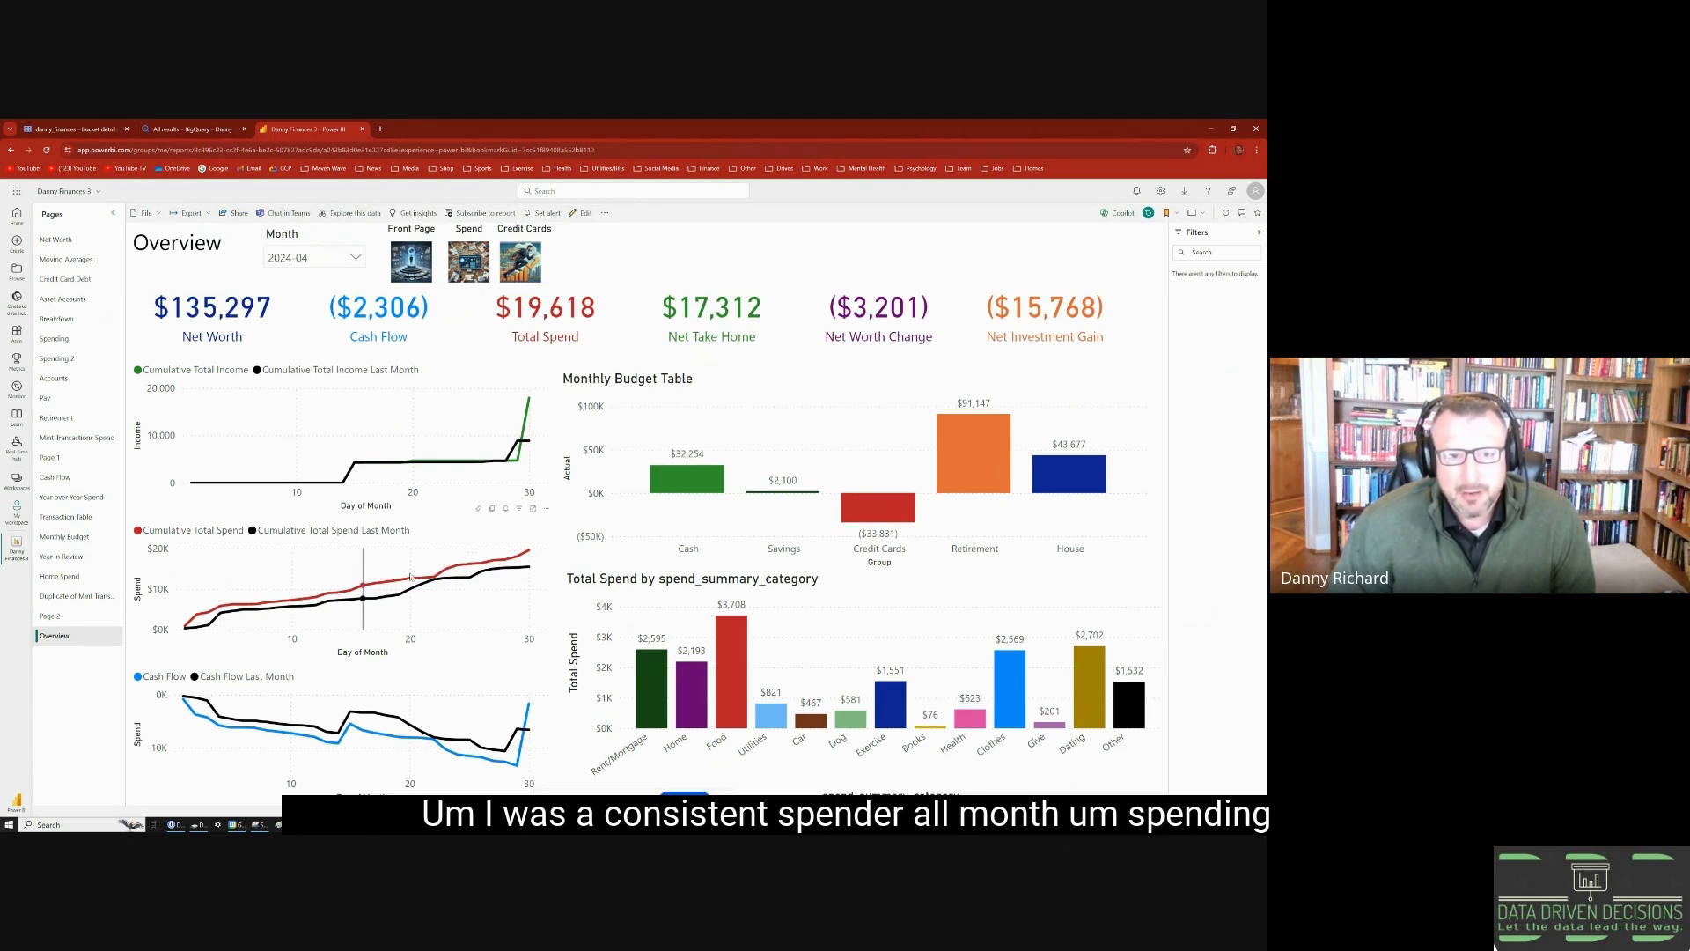
mouse_move(533, 576)
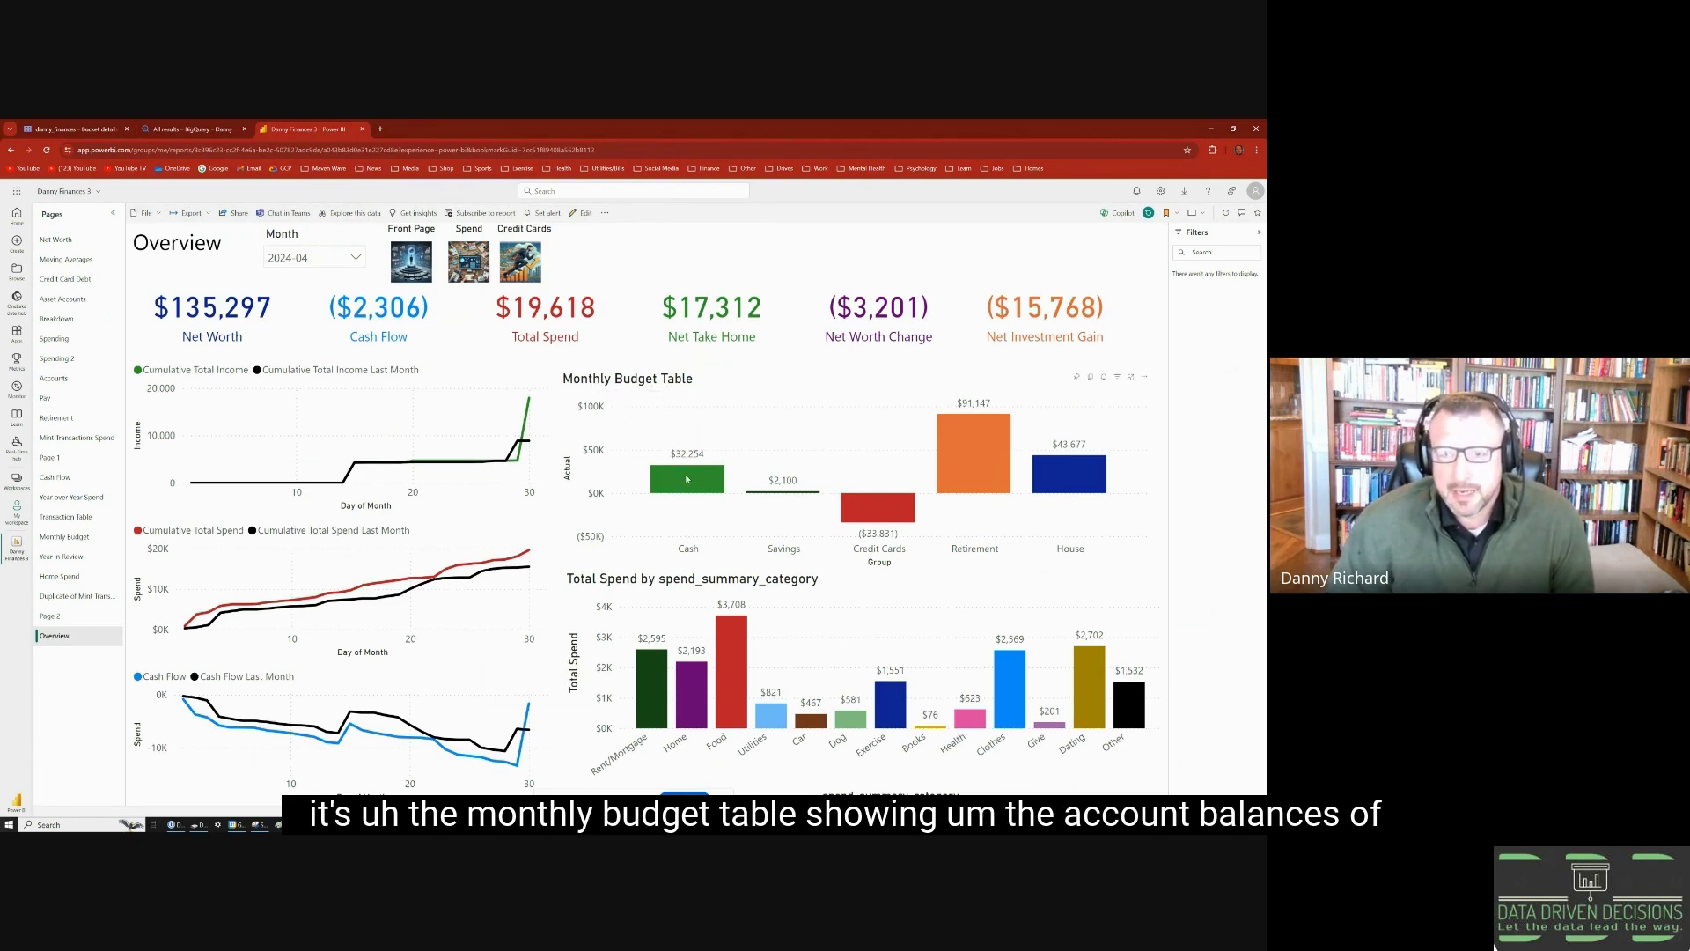
mouse_move(701, 480)
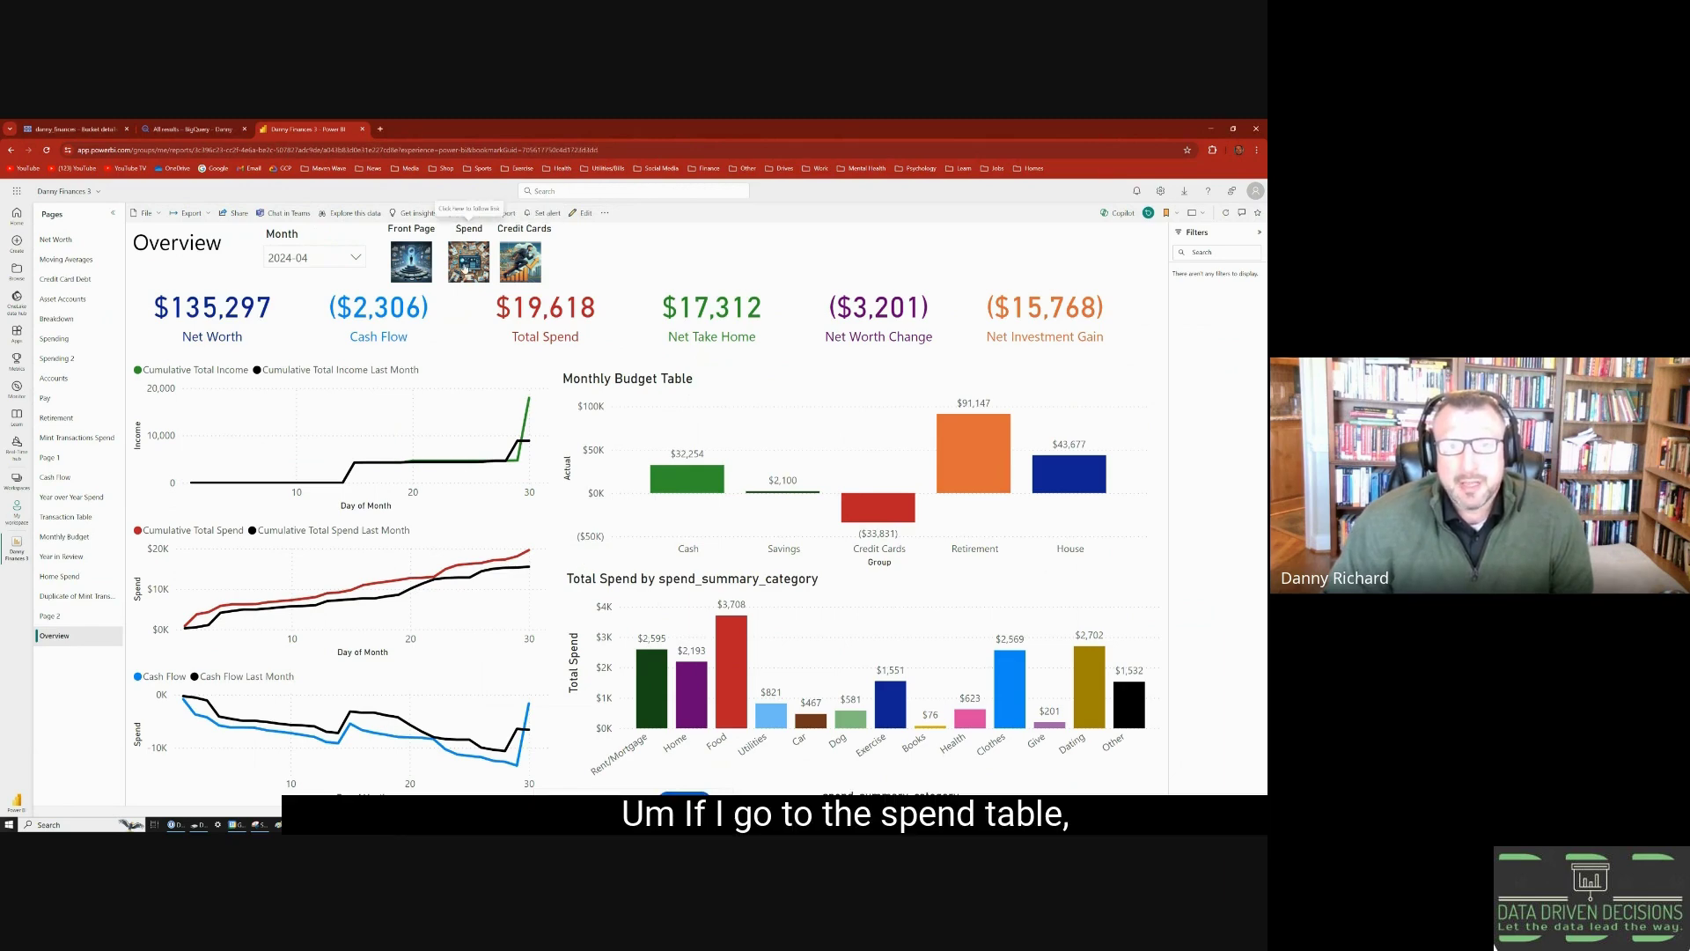
- Show the Spend view, inspect the data model diagram in Desktop, then return to the browser report
click(464, 267)
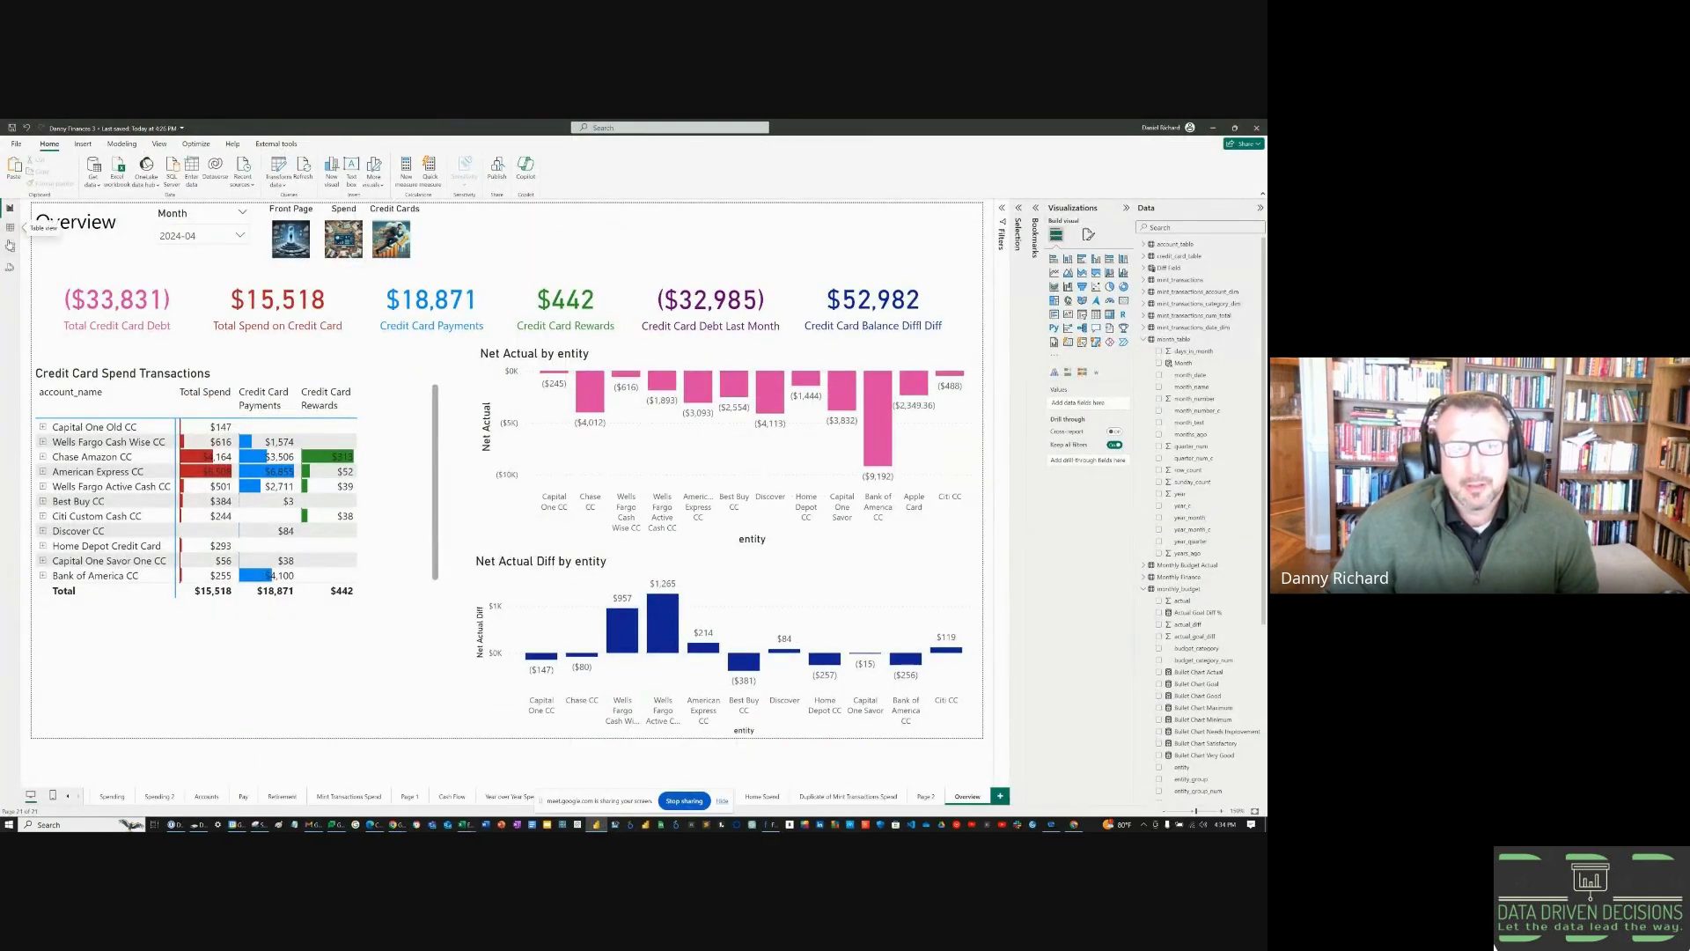
click(10, 246)
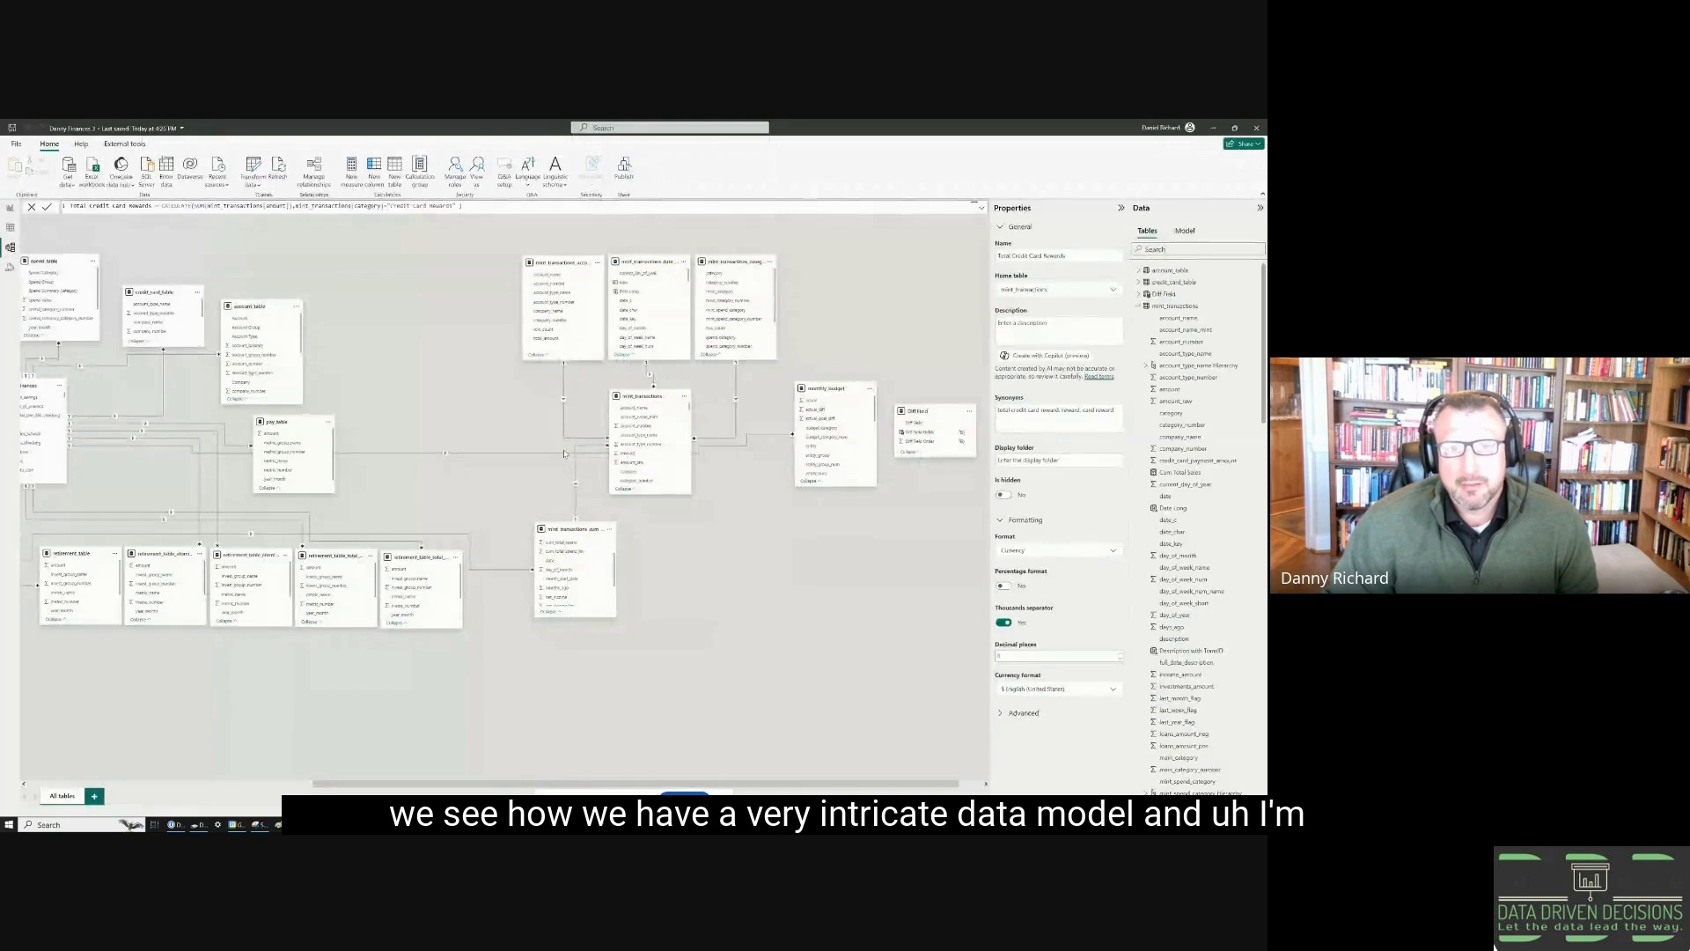
drag(661, 783, 392, 744)
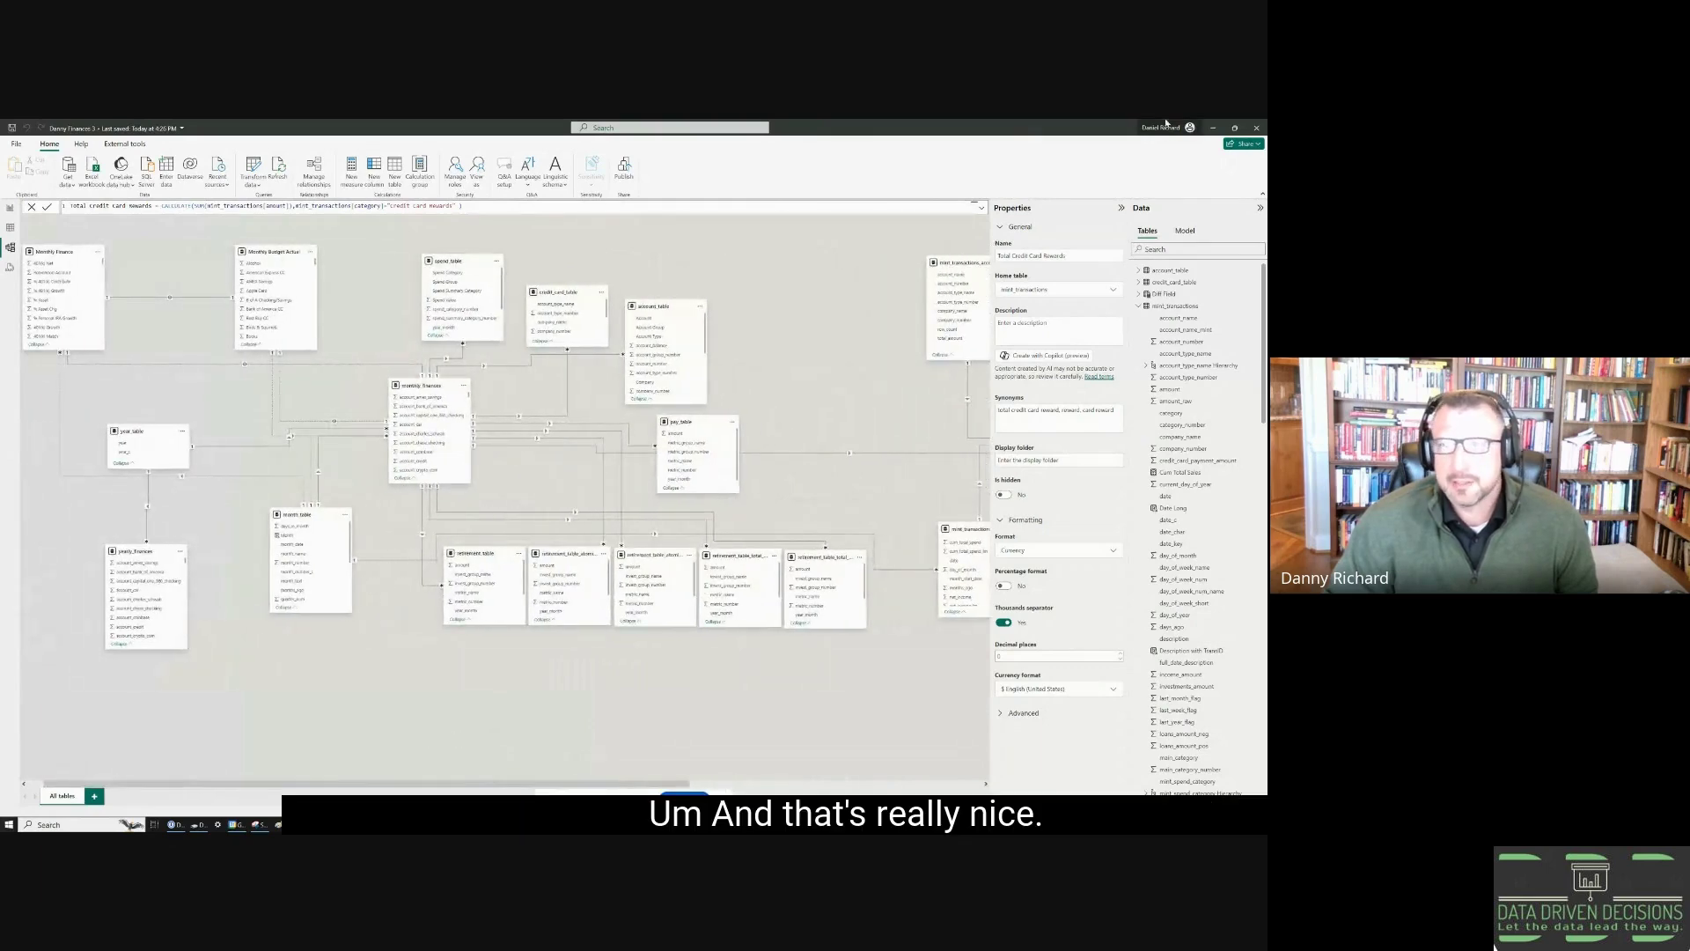
key(alt+Tab)
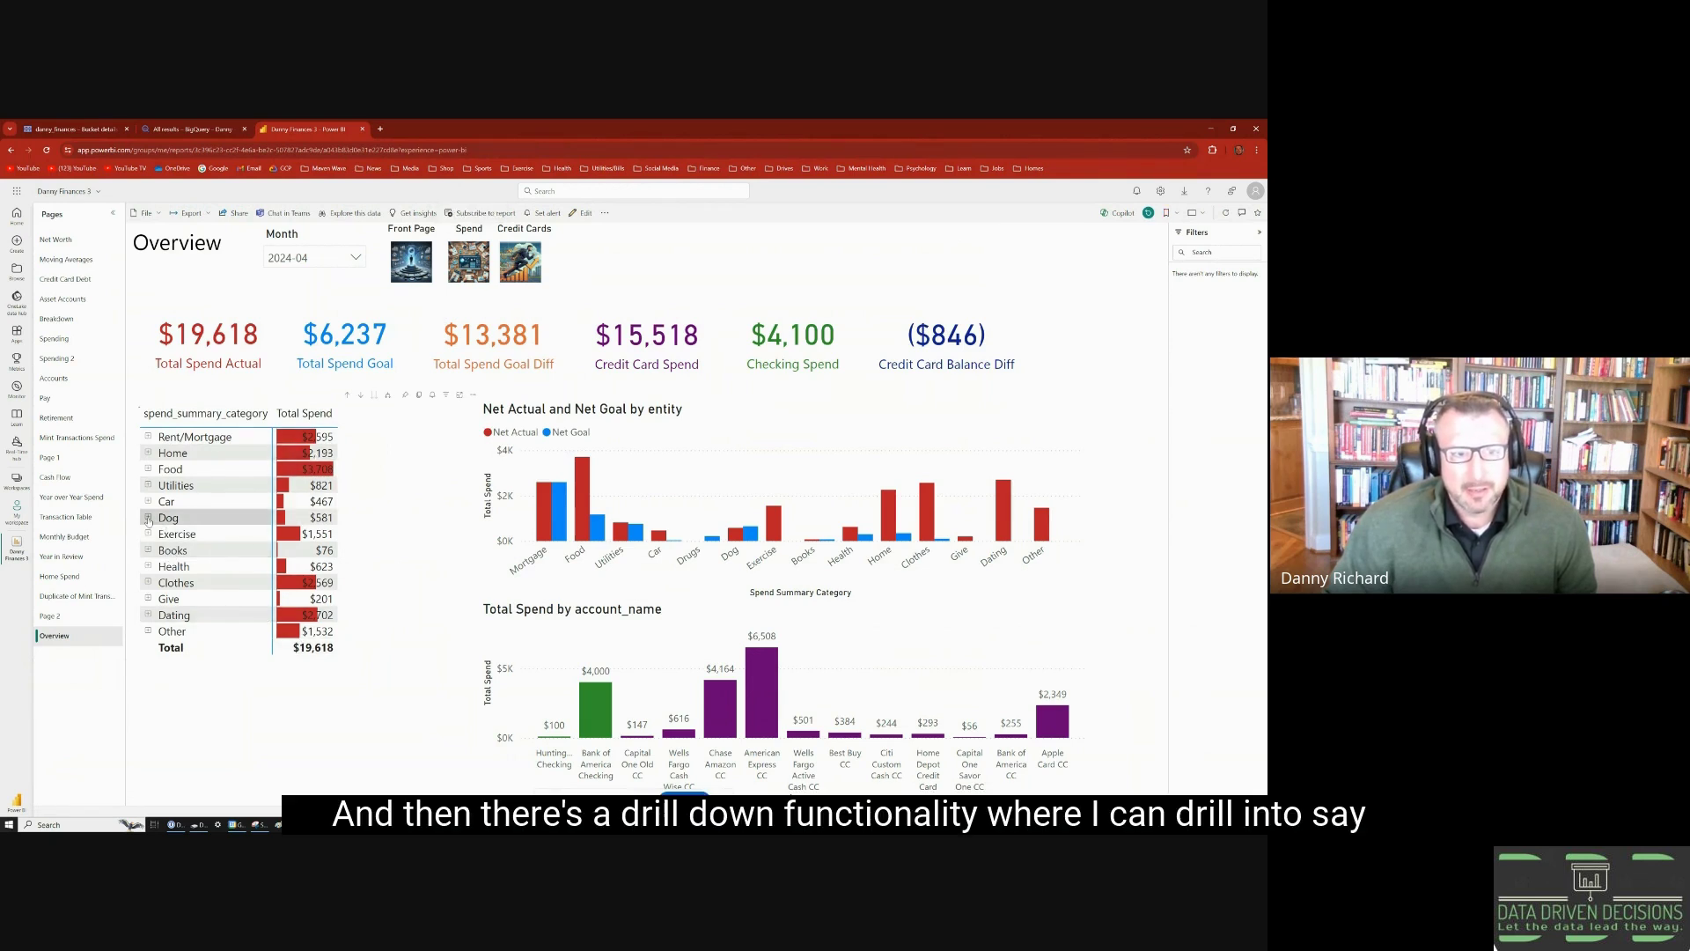
click(148, 519)
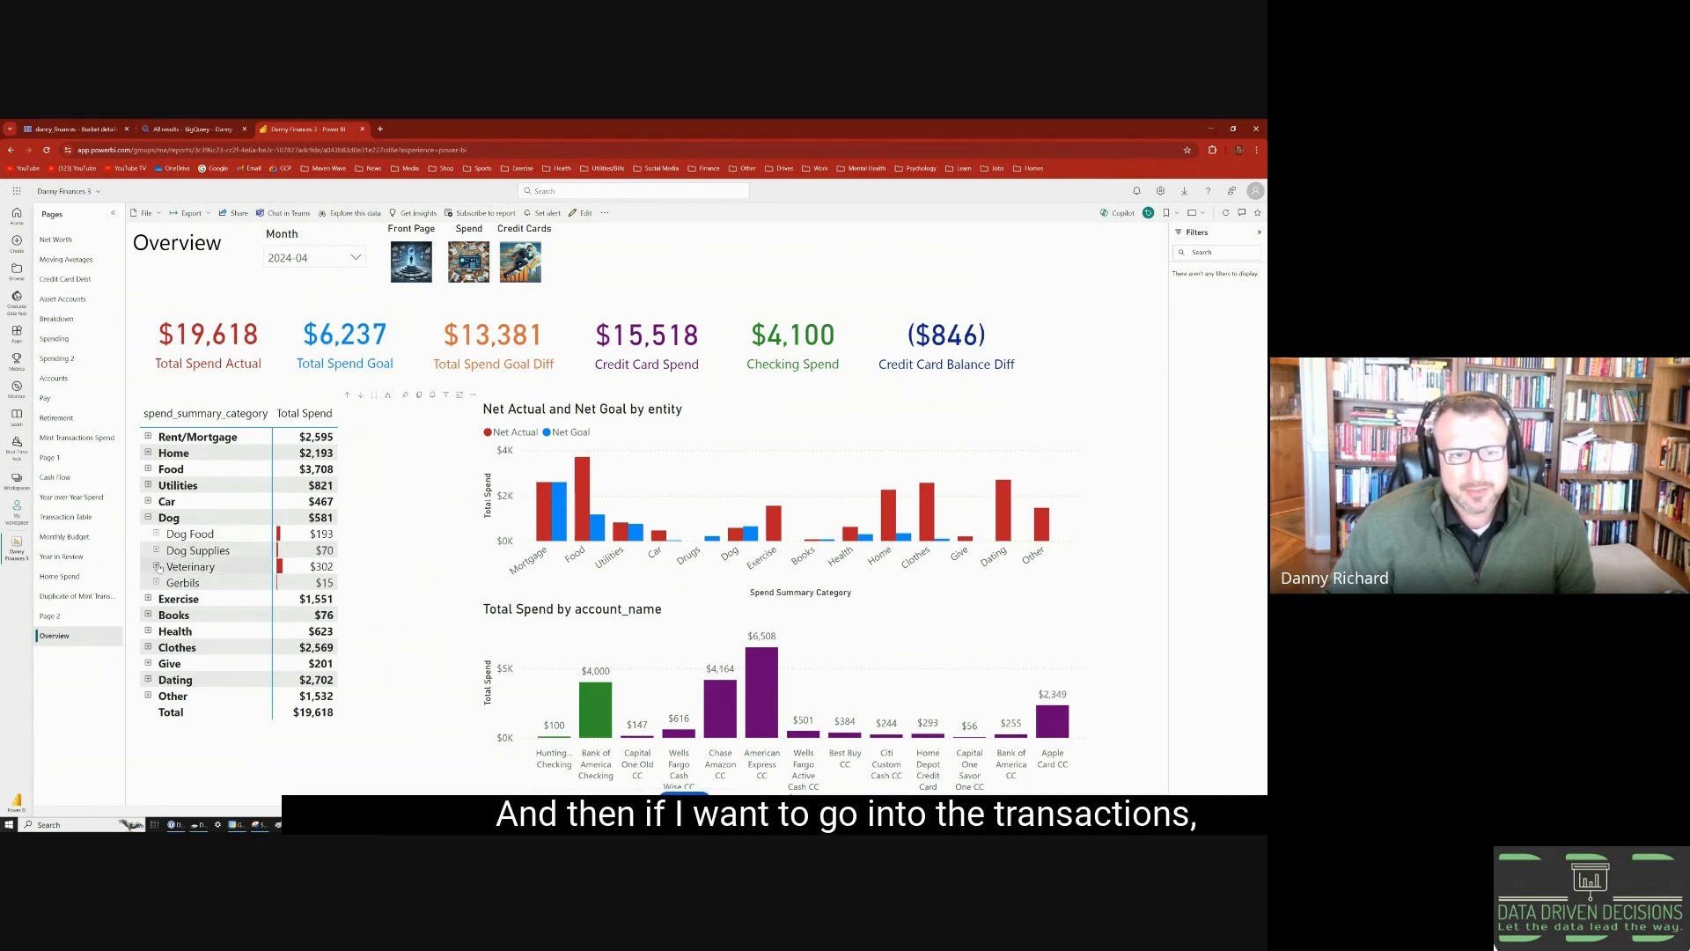
click(157, 566)
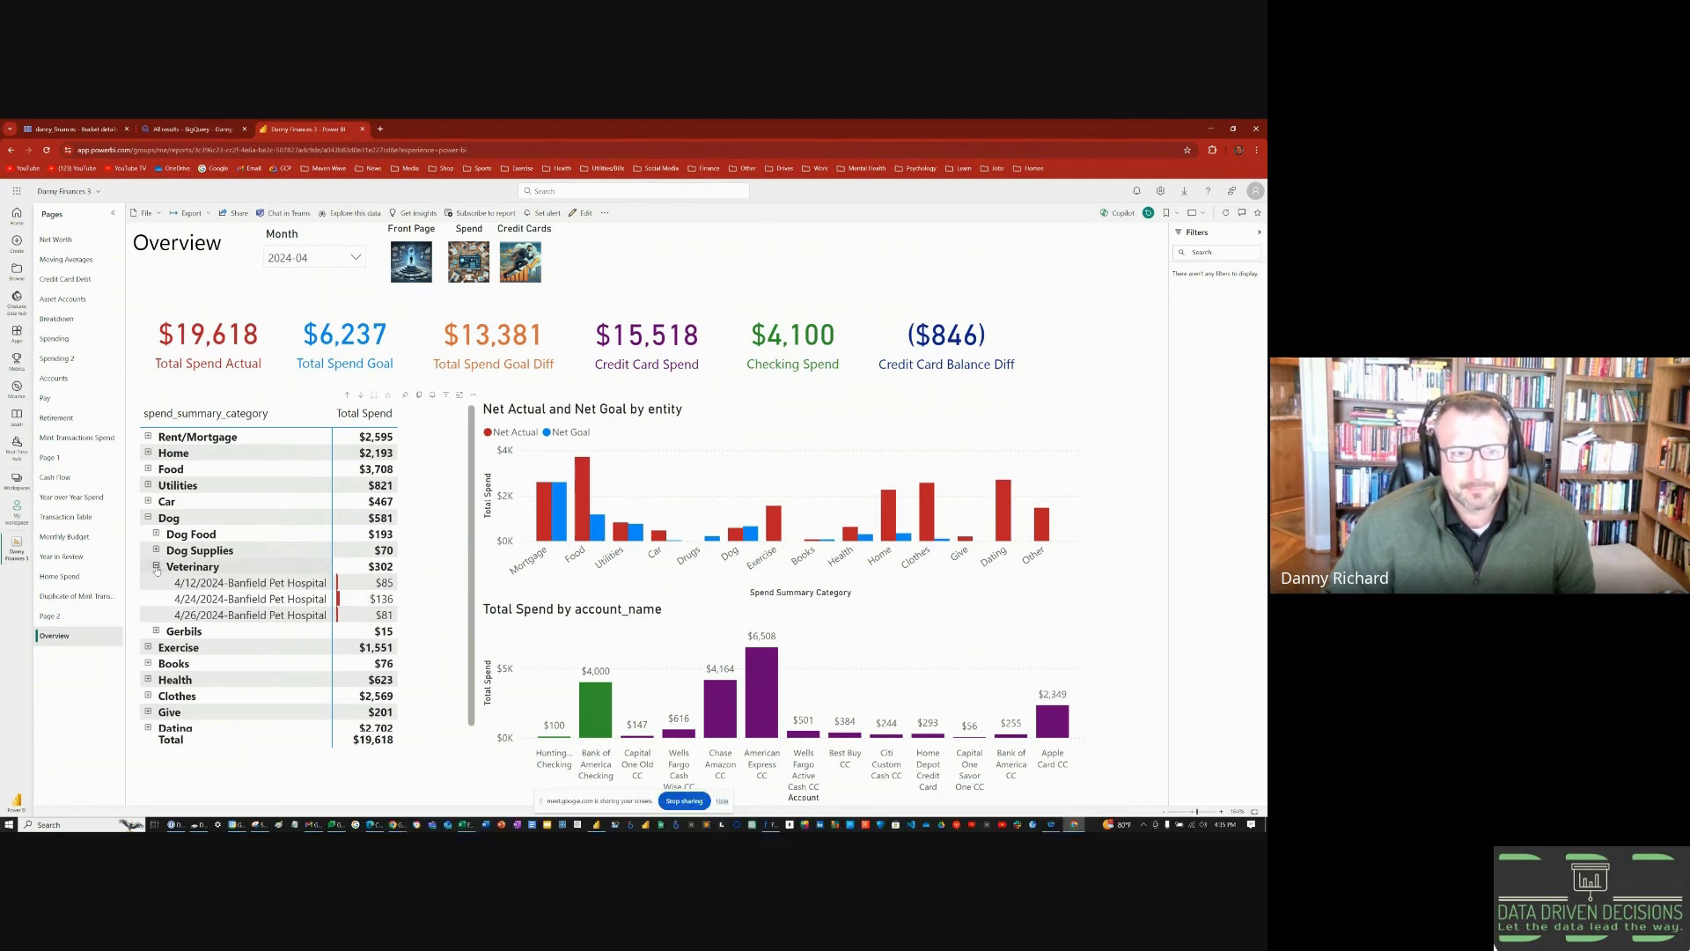
click(148, 519)
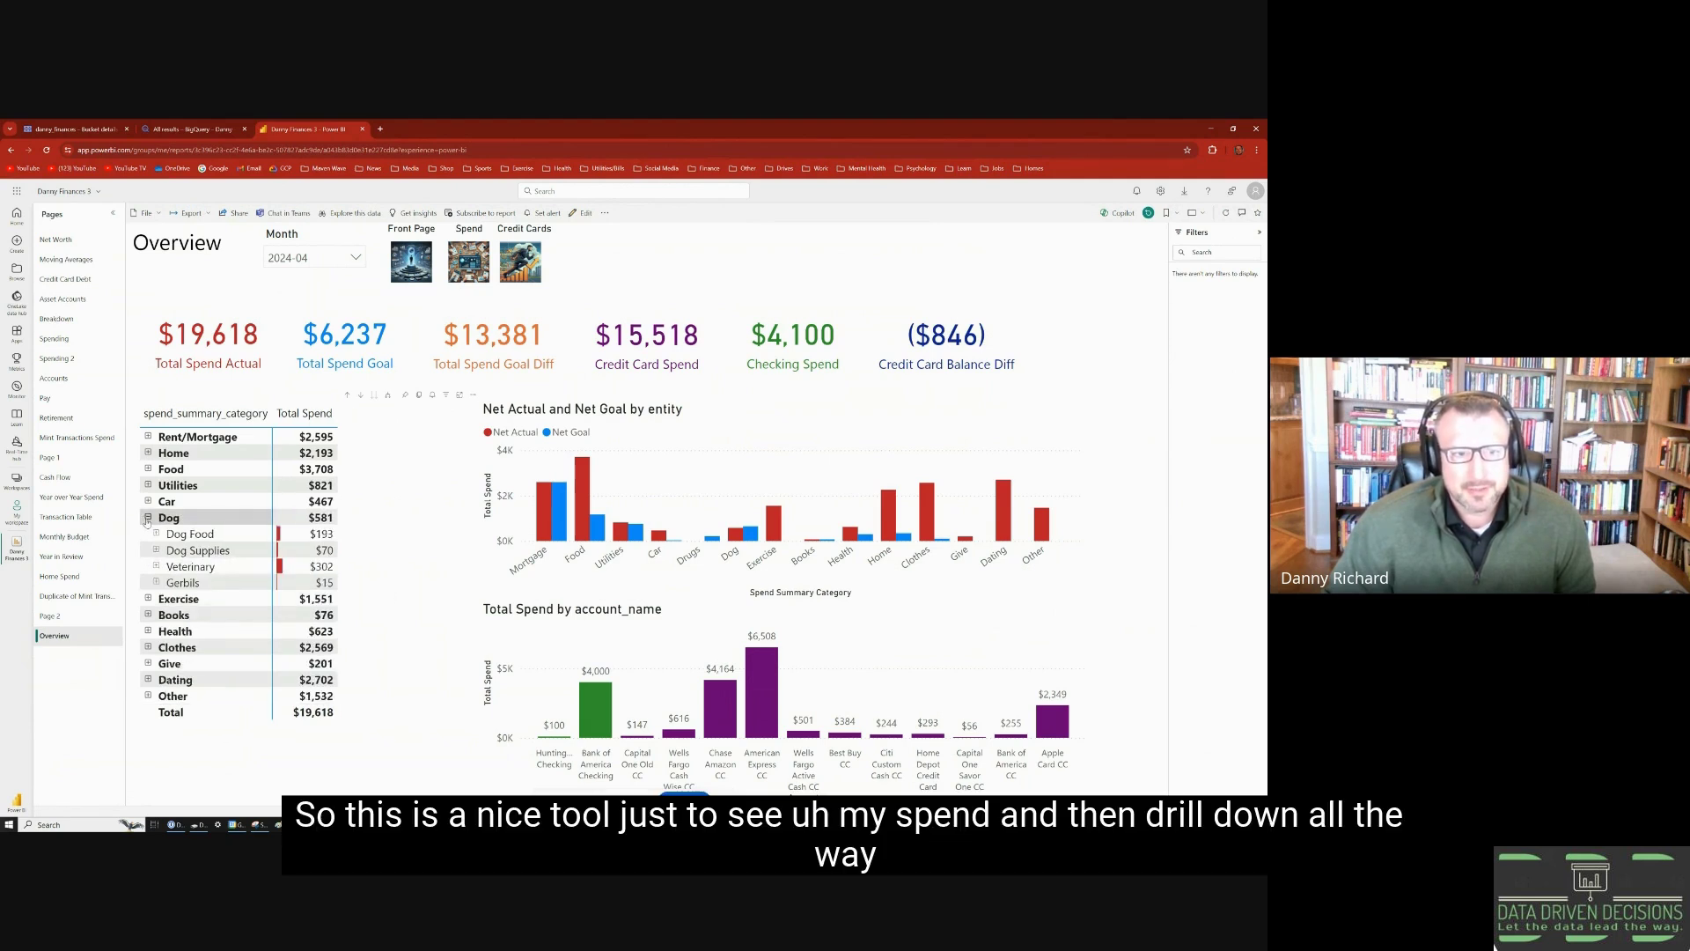
click(148, 518)
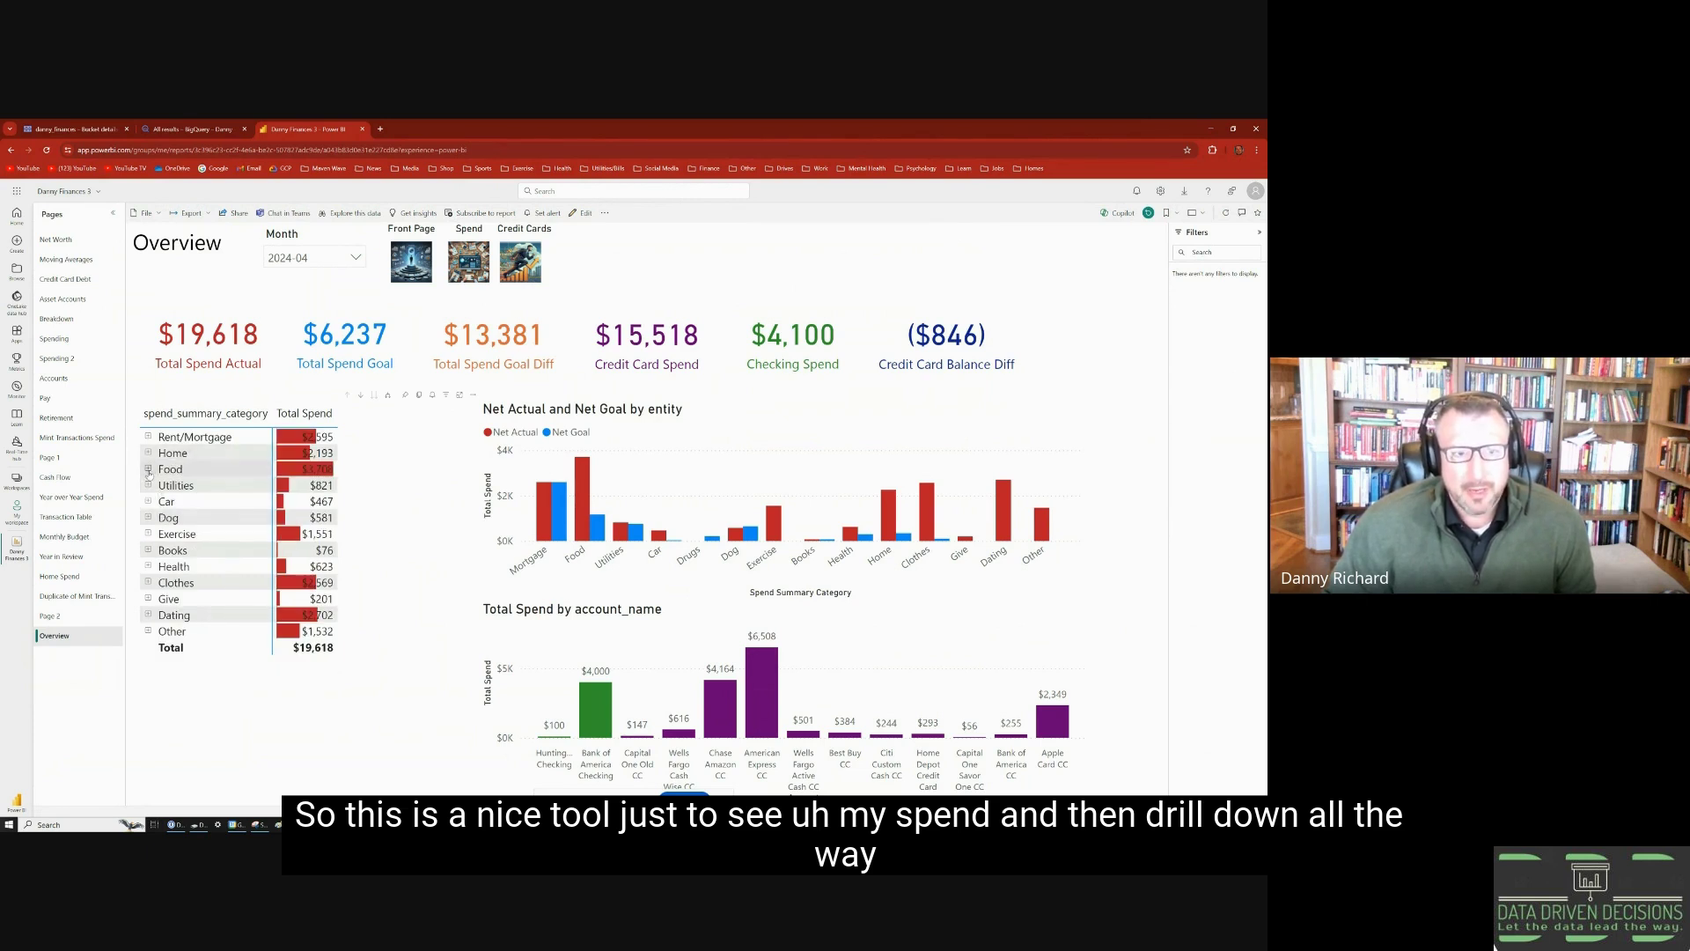
click(148, 469)
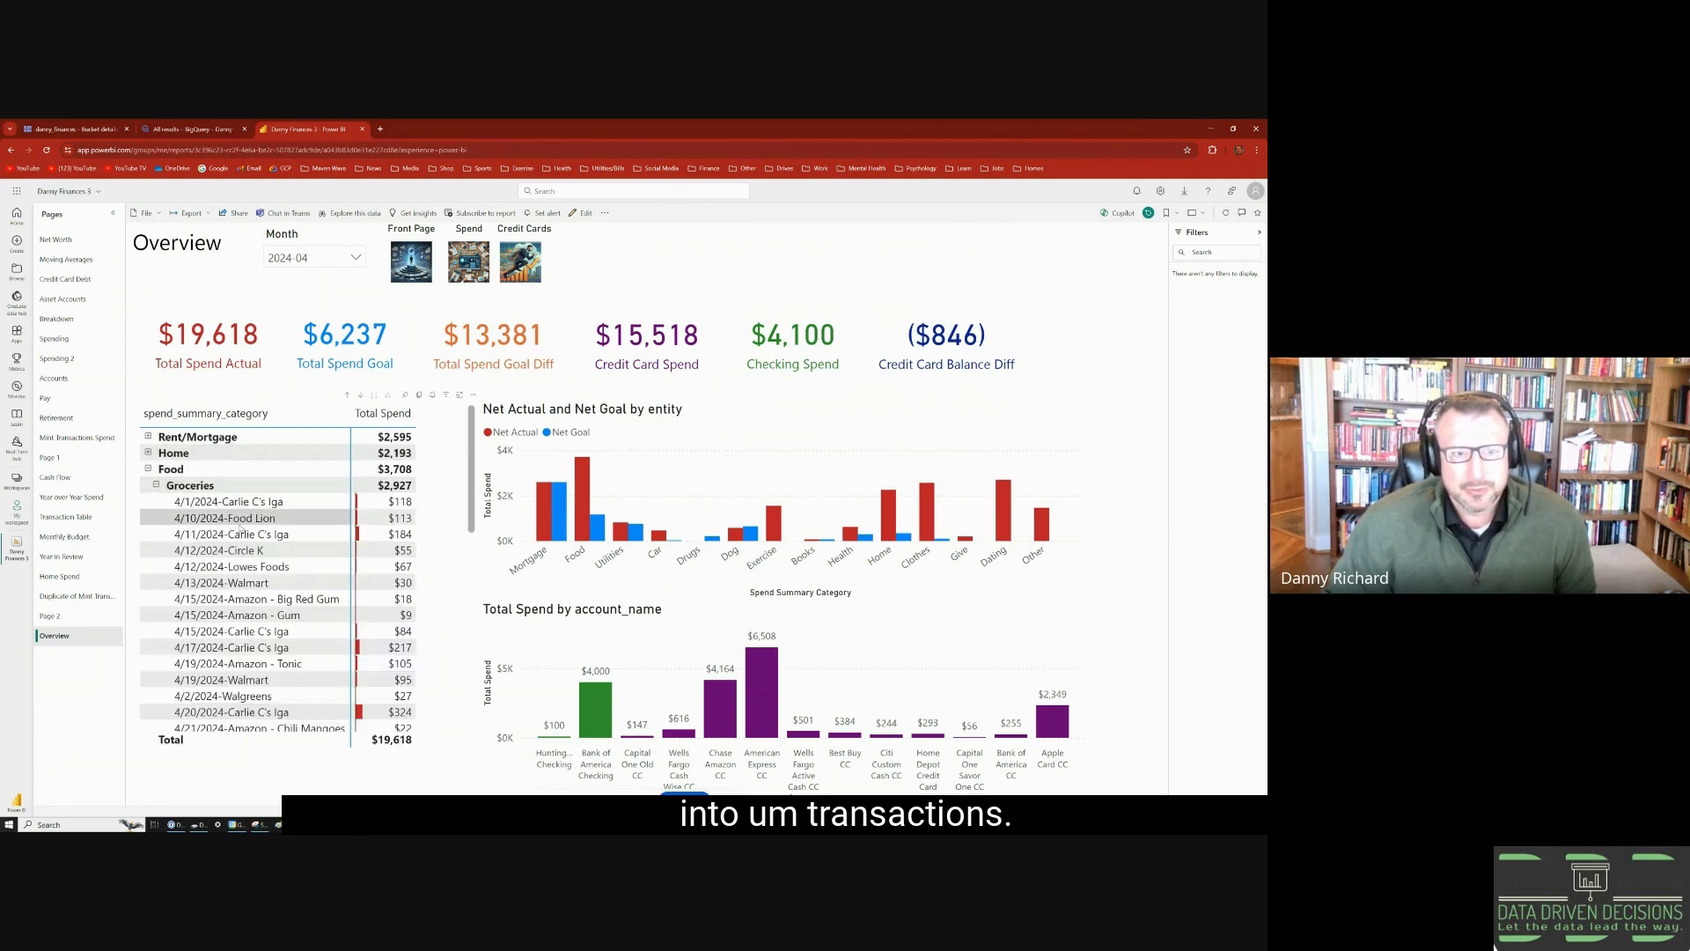
scroll(261, 555, down, 5)
scroll(261, 555, down, 5)
scroll(262, 555, up, 10)
click(155, 465)
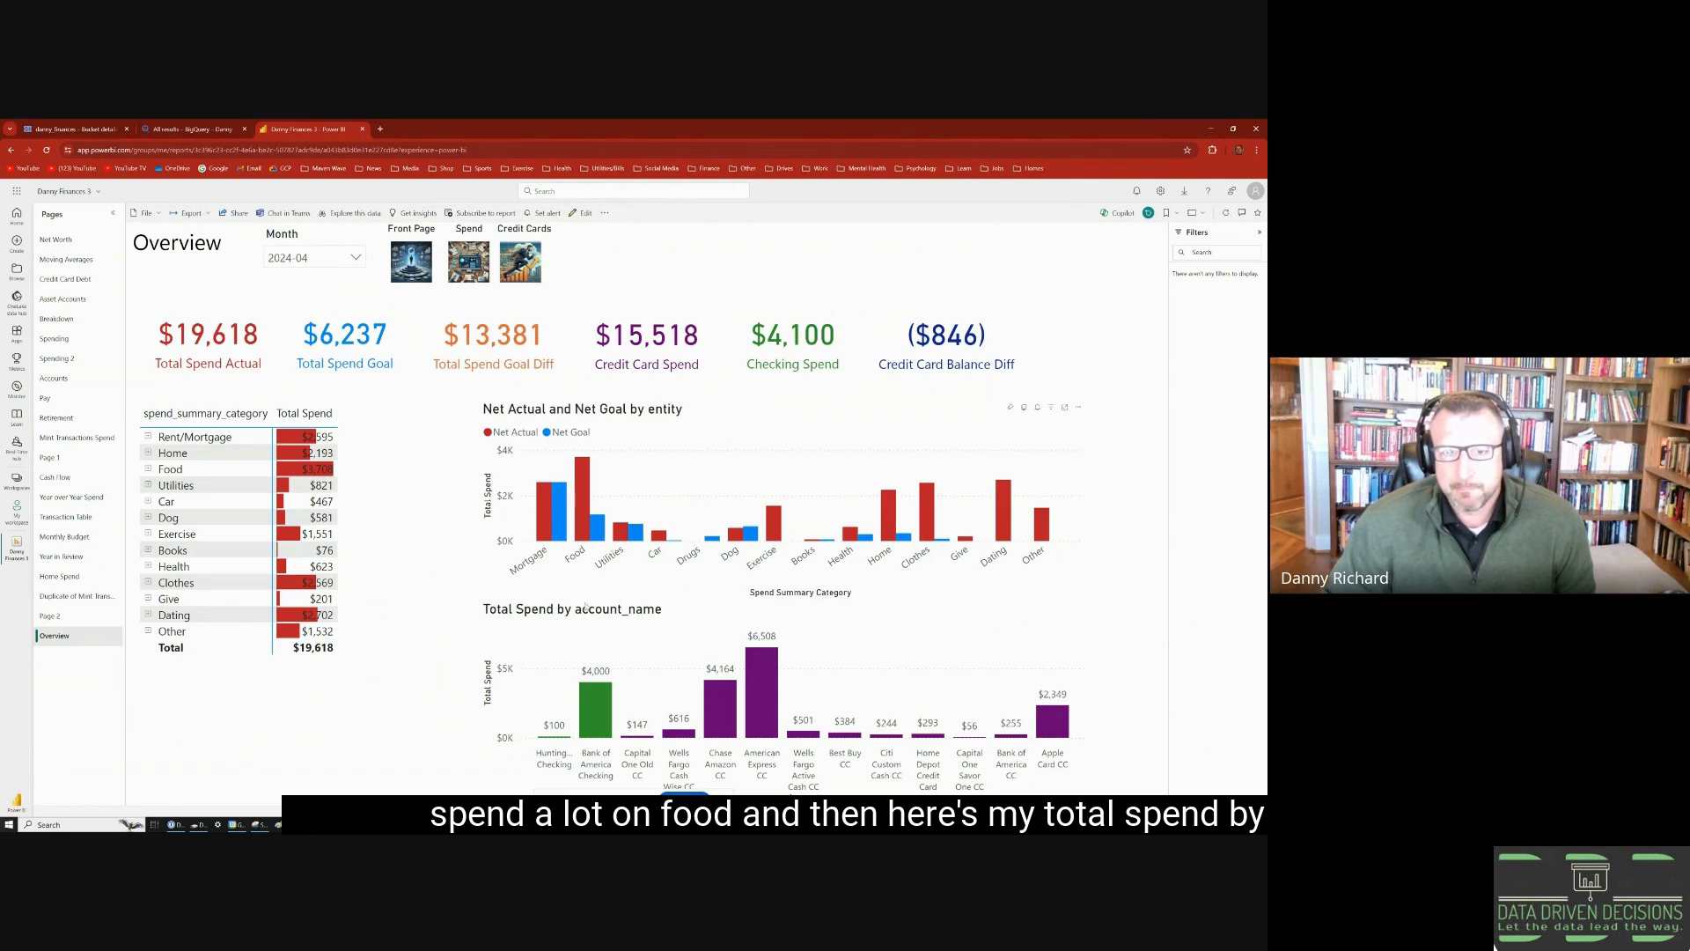
click(578, 617)
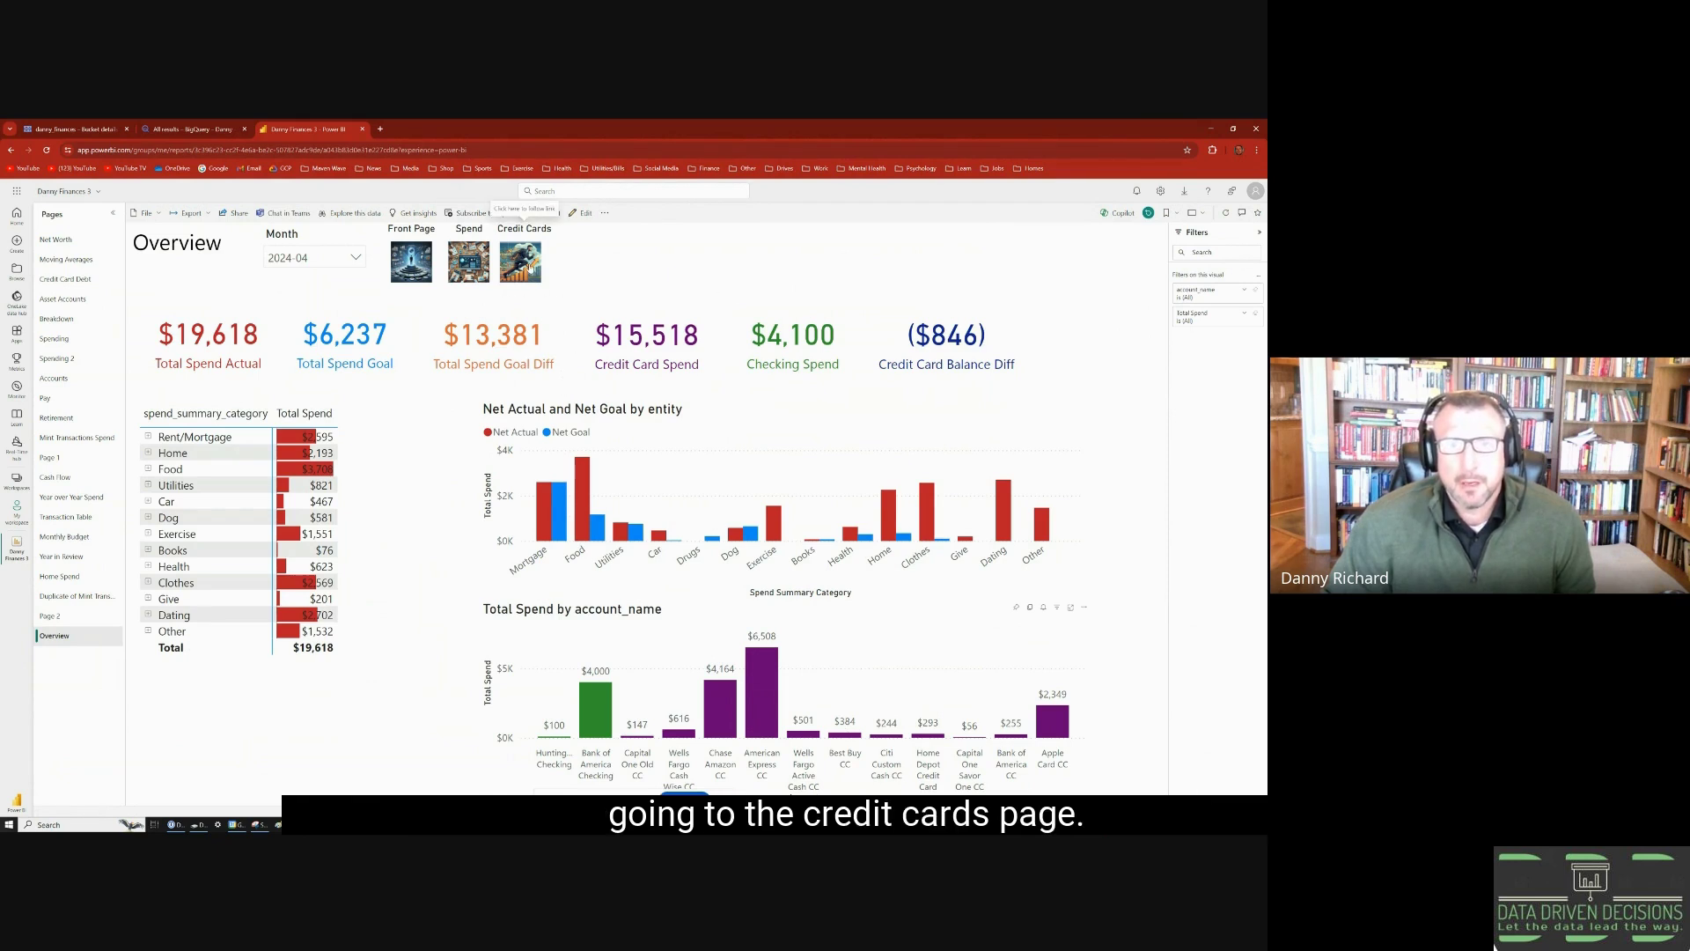
- Switch the Overview from the Credit Cards view back to the front page view
click(531, 270)
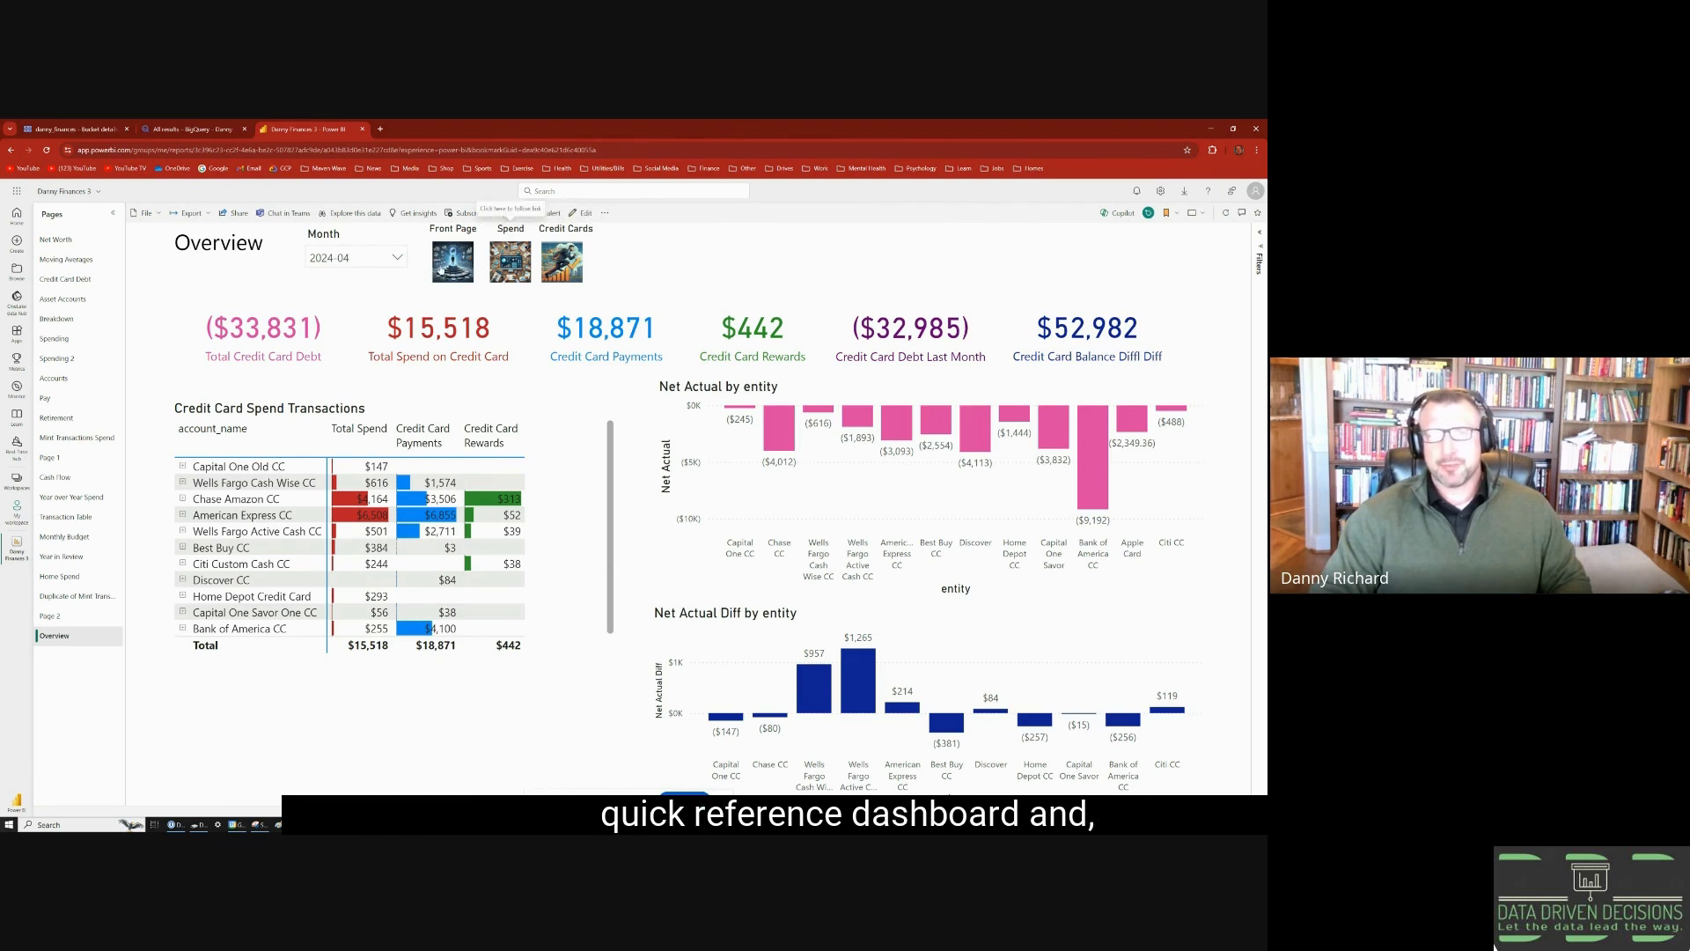
click(463, 268)
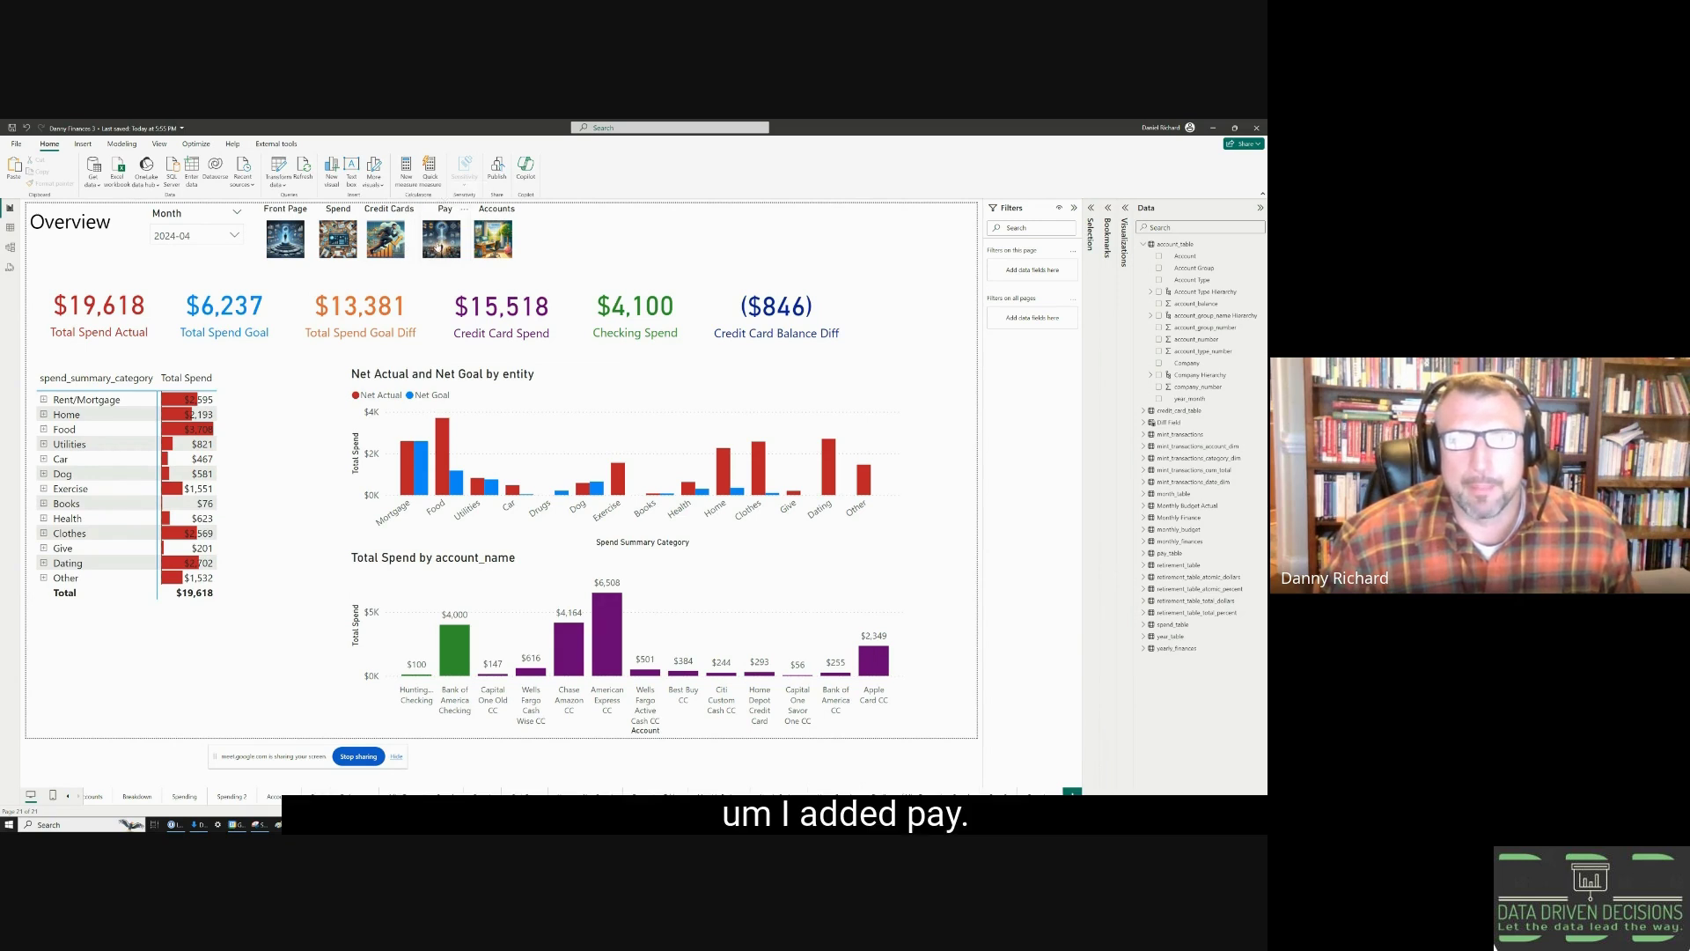
- Switch the Overview to the Pay view and review its KPI cards, matrix and bar chart
ctrl+click(439, 246)
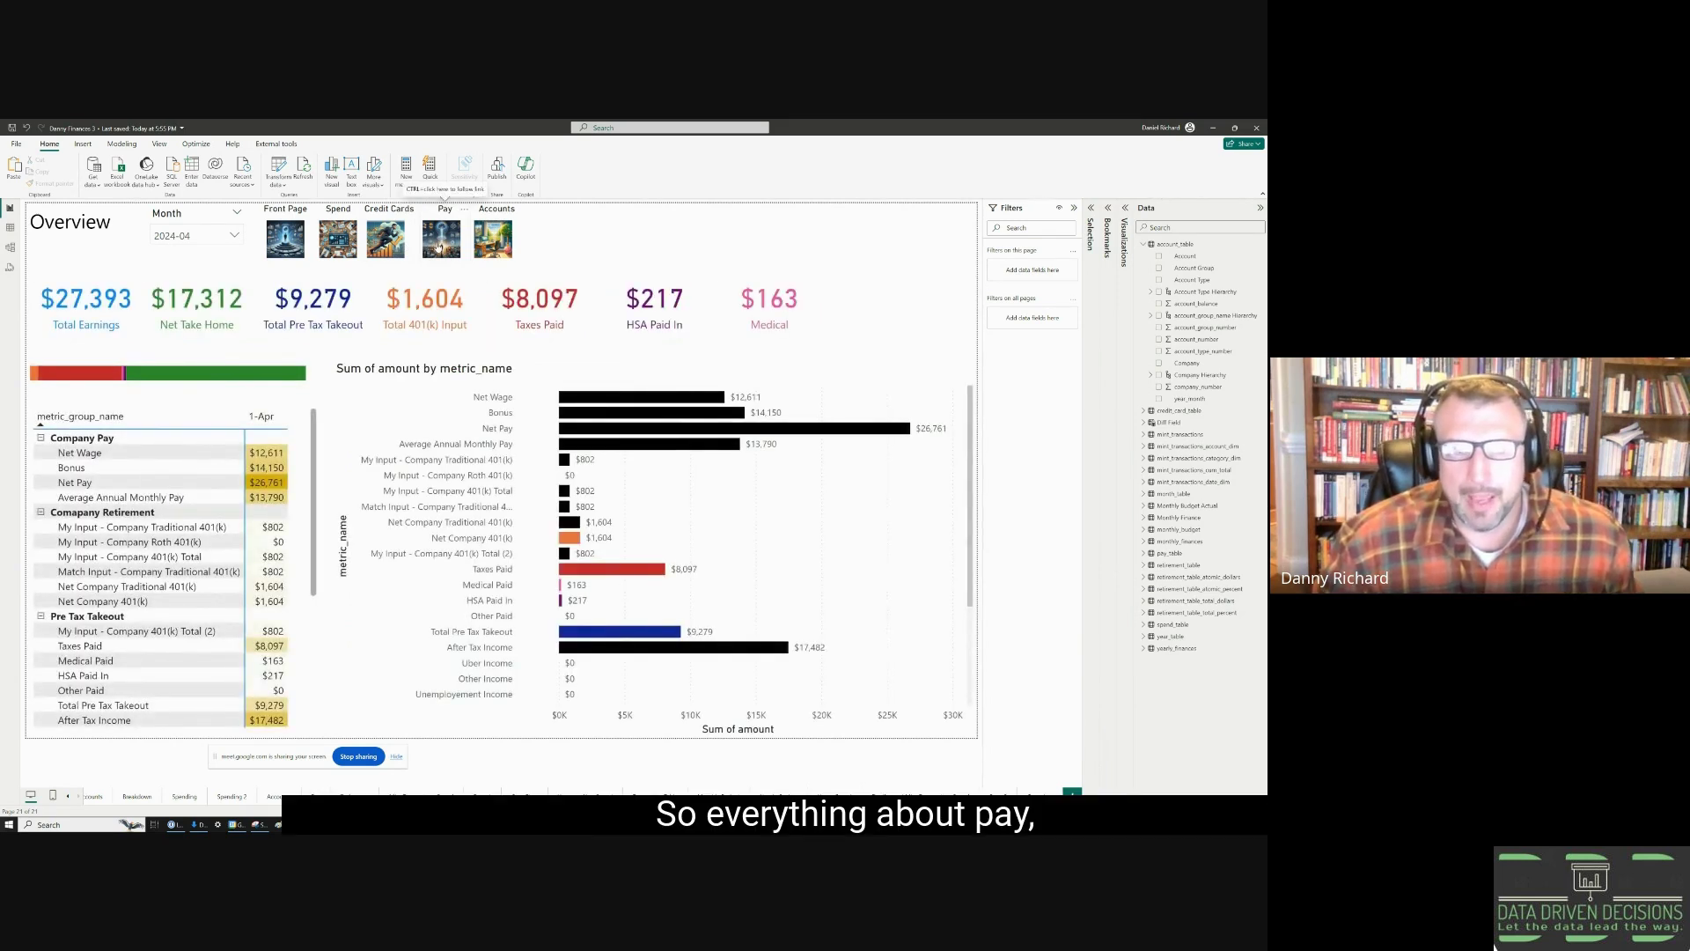
scroll(221, 481, down, 5)
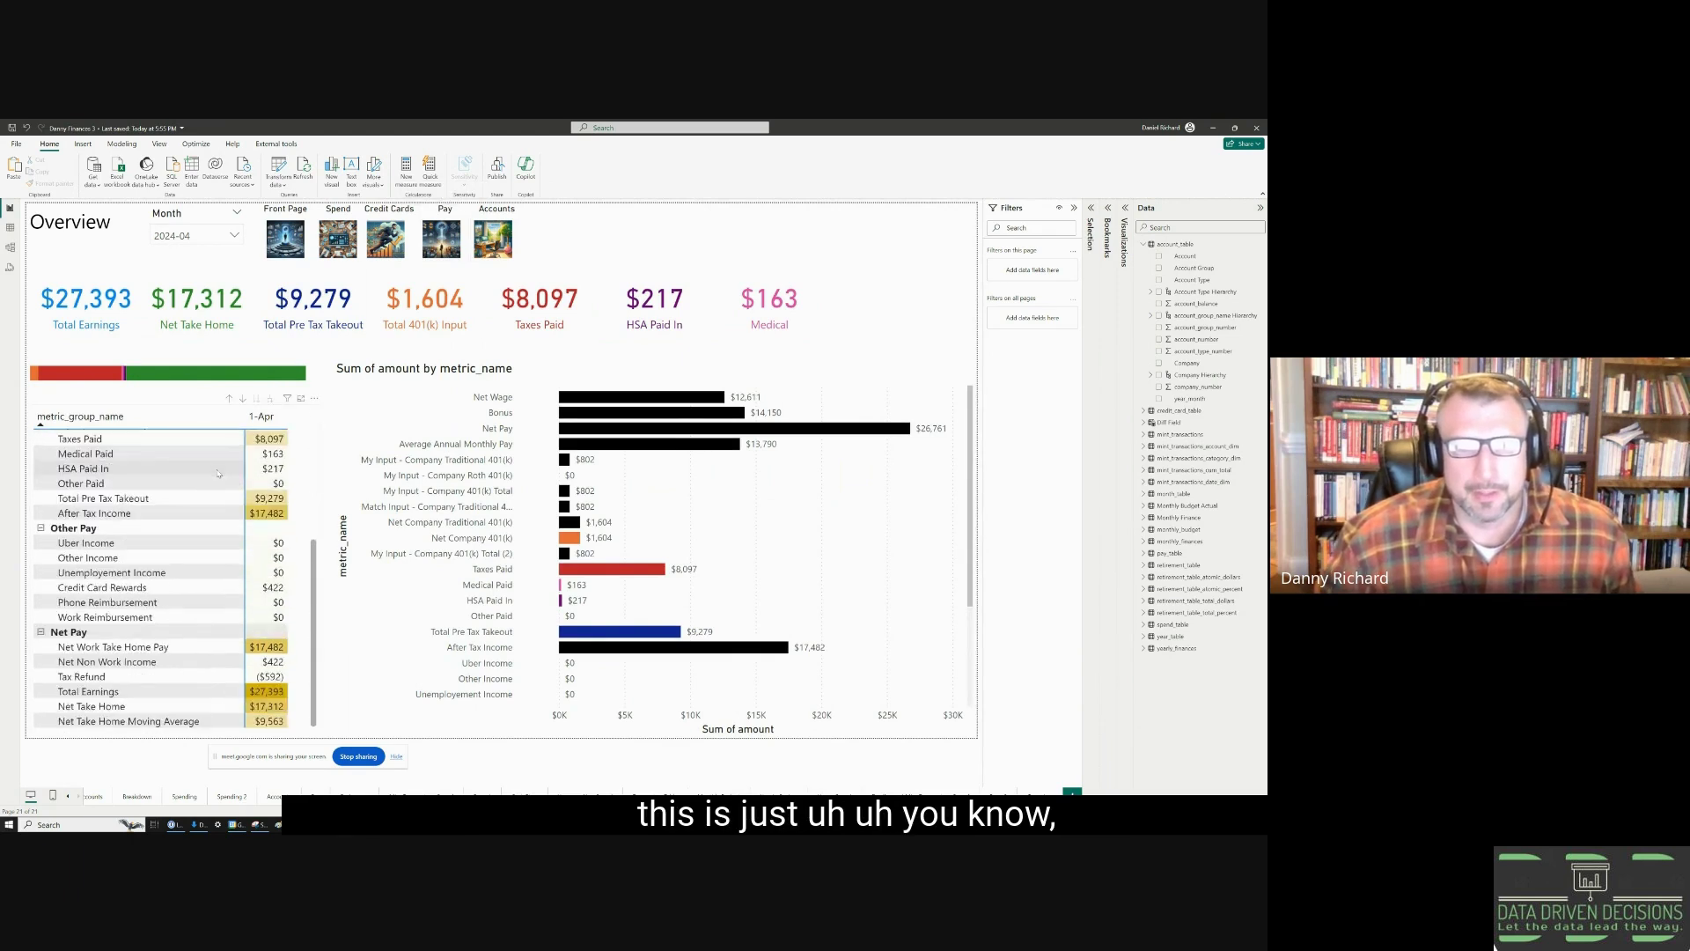
scroll(221, 480, up, 5)
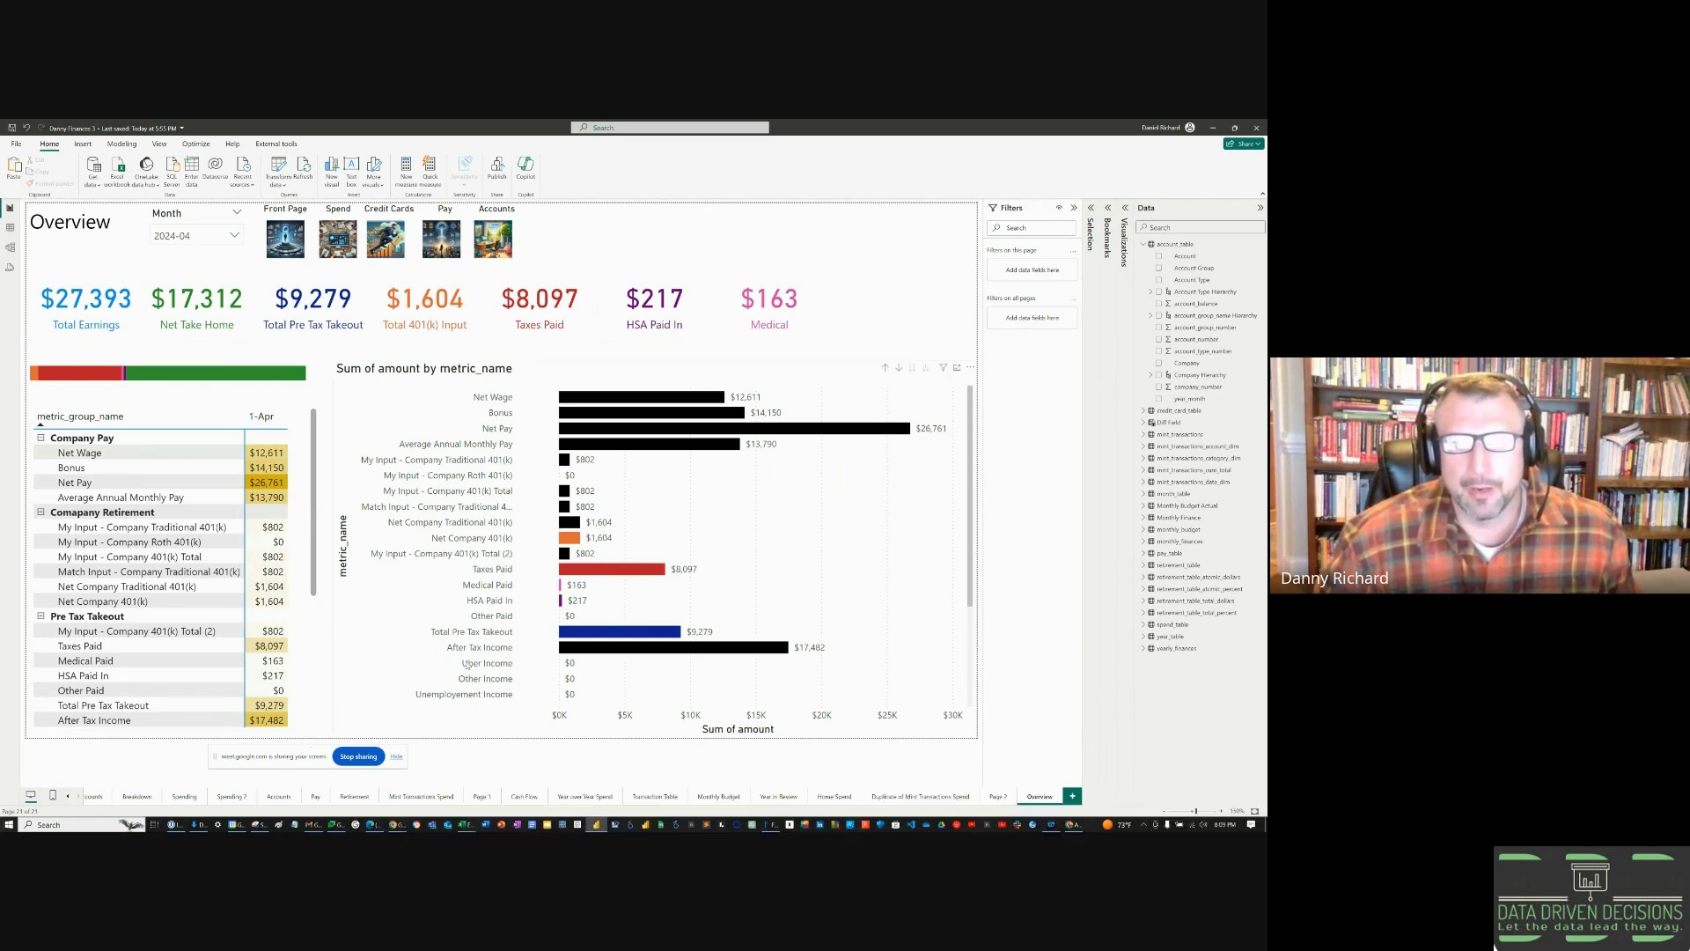
scroll(468, 665, down, 3)
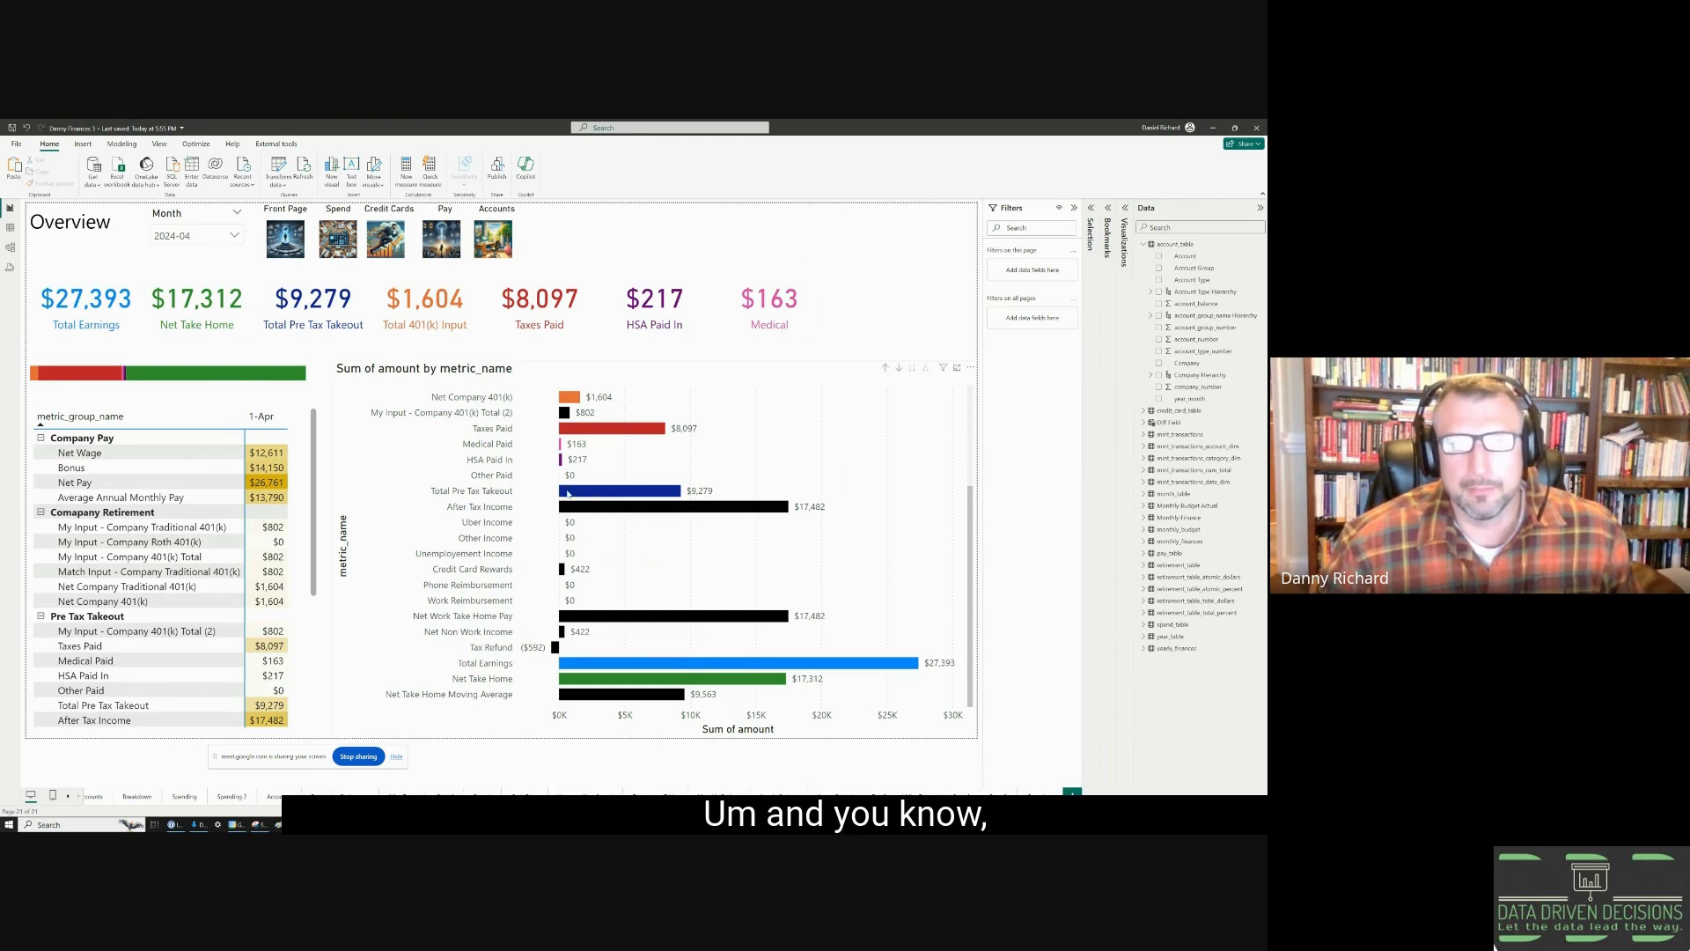
scroll(90, 619, down, 5)
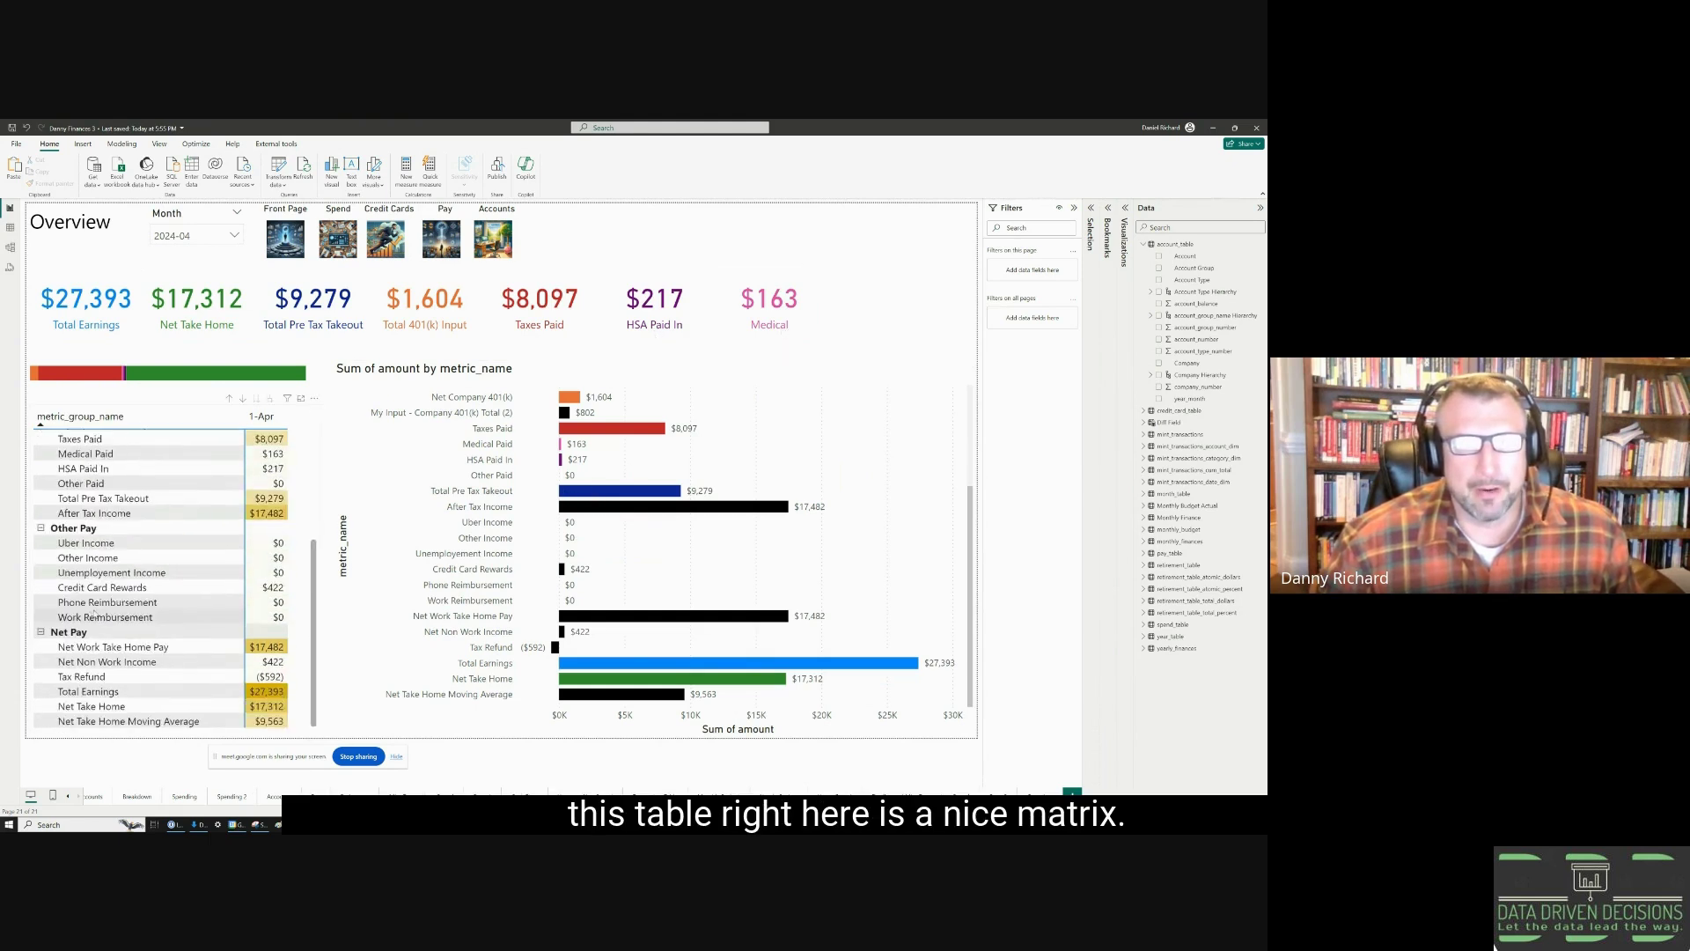
scroll(94, 614, up, 5)
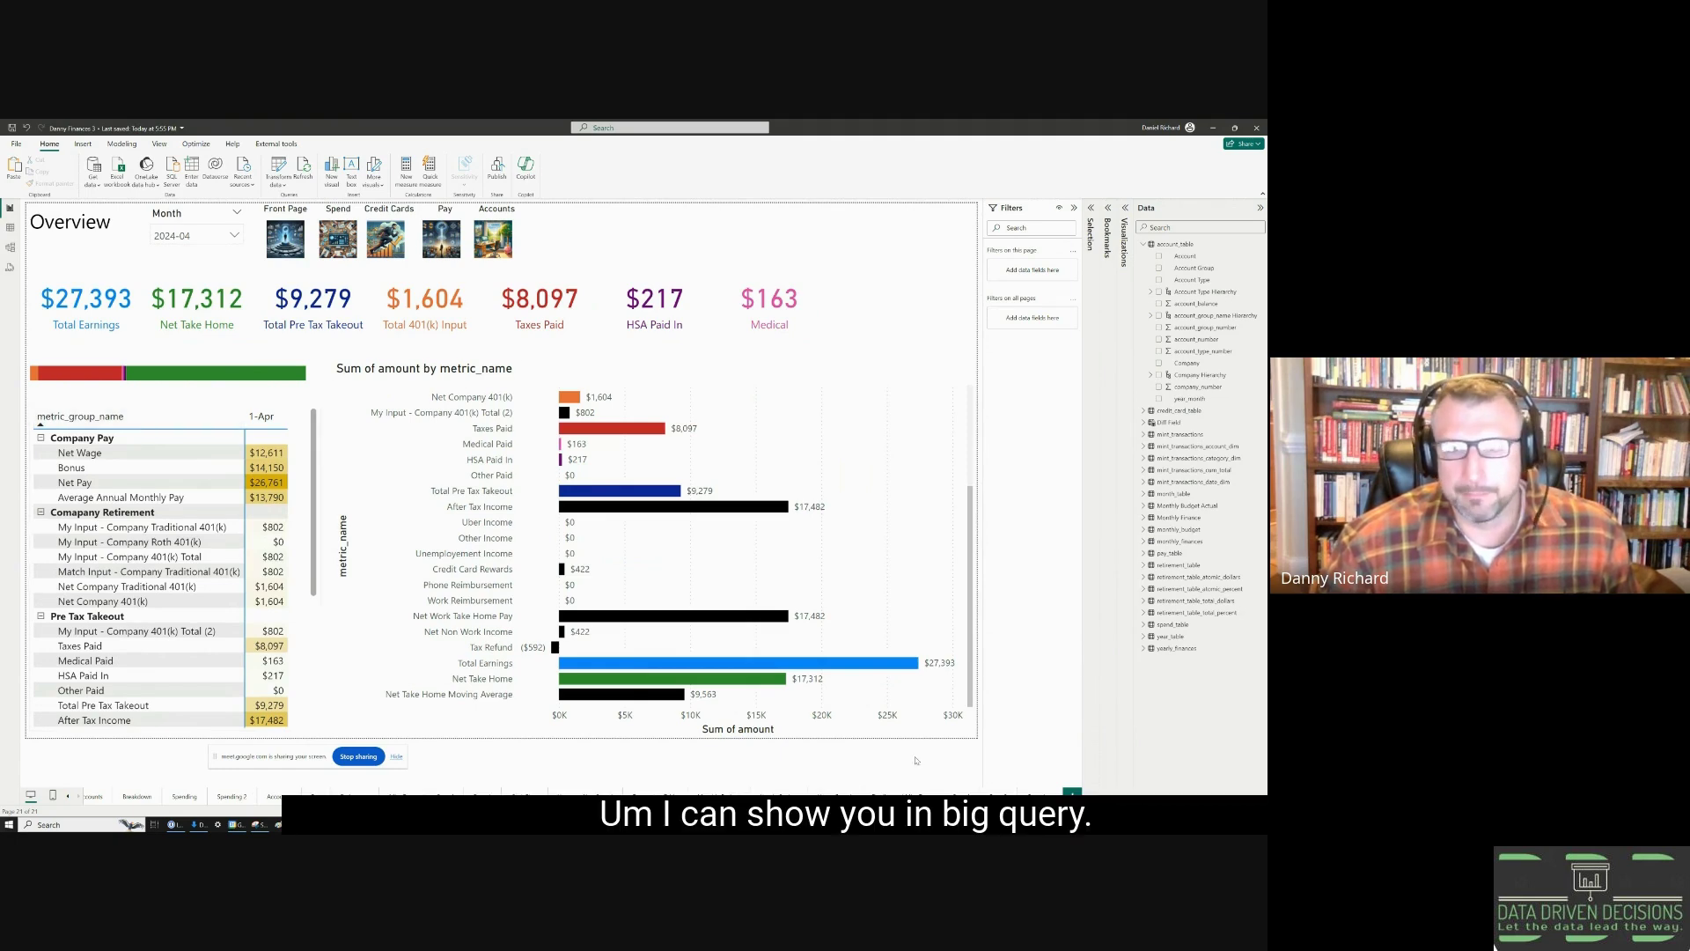
- Bring up the BigQuery finances script and give the SQL editor more room
key(alt+Tab)
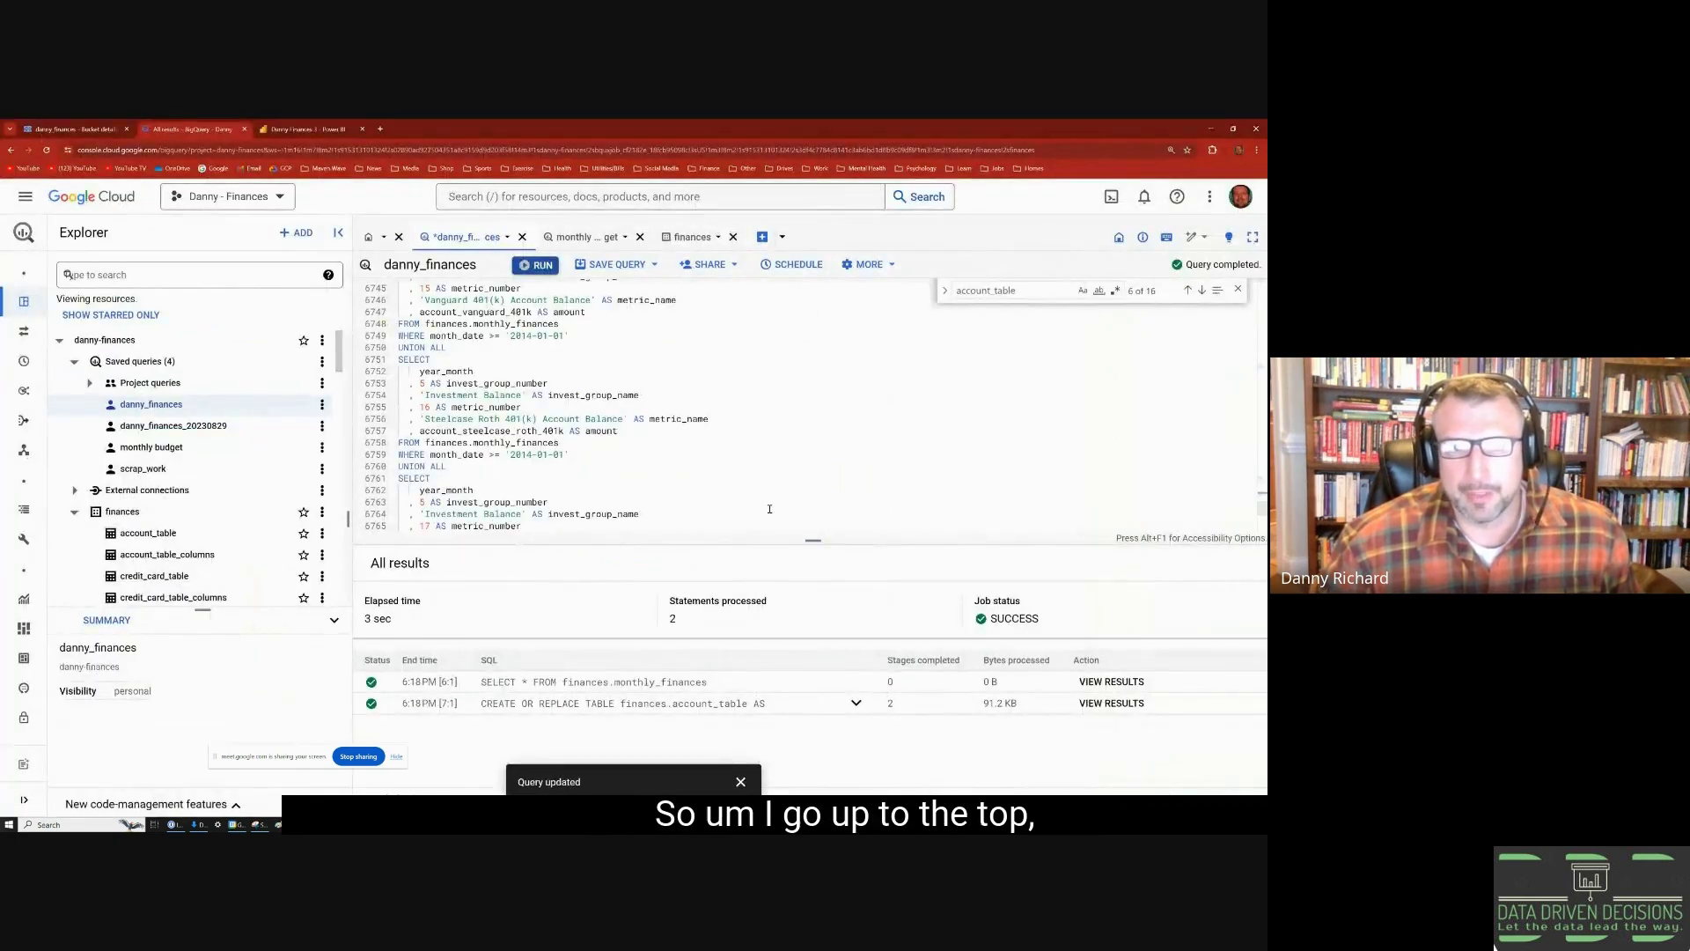
drag(813, 540, 813, 614)
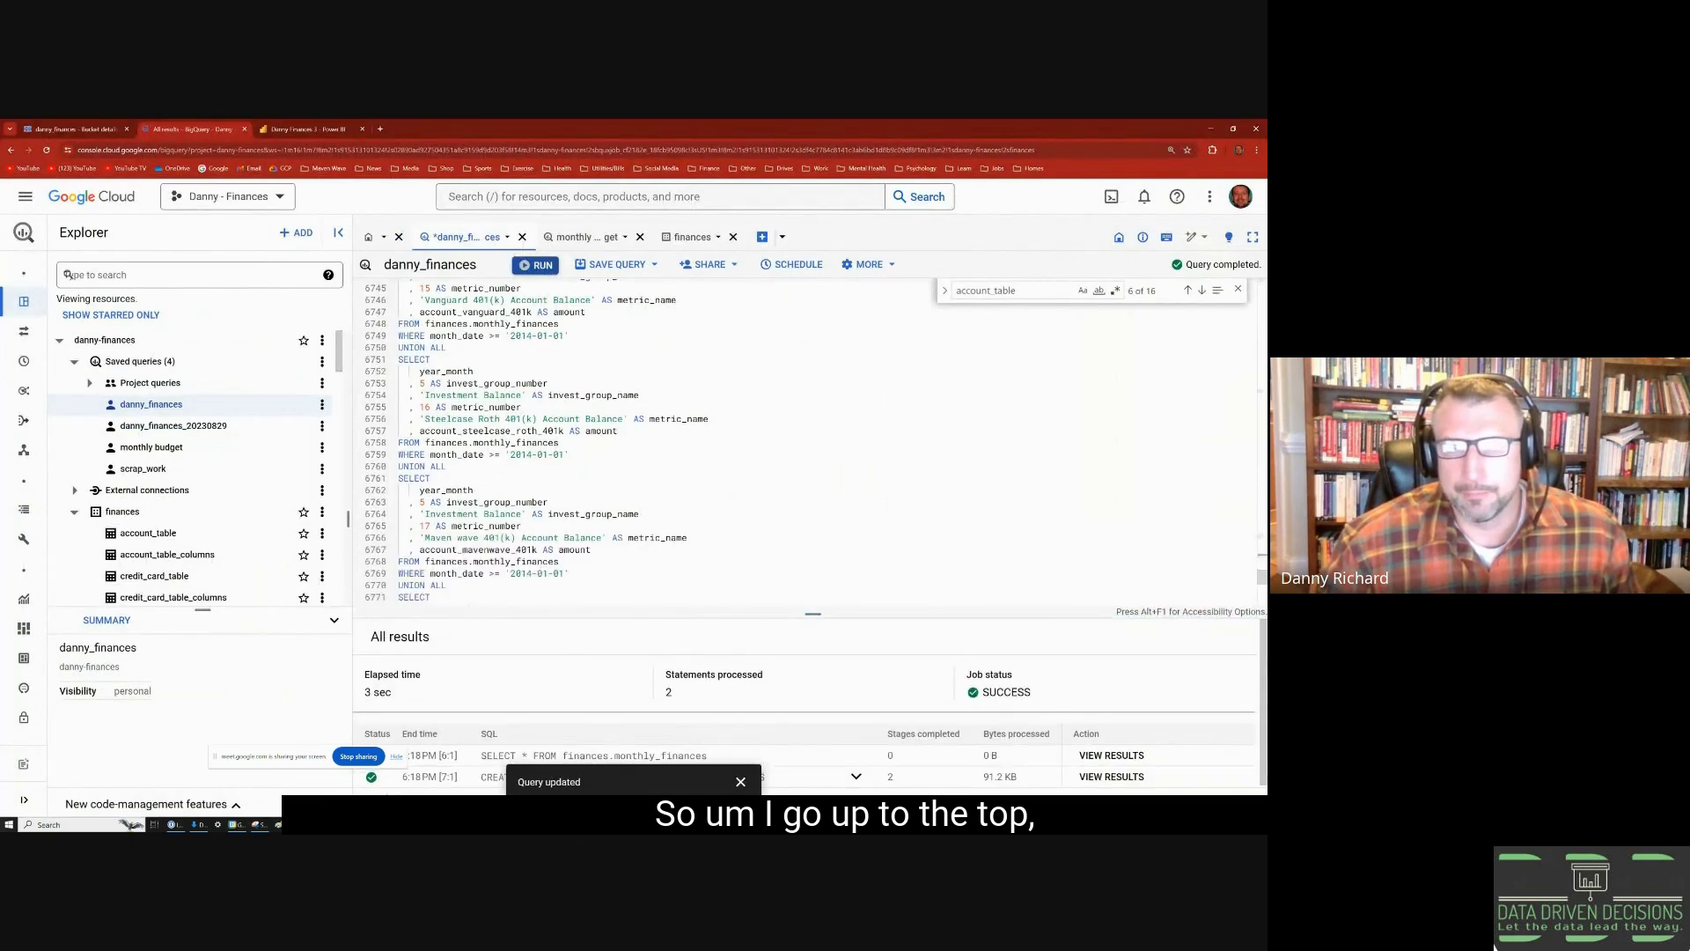
drag(1263, 572, 1263, 285)
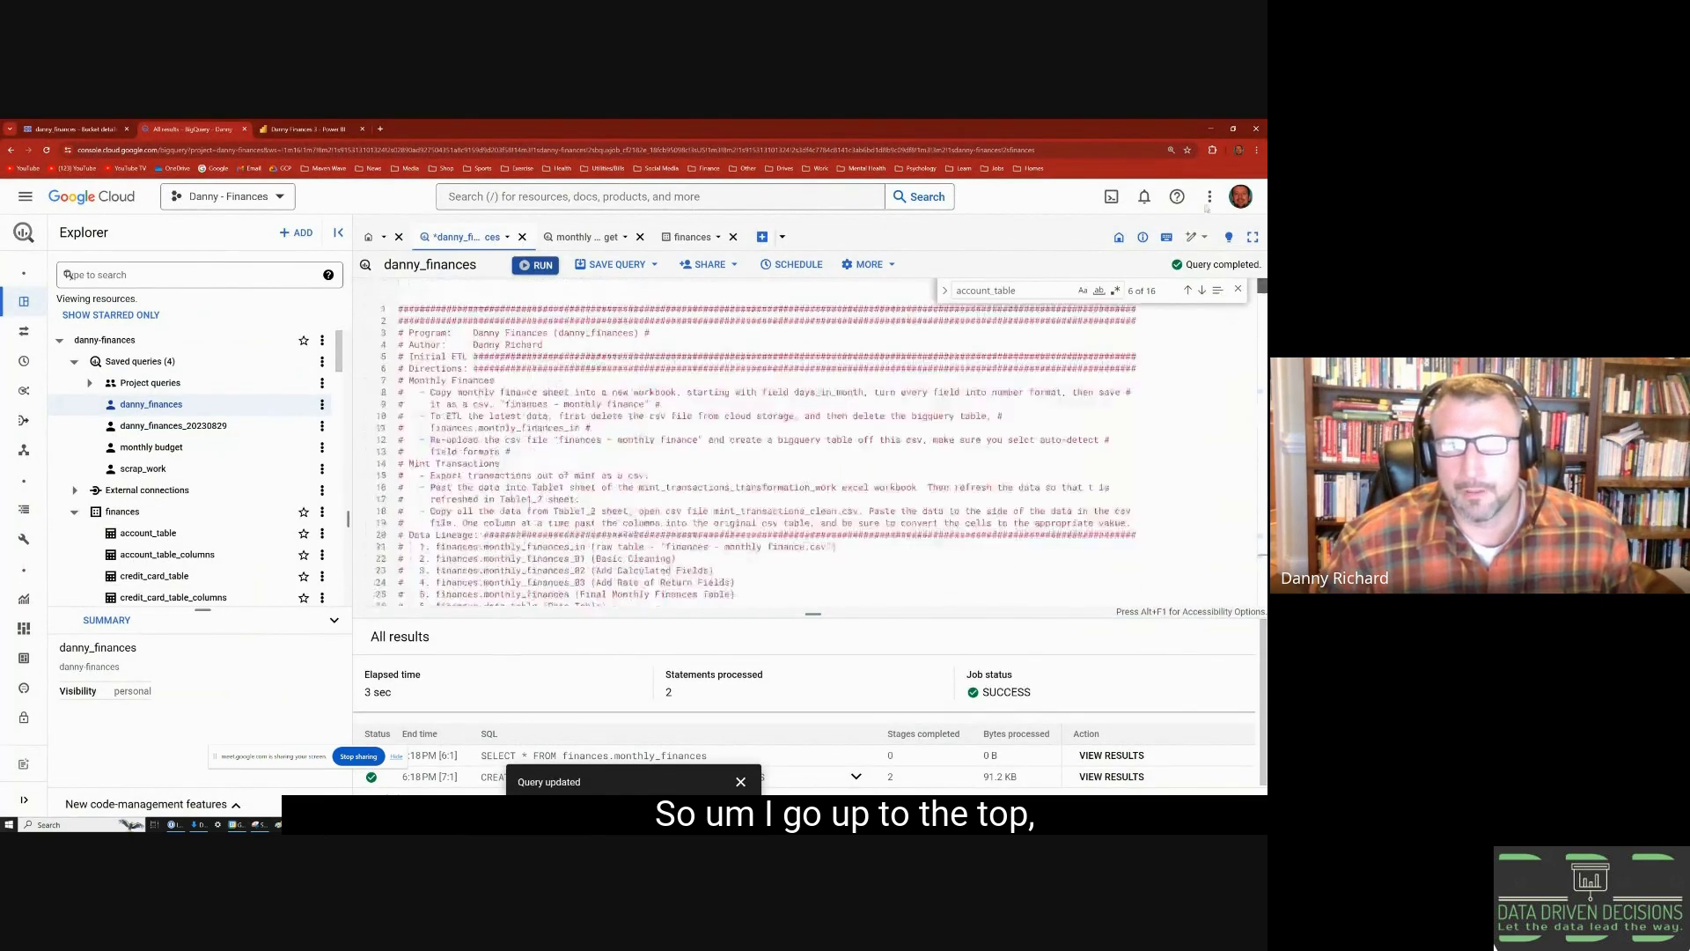
scroll(583, 380, down, 5)
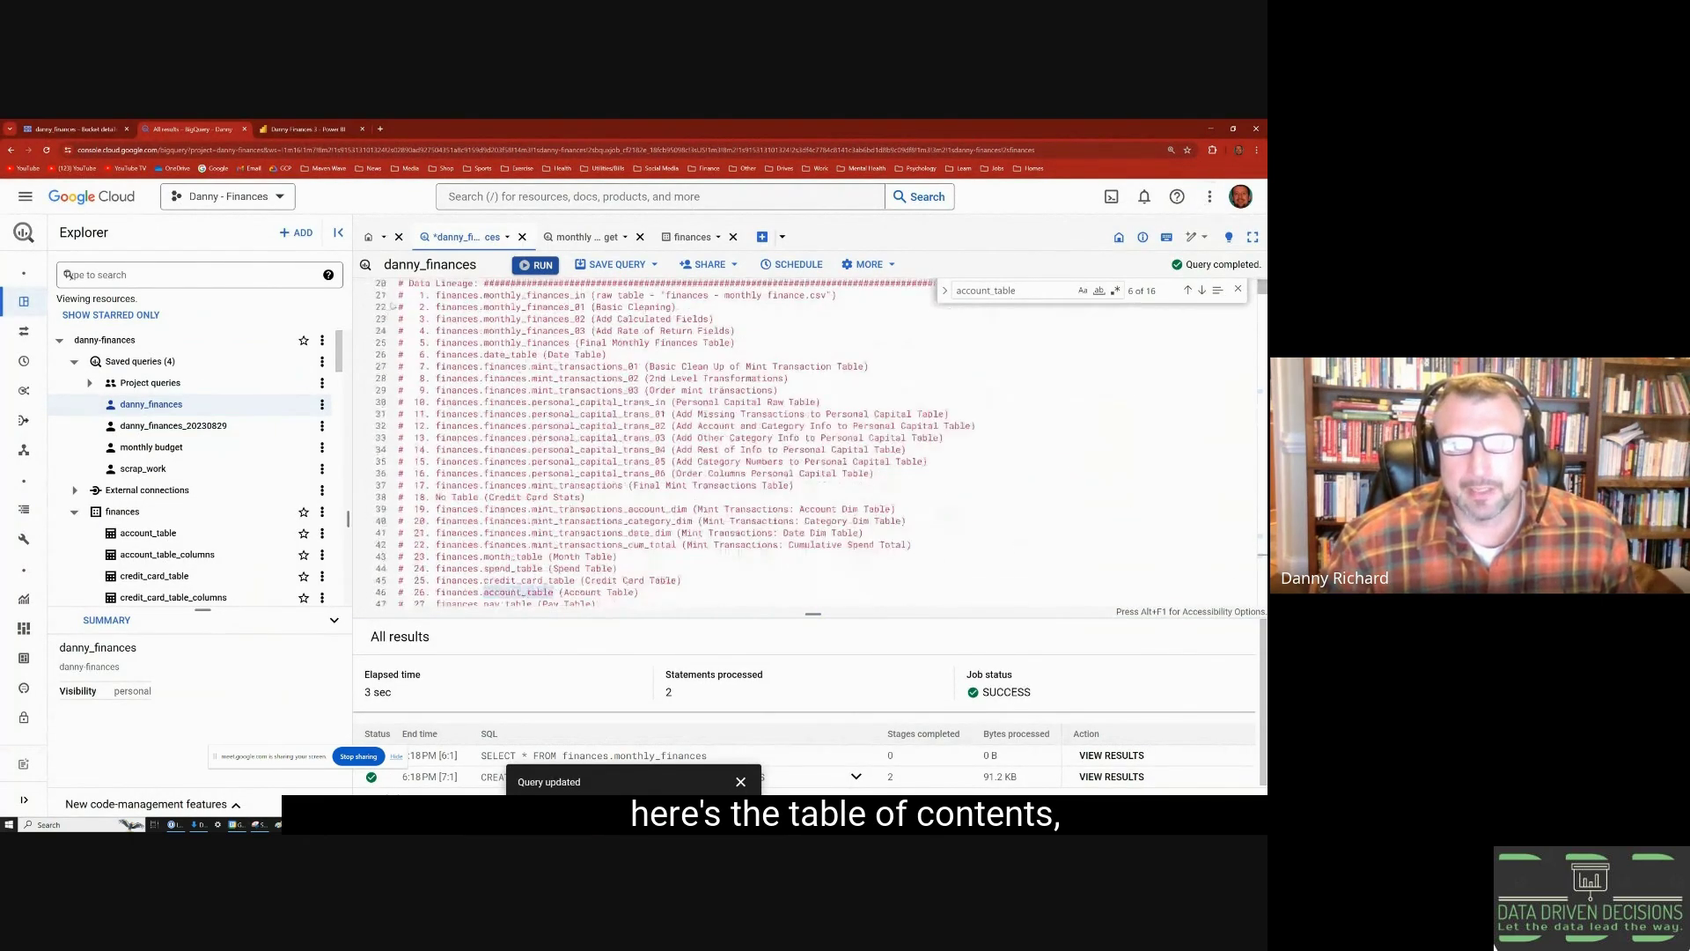
scroll(453, 331, down, 1)
scroll(454, 333, down, 2)
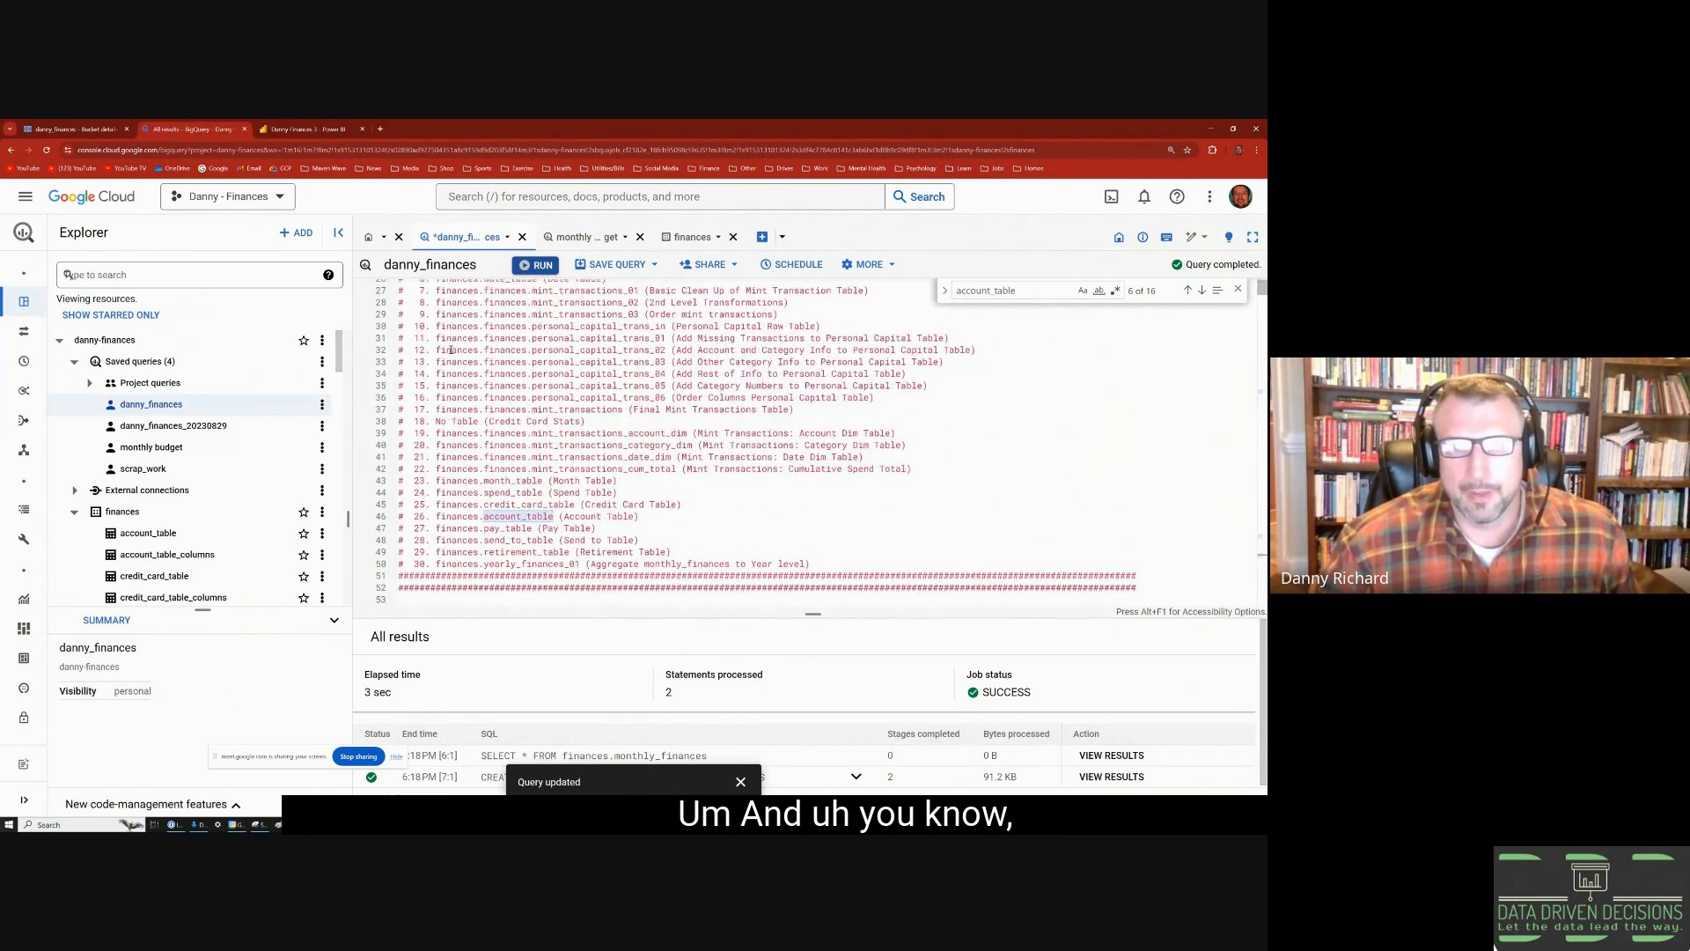
- Jump to the Pay Table section of the script by searching for pay_table
double_click(496, 525)
key(ctrl+f)
key(Return)
scroll(848, 383, down, 3)
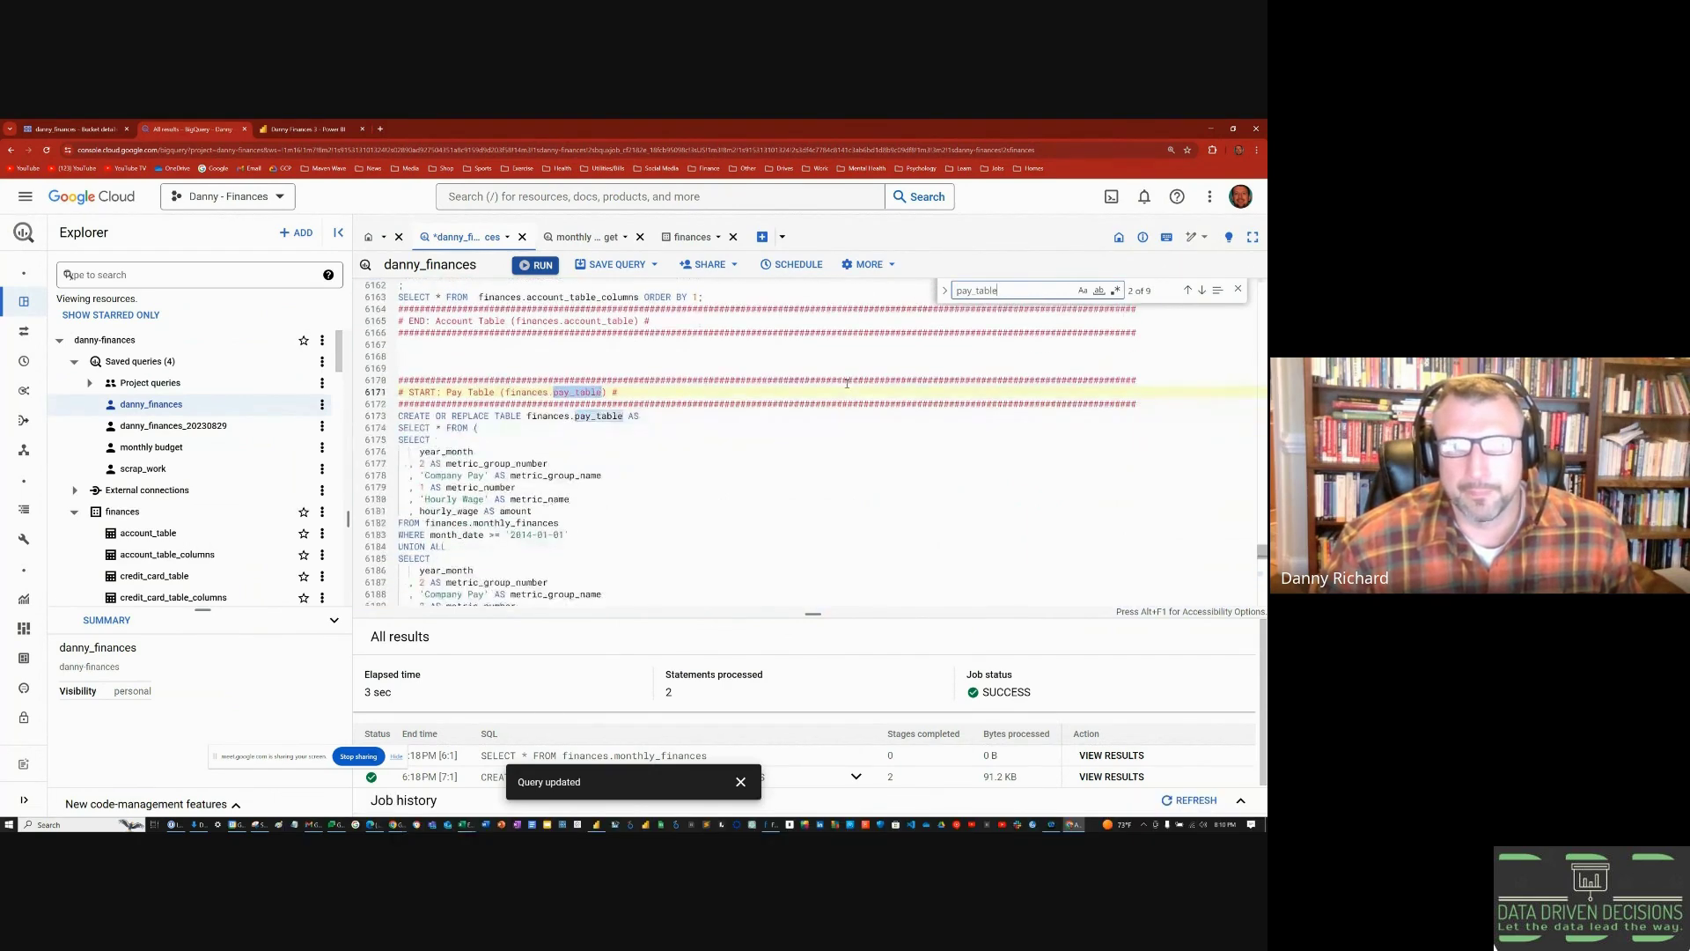
scroll(650, 457, down, 1)
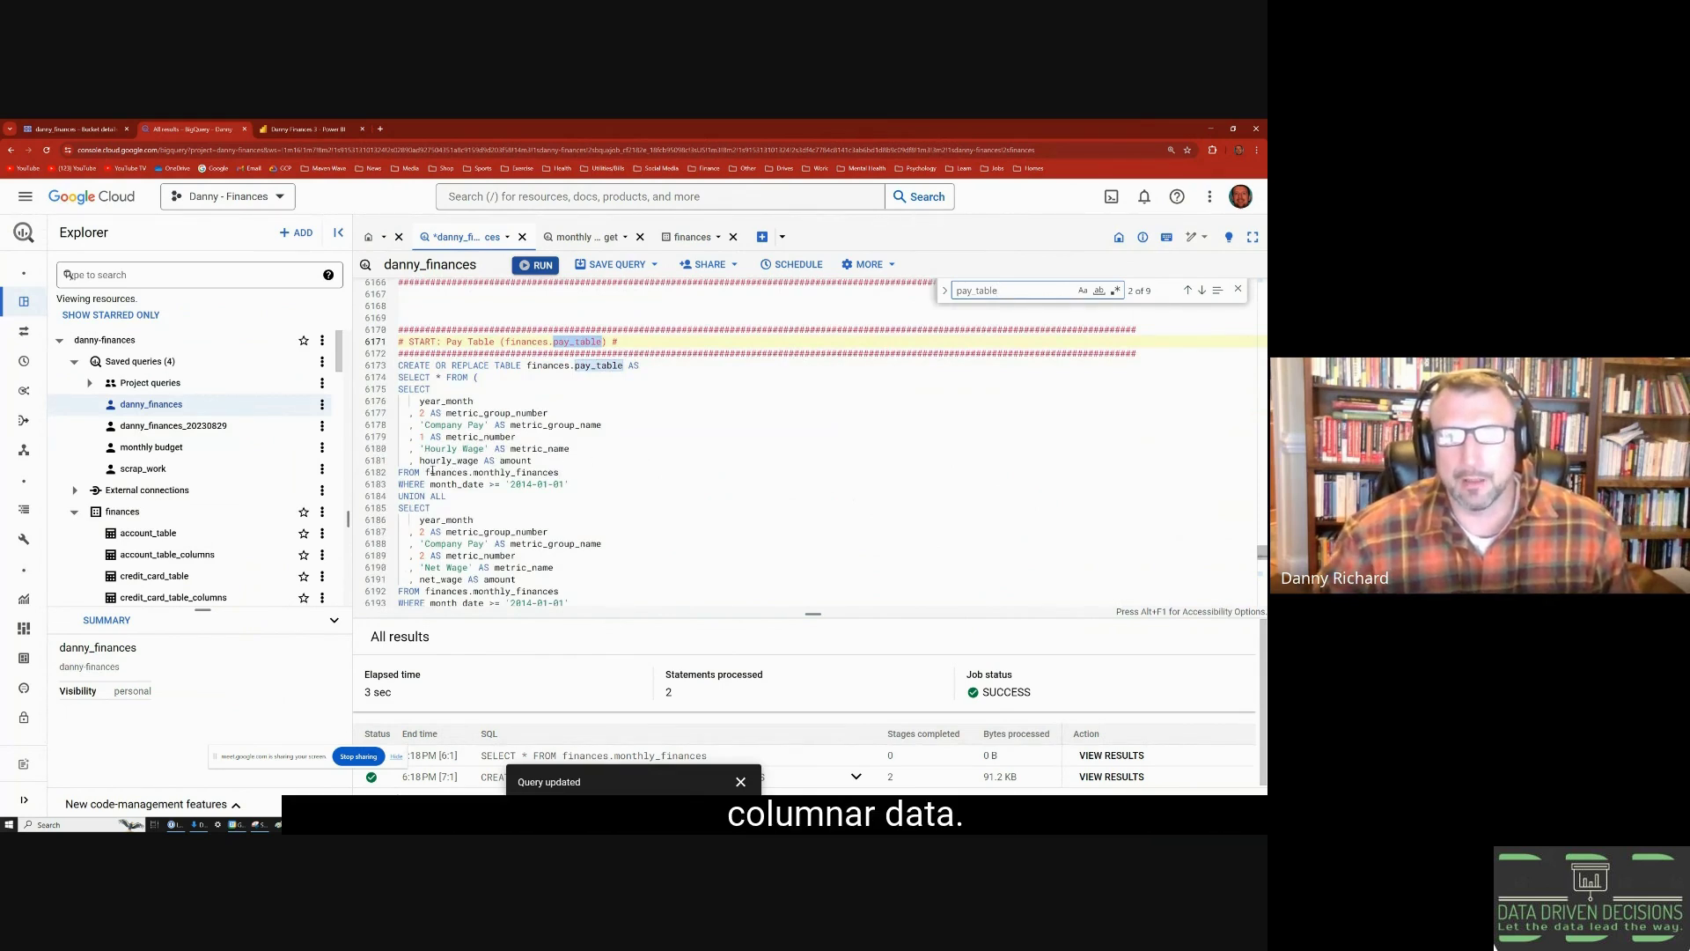
scroll(429, 475, down, 1)
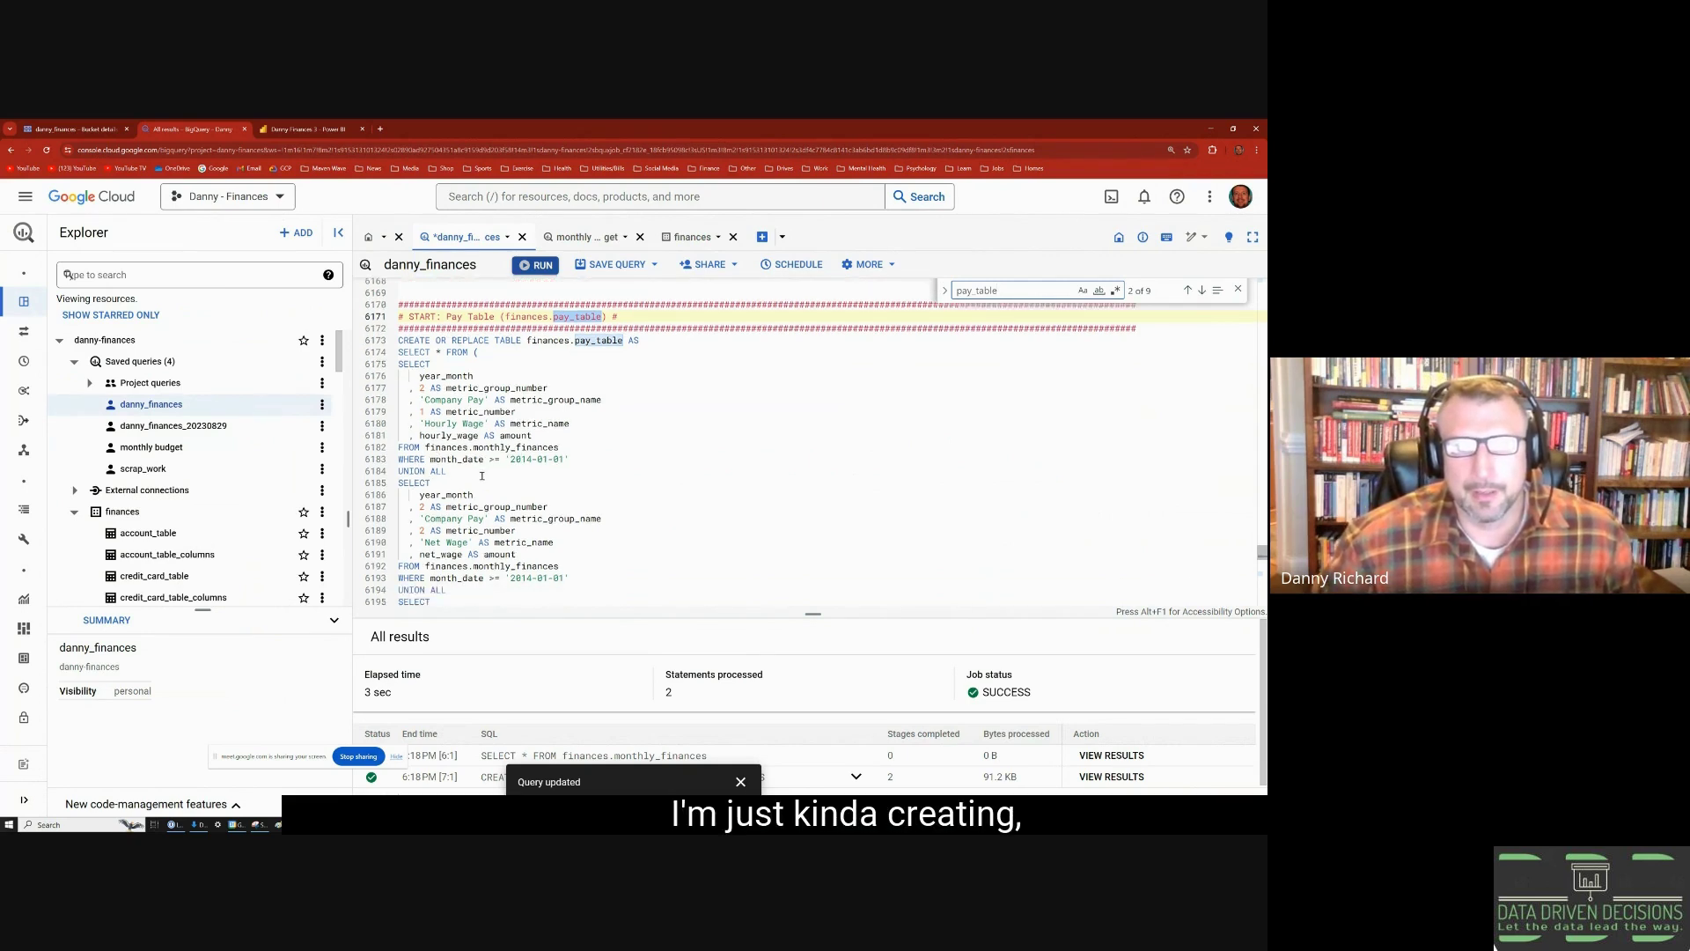
- Highlight the first SELECT block and its hourly_wage, net_wage and bonus fields
drag(482, 476, 402, 365)
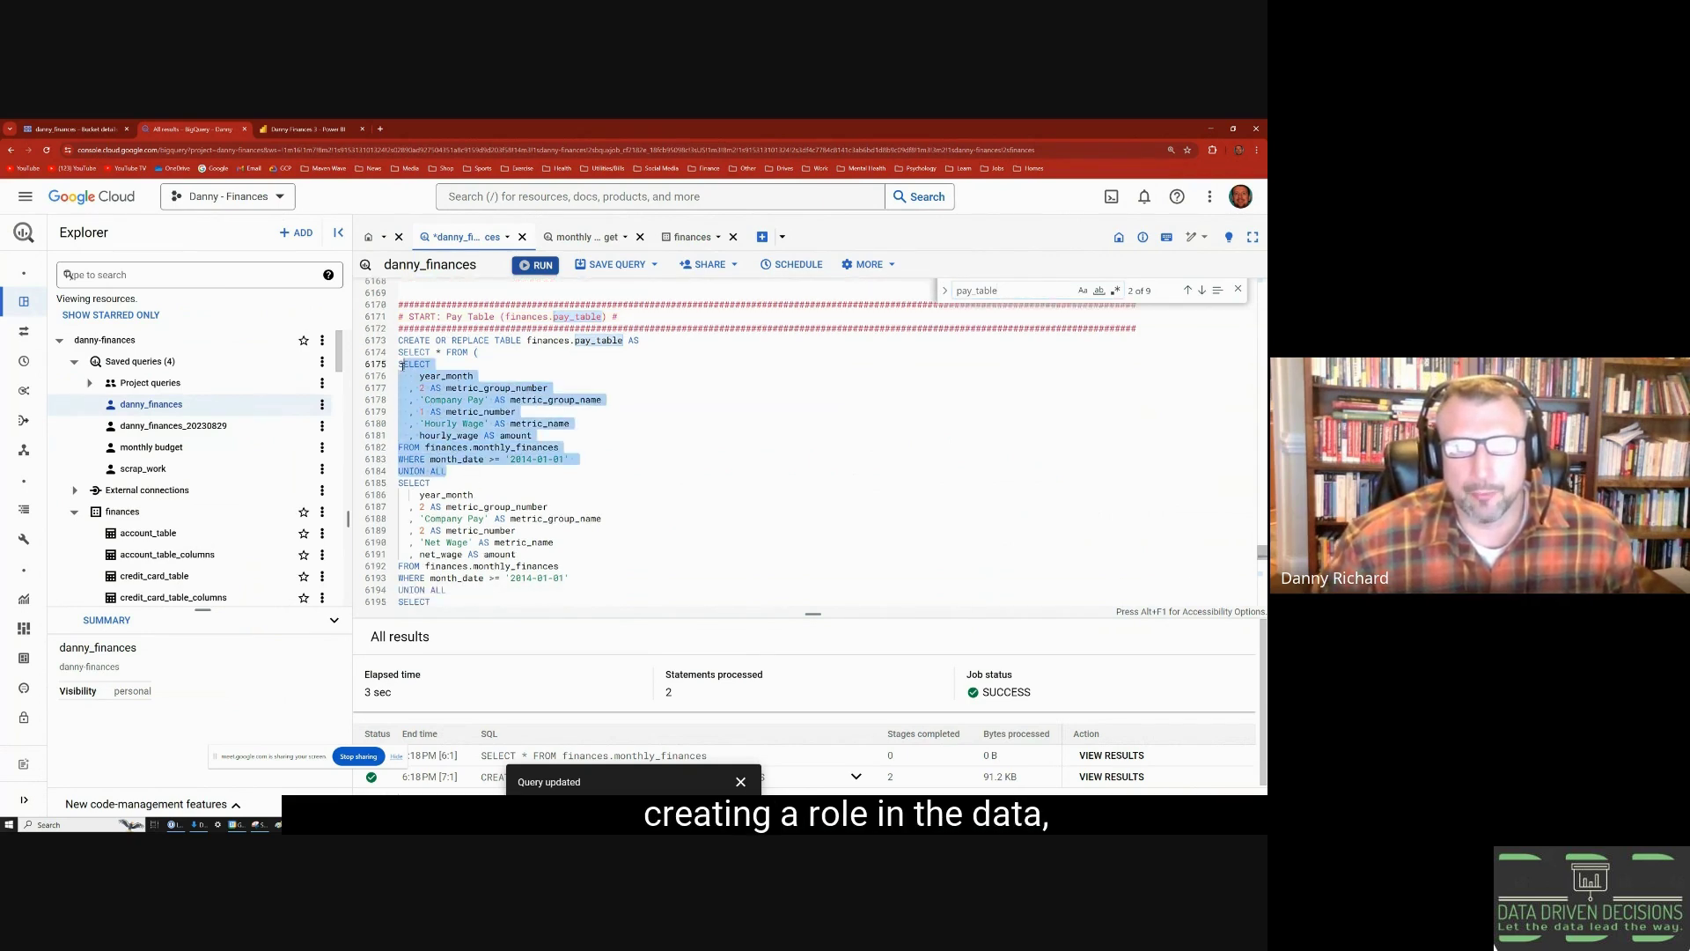
double_click(428, 436)
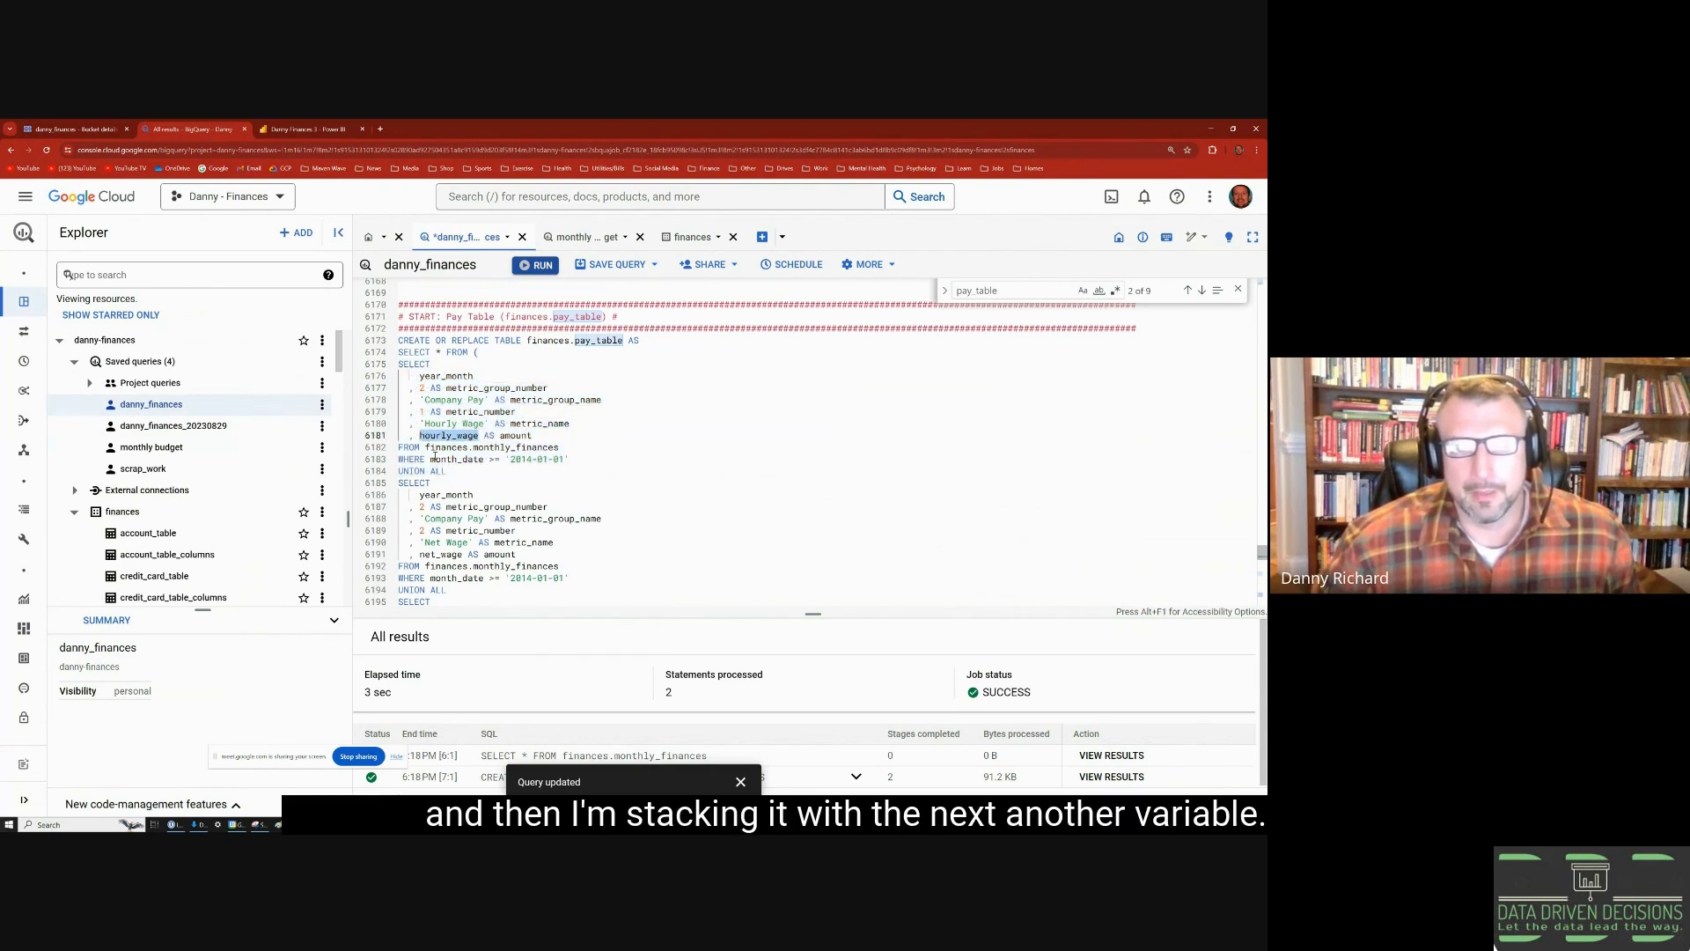
scroll(428, 476, down, 1)
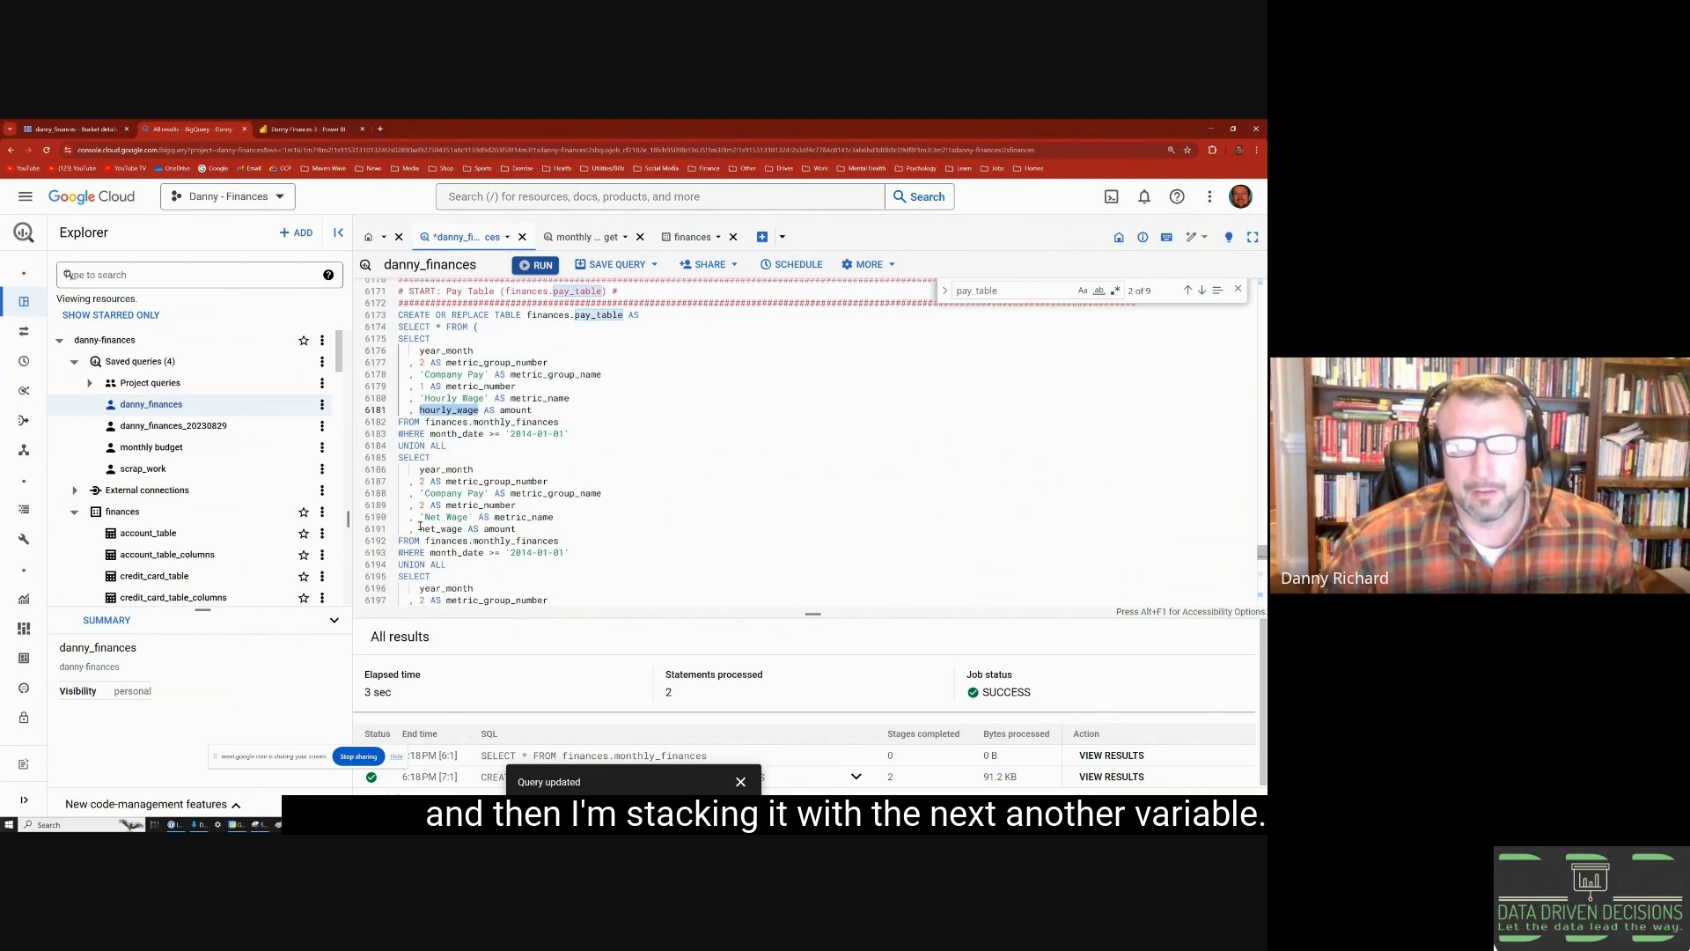
scroll(456, 510, down, 1)
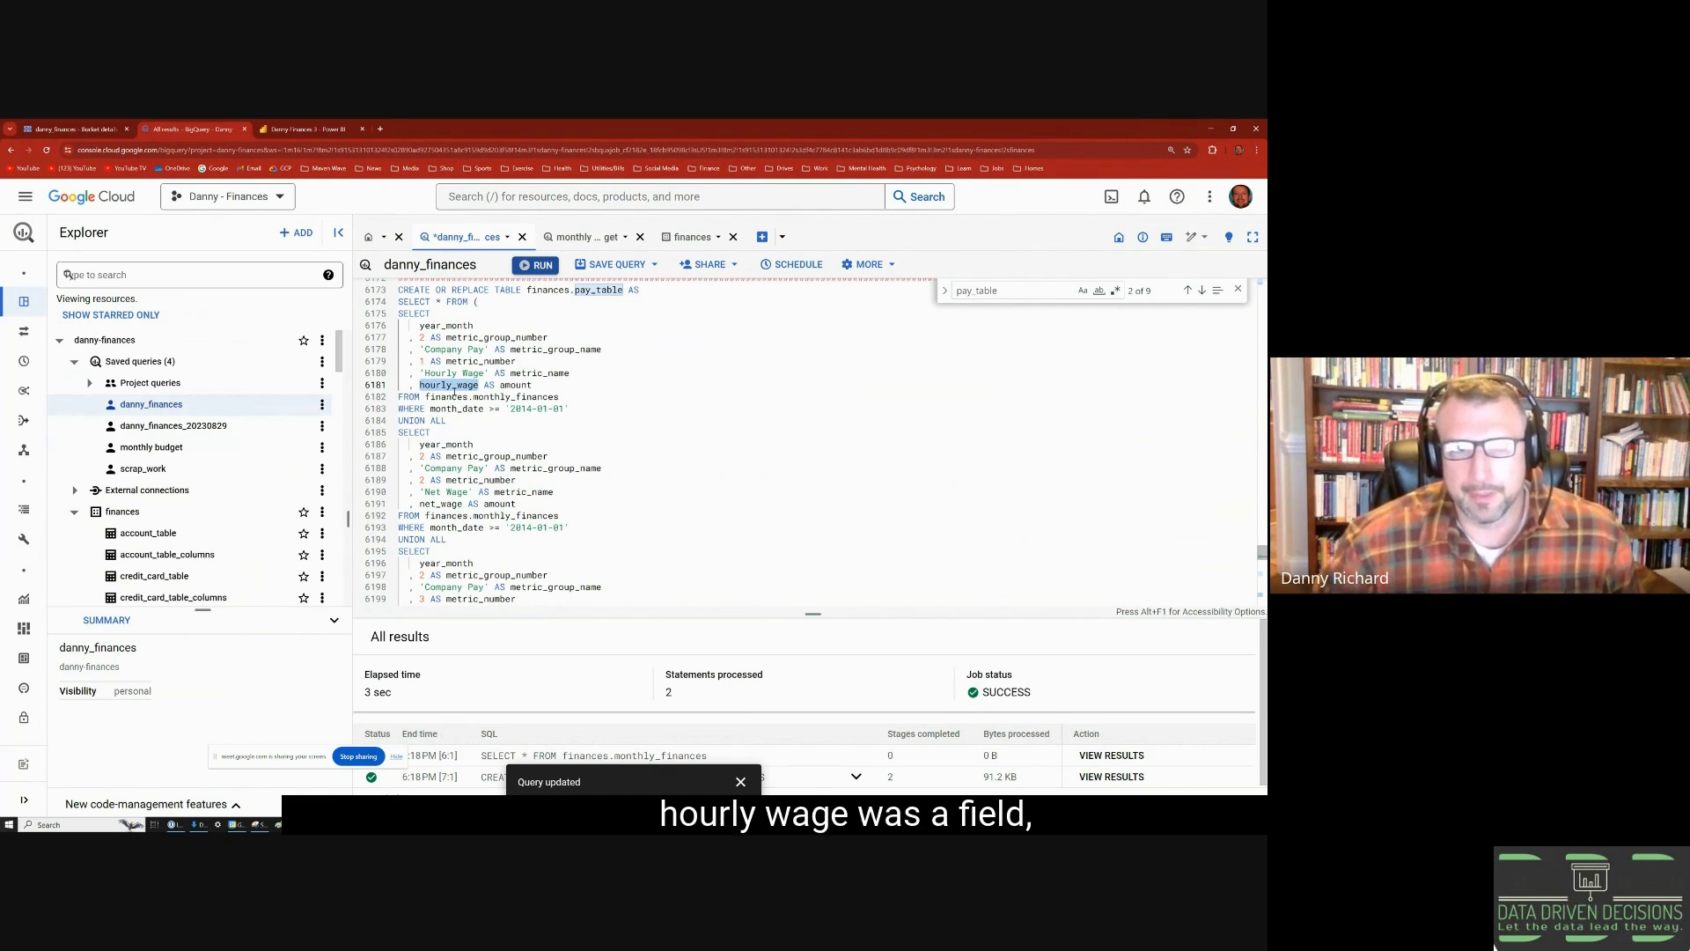
click(452, 504)
scroll(450, 509, down, 1)
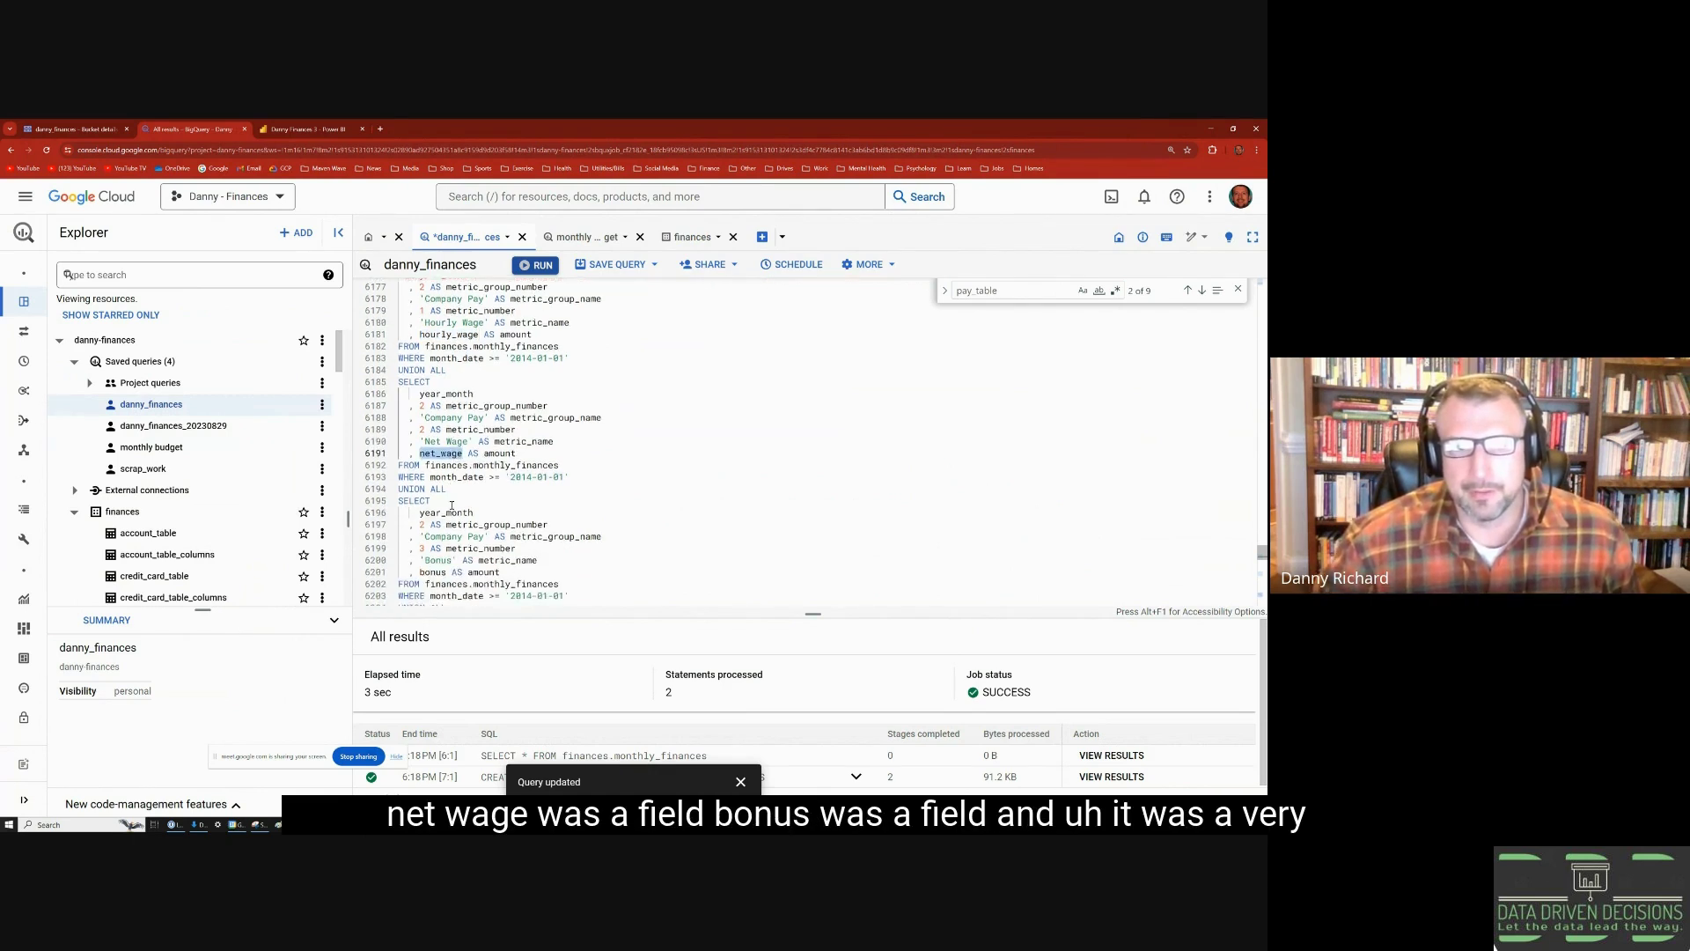
double_click(431, 572)
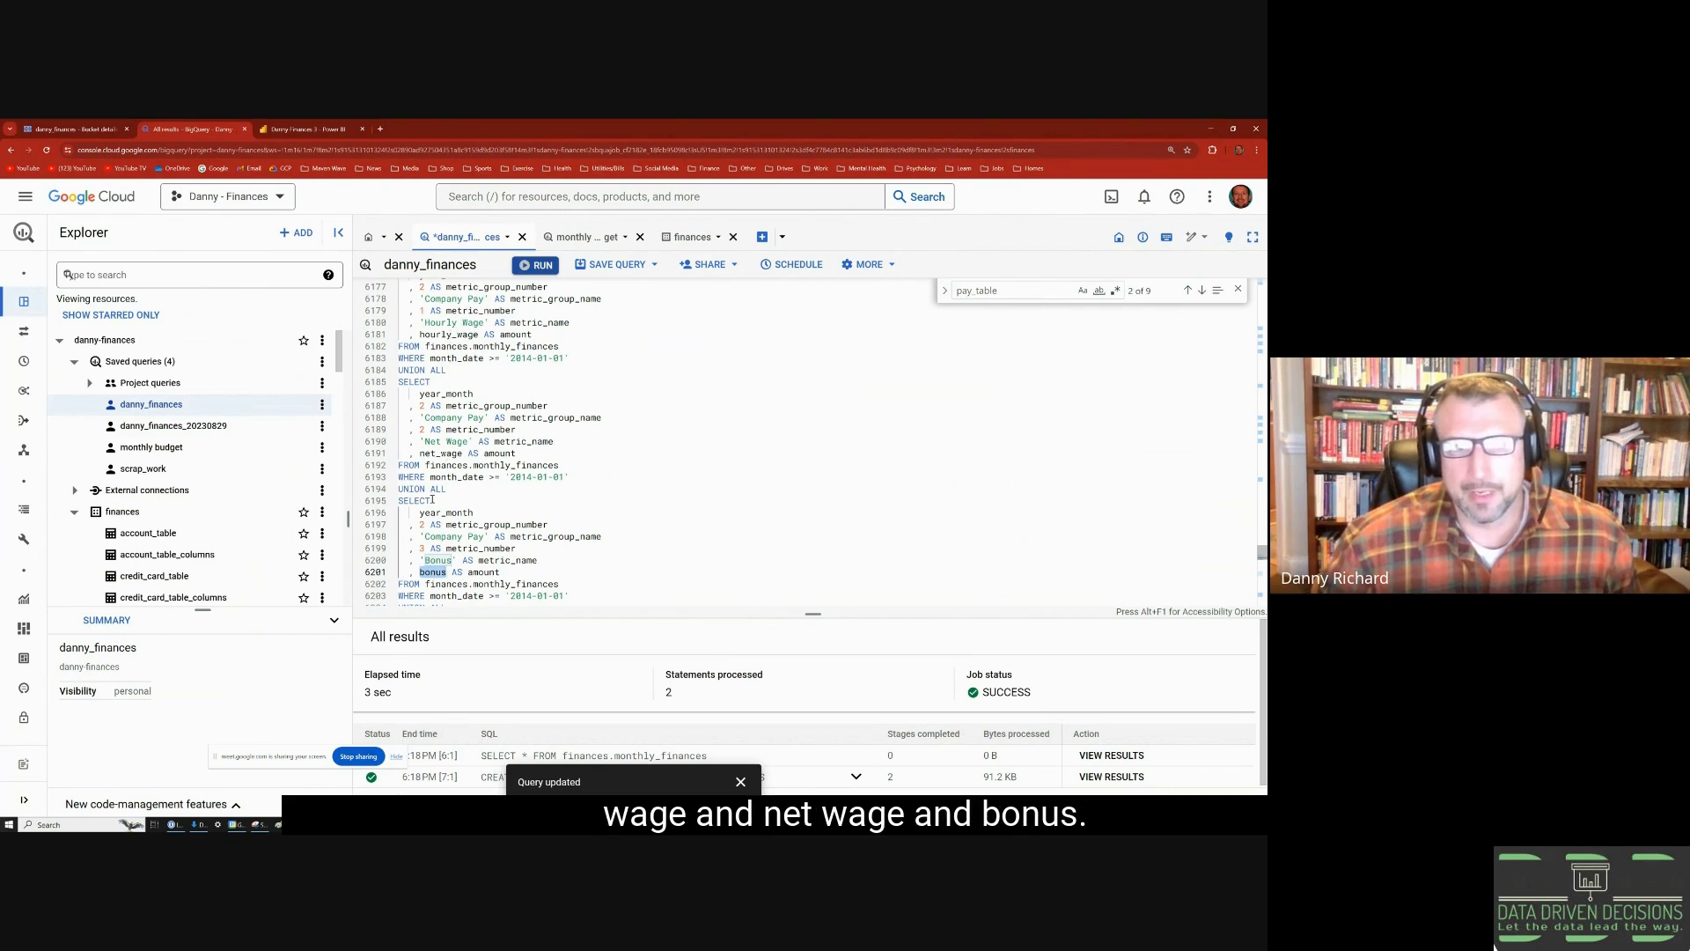
- Highlight every use of metric_name throughout the pay_table query
double_click(485, 561)
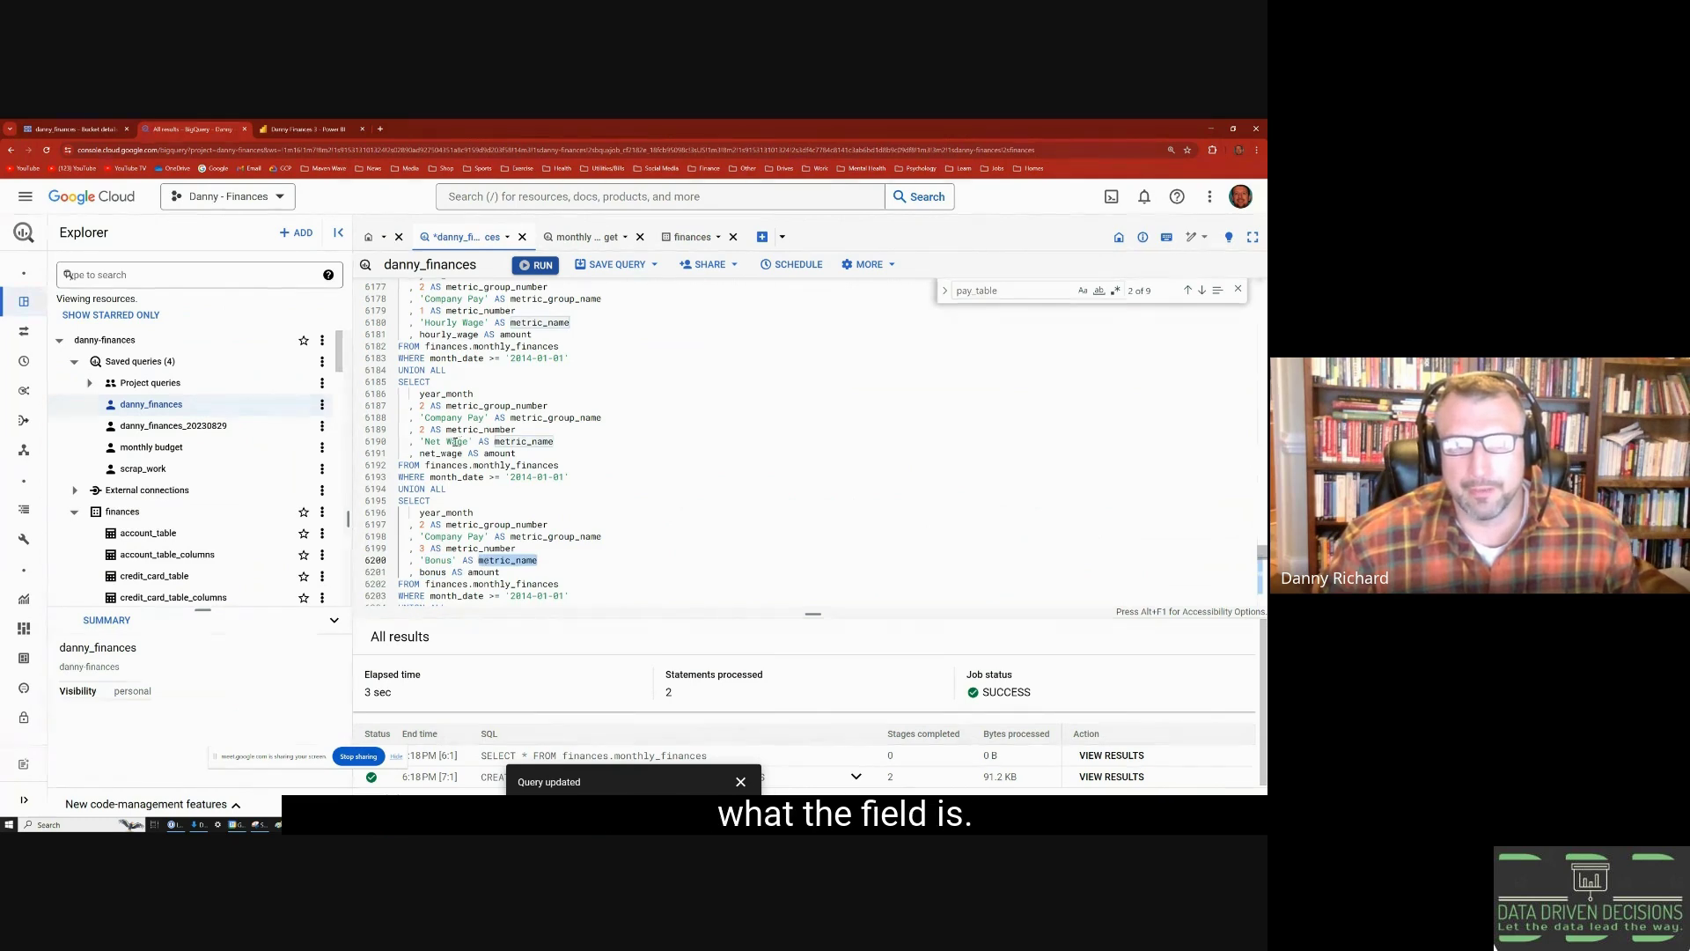
scroll(450, 517, down, 5)
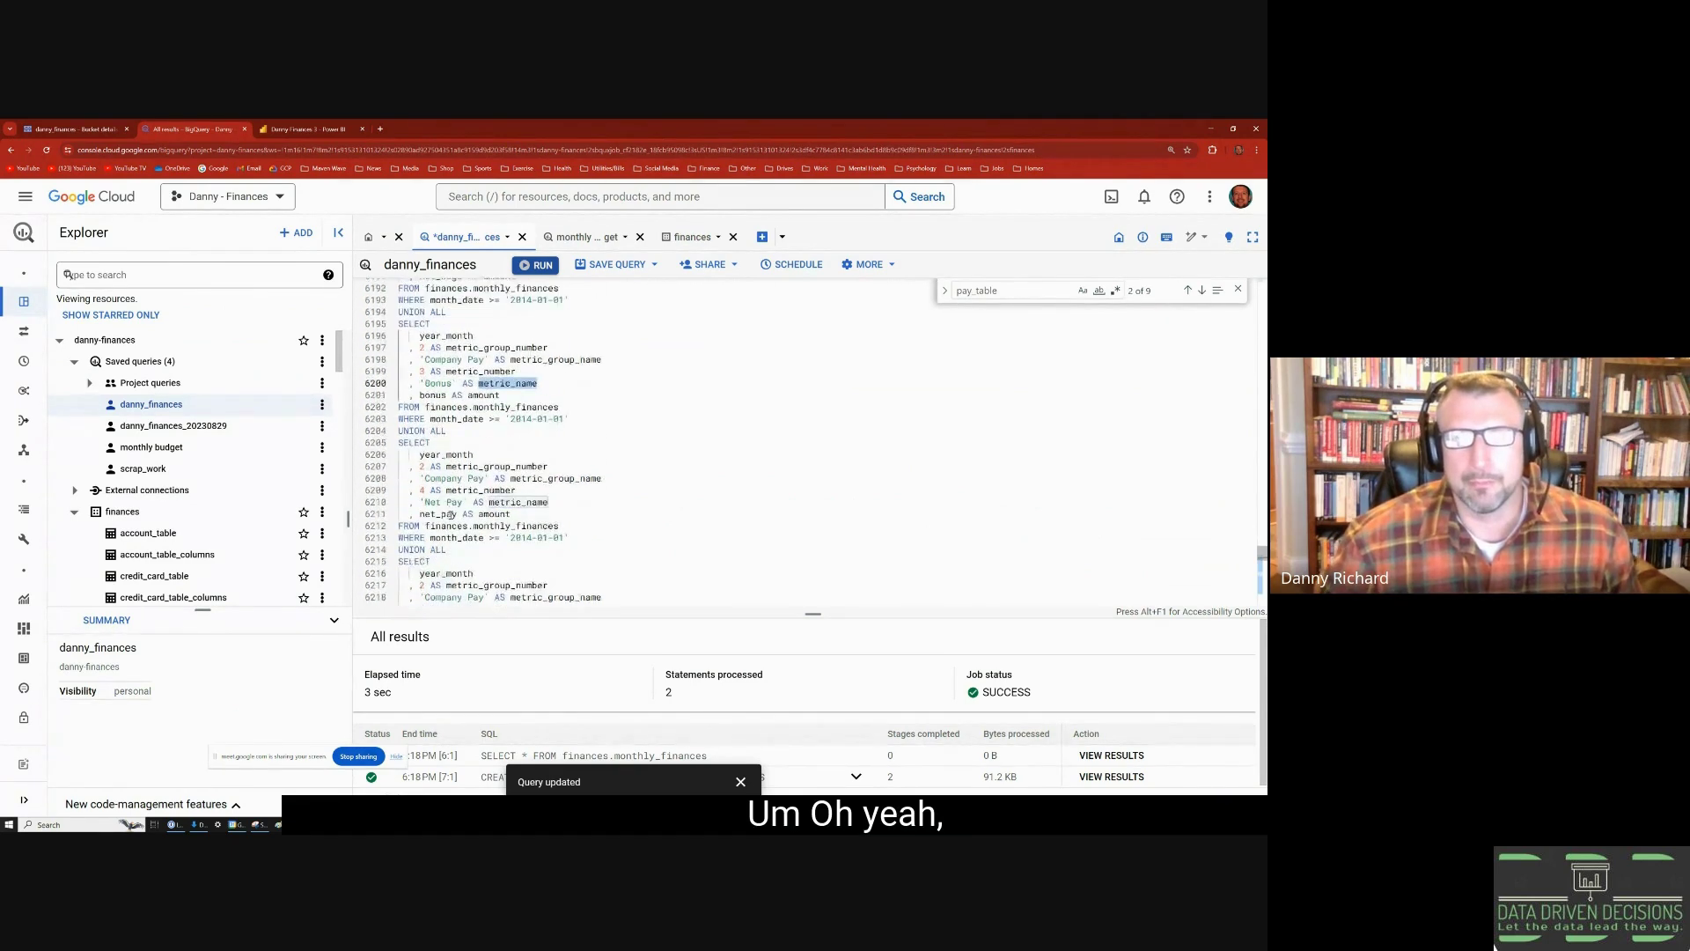
scroll(450, 517, down, 20)
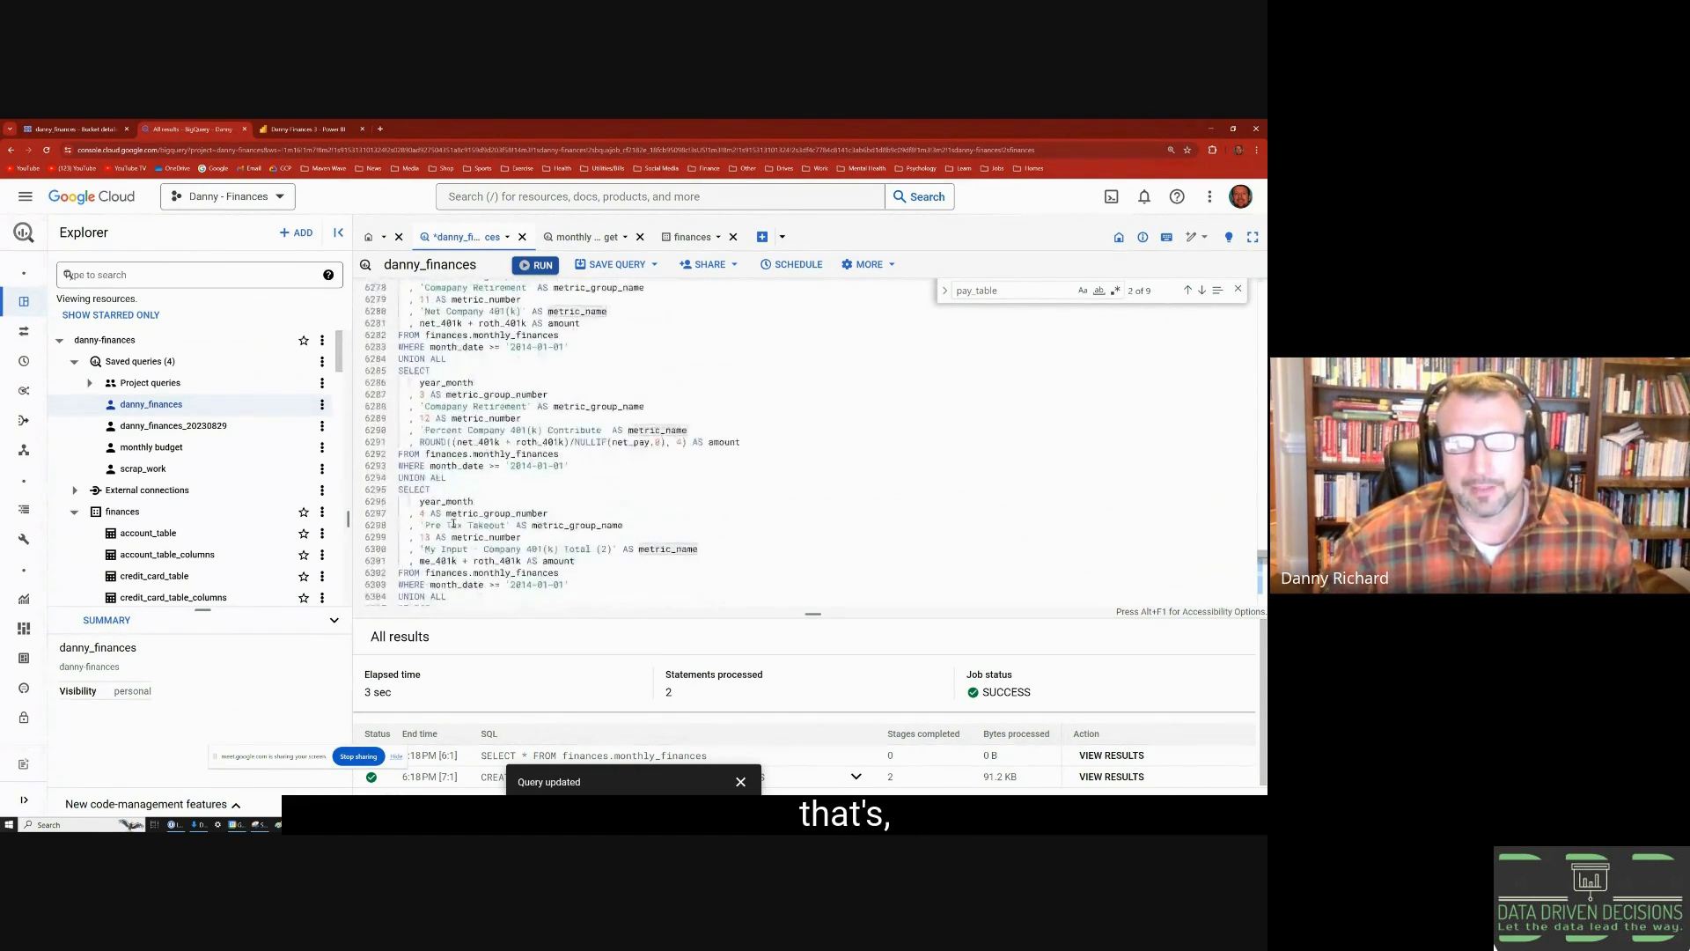
scroll(452, 521, down, 5)
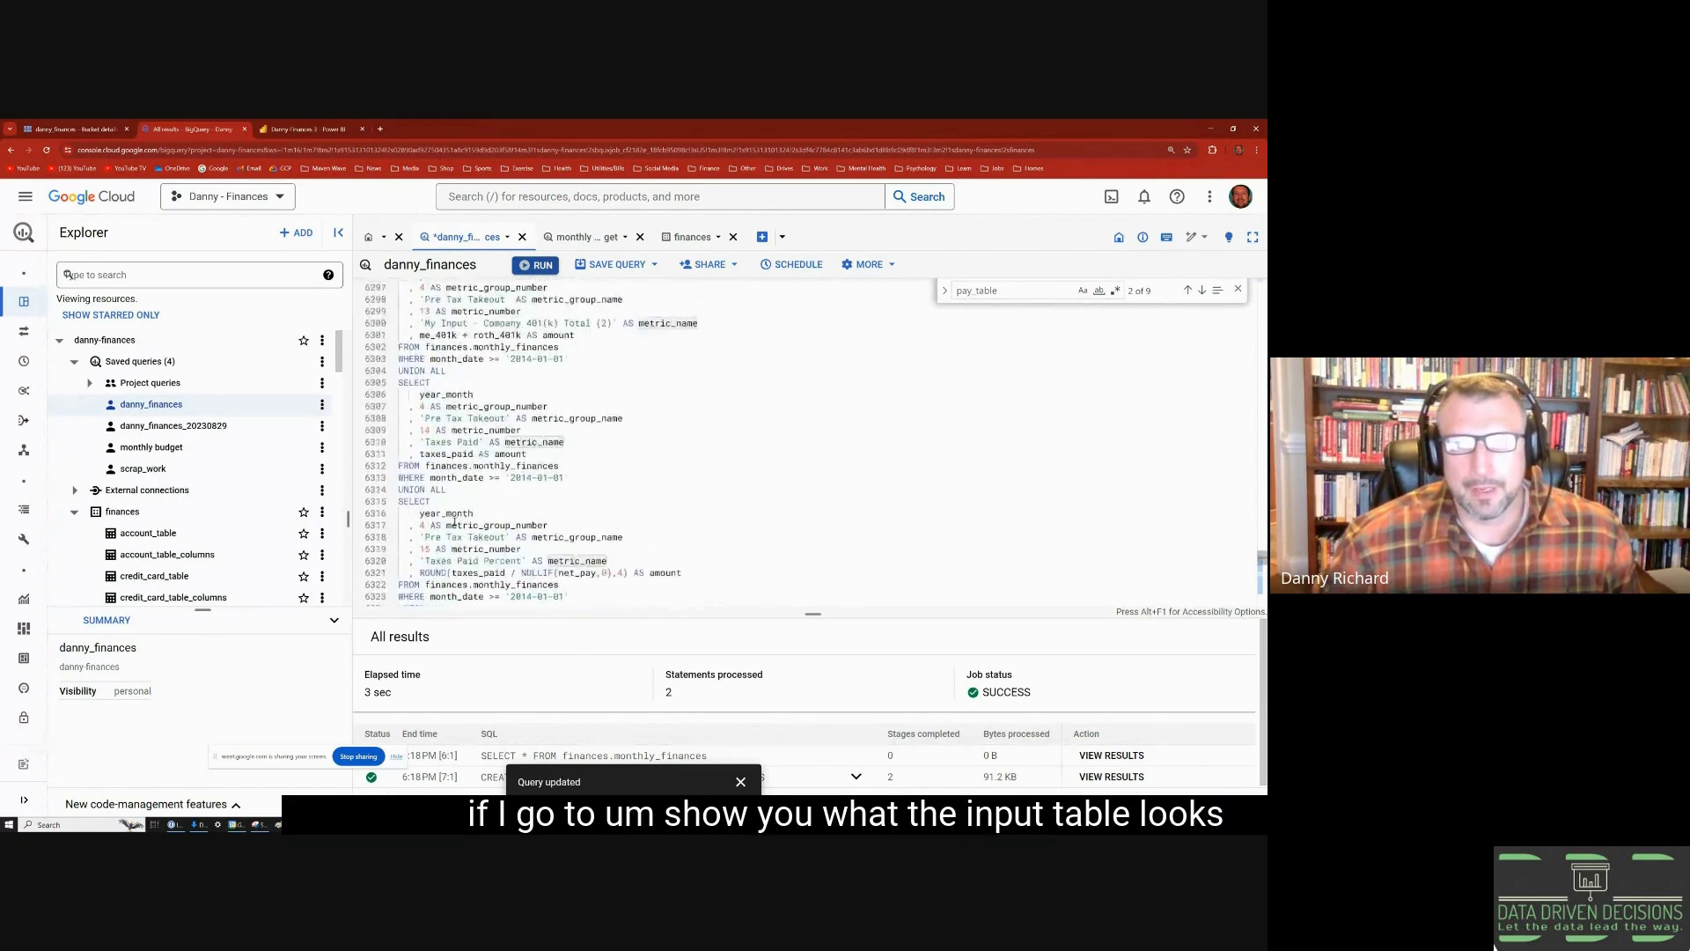
scroll(453, 521, up, 20)
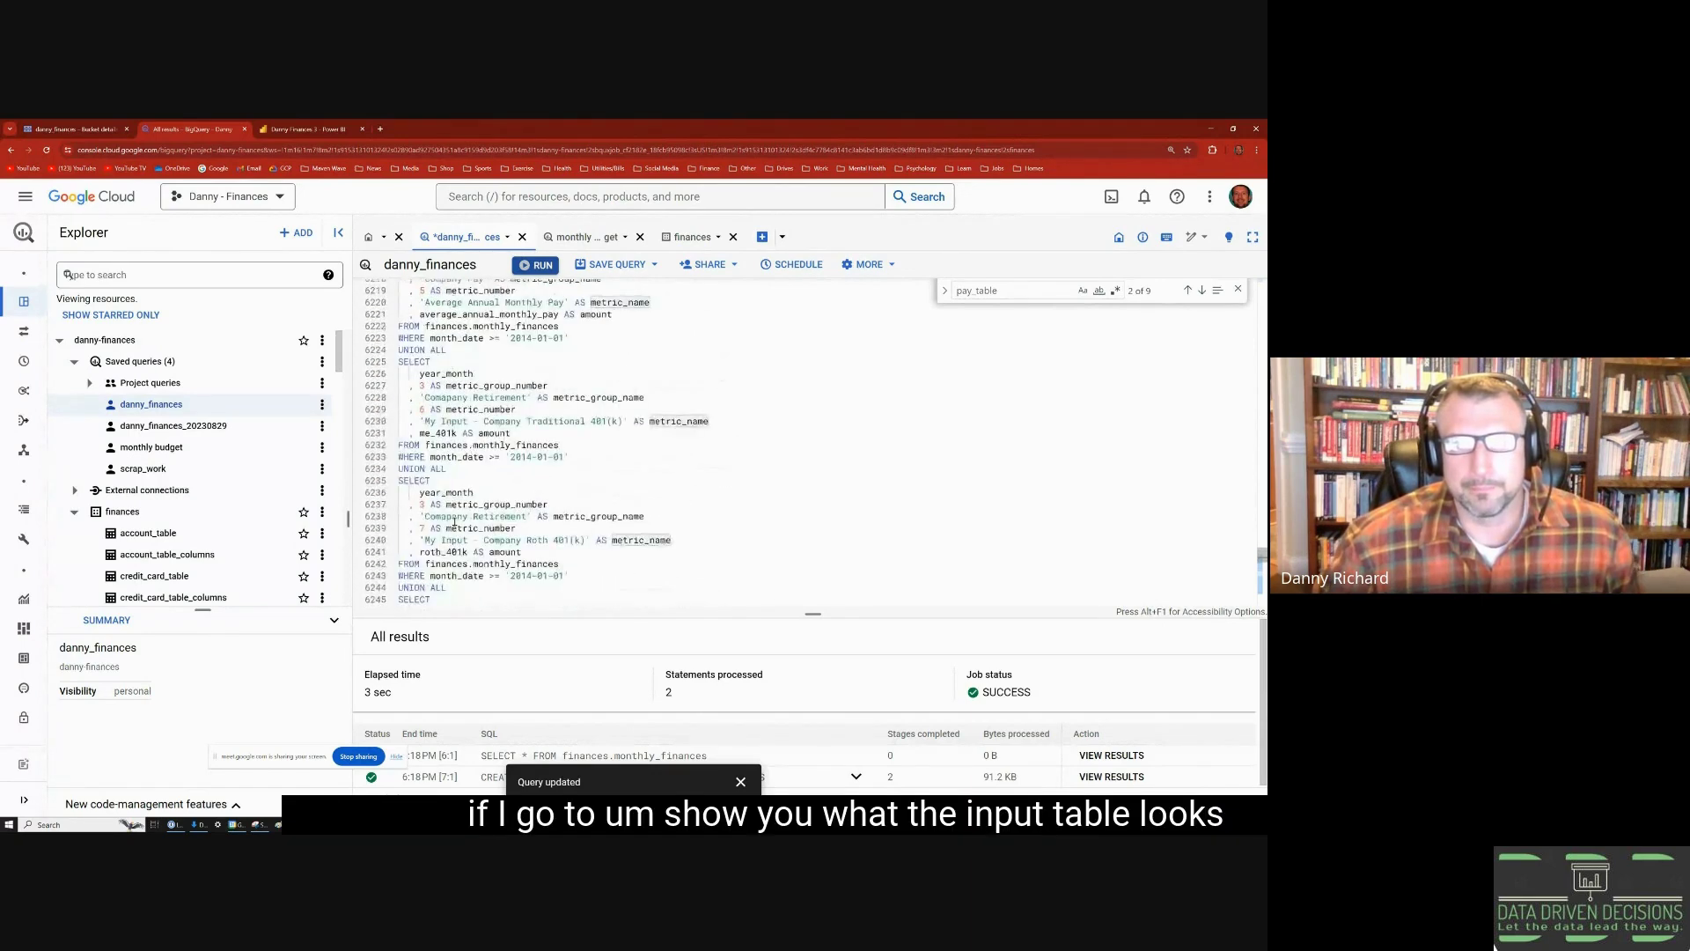
scroll(454, 522, up, 12)
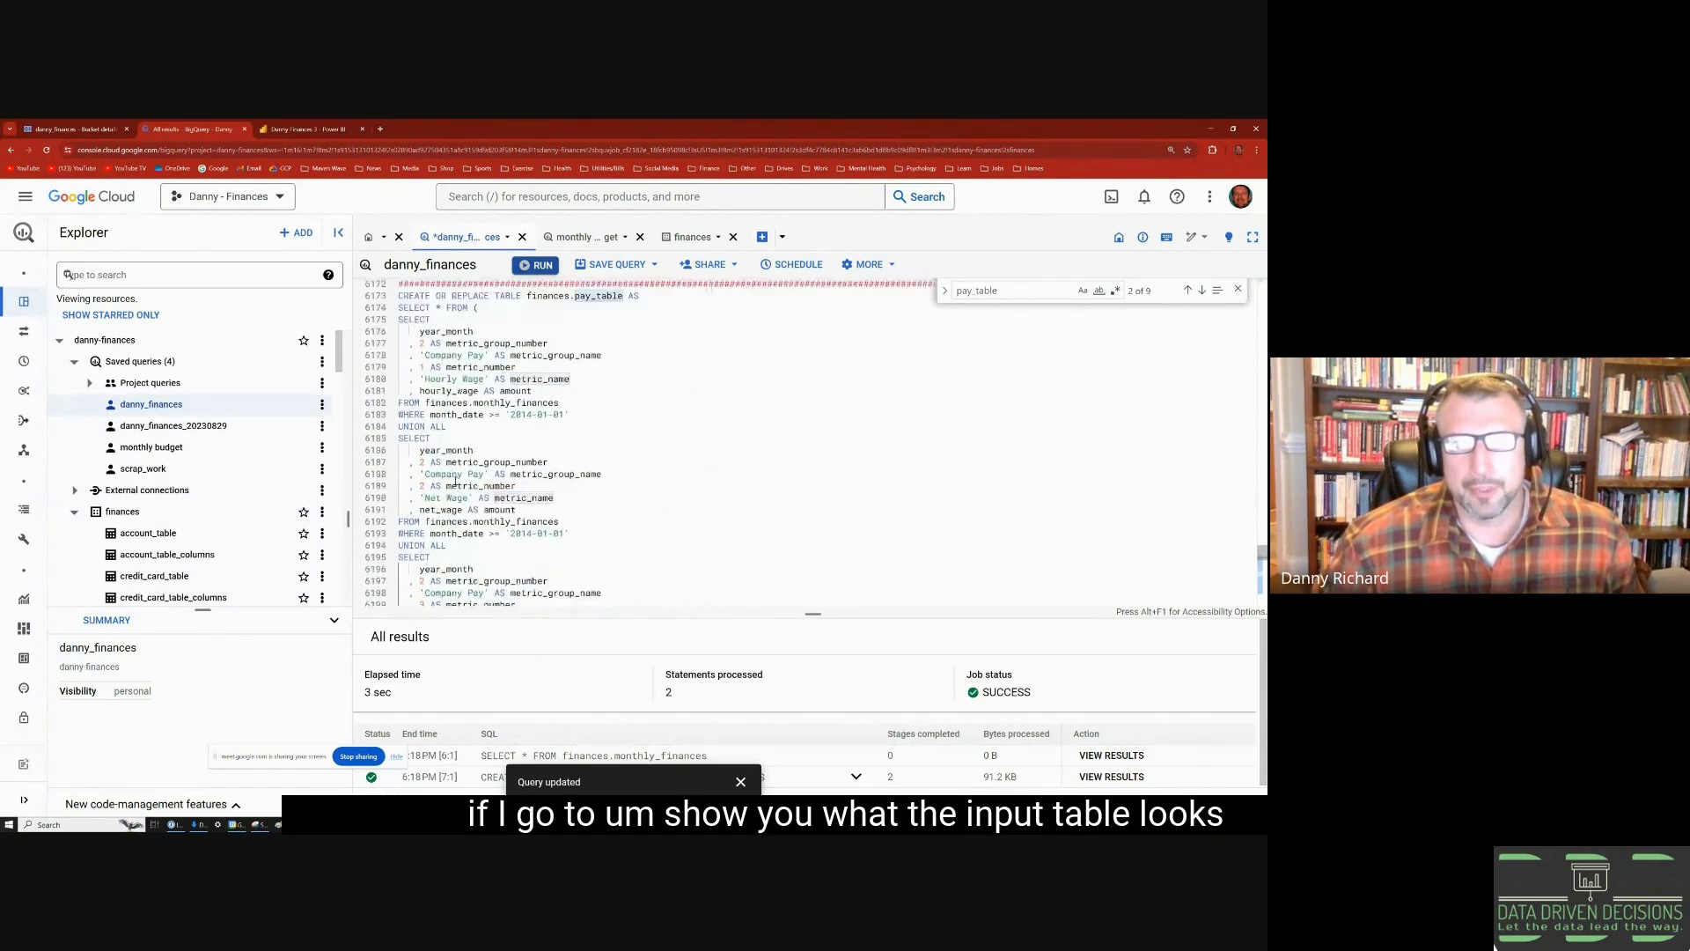
scroll(455, 480, up, 2)
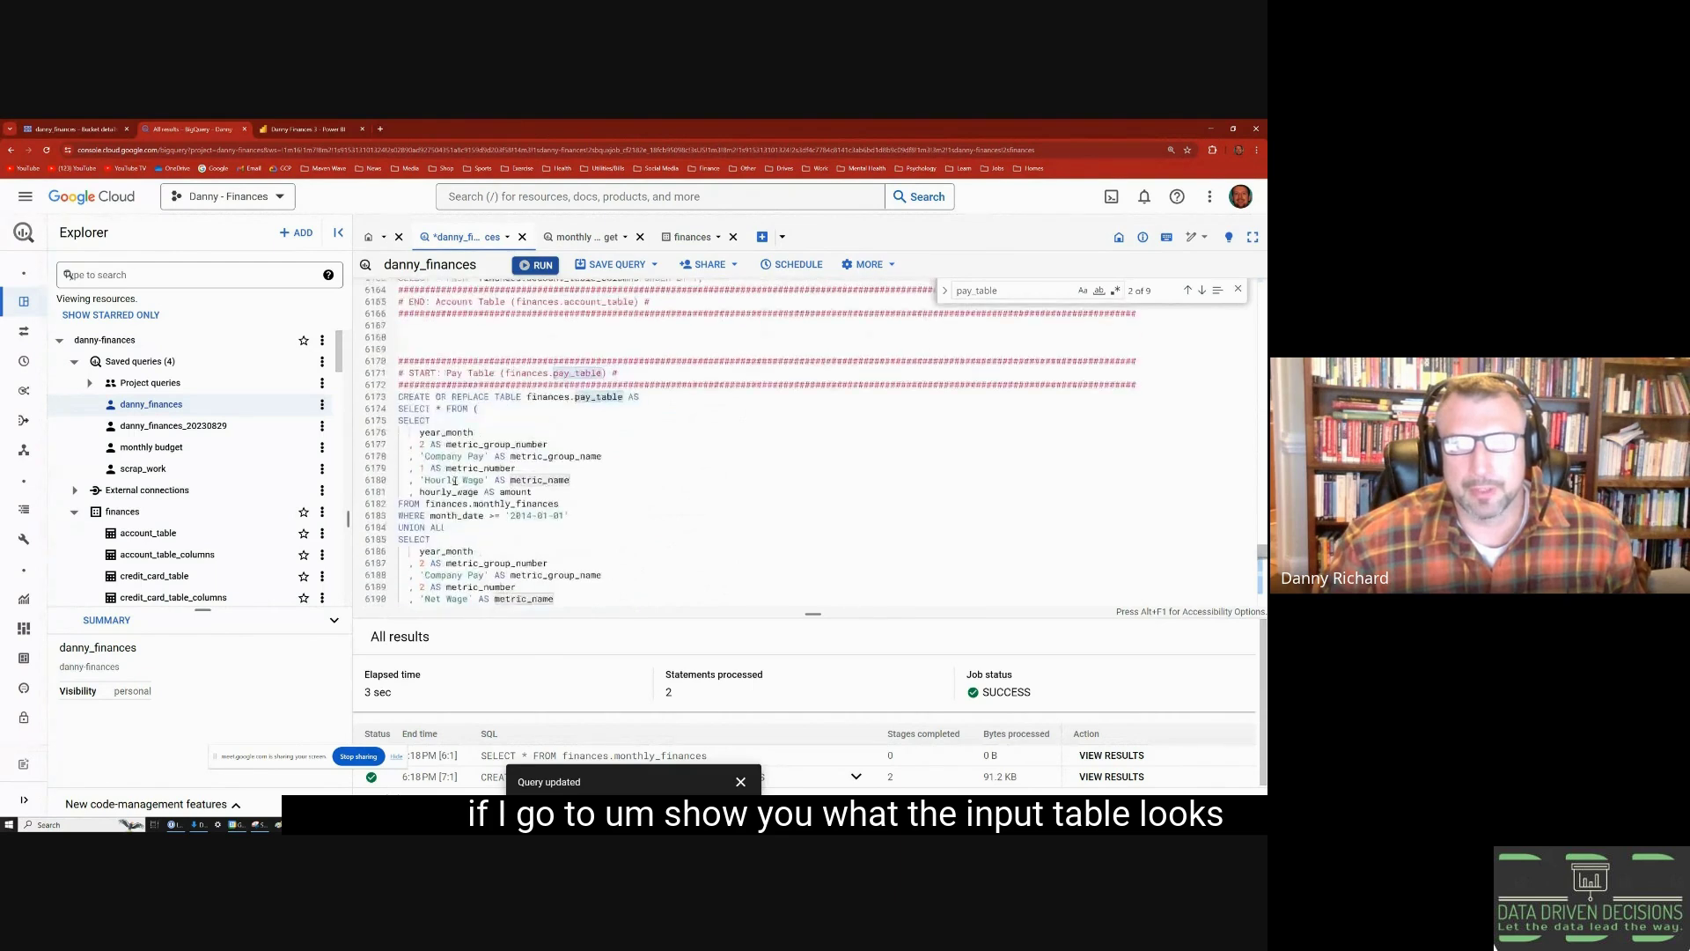
- Add and run a SELECT * FROM finances.monthly_finances; query above the pay_table statement
click(1160, 390)
key(Return)
text(SELECT * FROM)
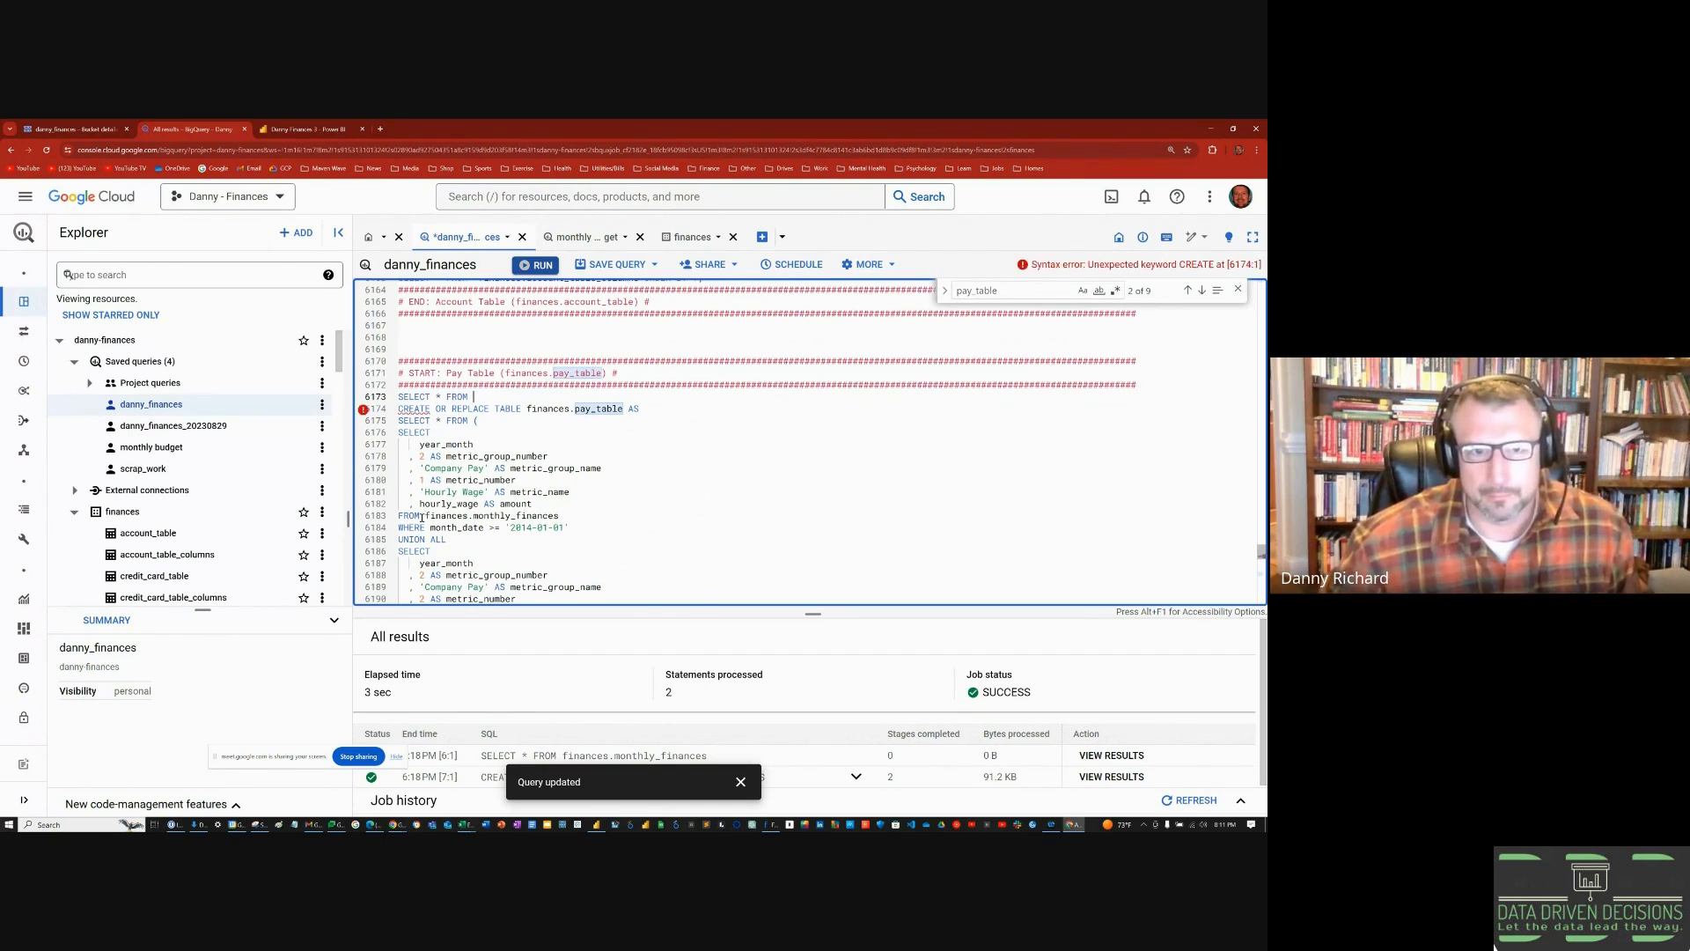
drag(427, 517, 560, 517)
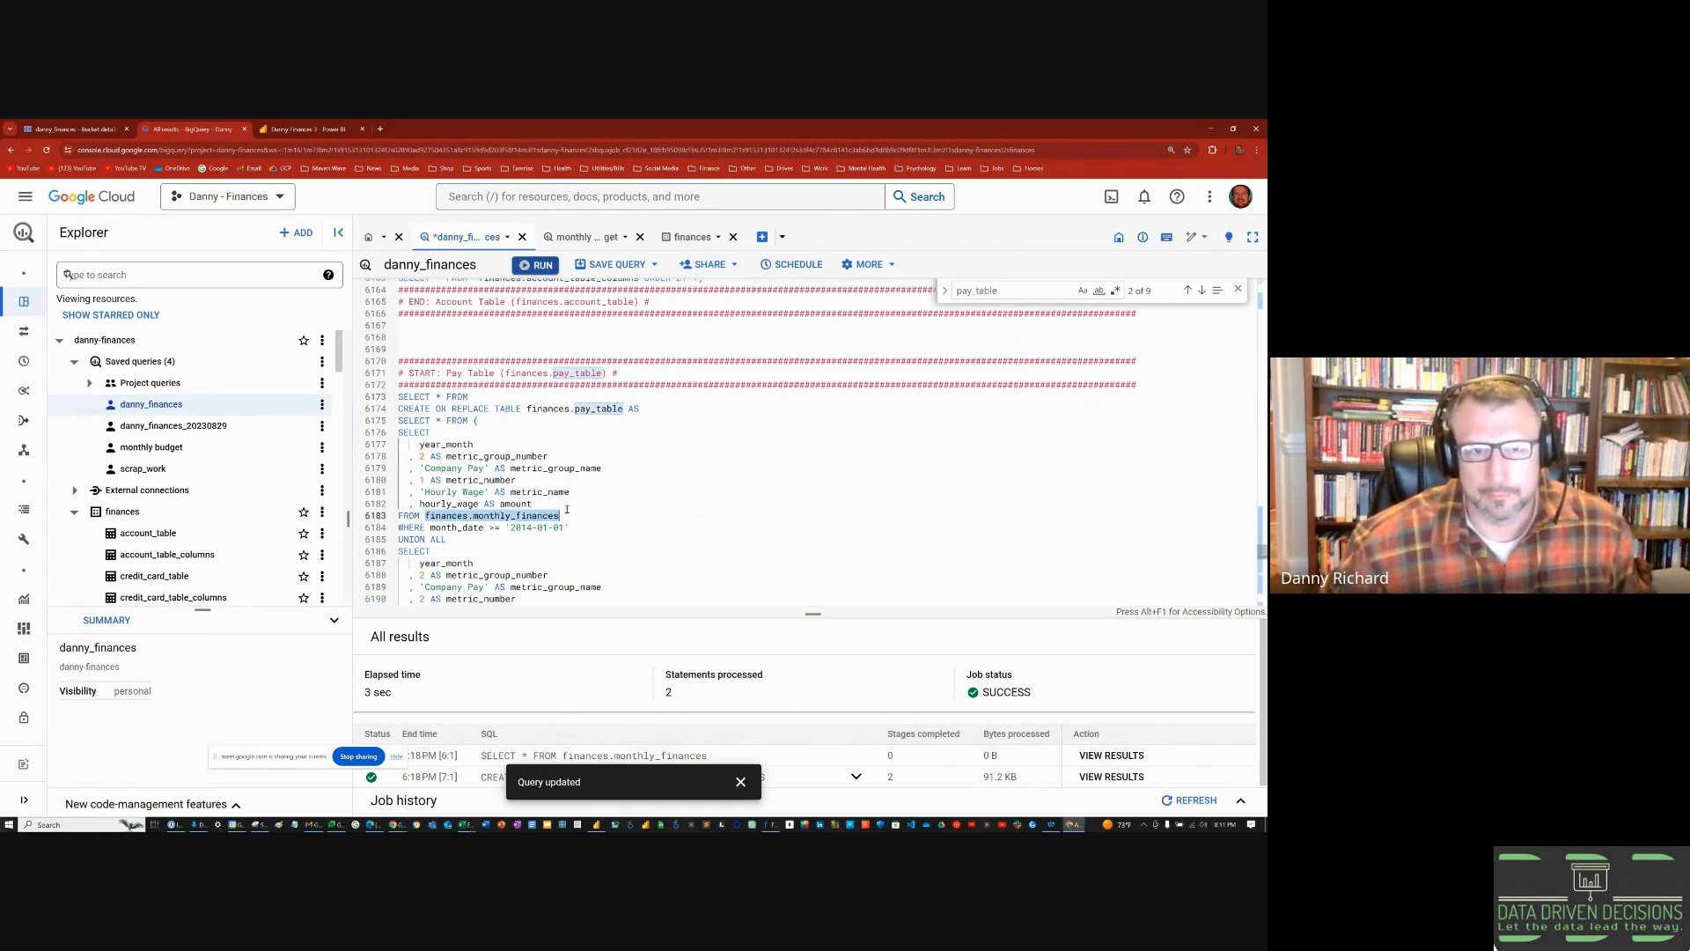
click(499, 394)
text(finances.monthly_finances)
text(;)
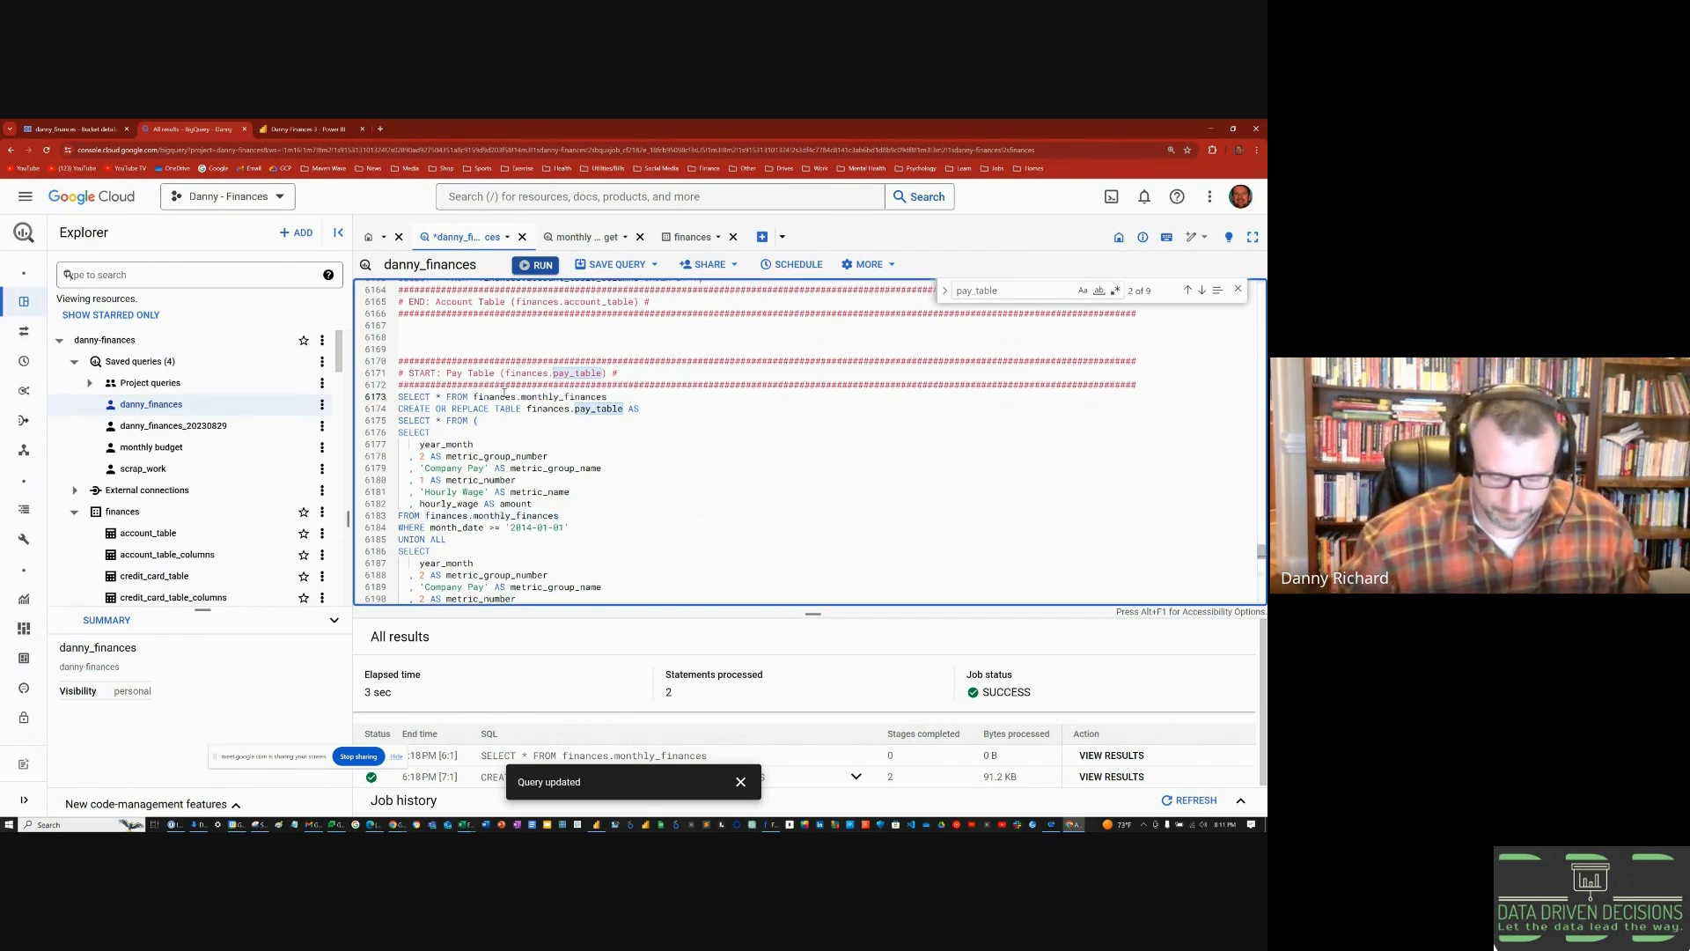
drag(615, 396, 398, 396)
click(535, 264)
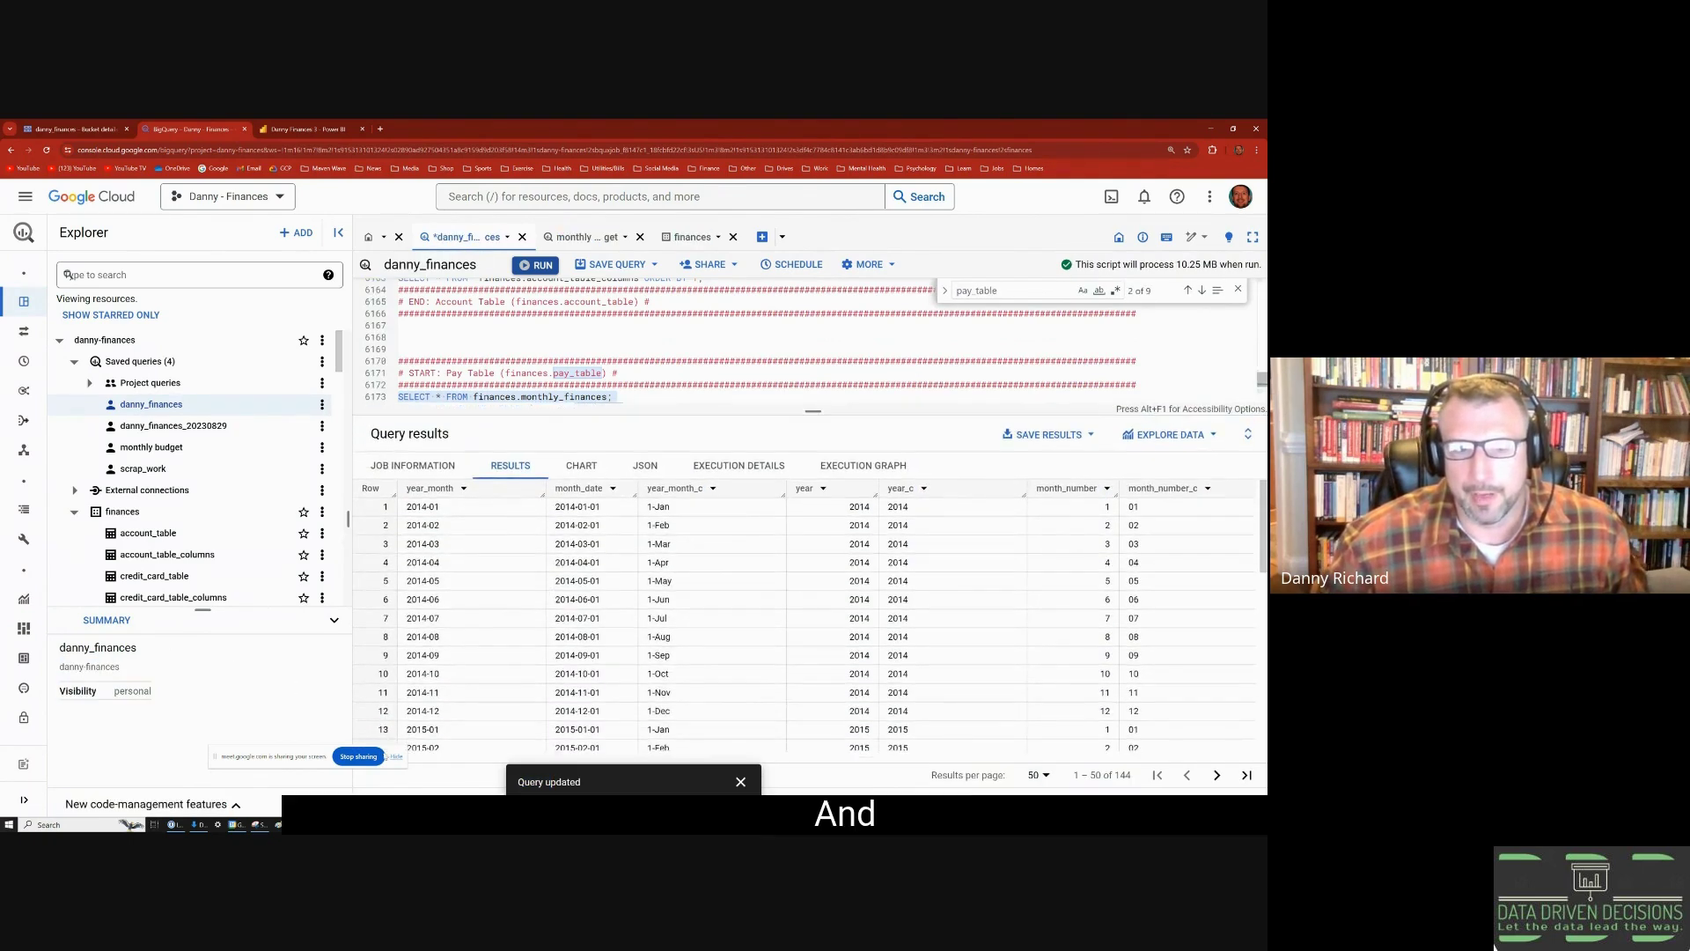
- Dismiss the Query updated notice, scroll the results grid sideways, and enlarge the editor
click(740, 782)
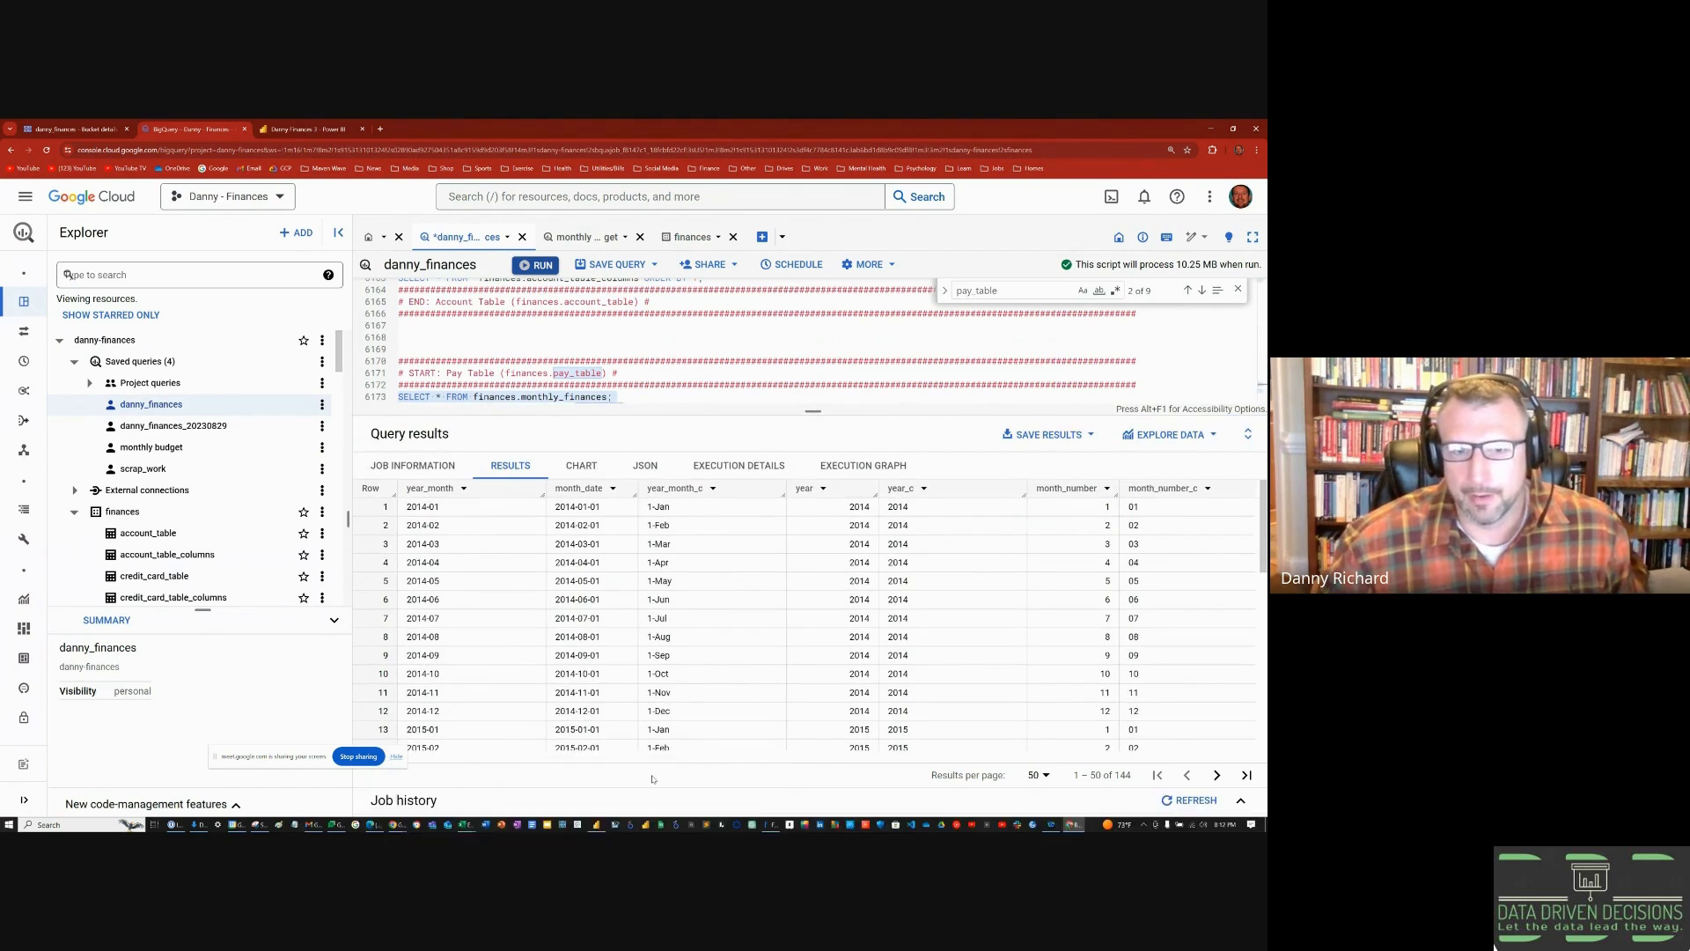
drag(374, 757, 198, 739)
drag(368, 758, 692, 761)
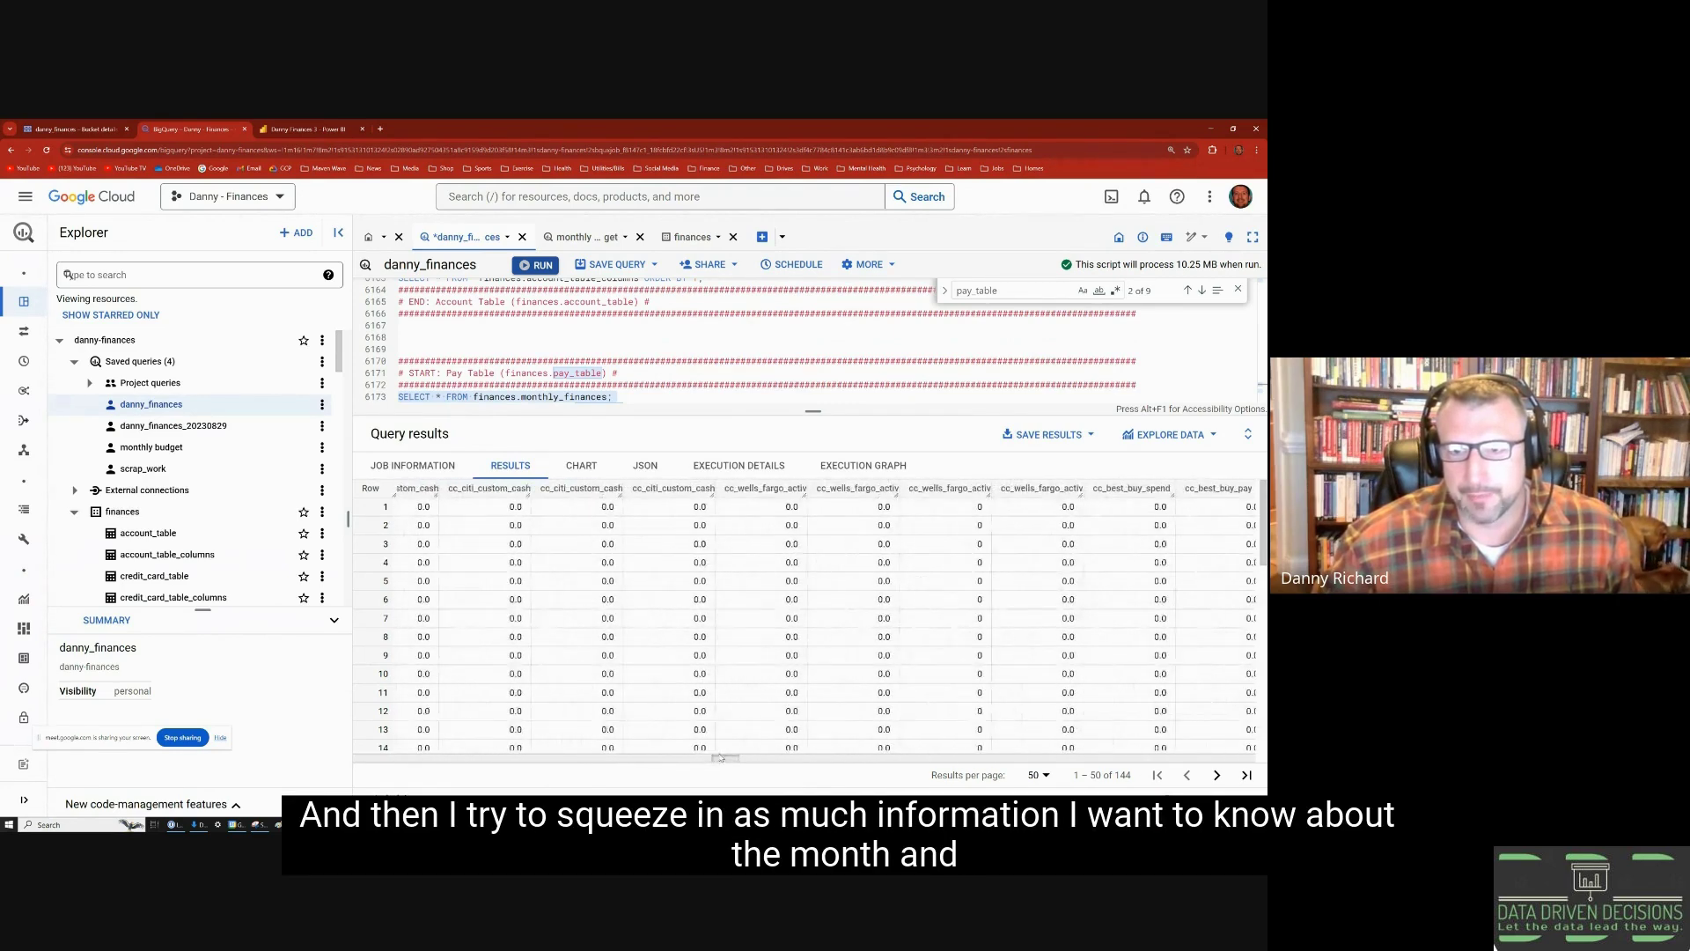
drag(815, 756, 1200, 768)
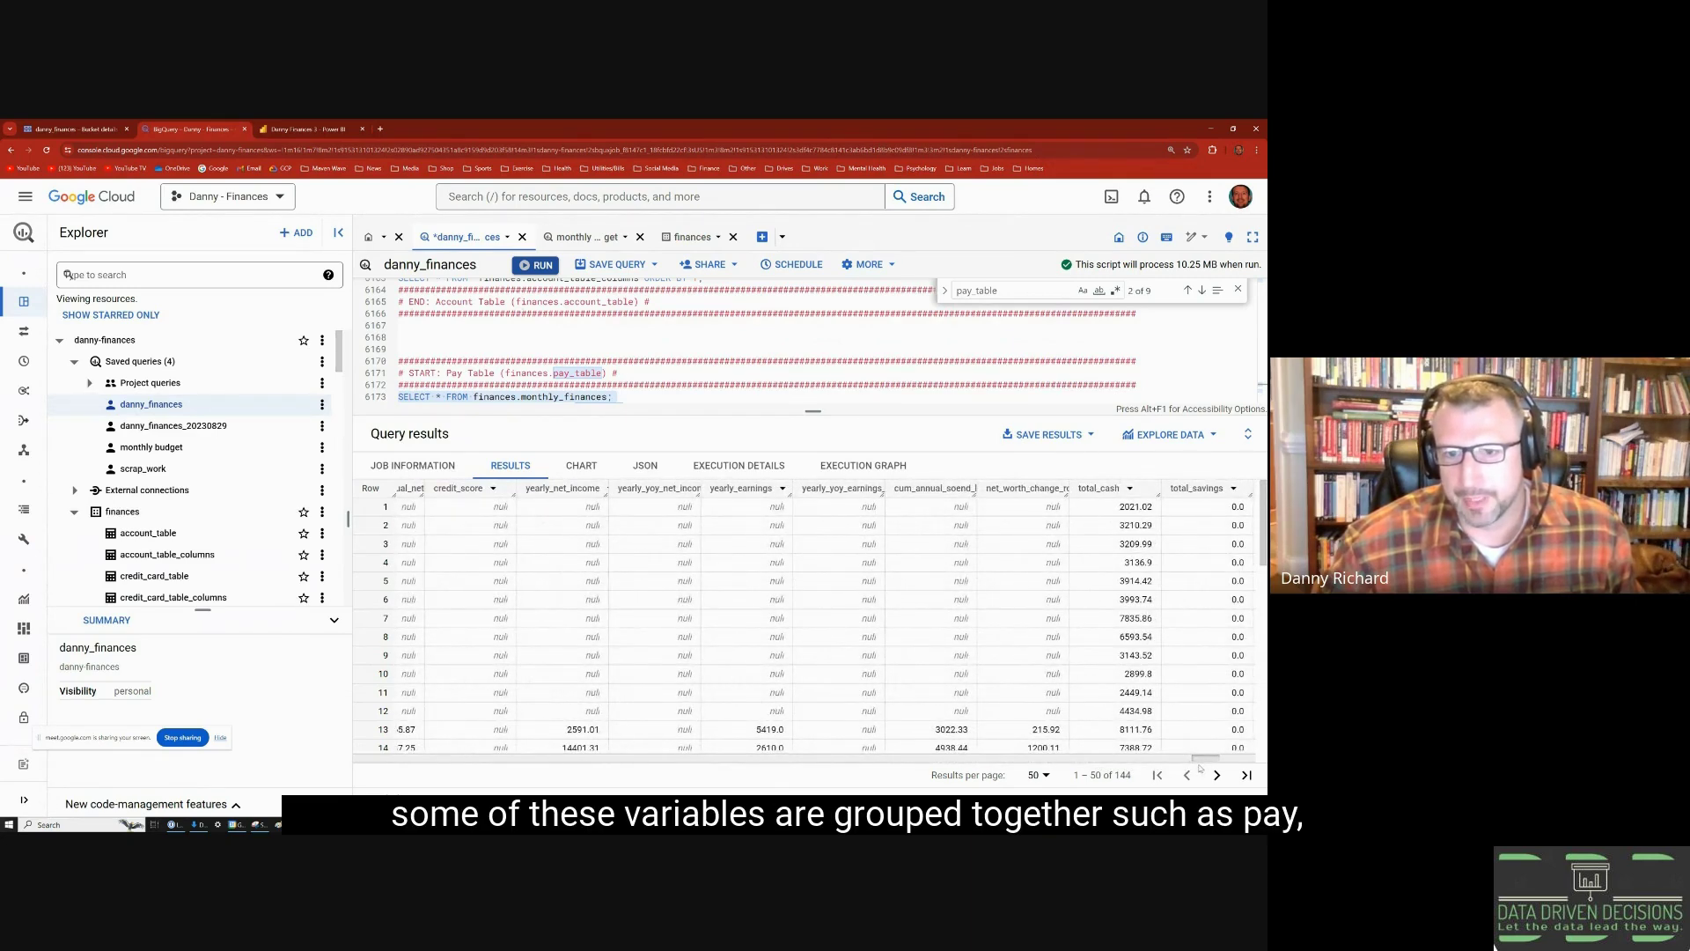
drag(1200, 769, 1200, 768)
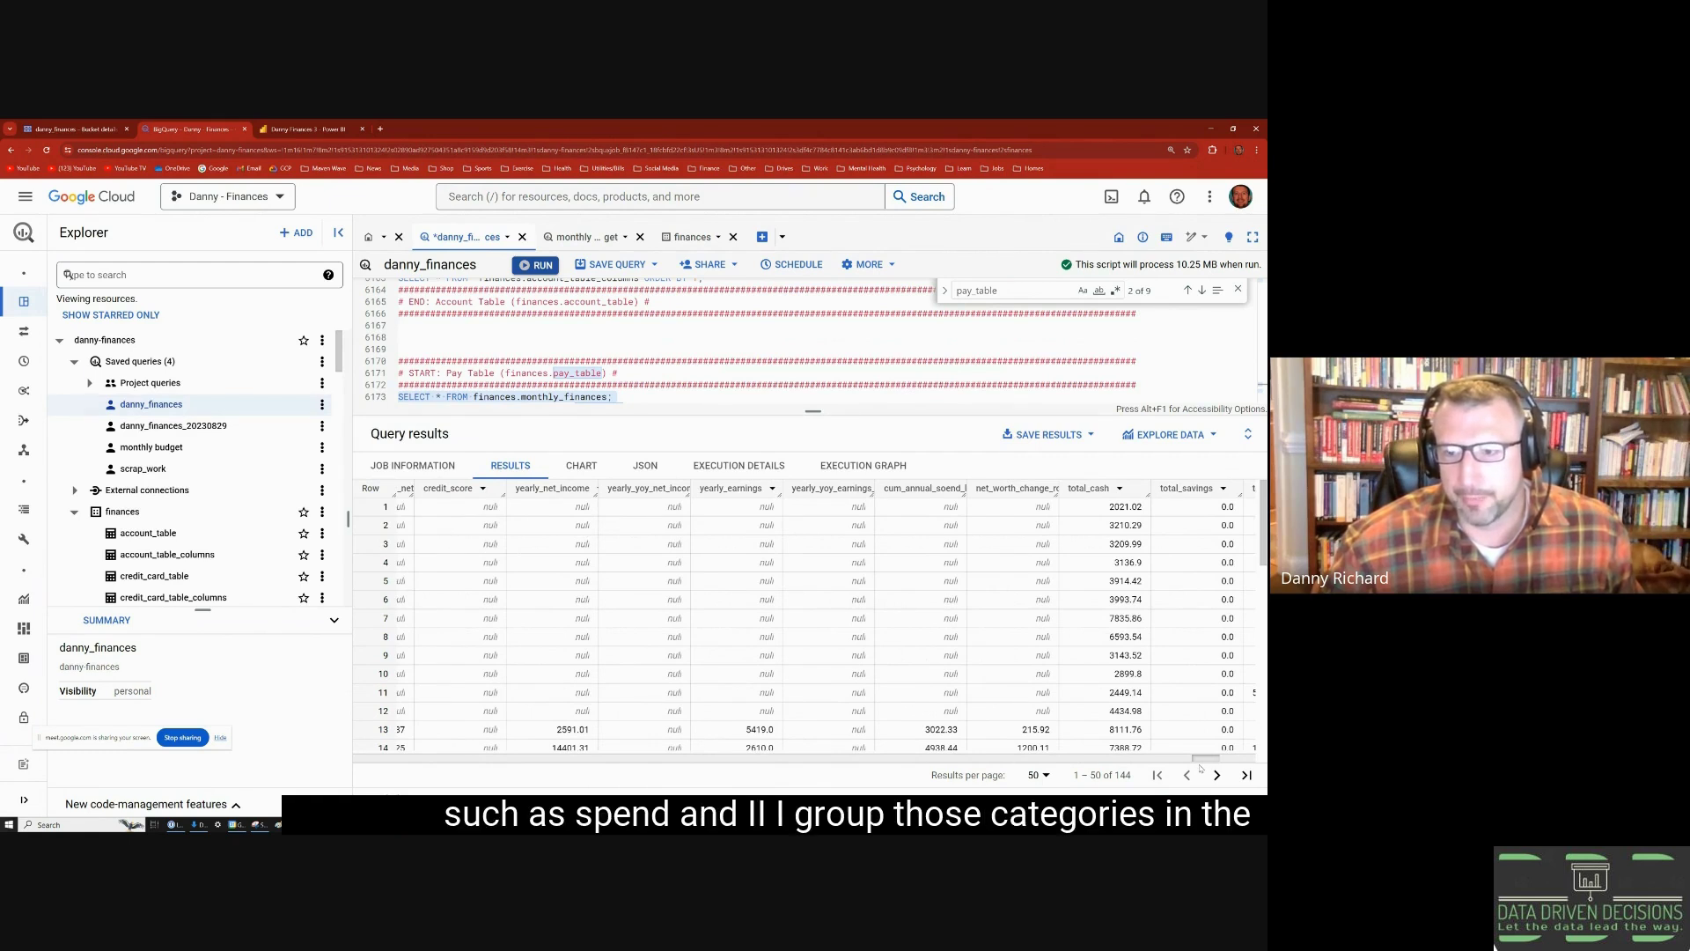
drag(1200, 768, 1202, 768)
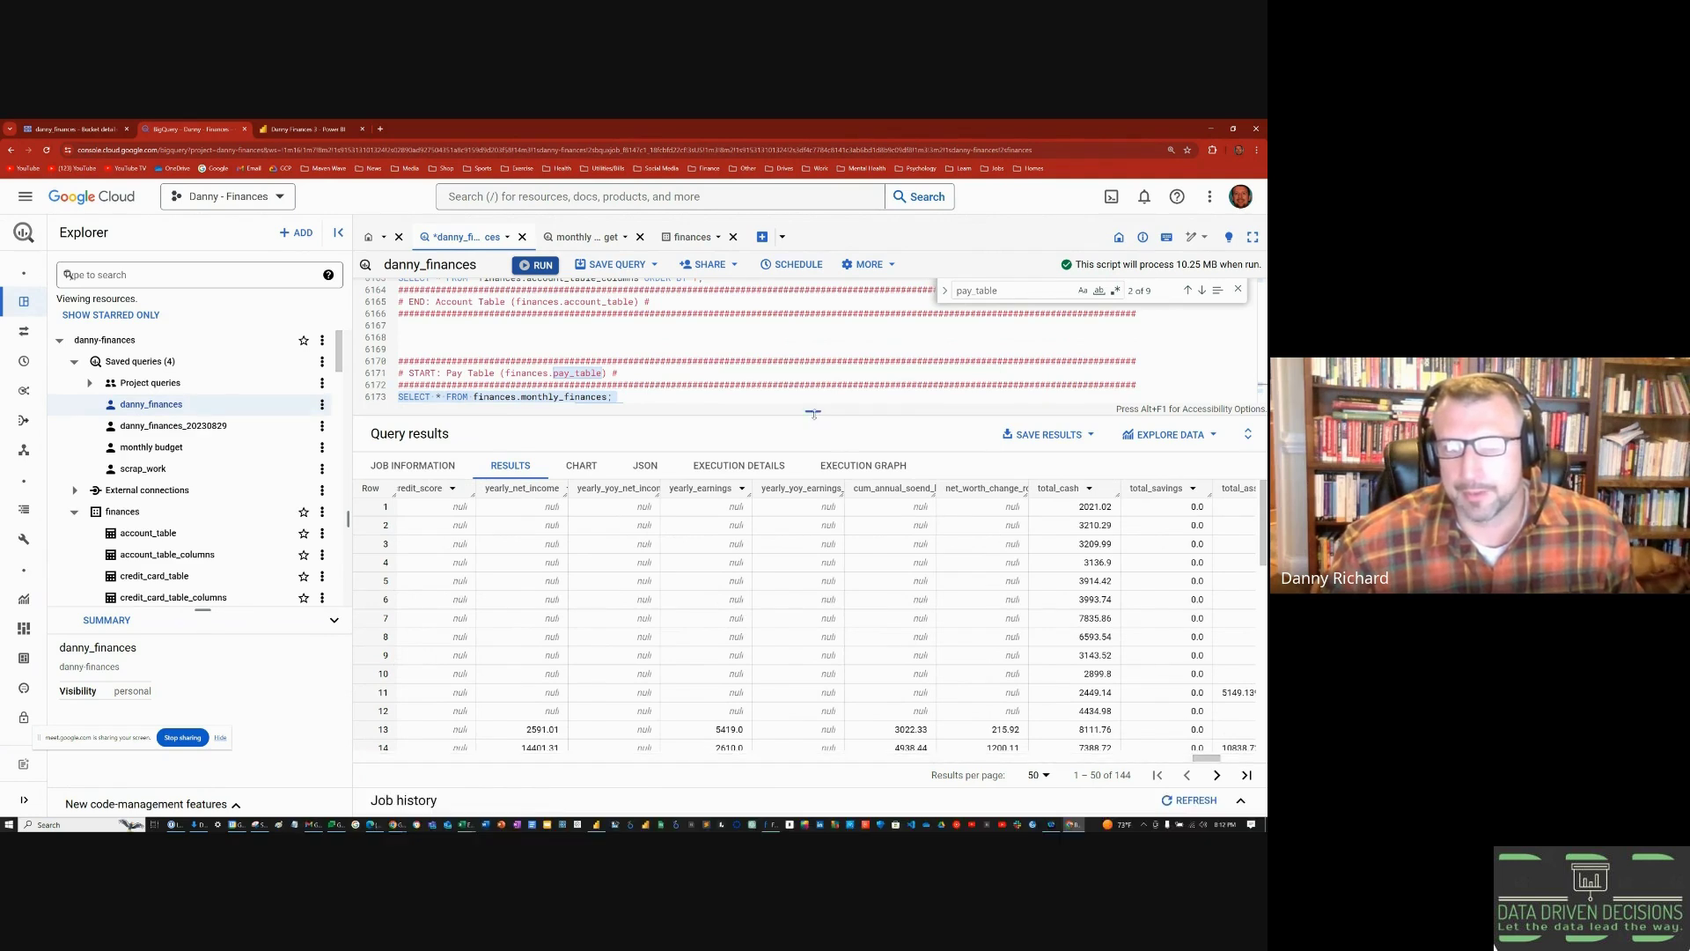
drag(812, 410, 813, 481)
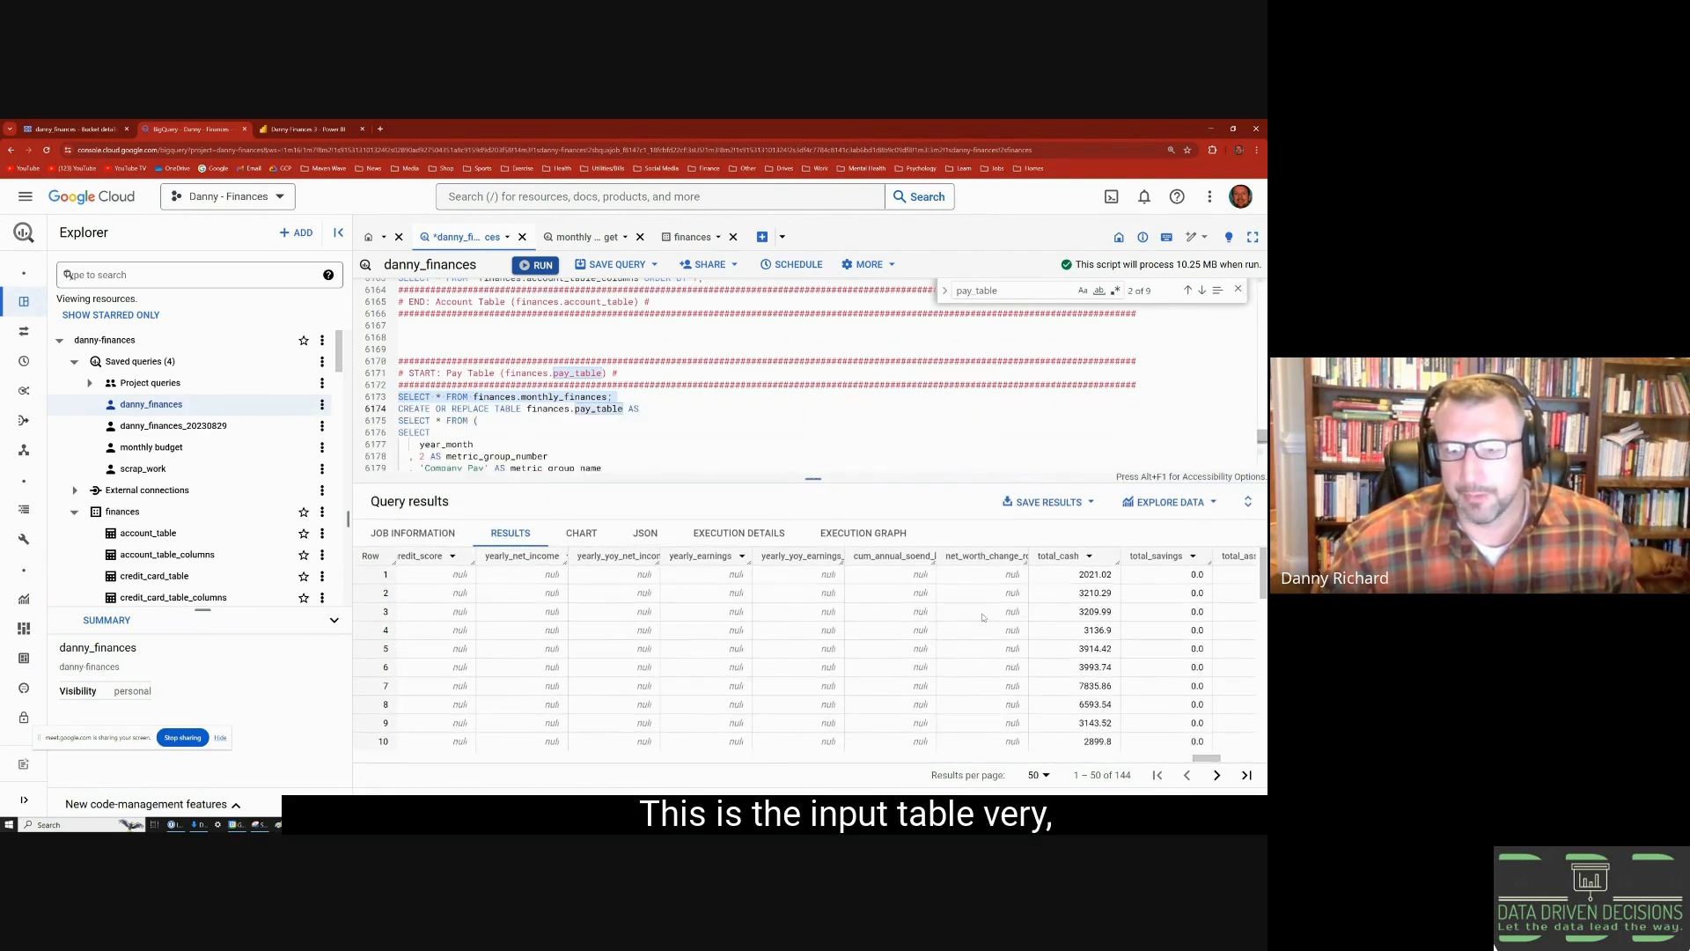
- Run only the SELECT * FROM finances.pay_table ORDER BY 1,2,3,4,5 line
click(641, 429)
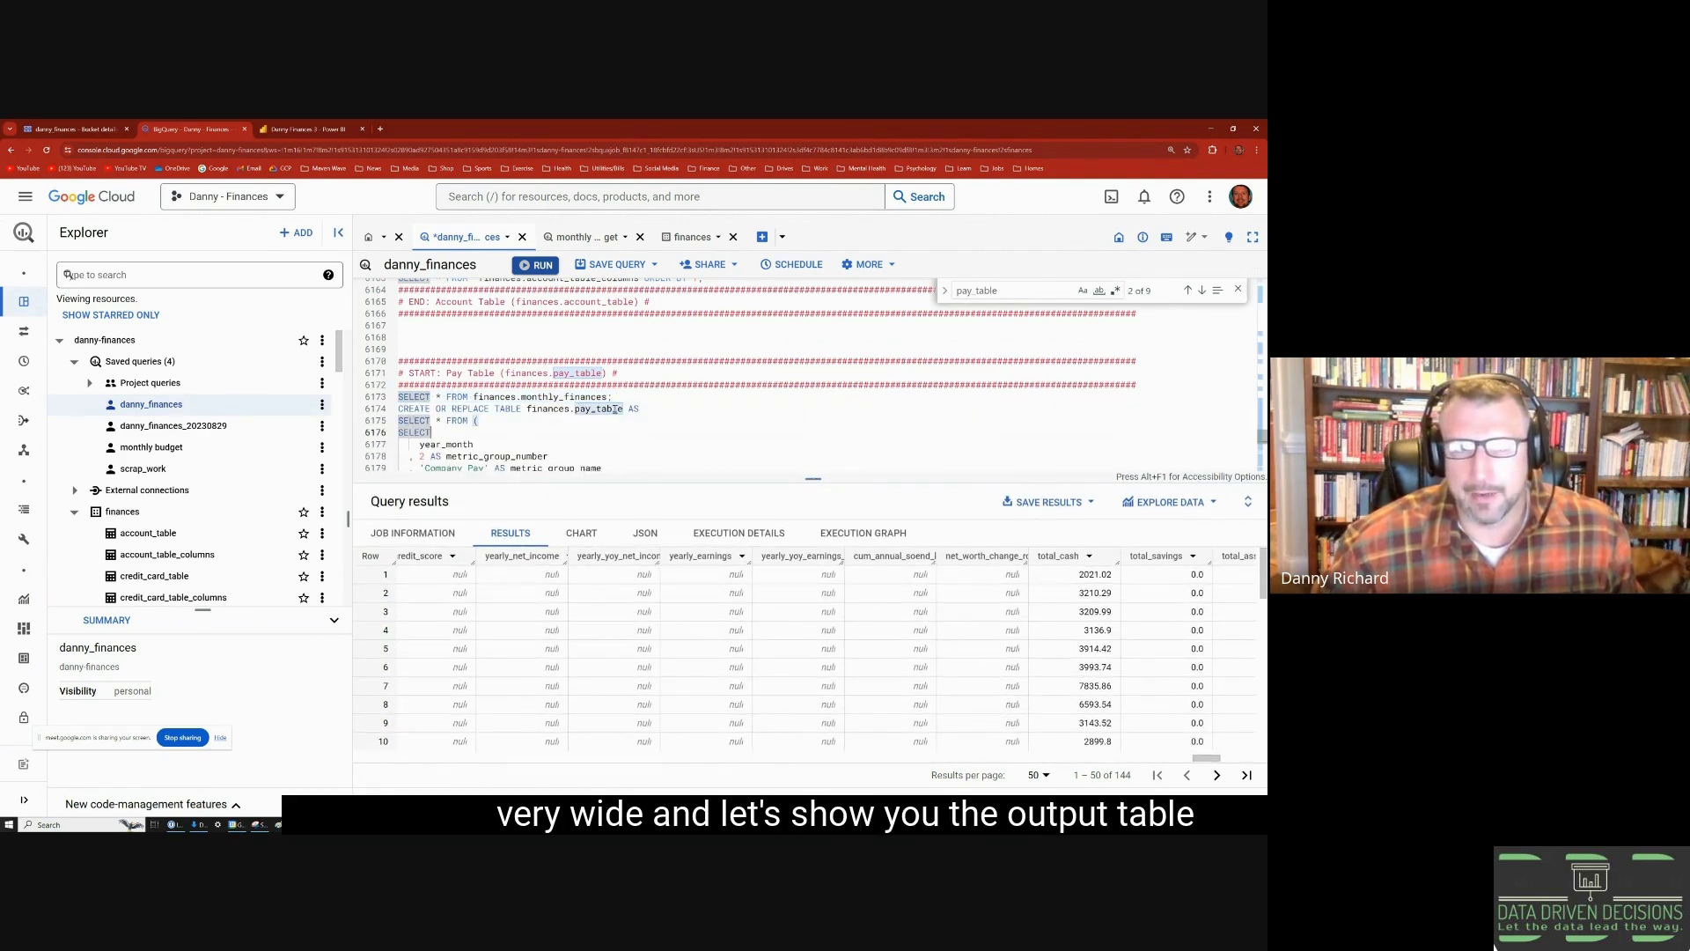
scroll(614, 408, down, 11)
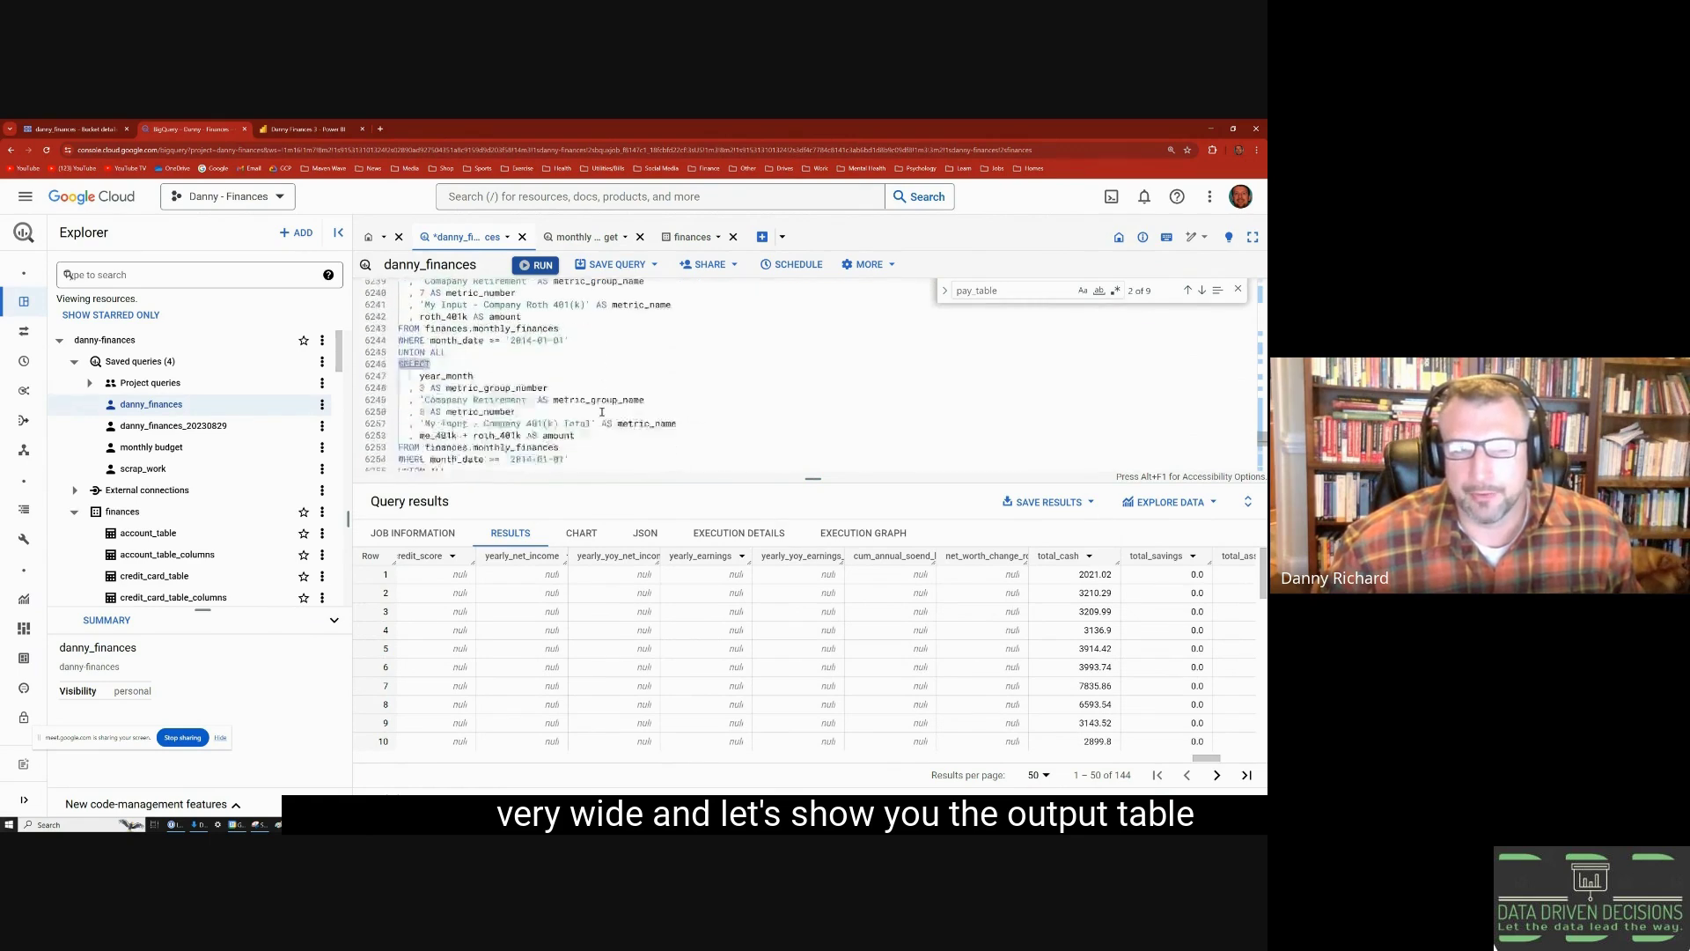
scroll(603, 412, down, 13)
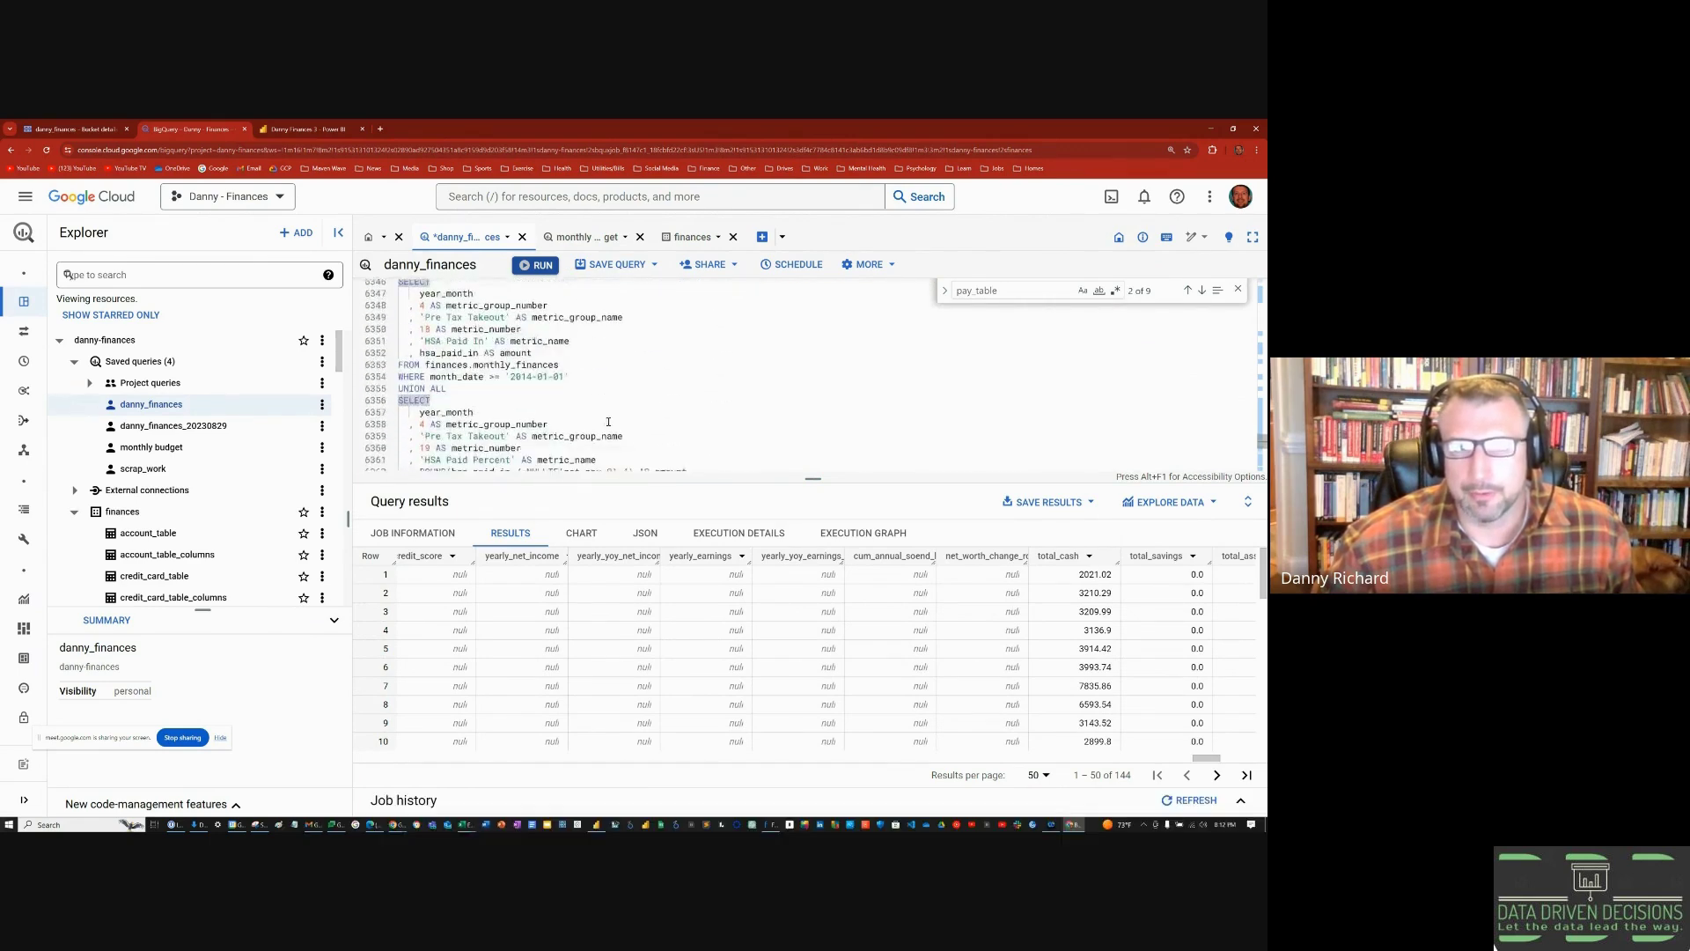
scroll(609, 422, down, 10)
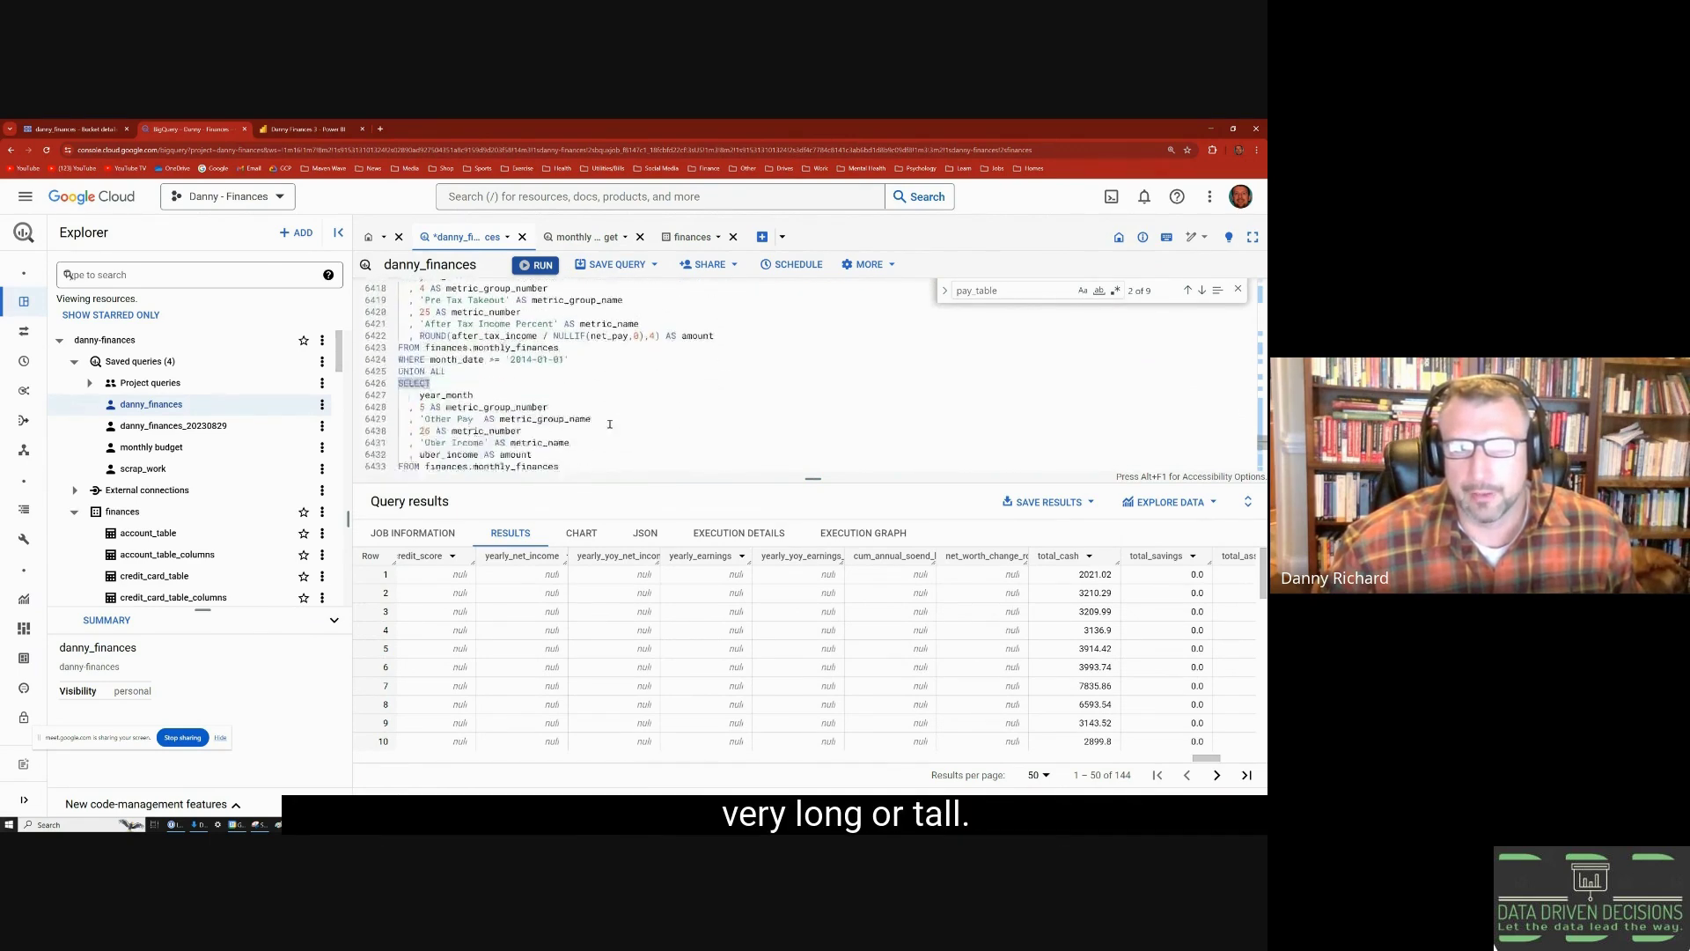
scroll(609, 425, down, 8)
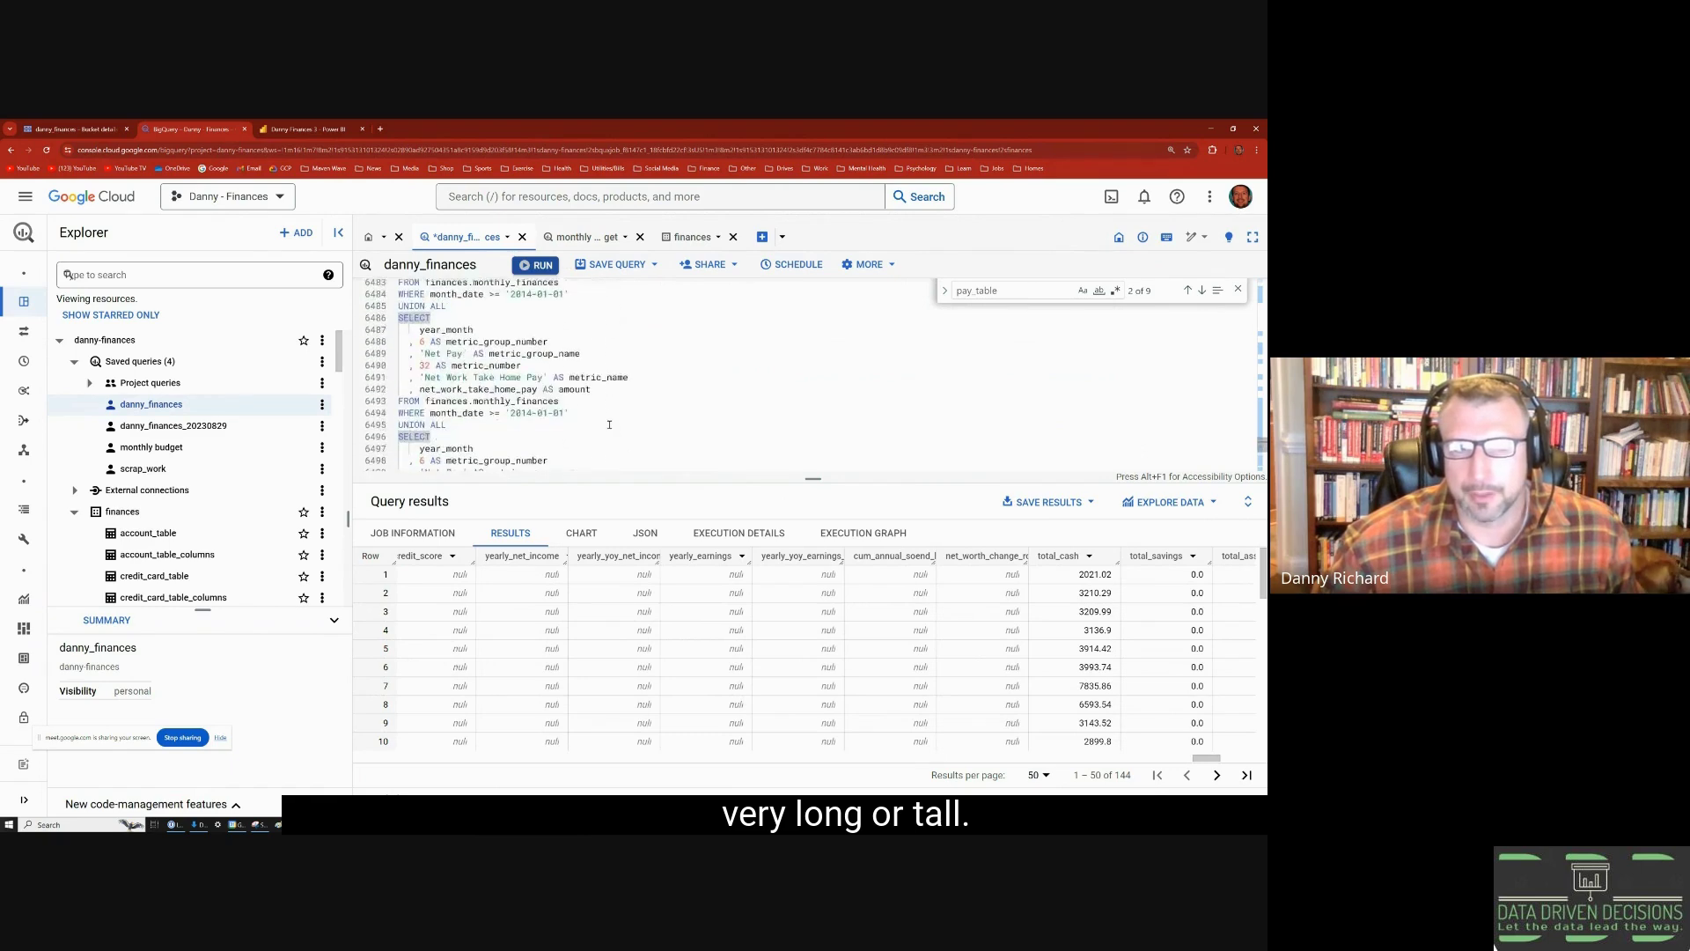
scroll(607, 424, down, 10)
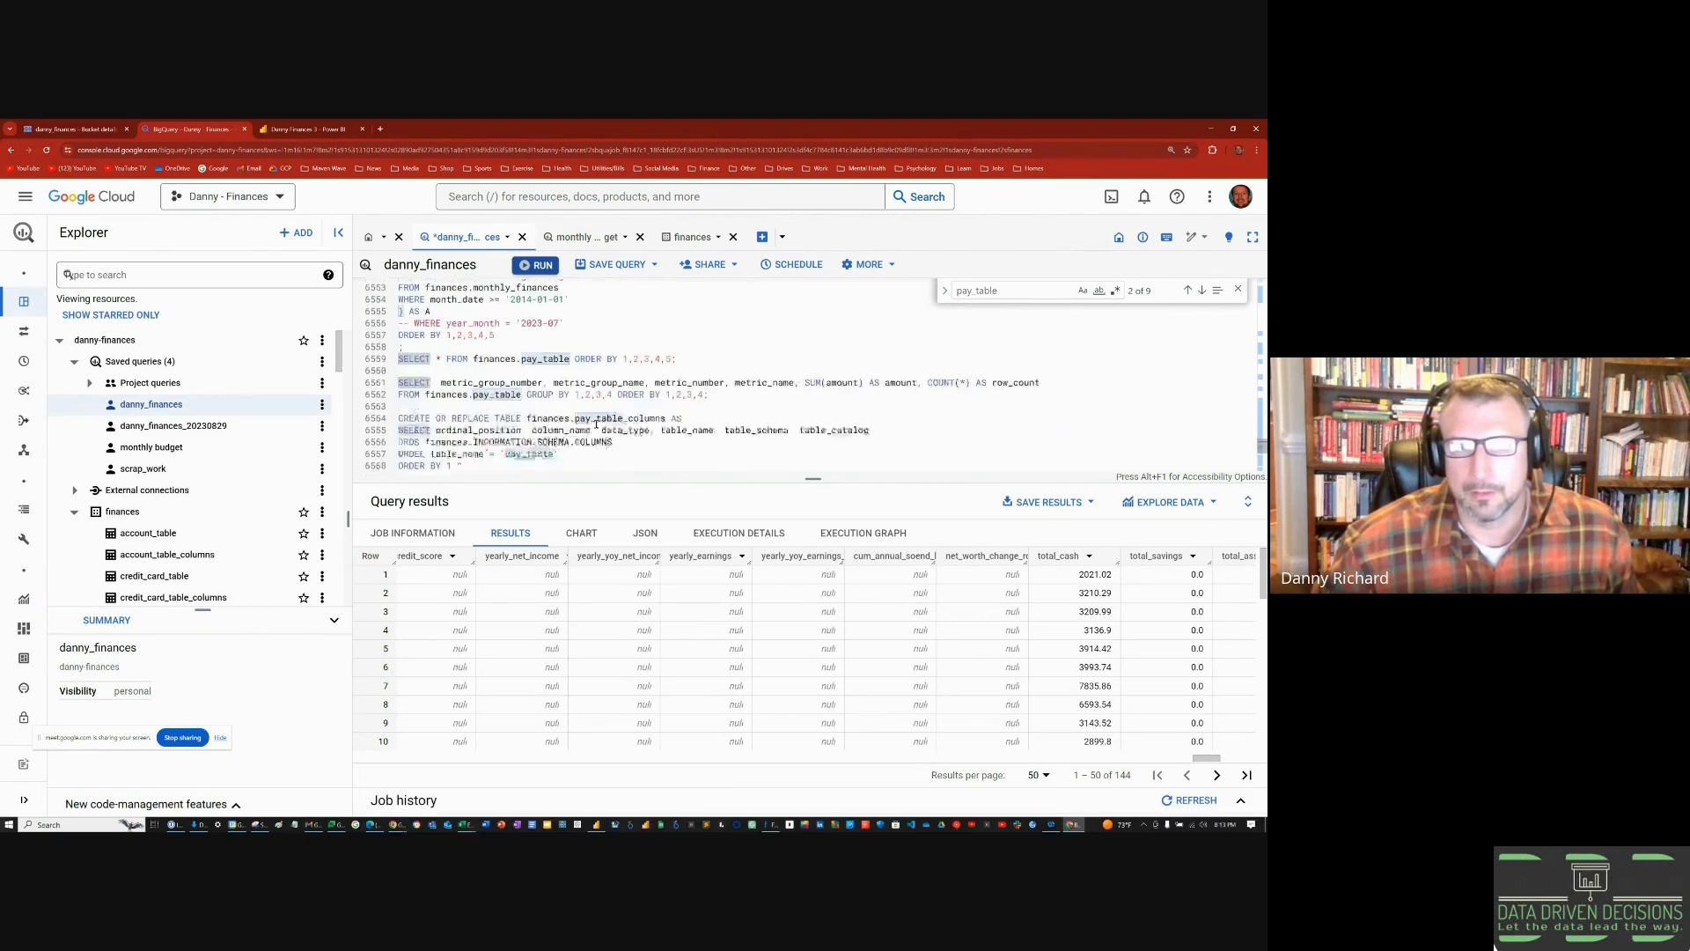
triple_click(512, 334)
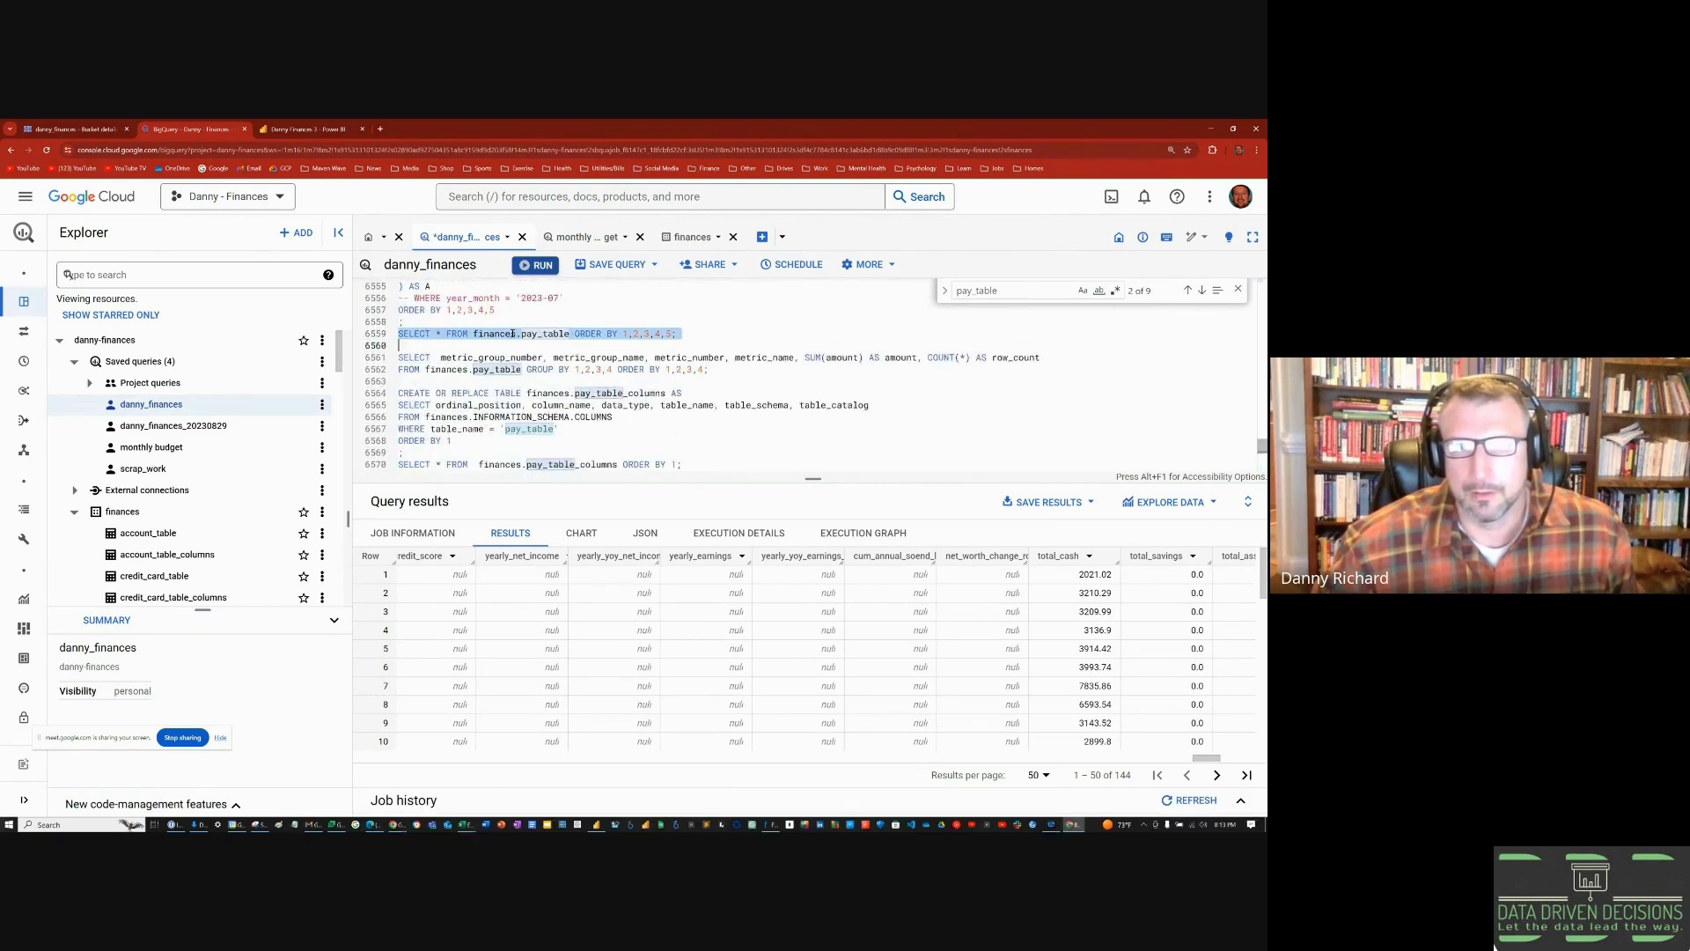
click(537, 267)
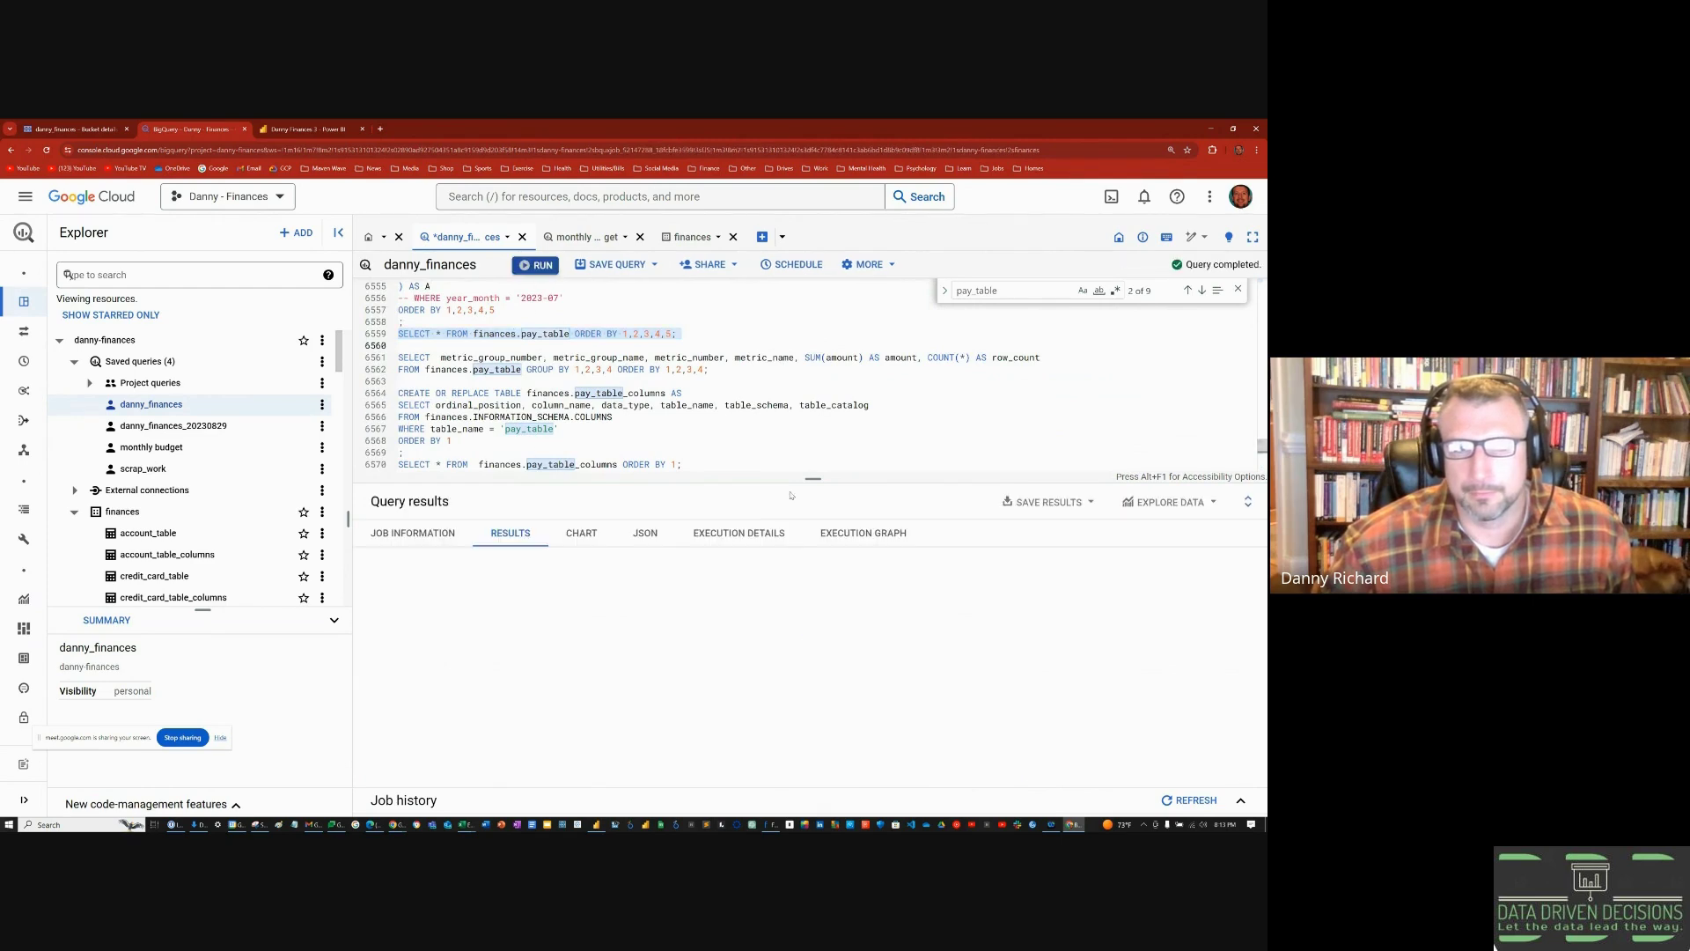
- Enlarge the results pane to browse the 5472 pay_table rows, then restore the editor size
drag(804, 479, 778, 334)
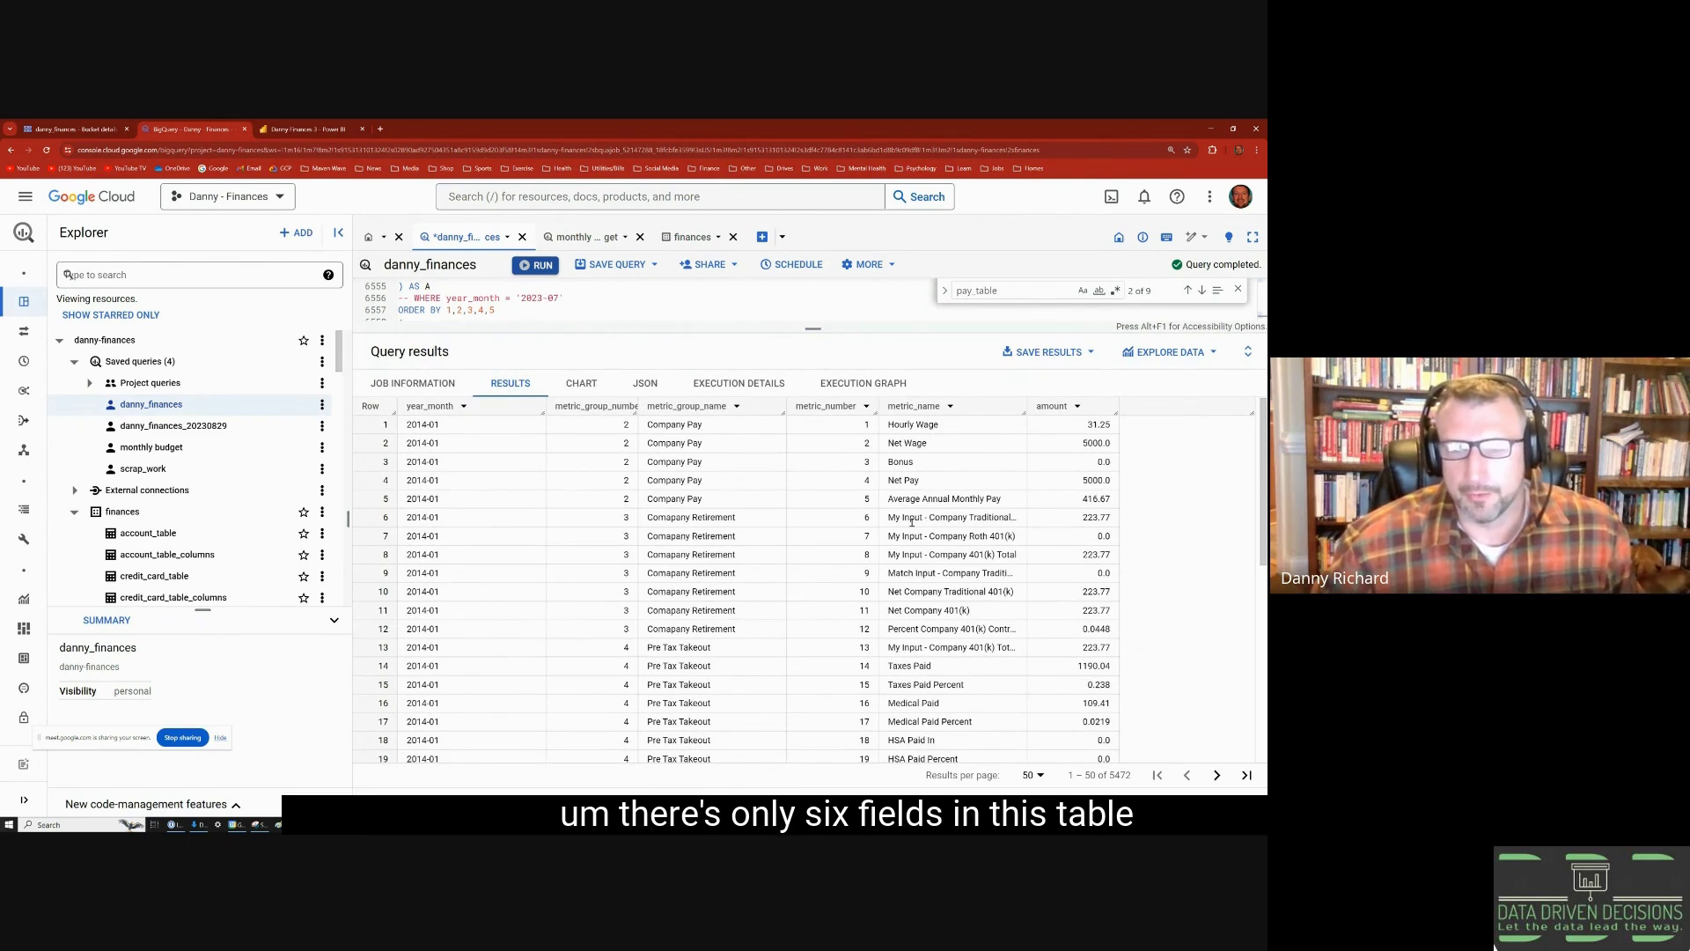
scroll(912, 520, down, 6)
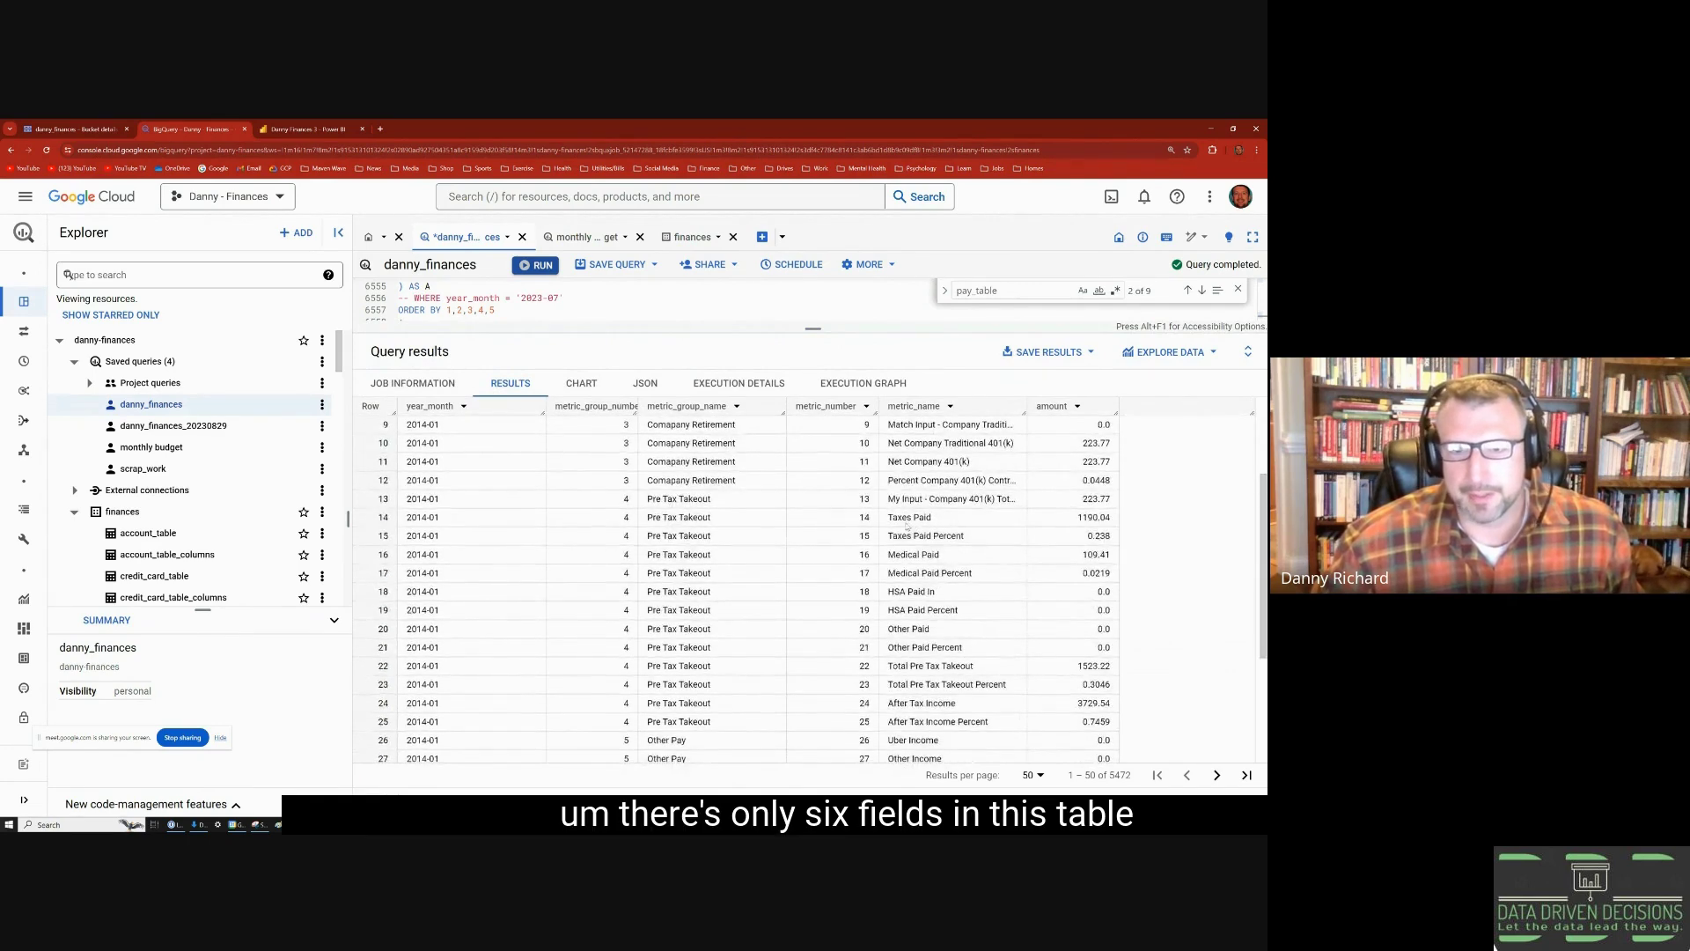
scroll(906, 528, up, 6)
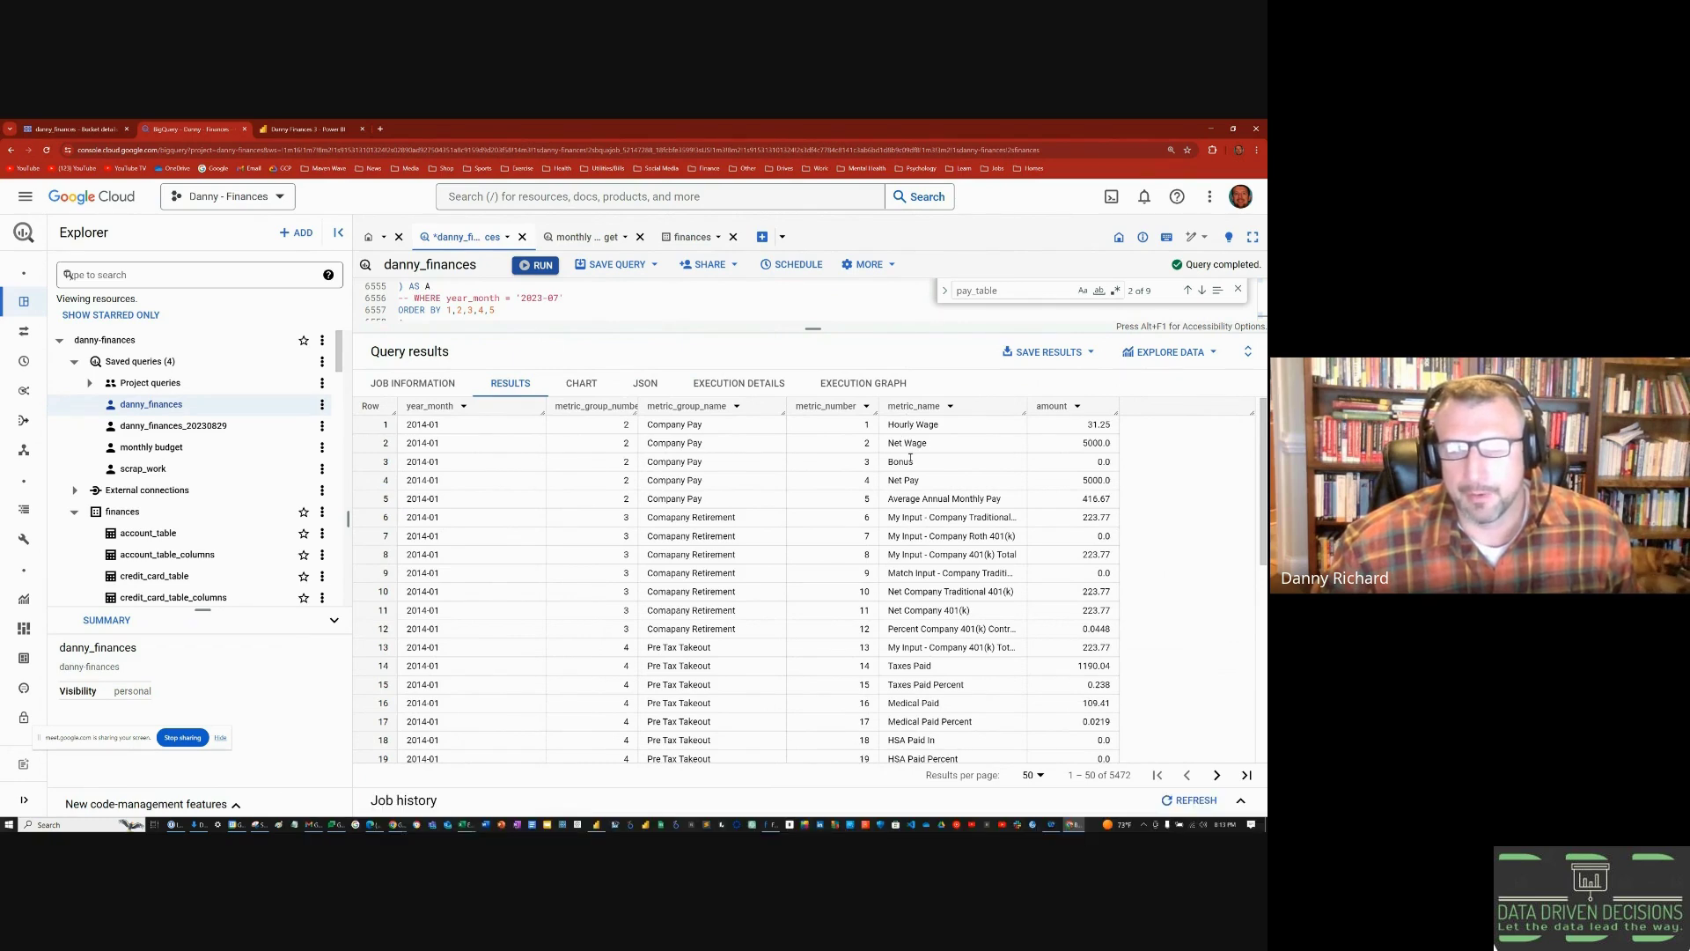
scroll(911, 460, down, 1)
scroll(913, 463, down, 1)
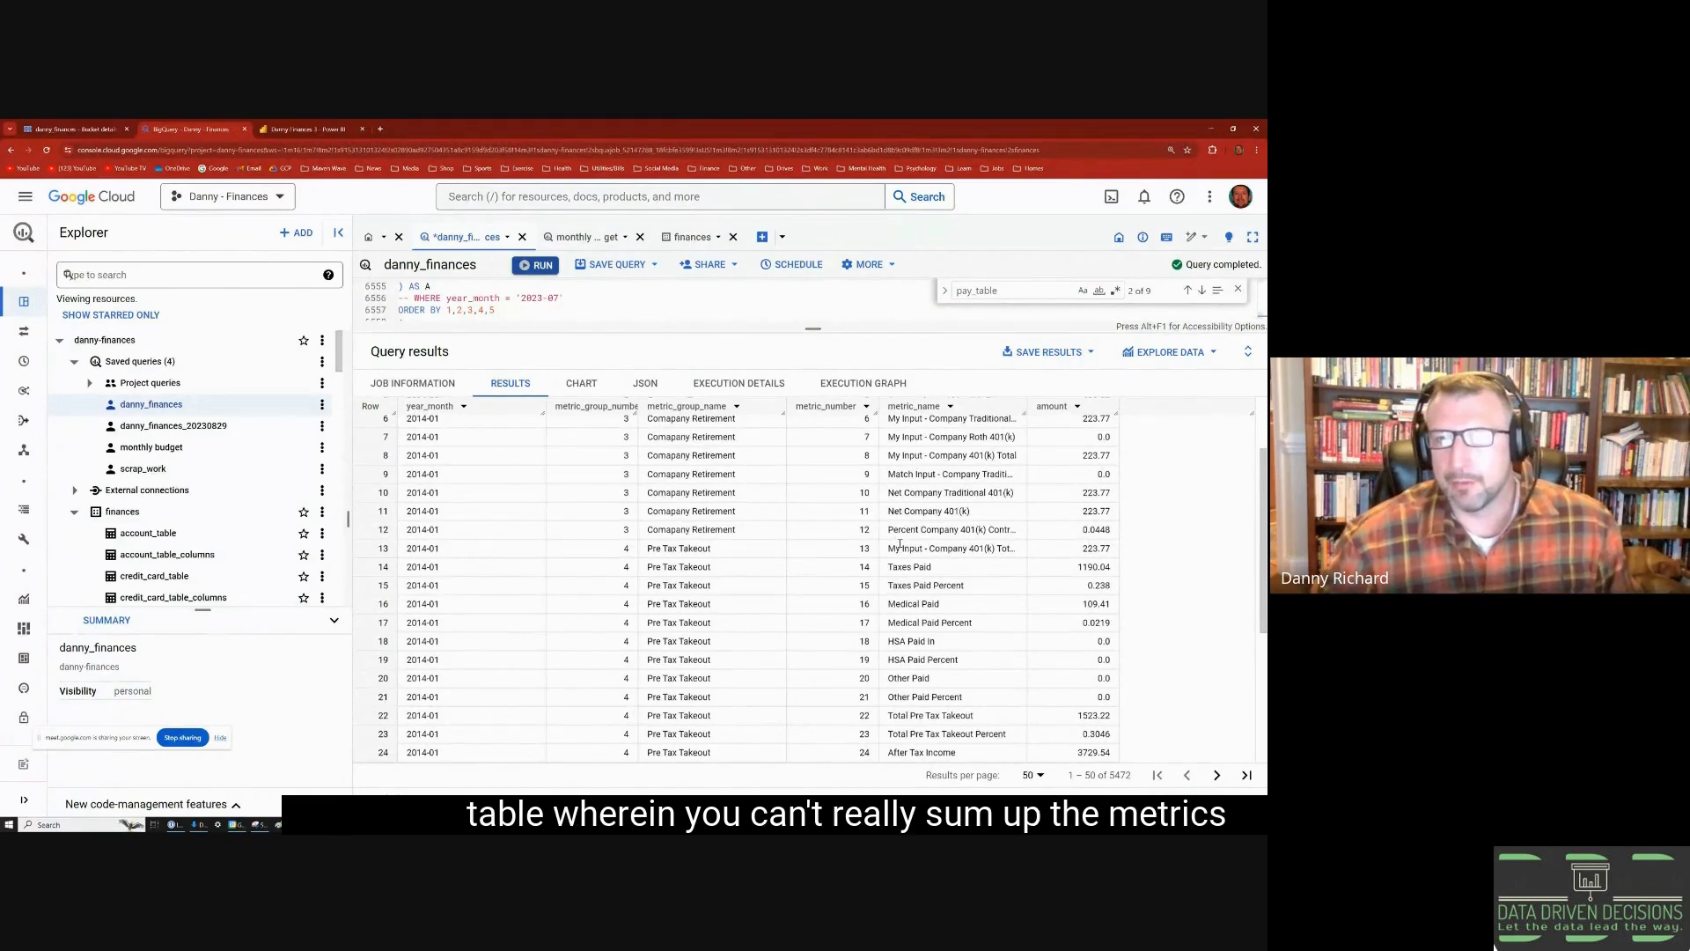
scroll(914, 563, up, 2)
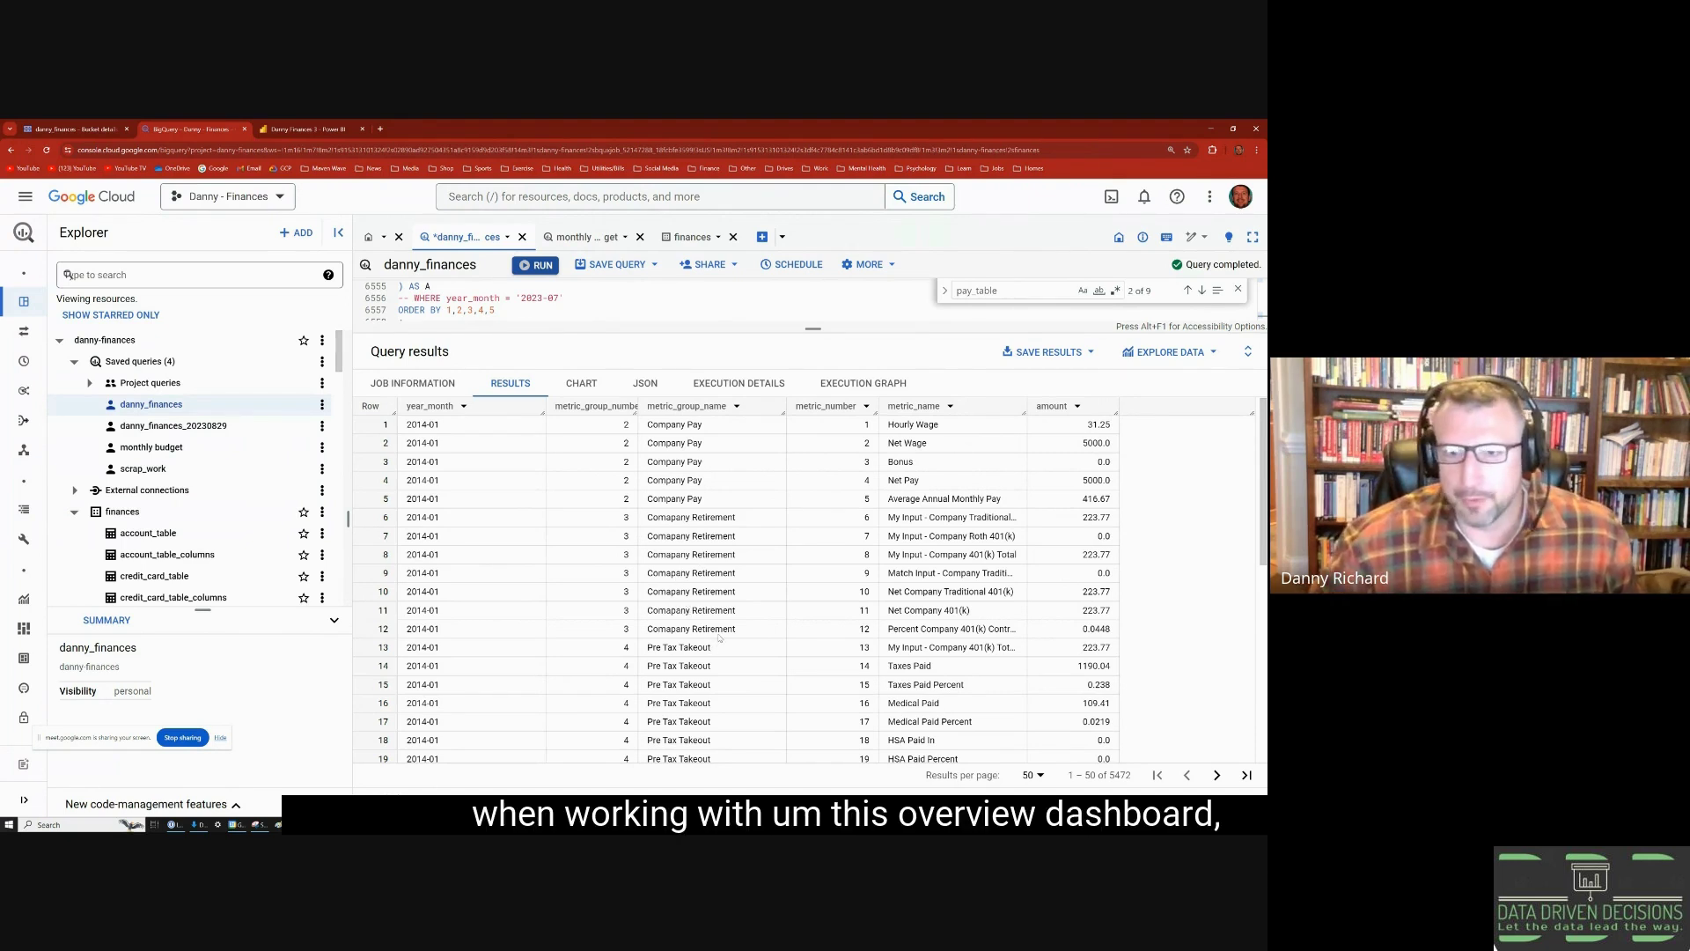
scroll(719, 634, down, 1)
scroll(719, 634, down, 5)
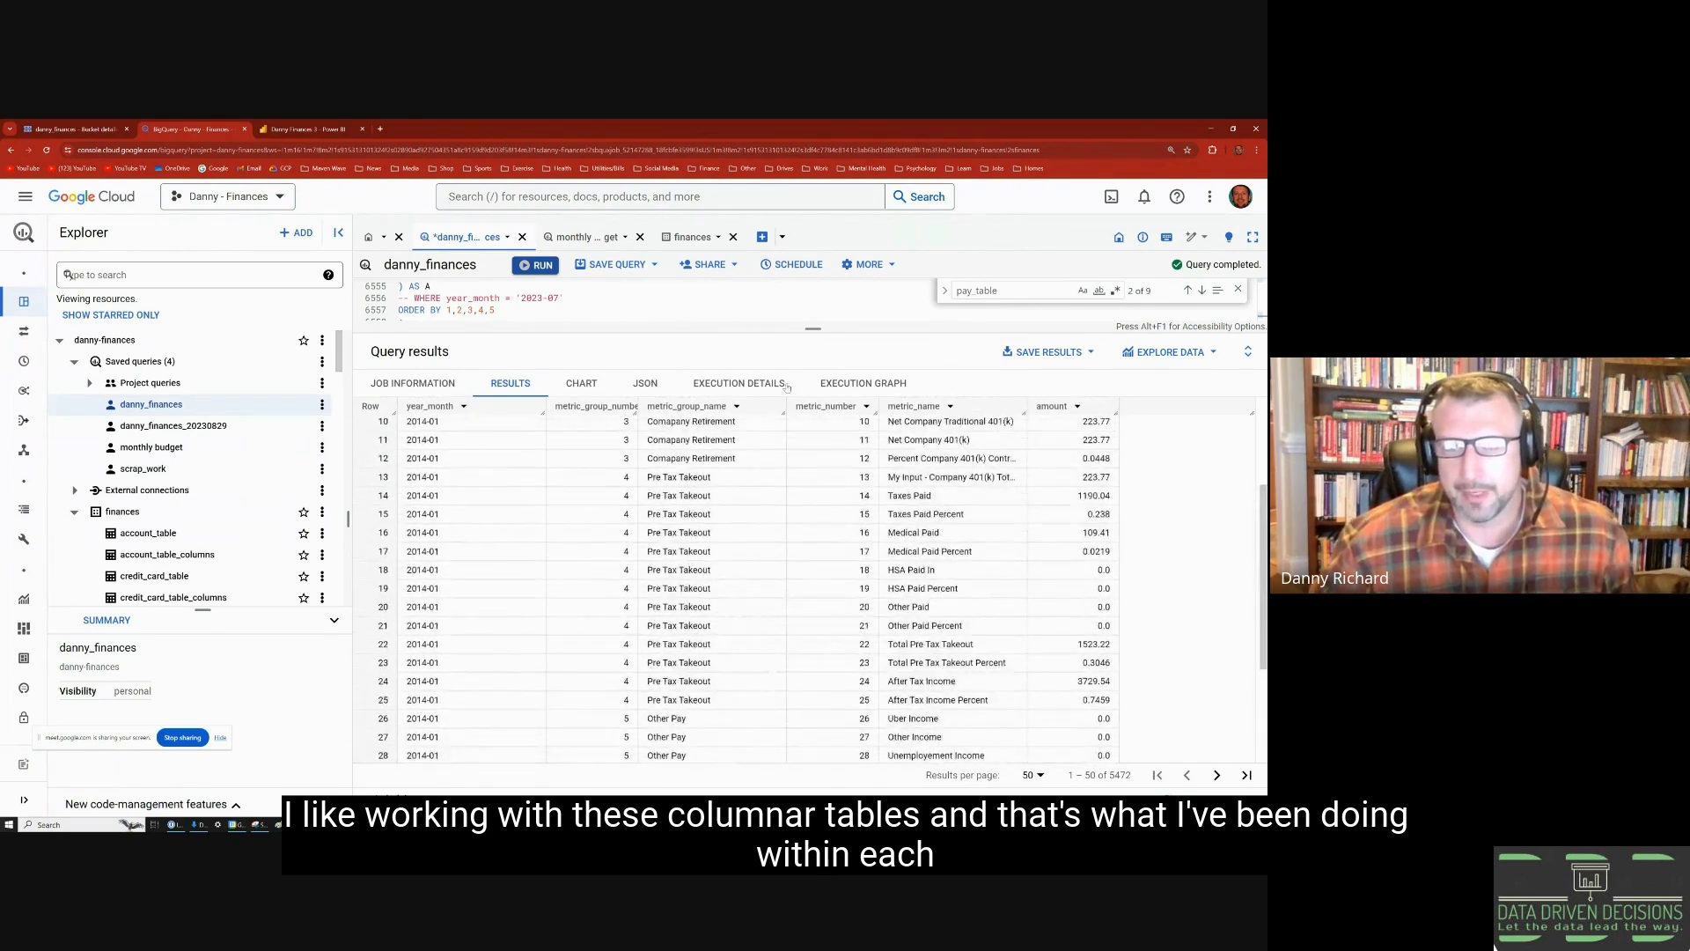
drag(813, 329, 798, 458)
- Return to Power BI Desktop and scroll the pay metric group matrix back to the top
key(alt+Tab)
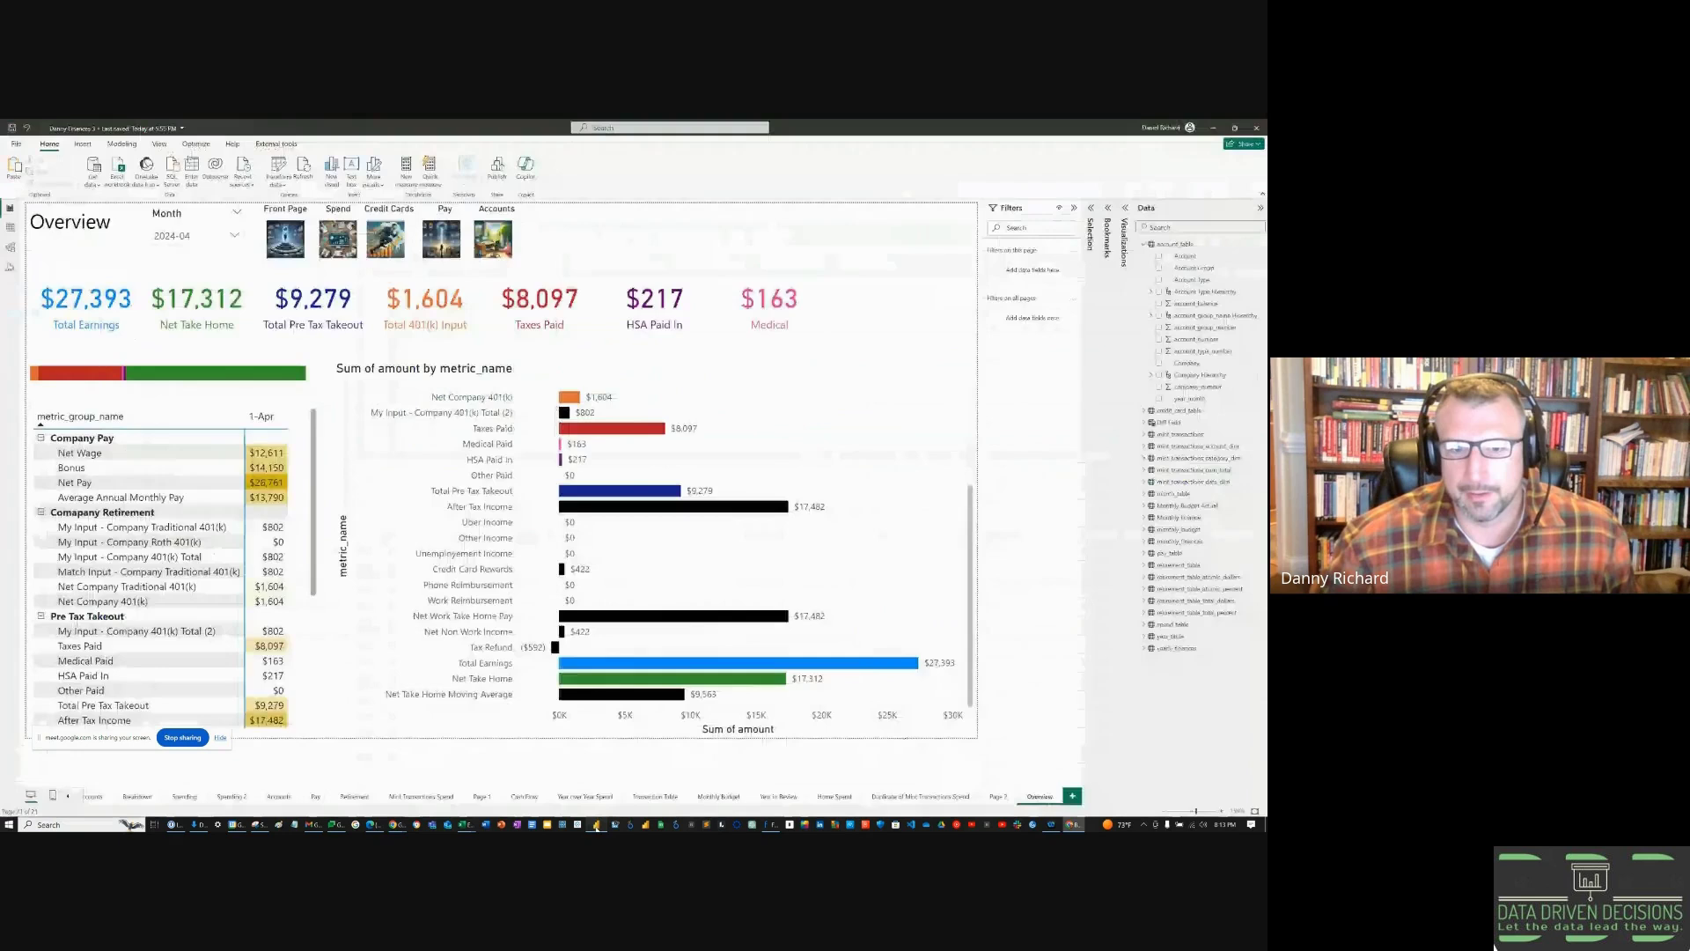
click(307, 499)
scroll(140, 554, down, 5)
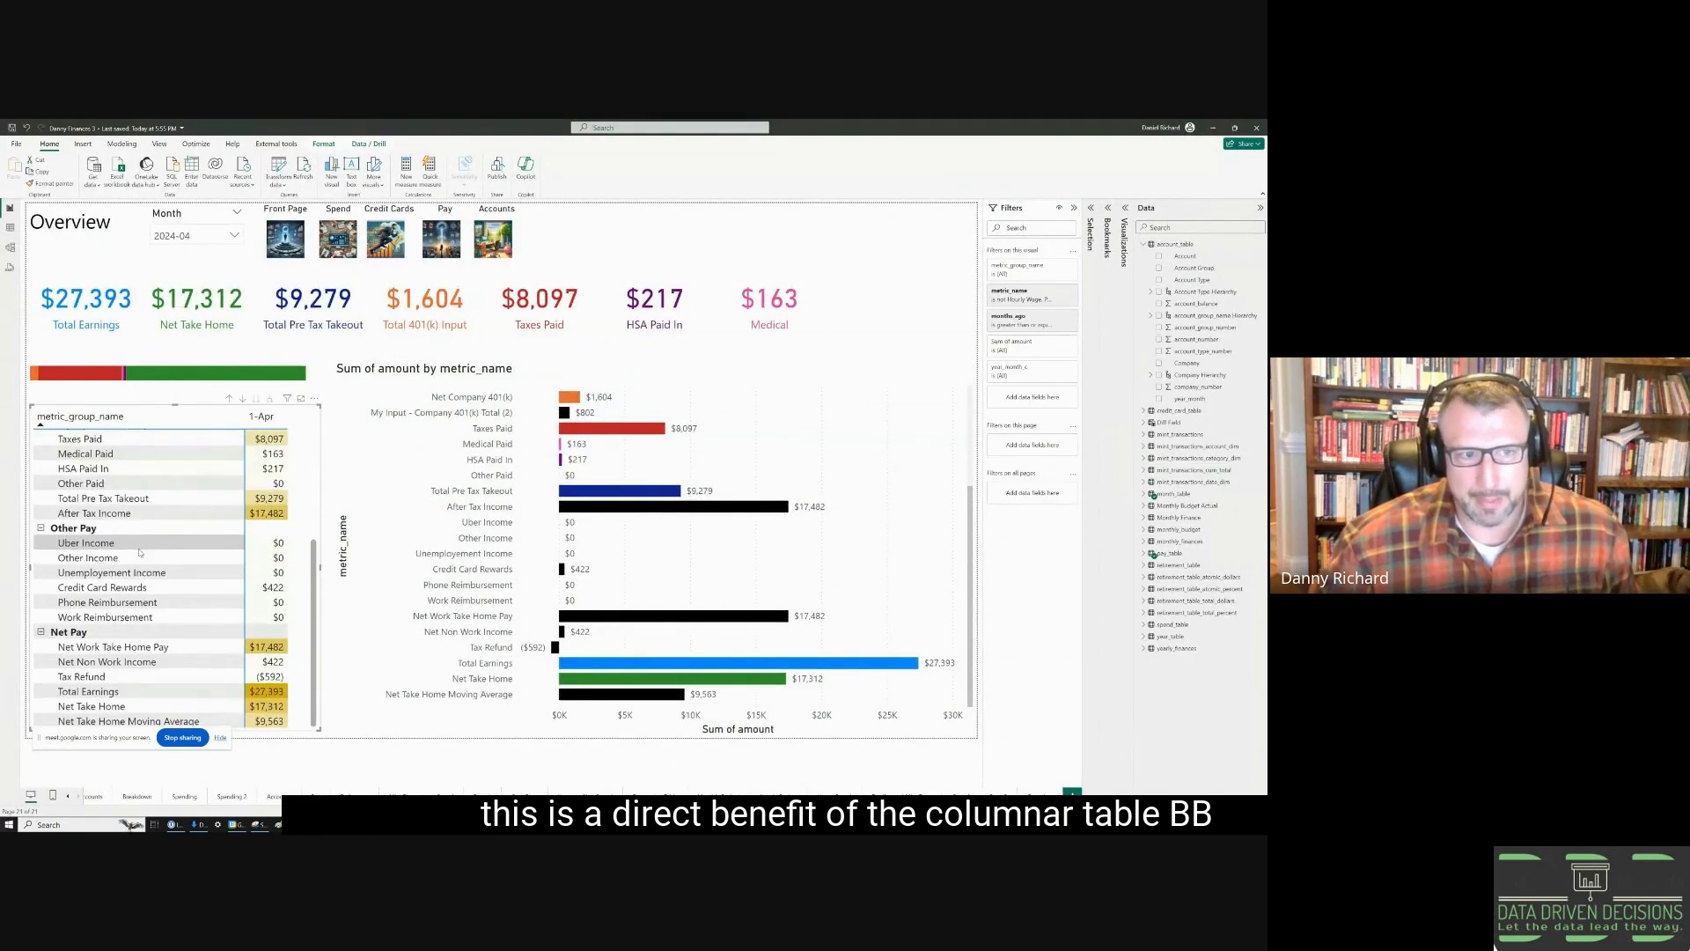
scroll(139, 555, up, 5)
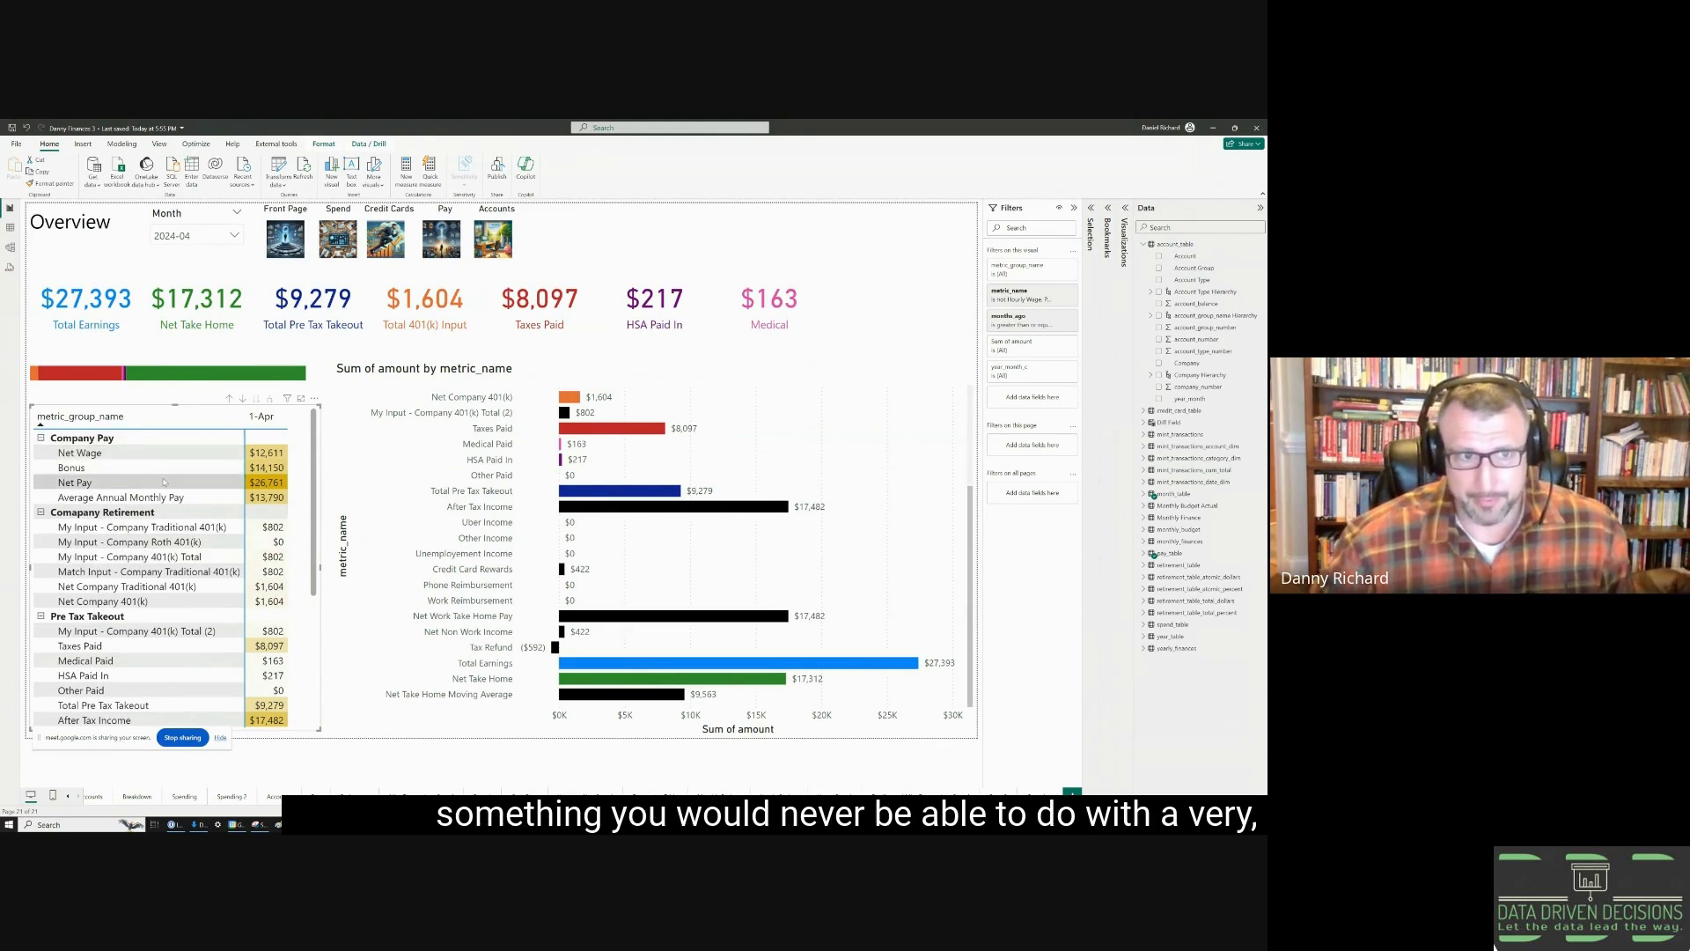
scroll(163, 483, down, 5)
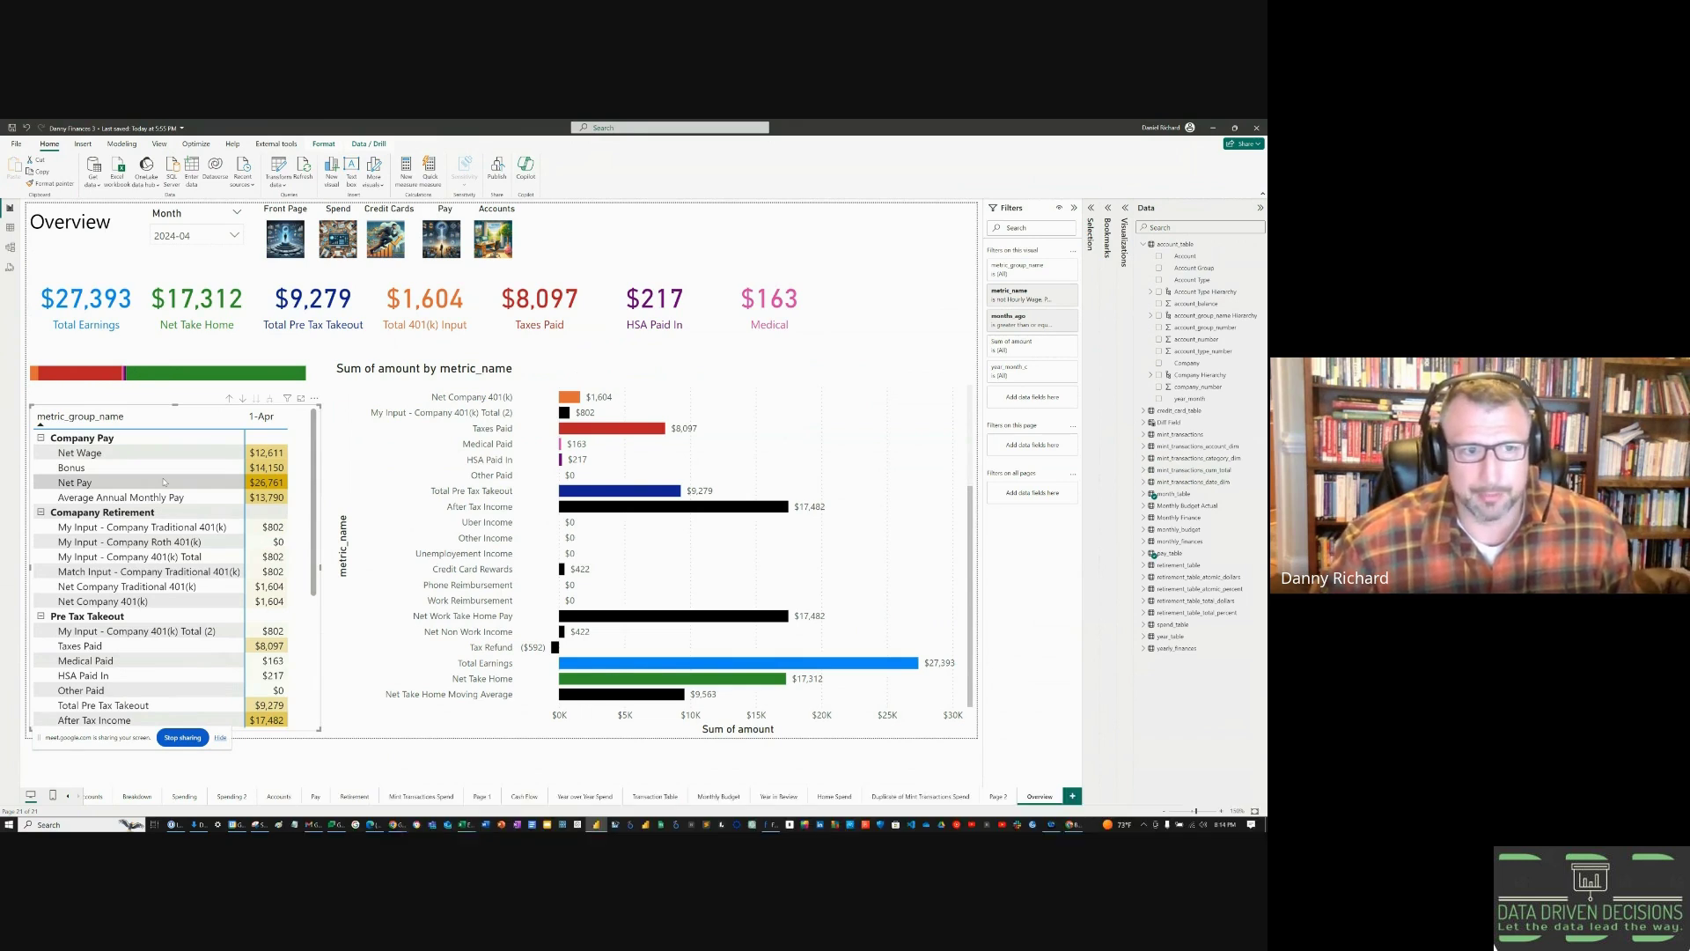
scroll(163, 485, up, 5)
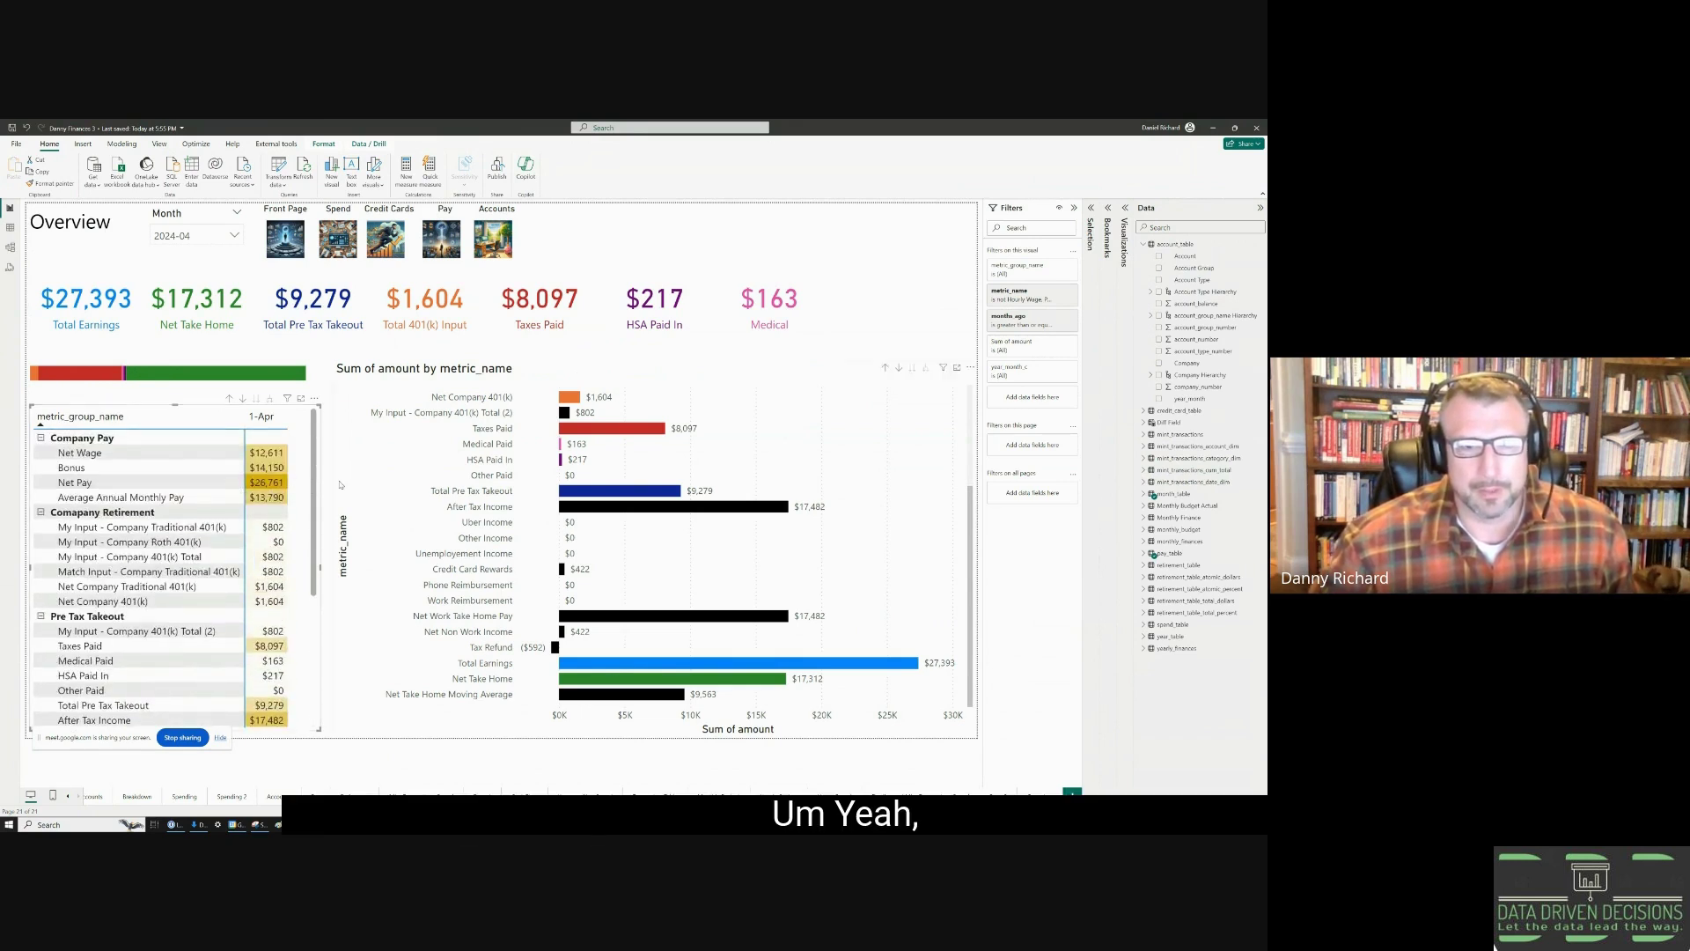
- Scroll the Sum of amount by metric_name bar chart back to its top, starting at Net Wage
click(414, 500)
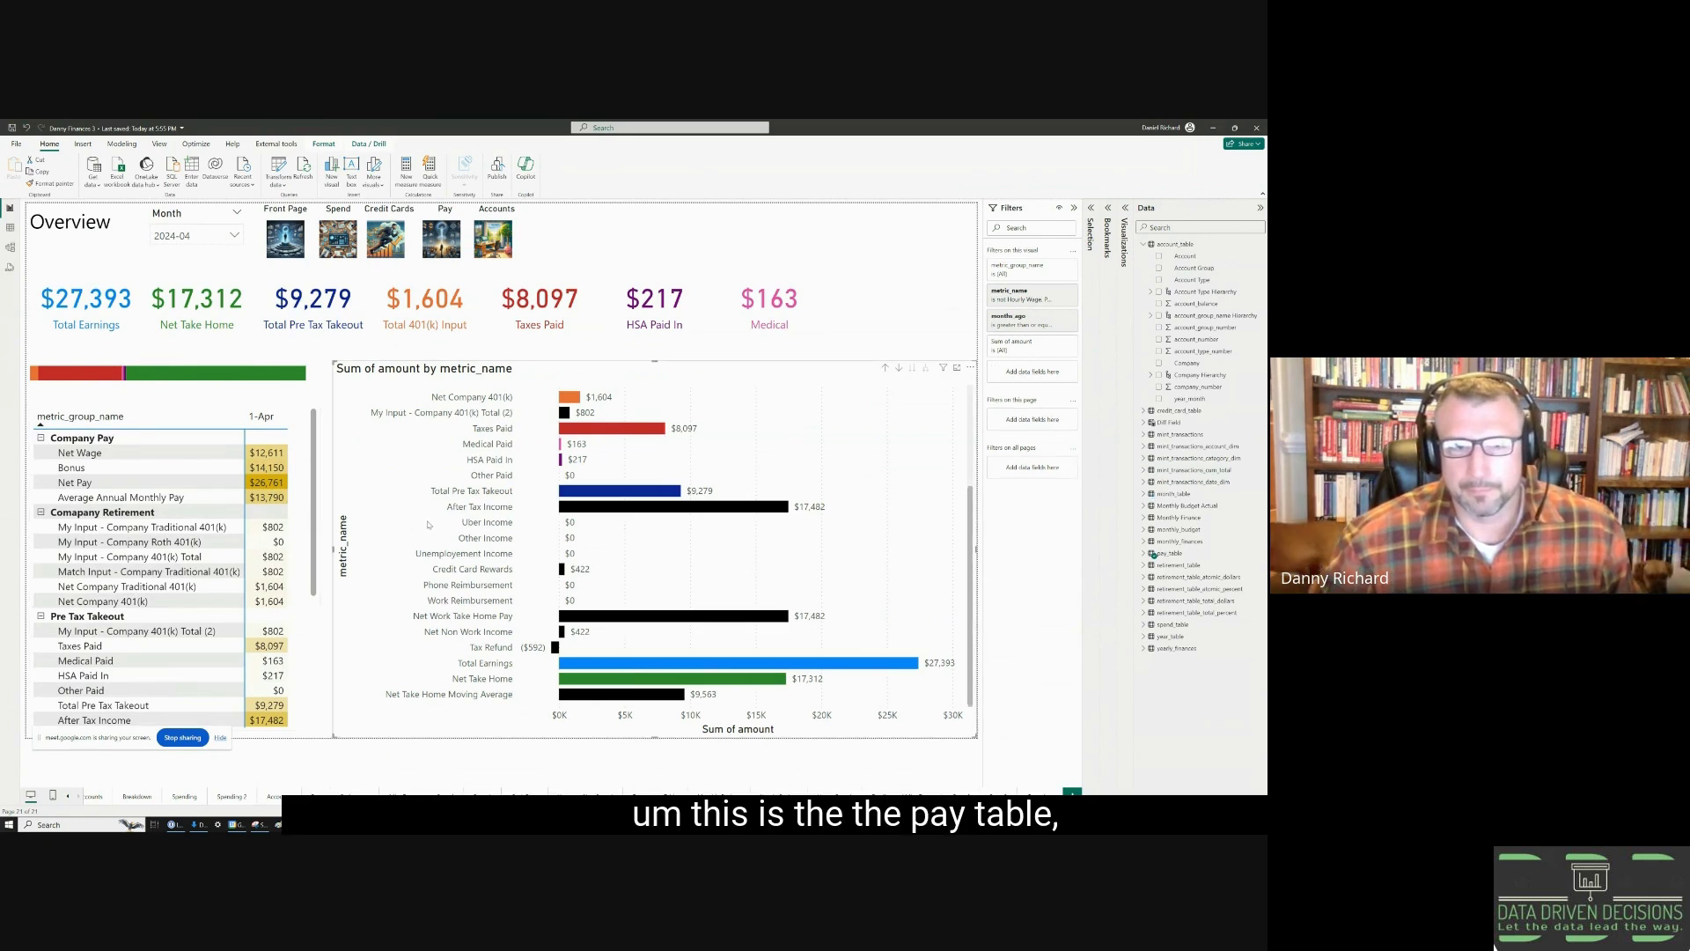
scroll(429, 524, up, 3)
scroll(428, 525, down, 3)
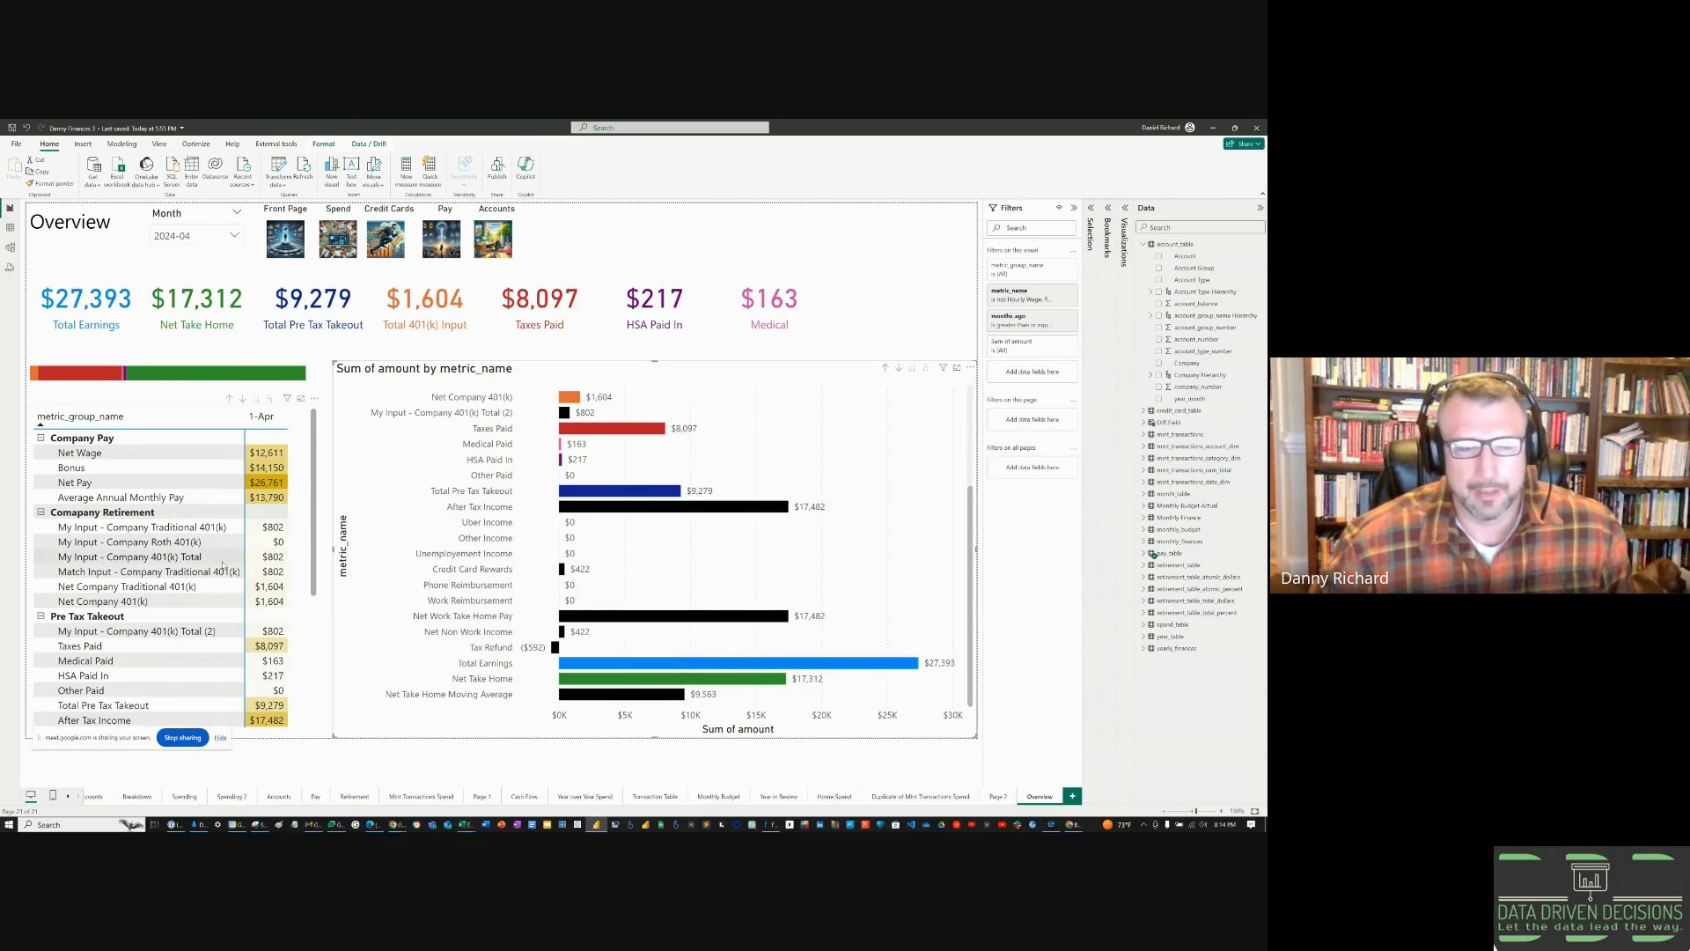
scroll(223, 563, down, 5)
scroll(222, 566, up, 5)
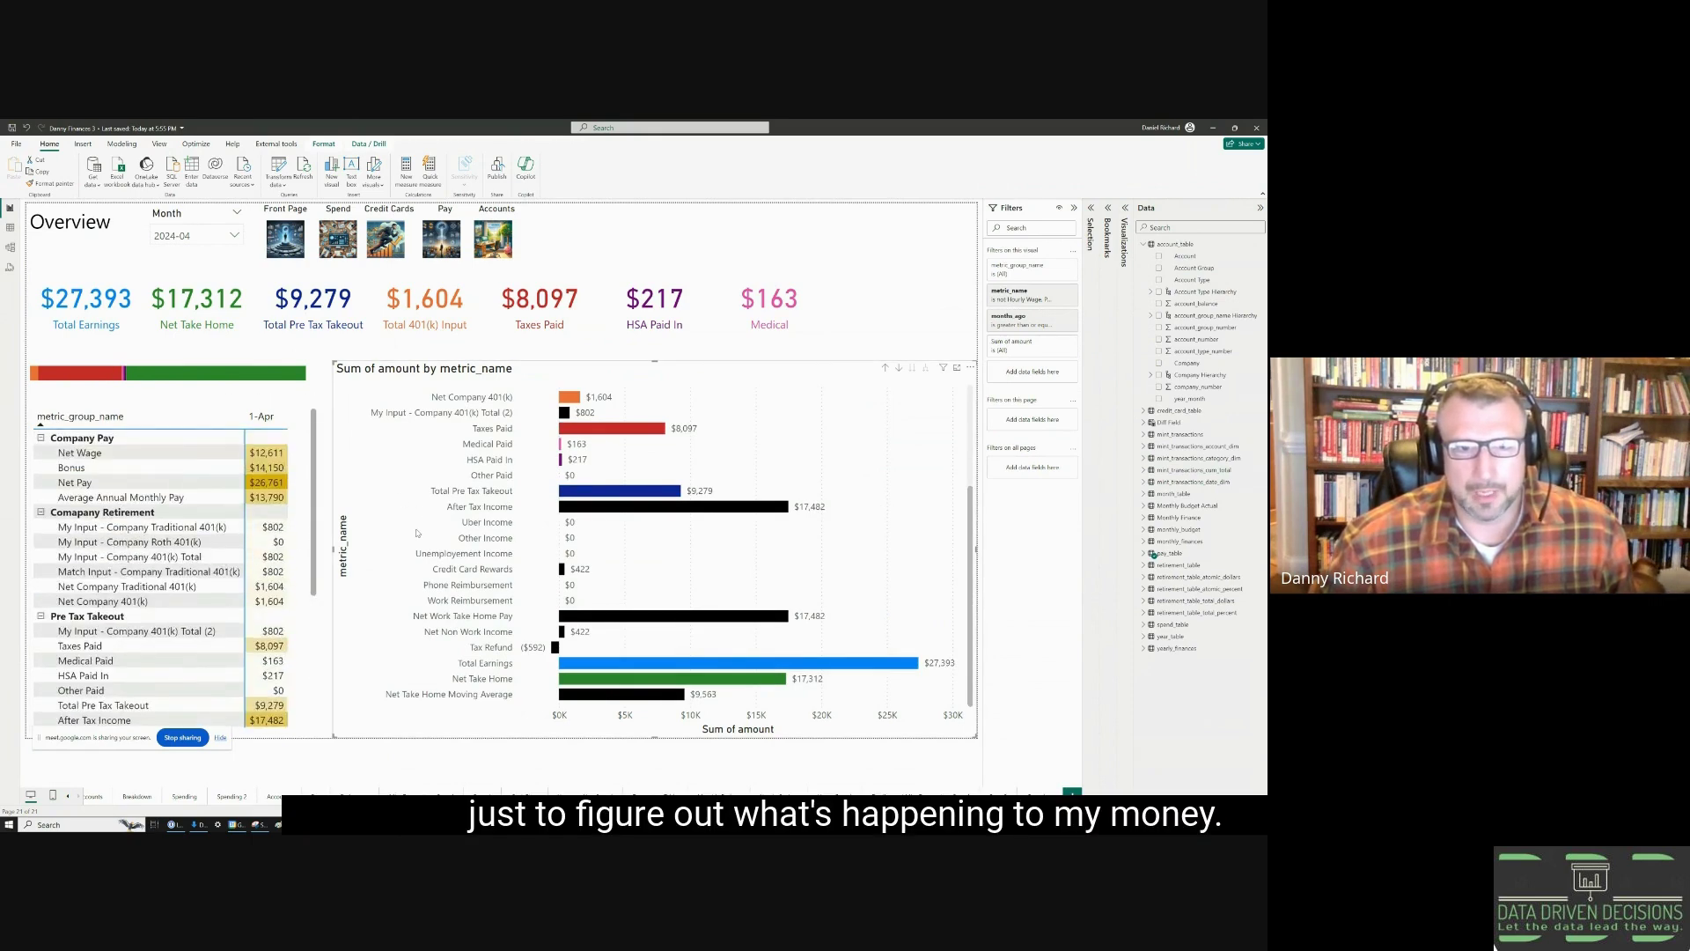
scroll(421, 533, up, 3)
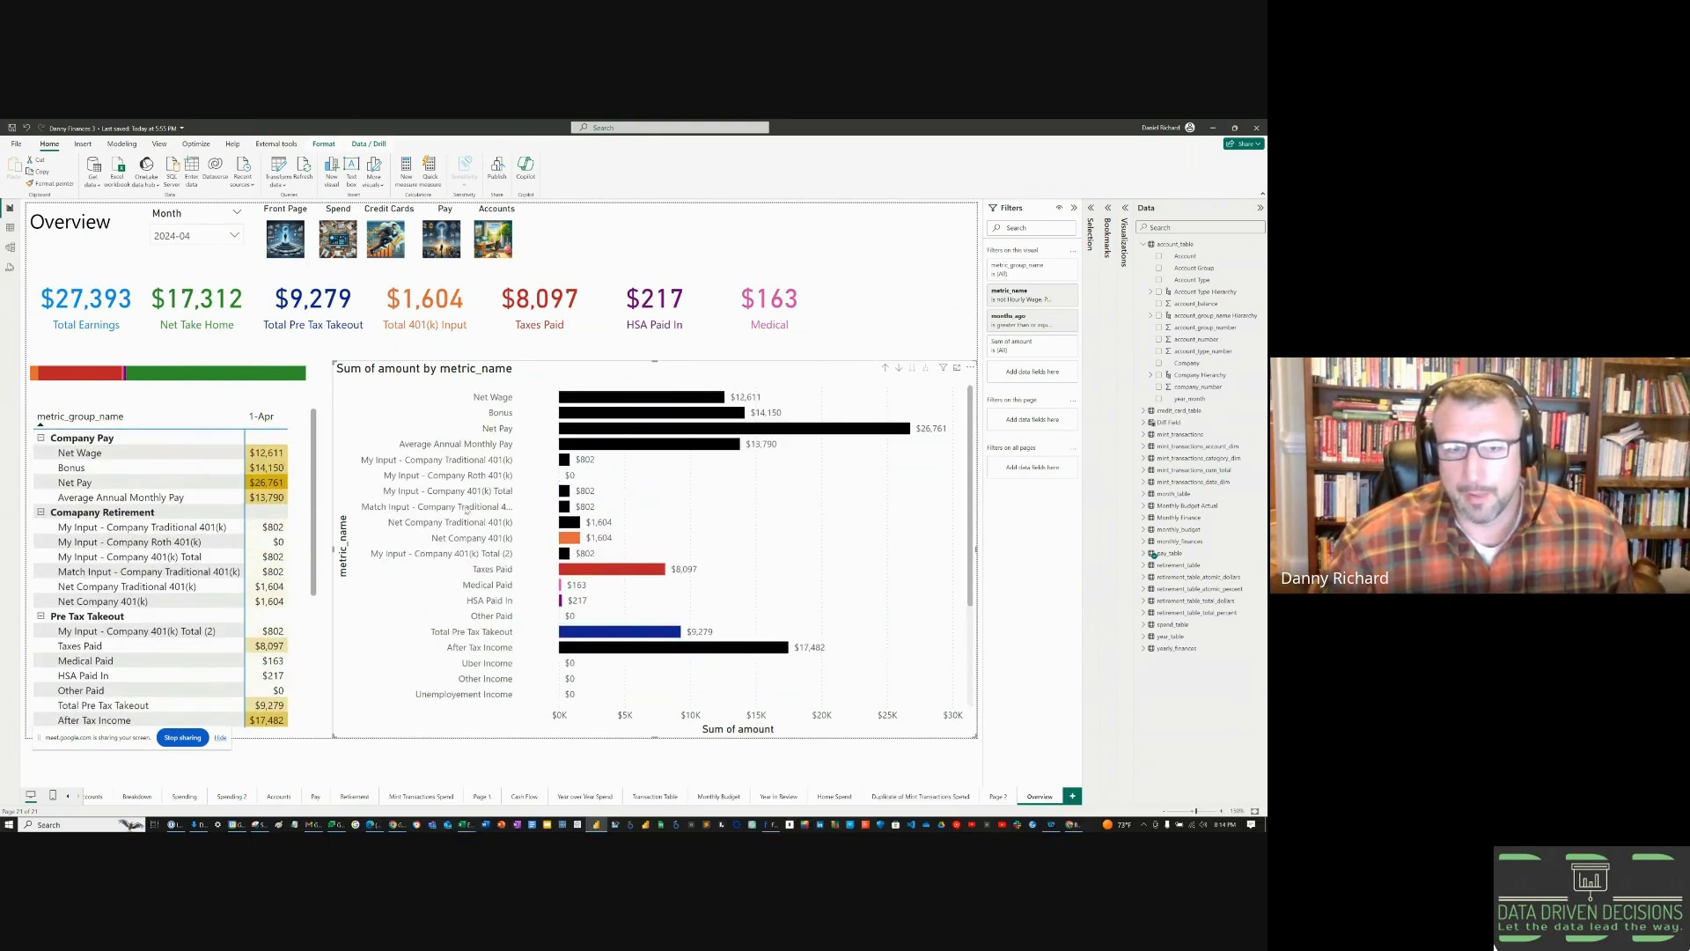
- Show the Accounts view with the Month slicer set to 2024-05
ctrl+click(484, 249)
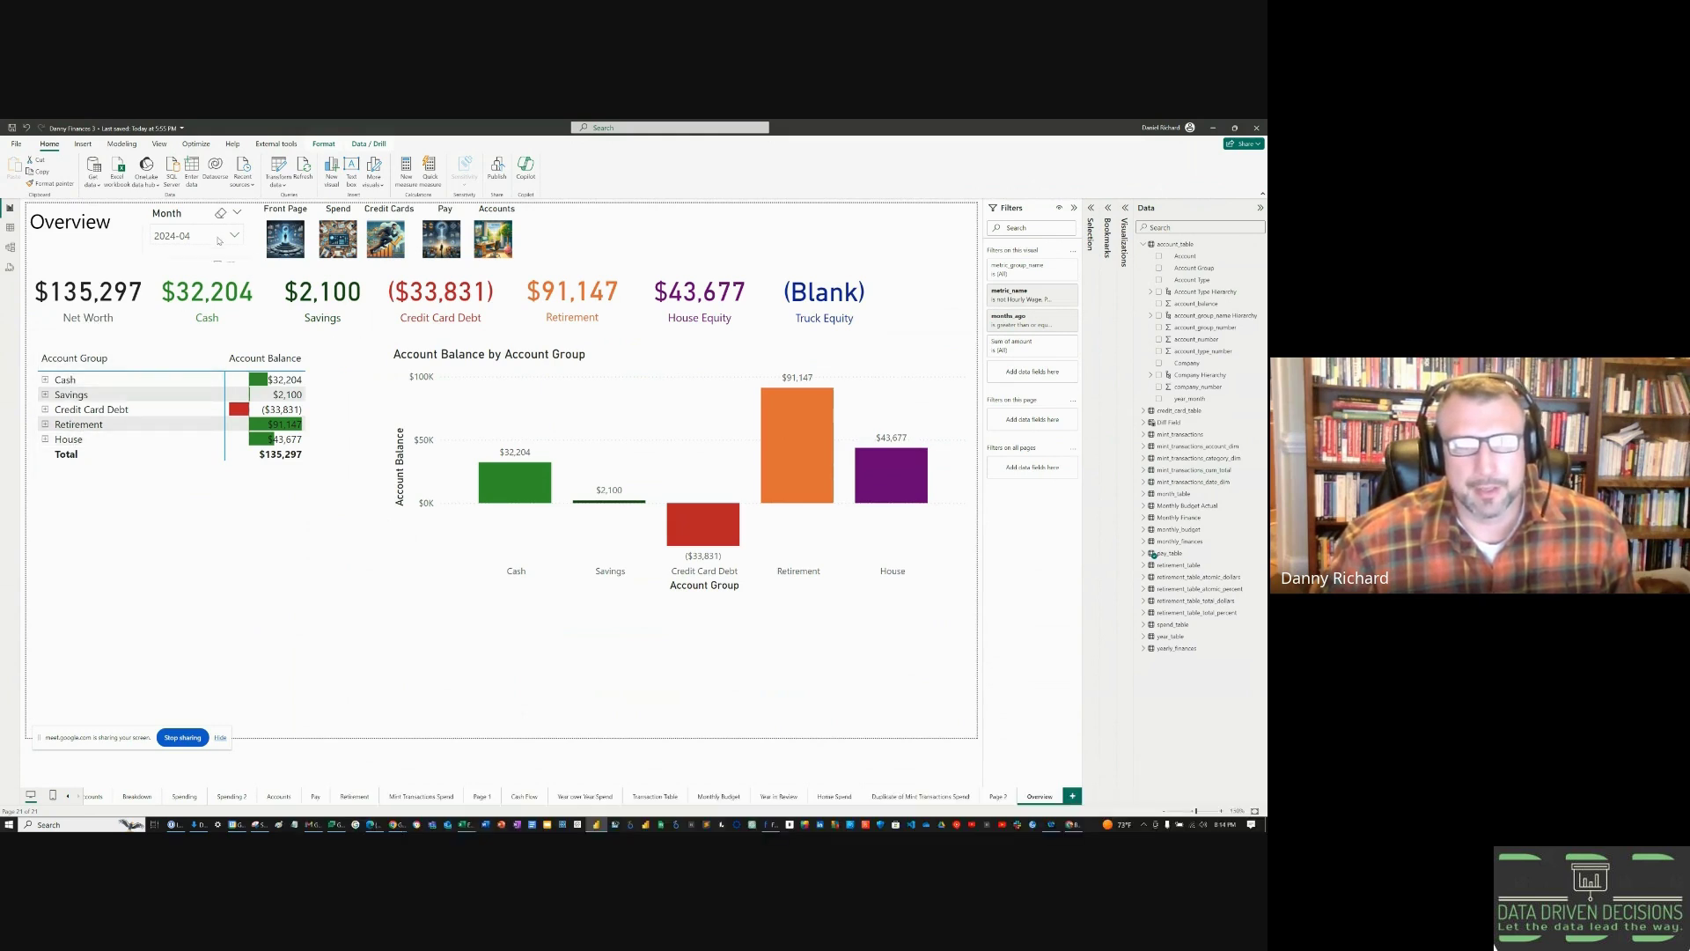
click(189, 235)
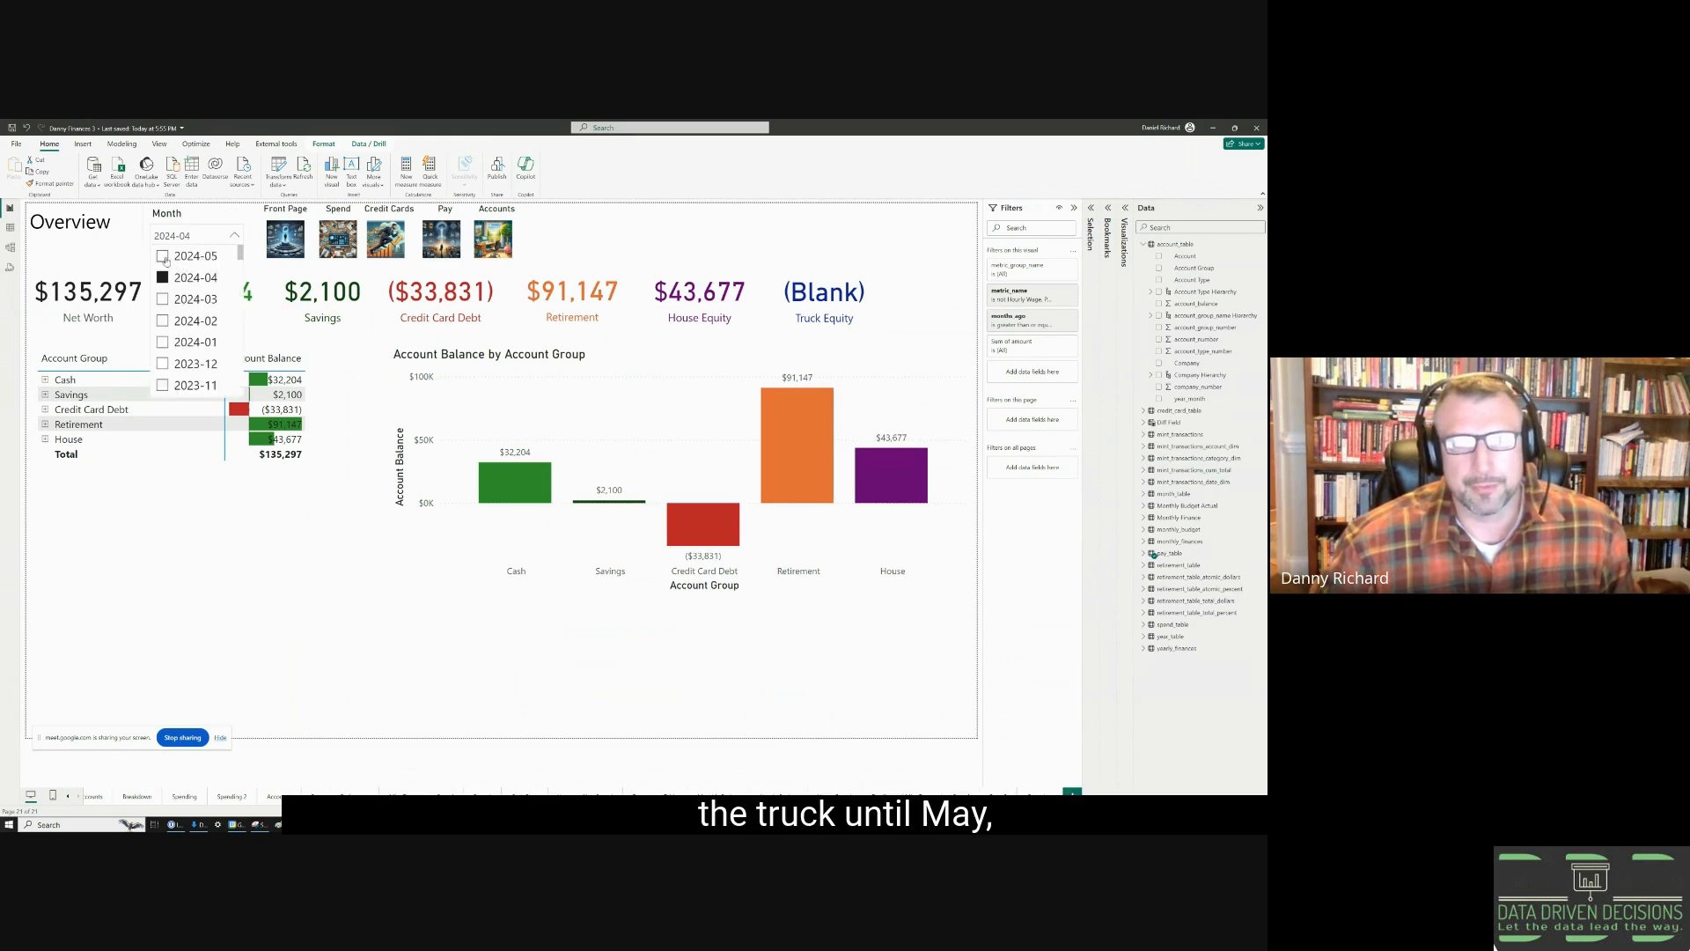
click(163, 256)
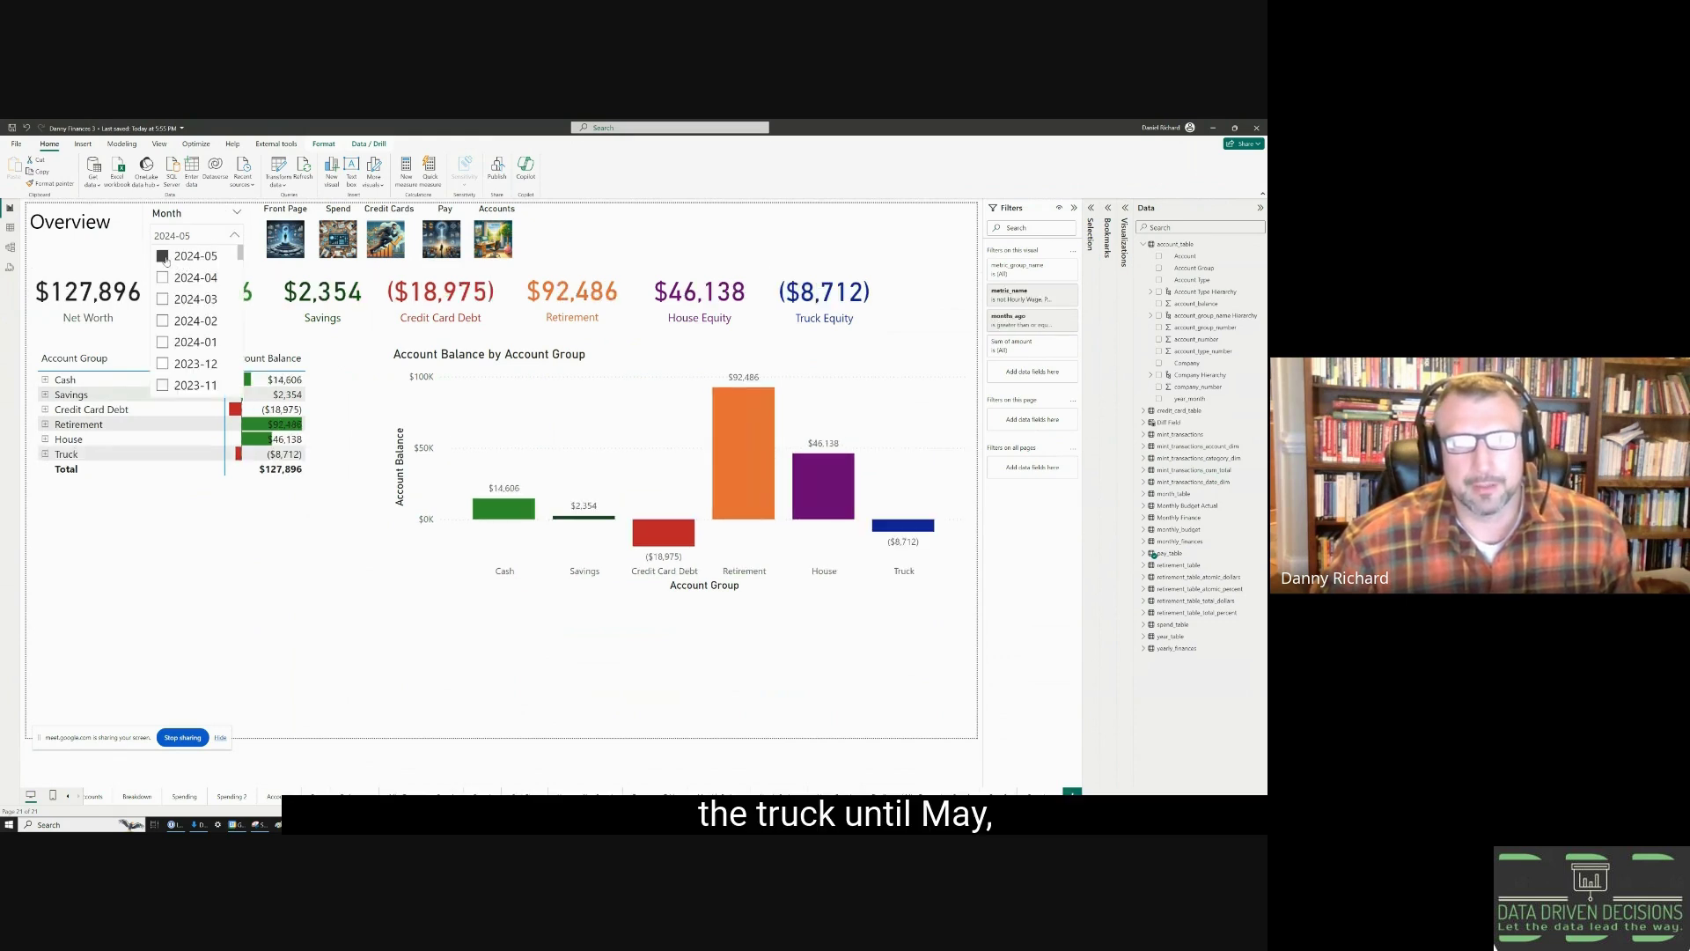
click(939, 317)
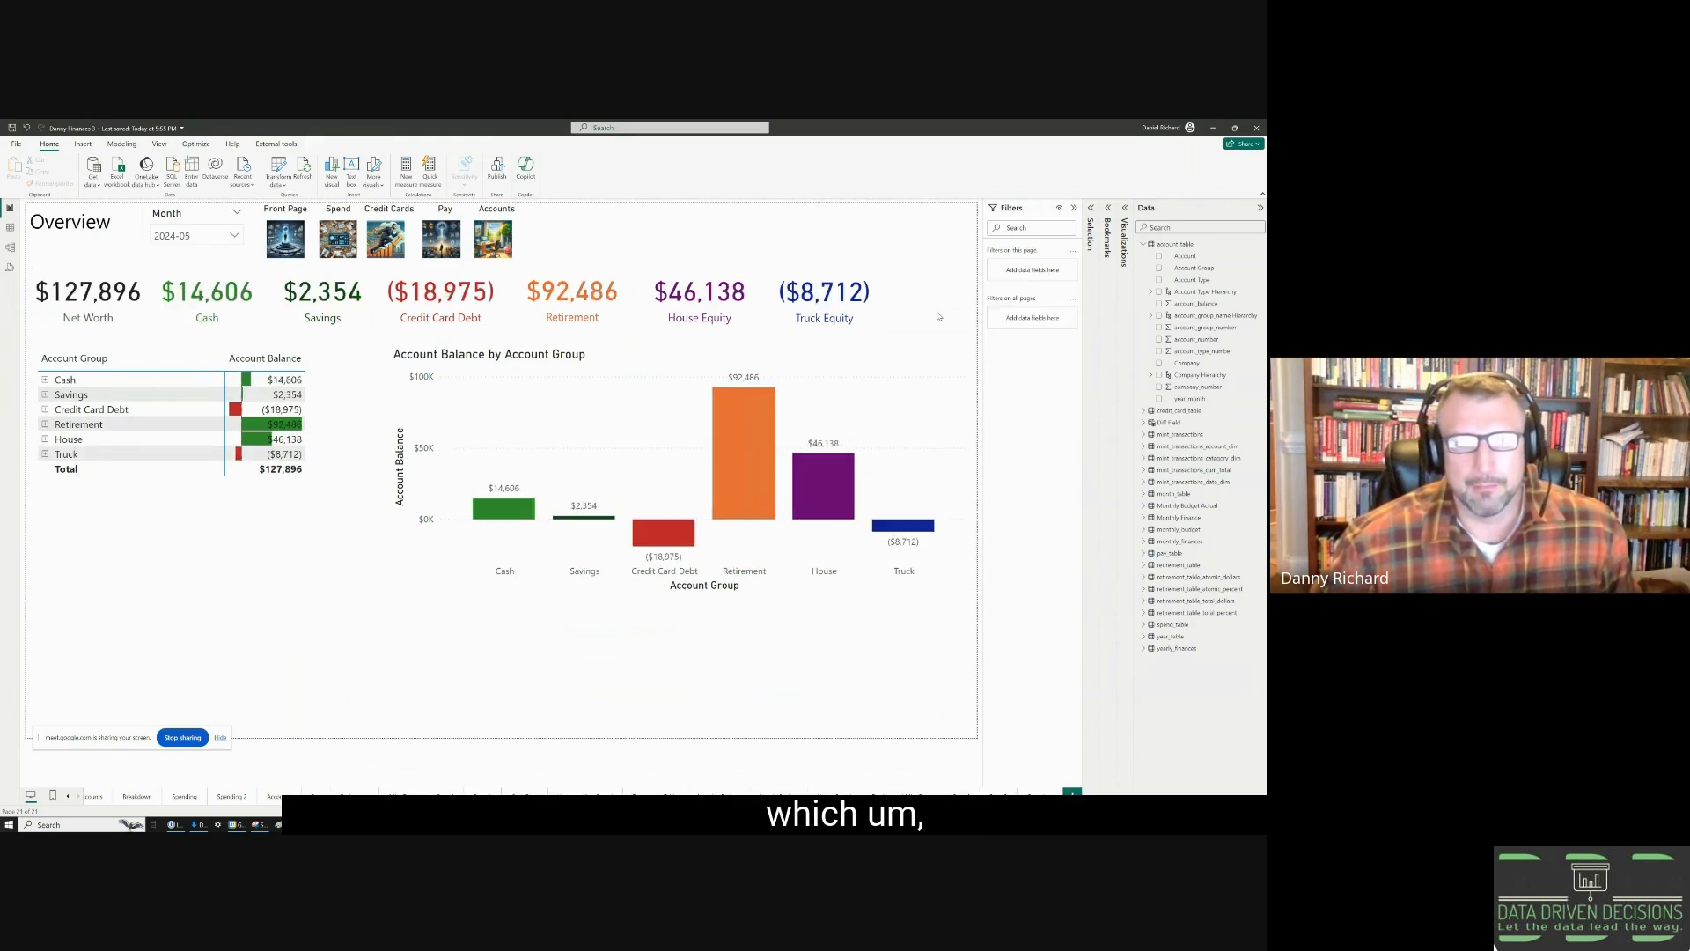
click(46, 381)
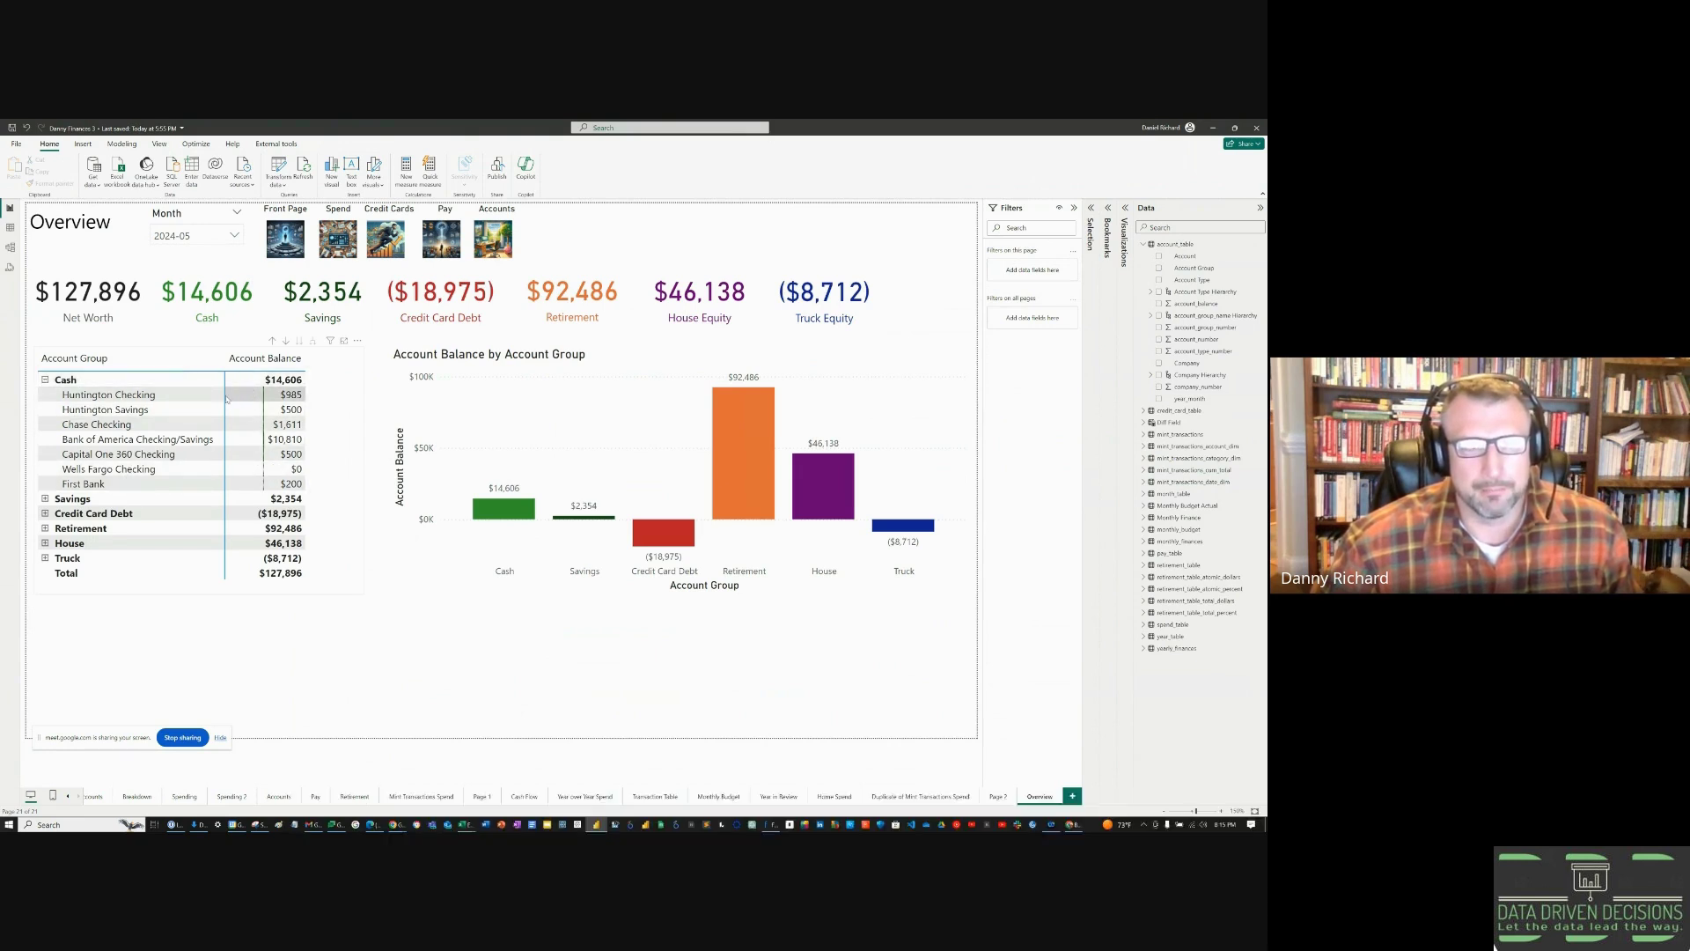
click(46, 379)
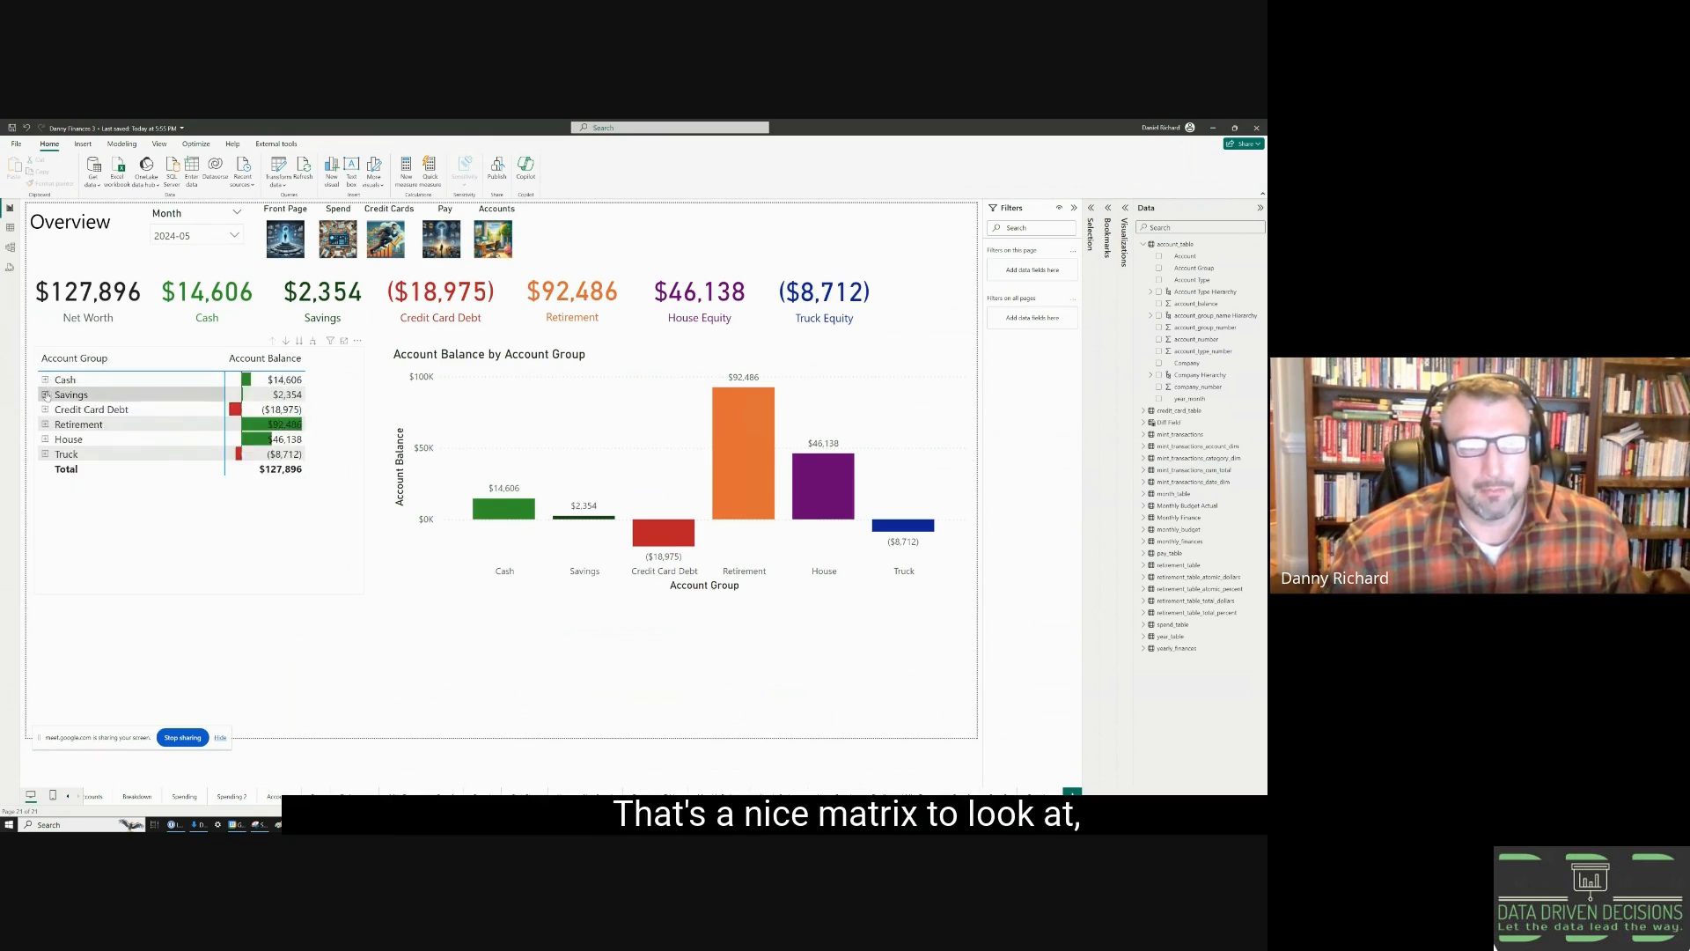
click(46, 394)
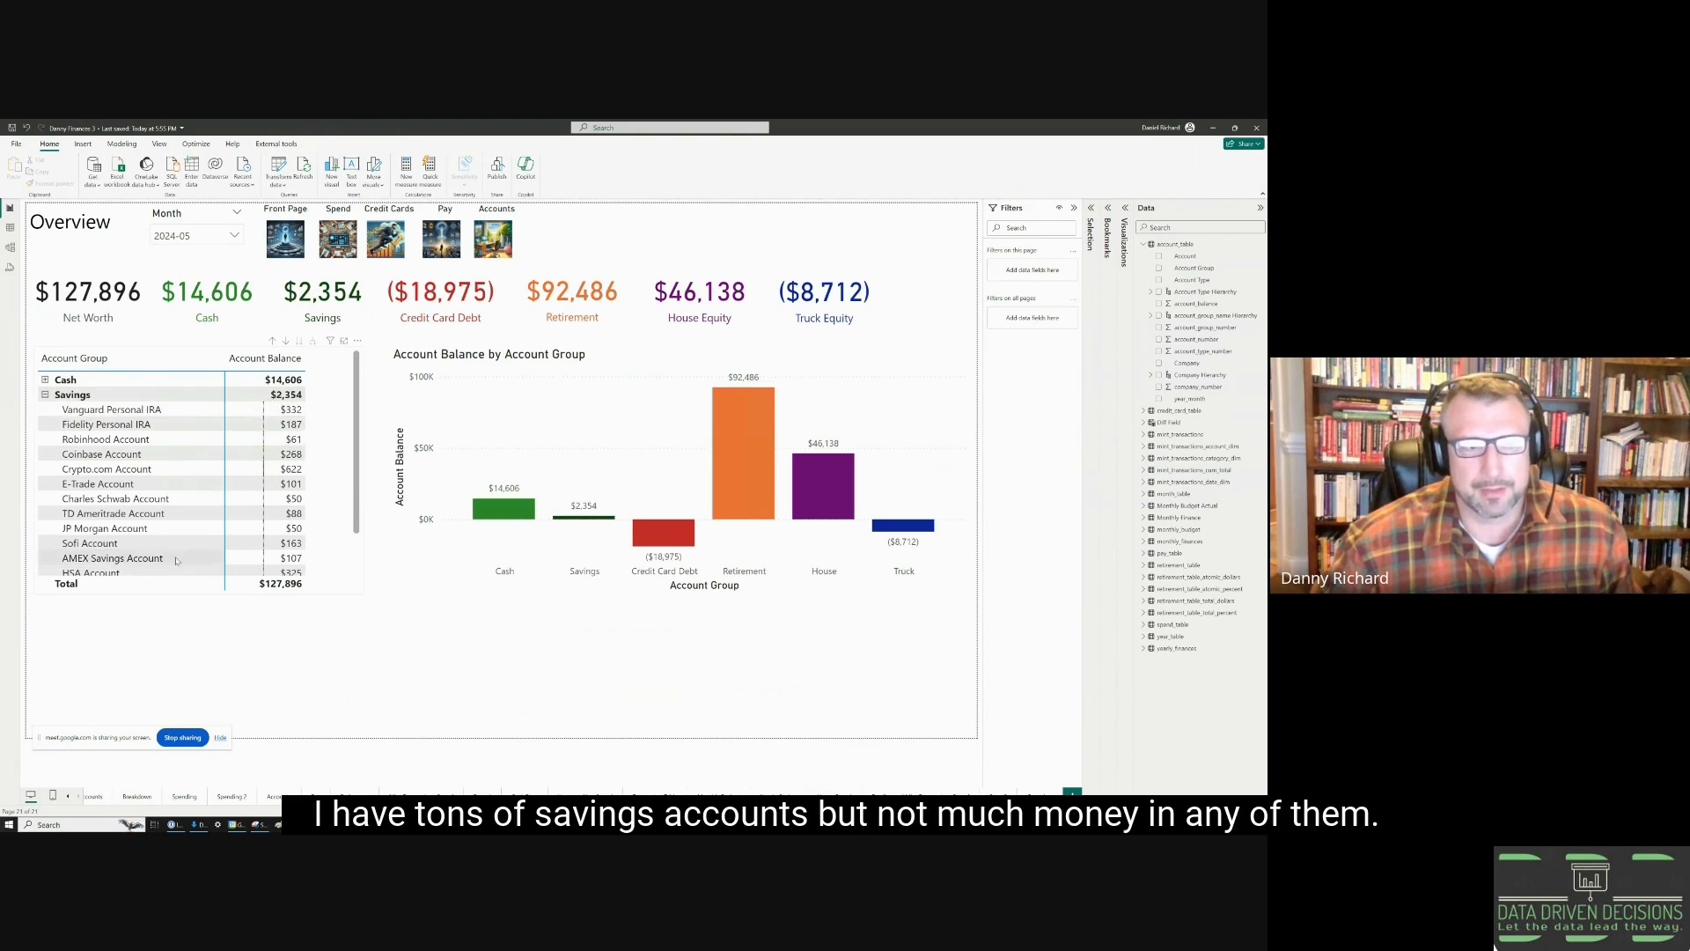
scroll(143, 431, down, 3)
scroll(143, 441, up, 3)
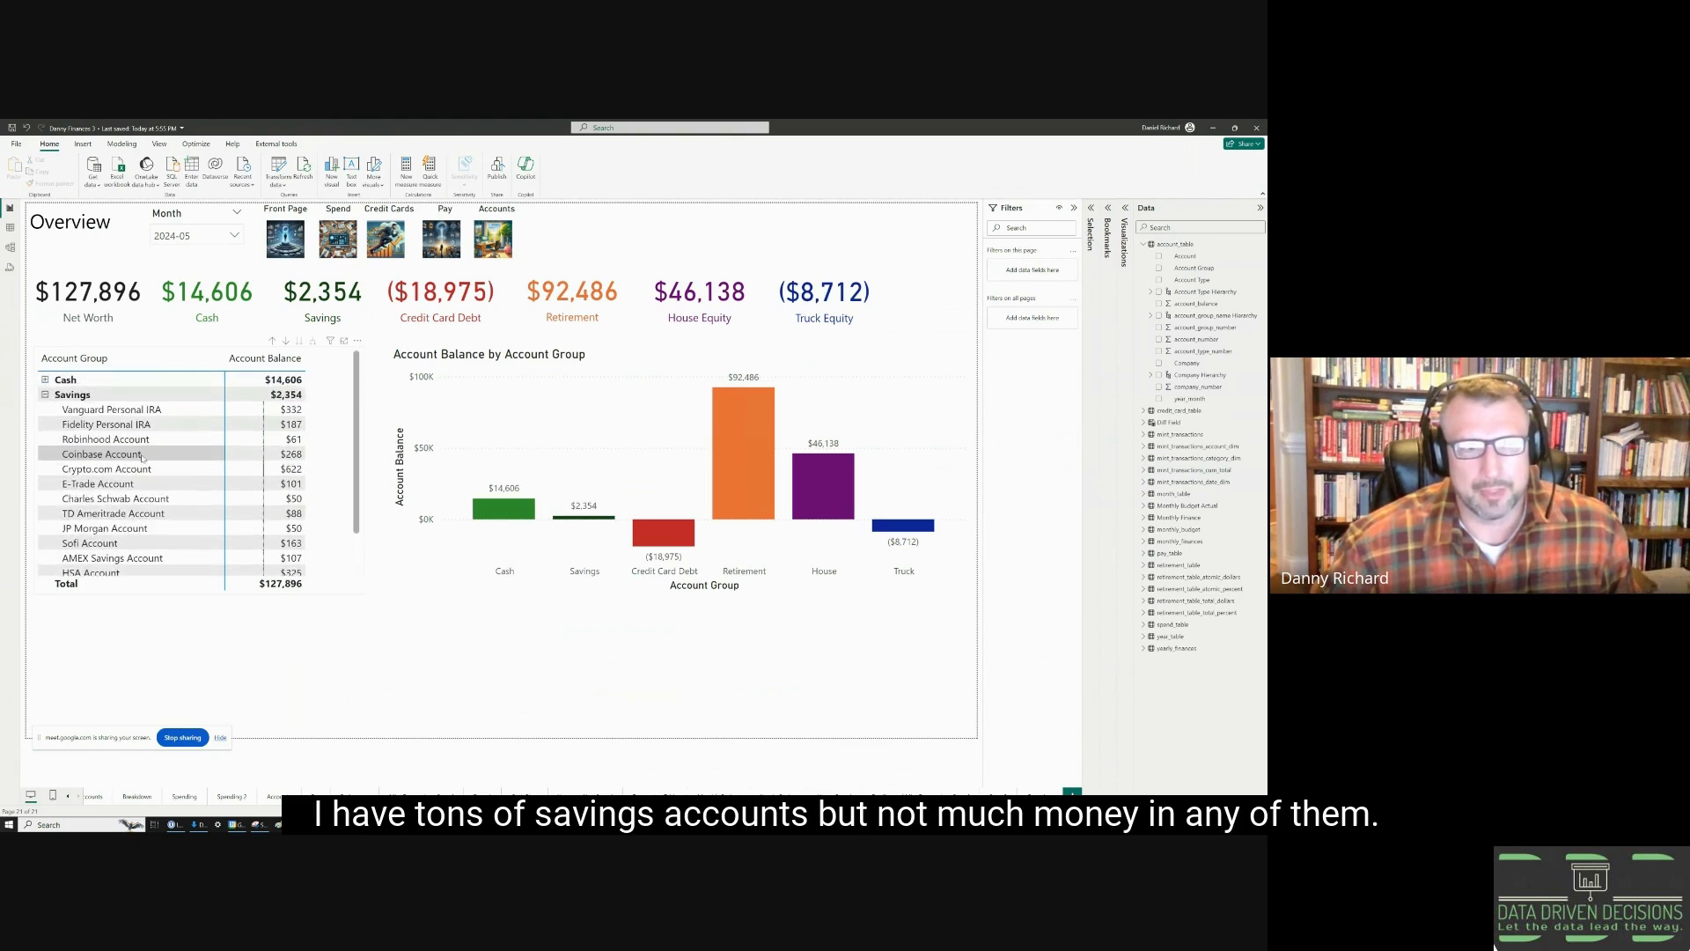
click(46, 396)
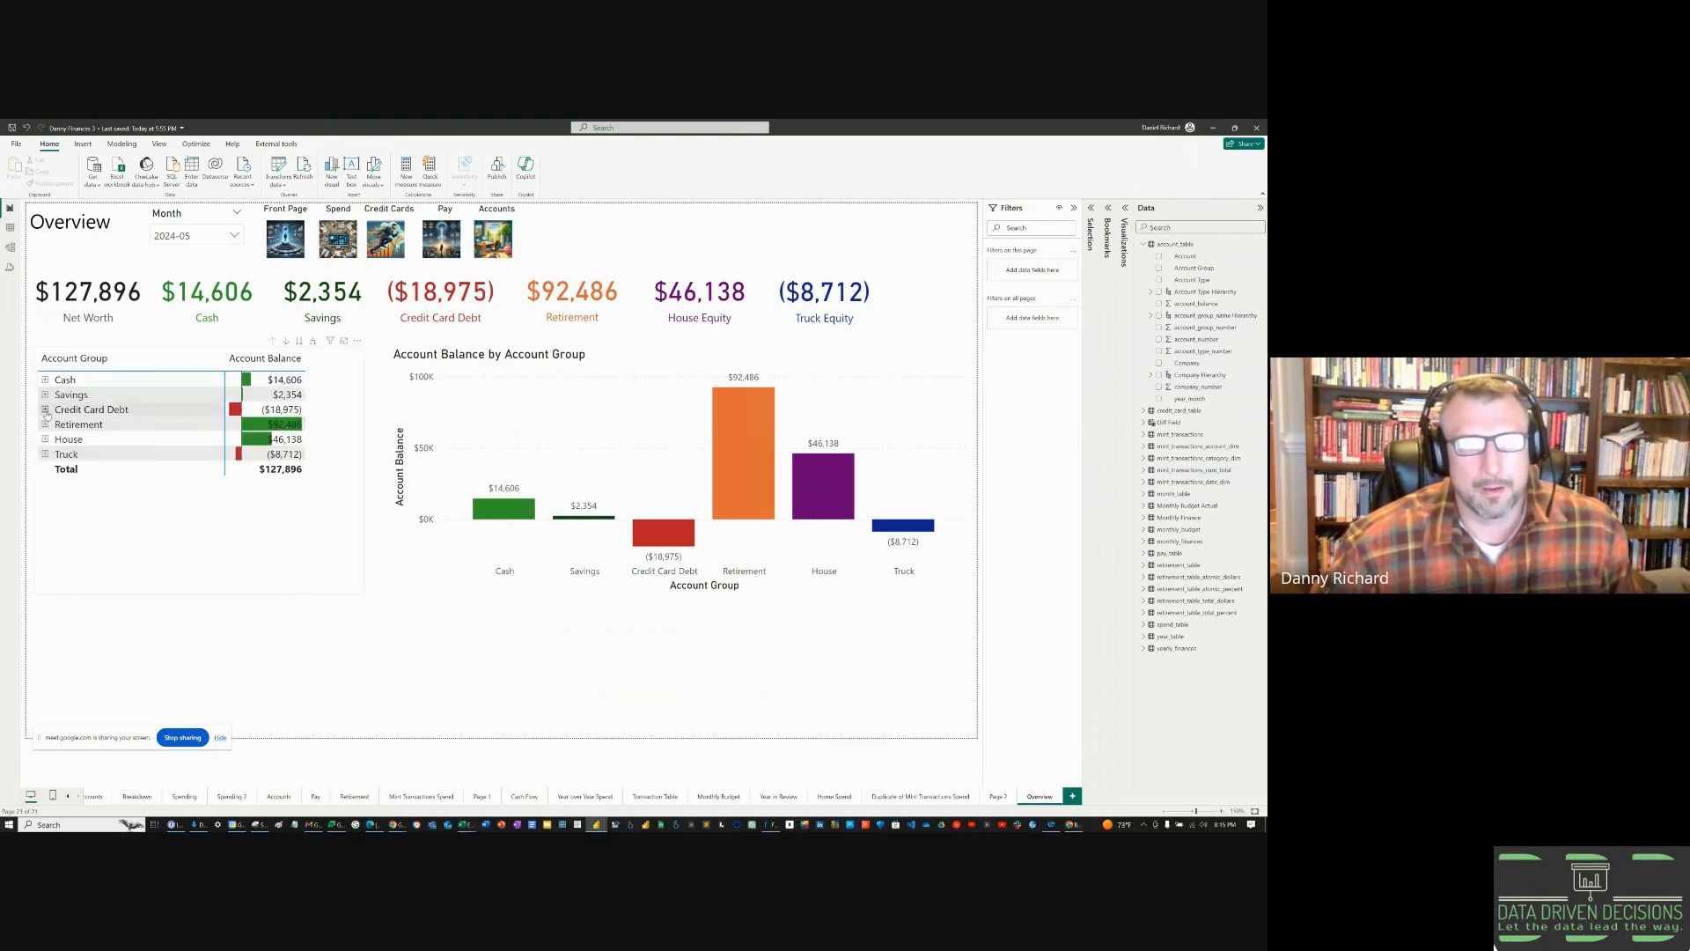
click(45, 410)
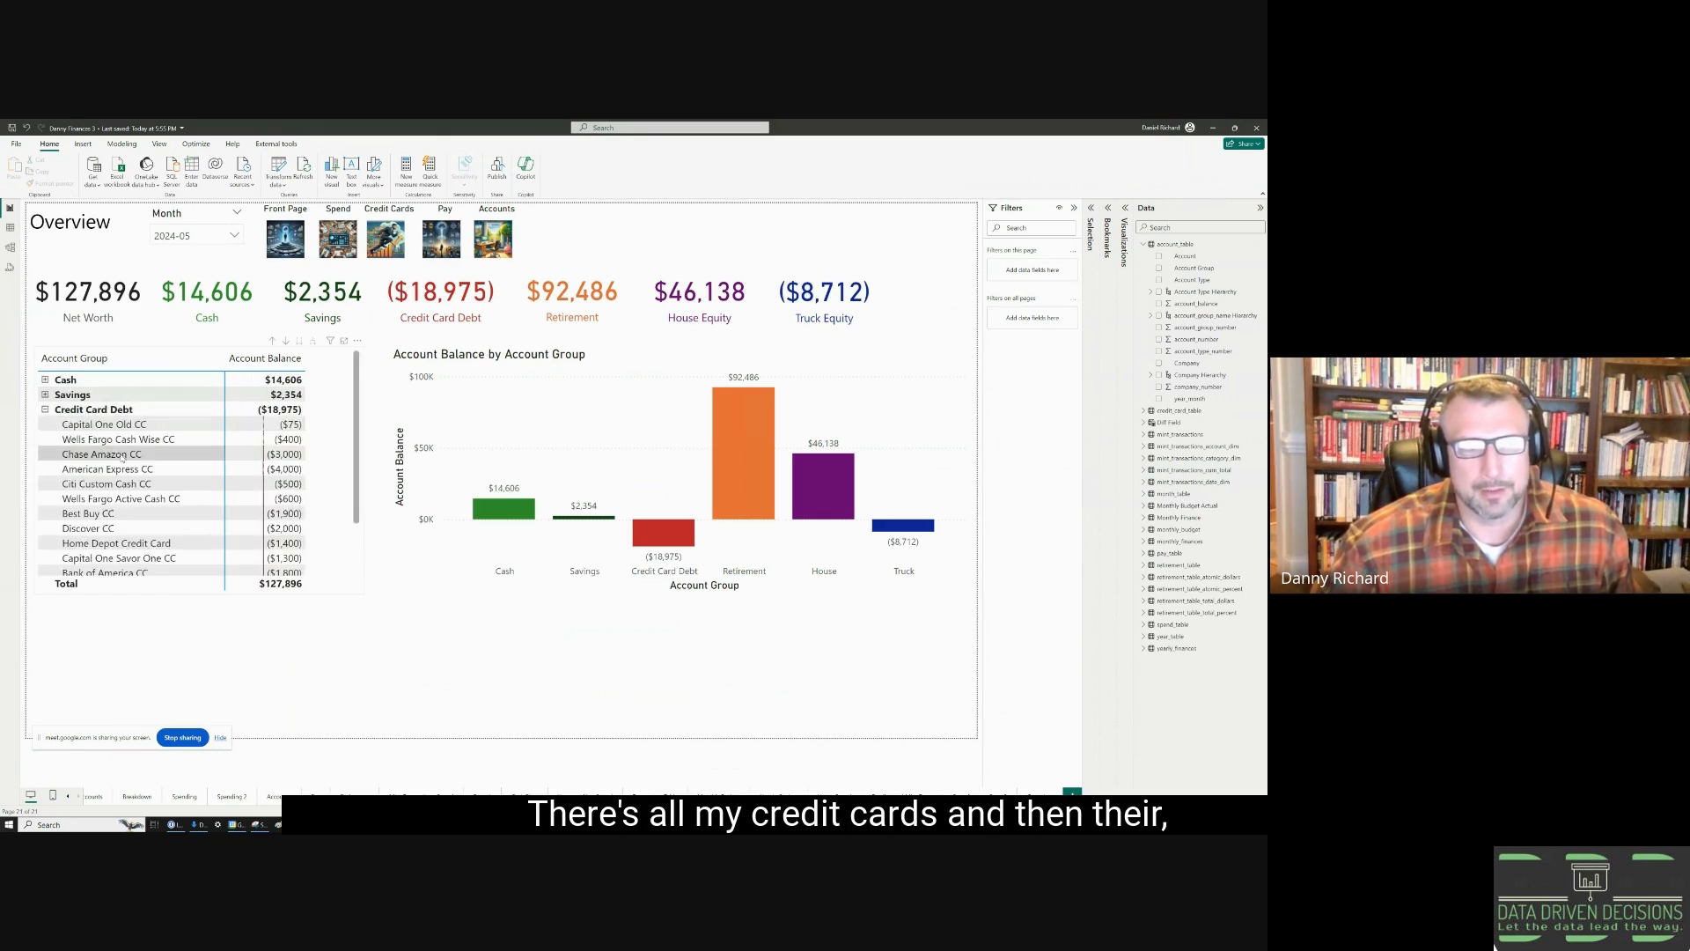
scroll(122, 460, down, 3)
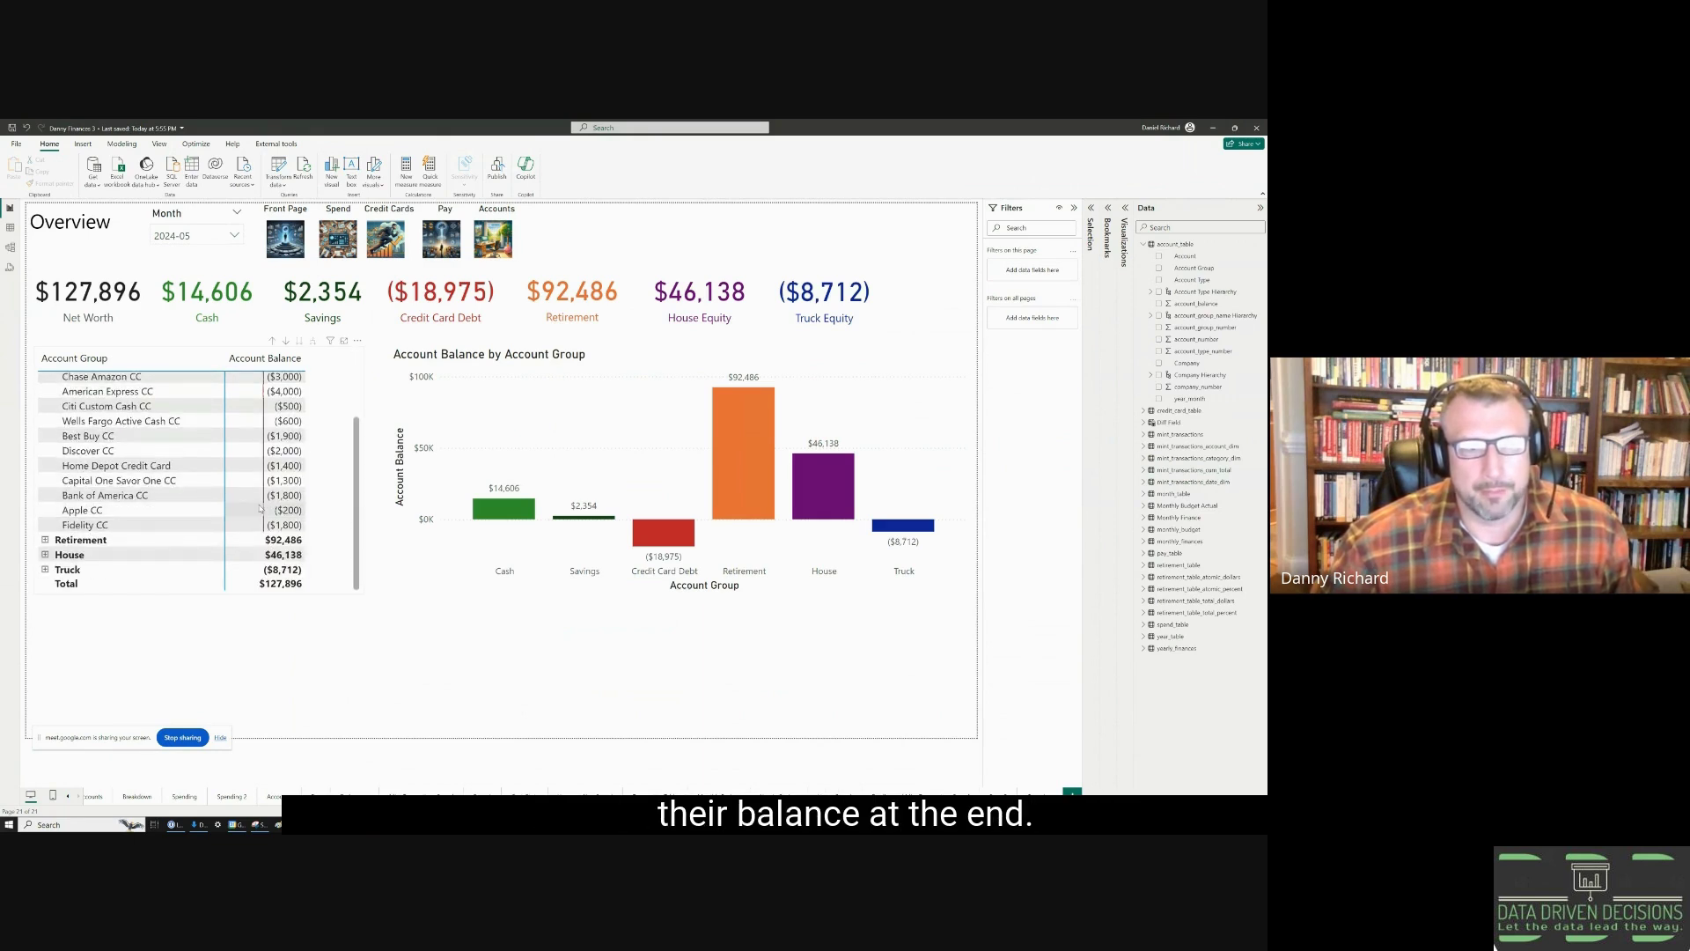
scroll(261, 508, up, 3)
scroll(261, 508, down, 2)
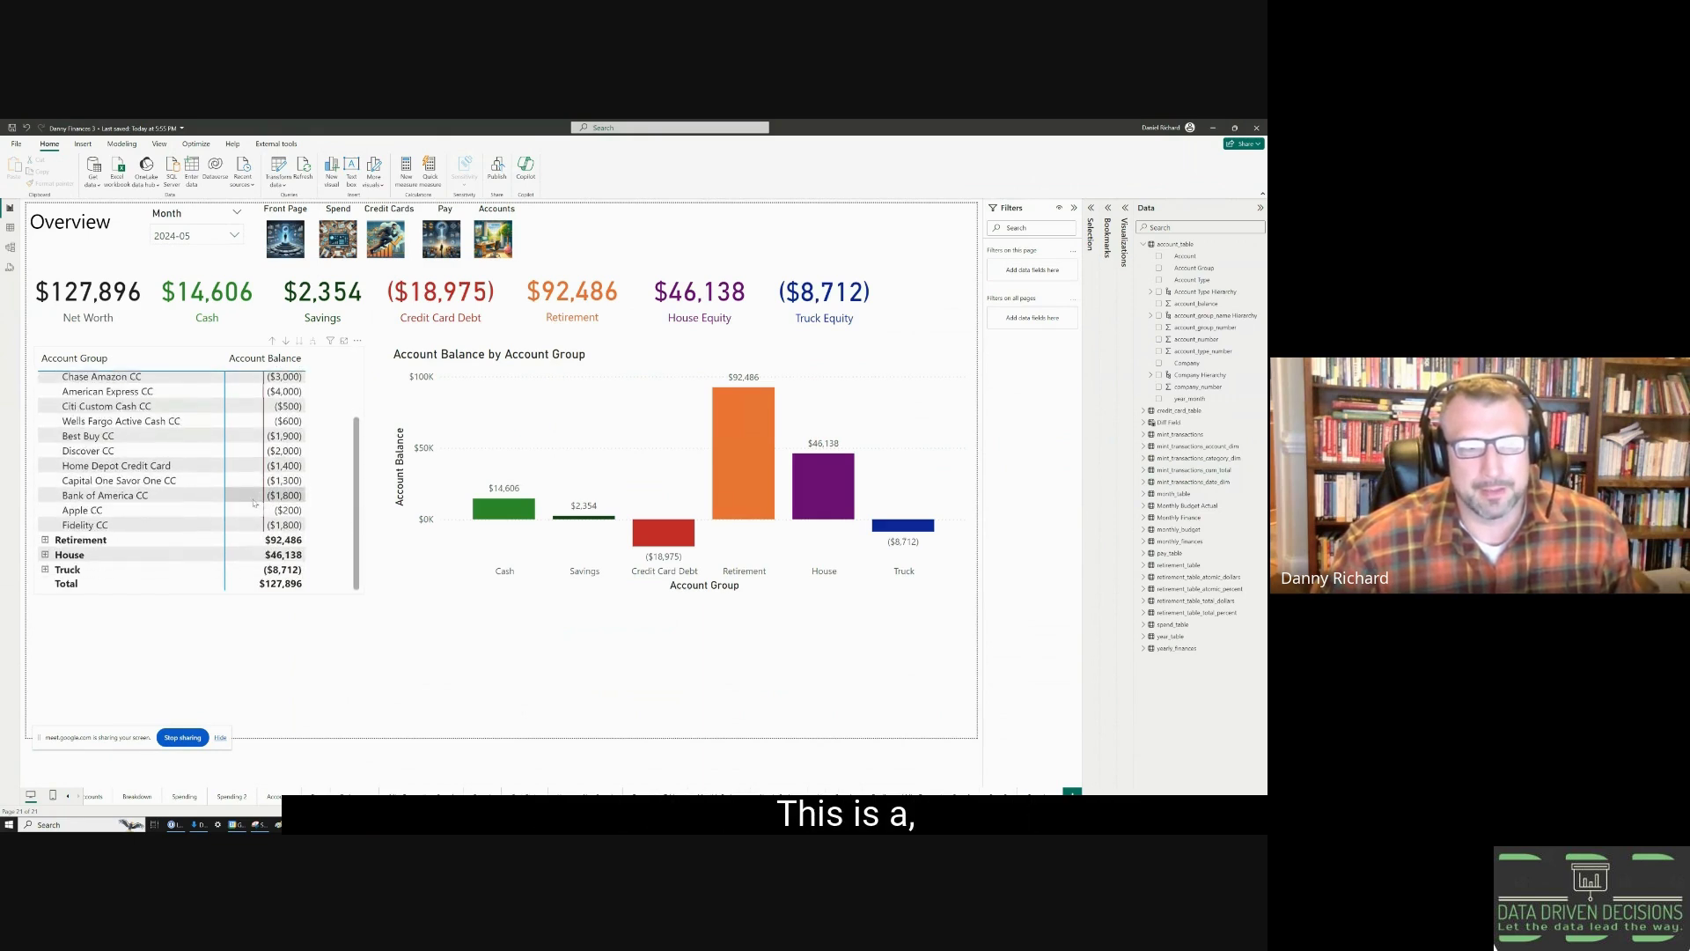
scroll(254, 503, up, 2)
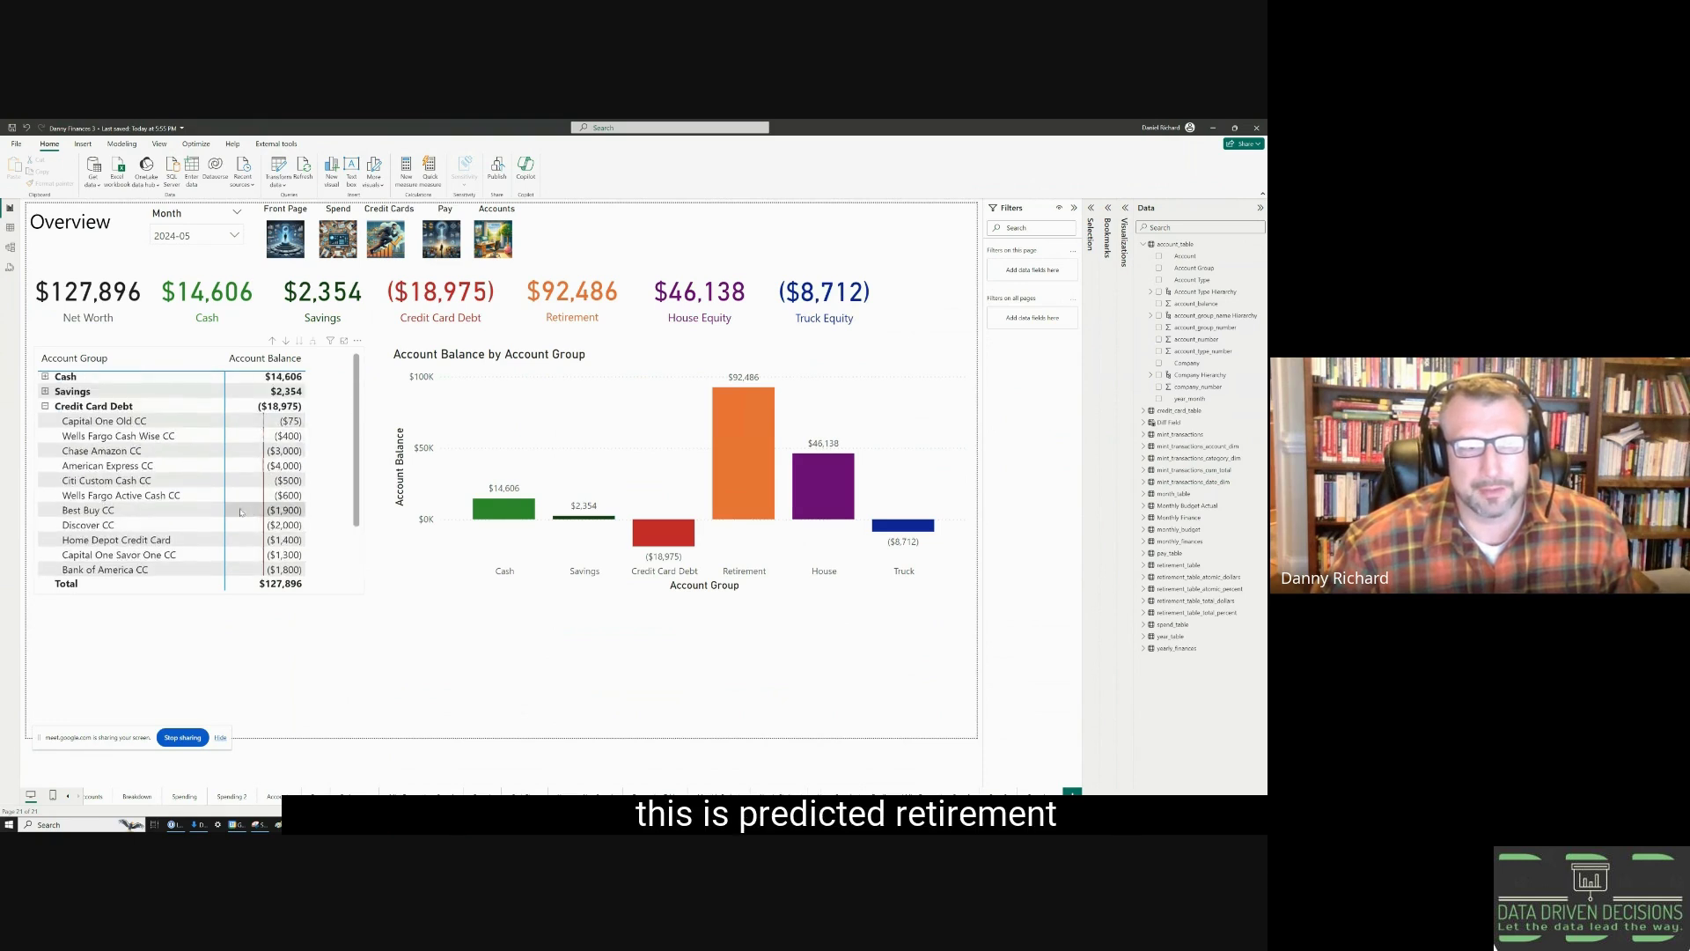
click(45, 406)
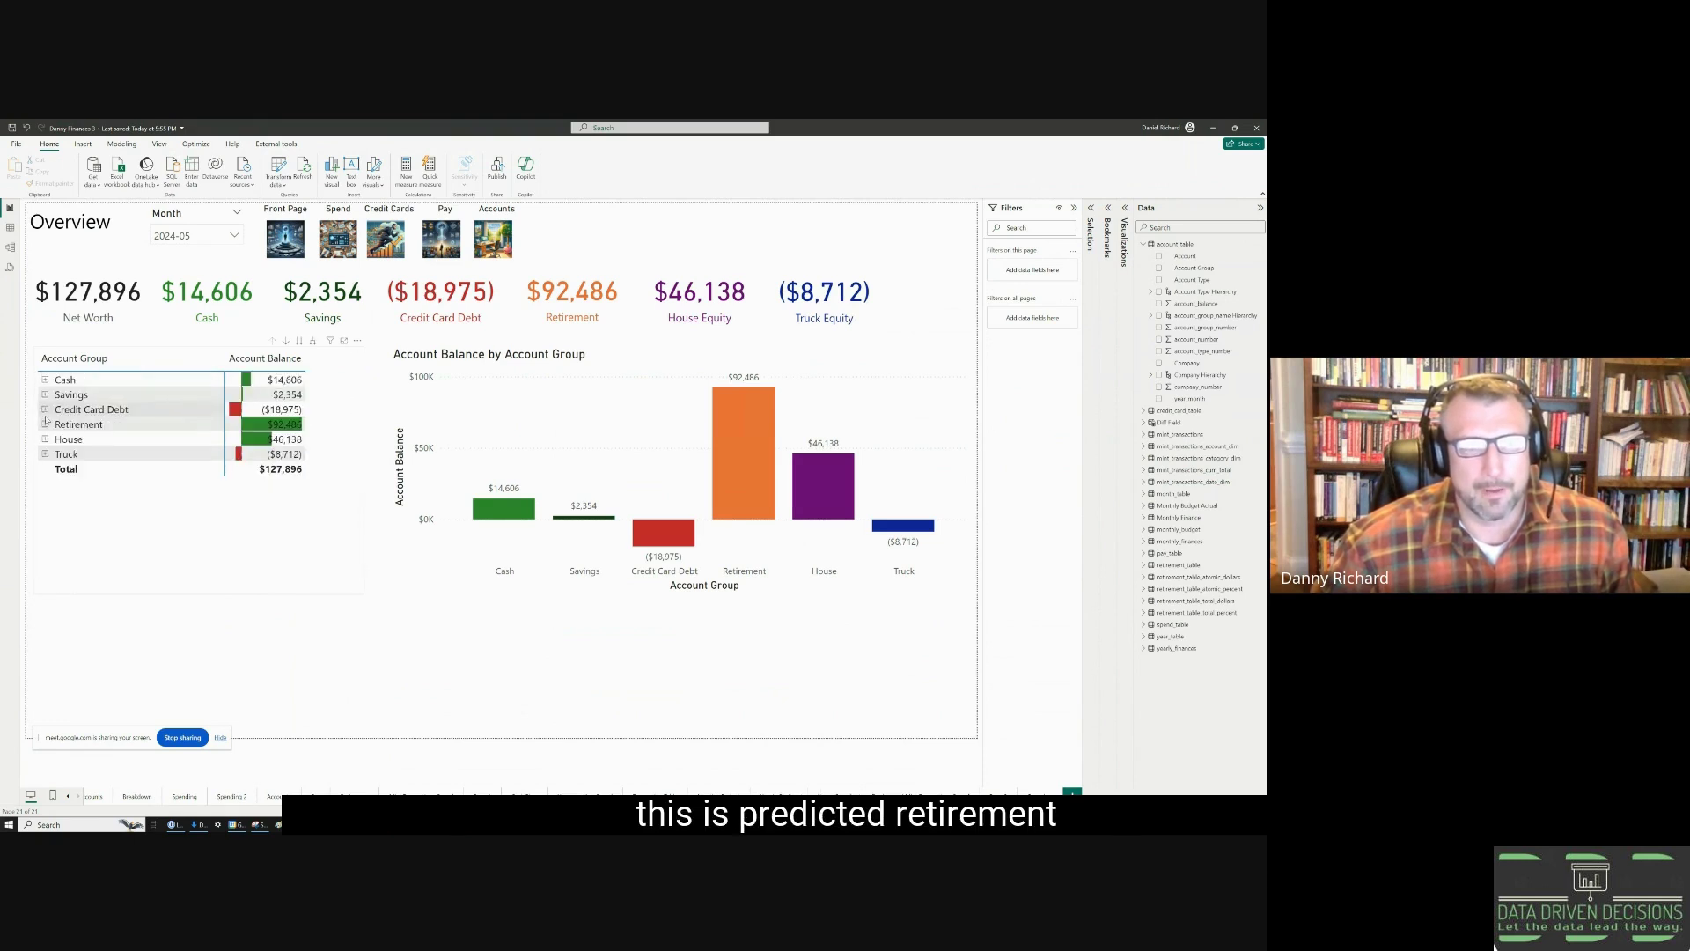
click(45, 425)
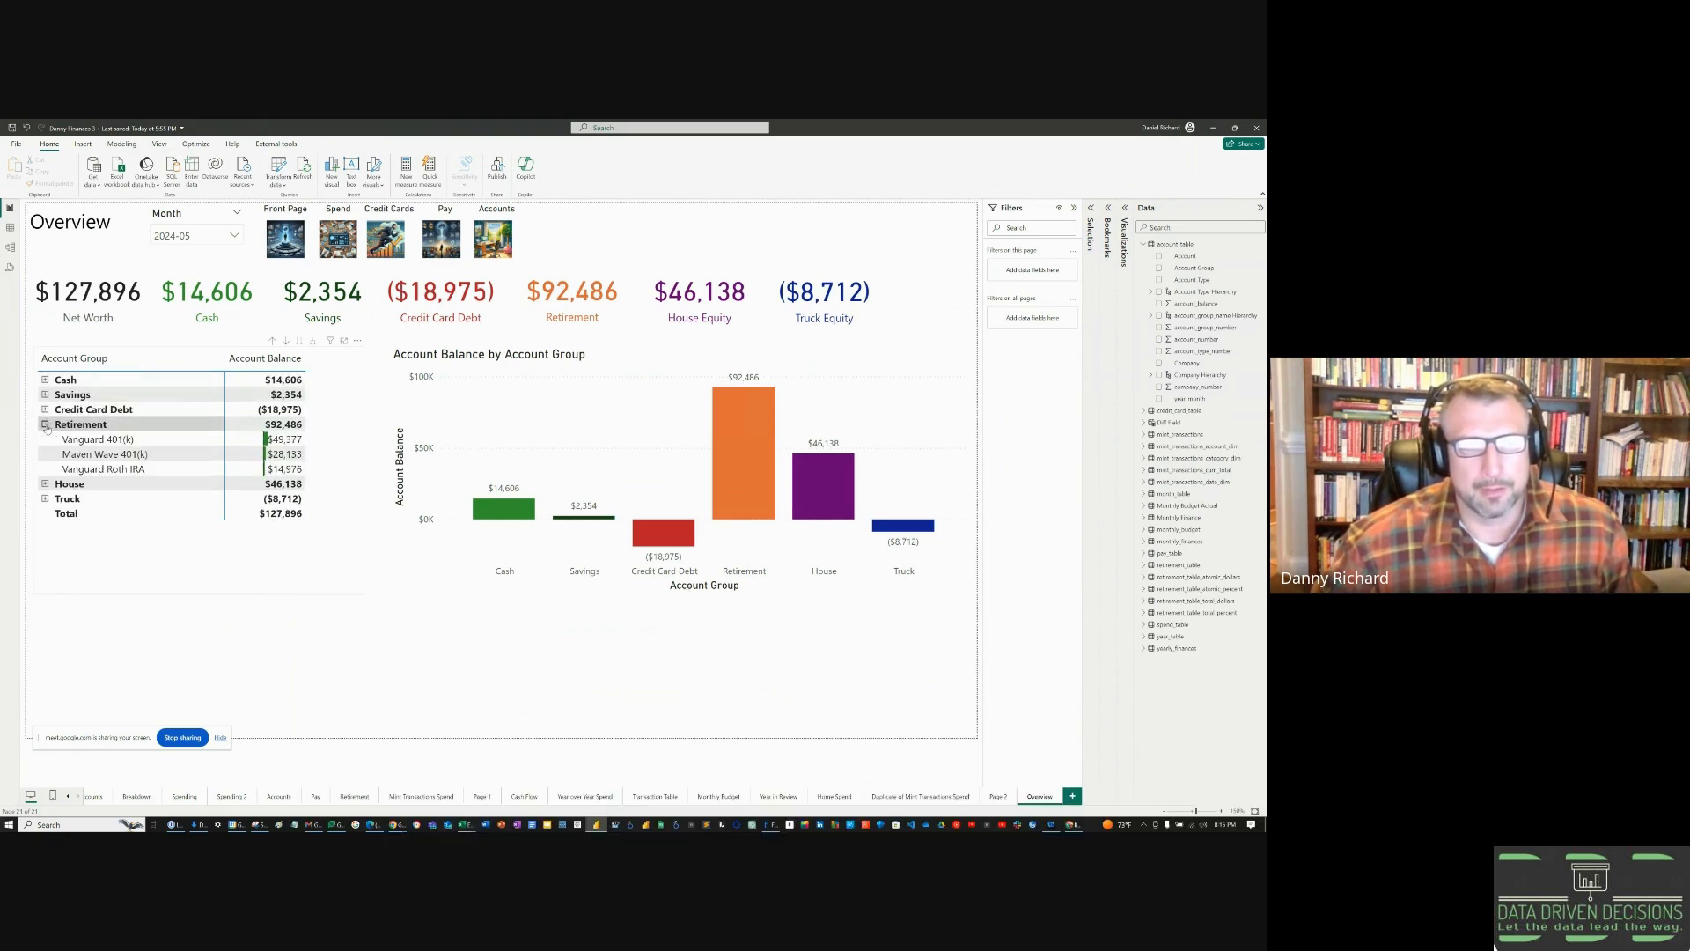
click(45, 424)
click(45, 439)
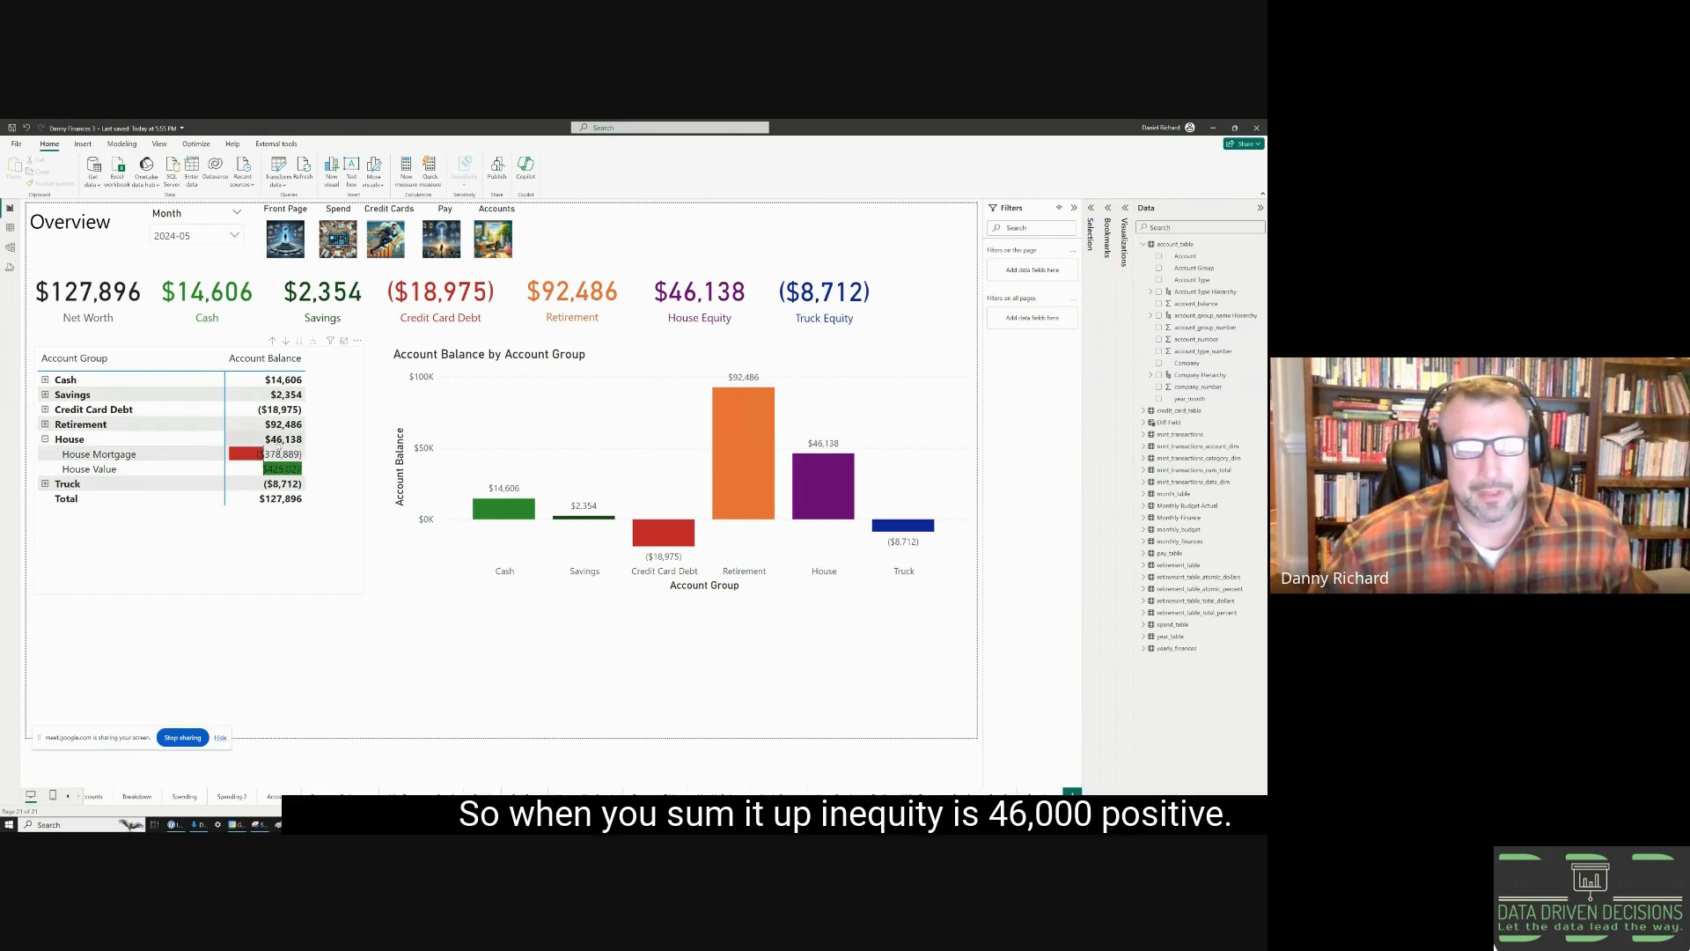
click(45, 439)
click(45, 454)
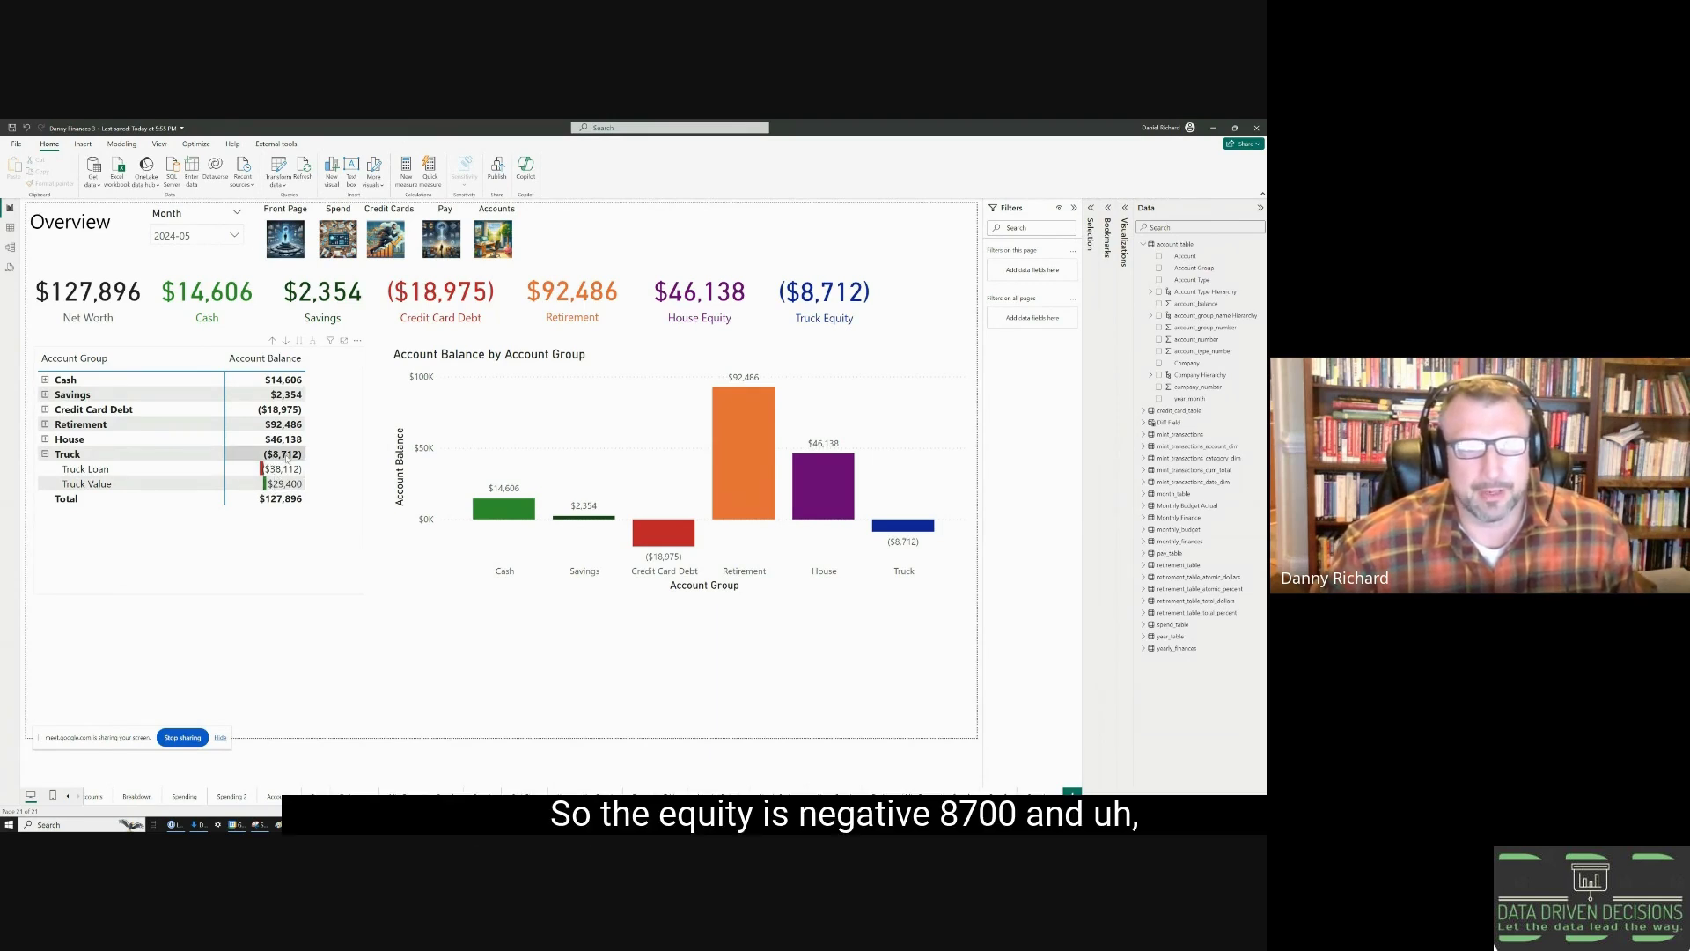
click(45, 453)
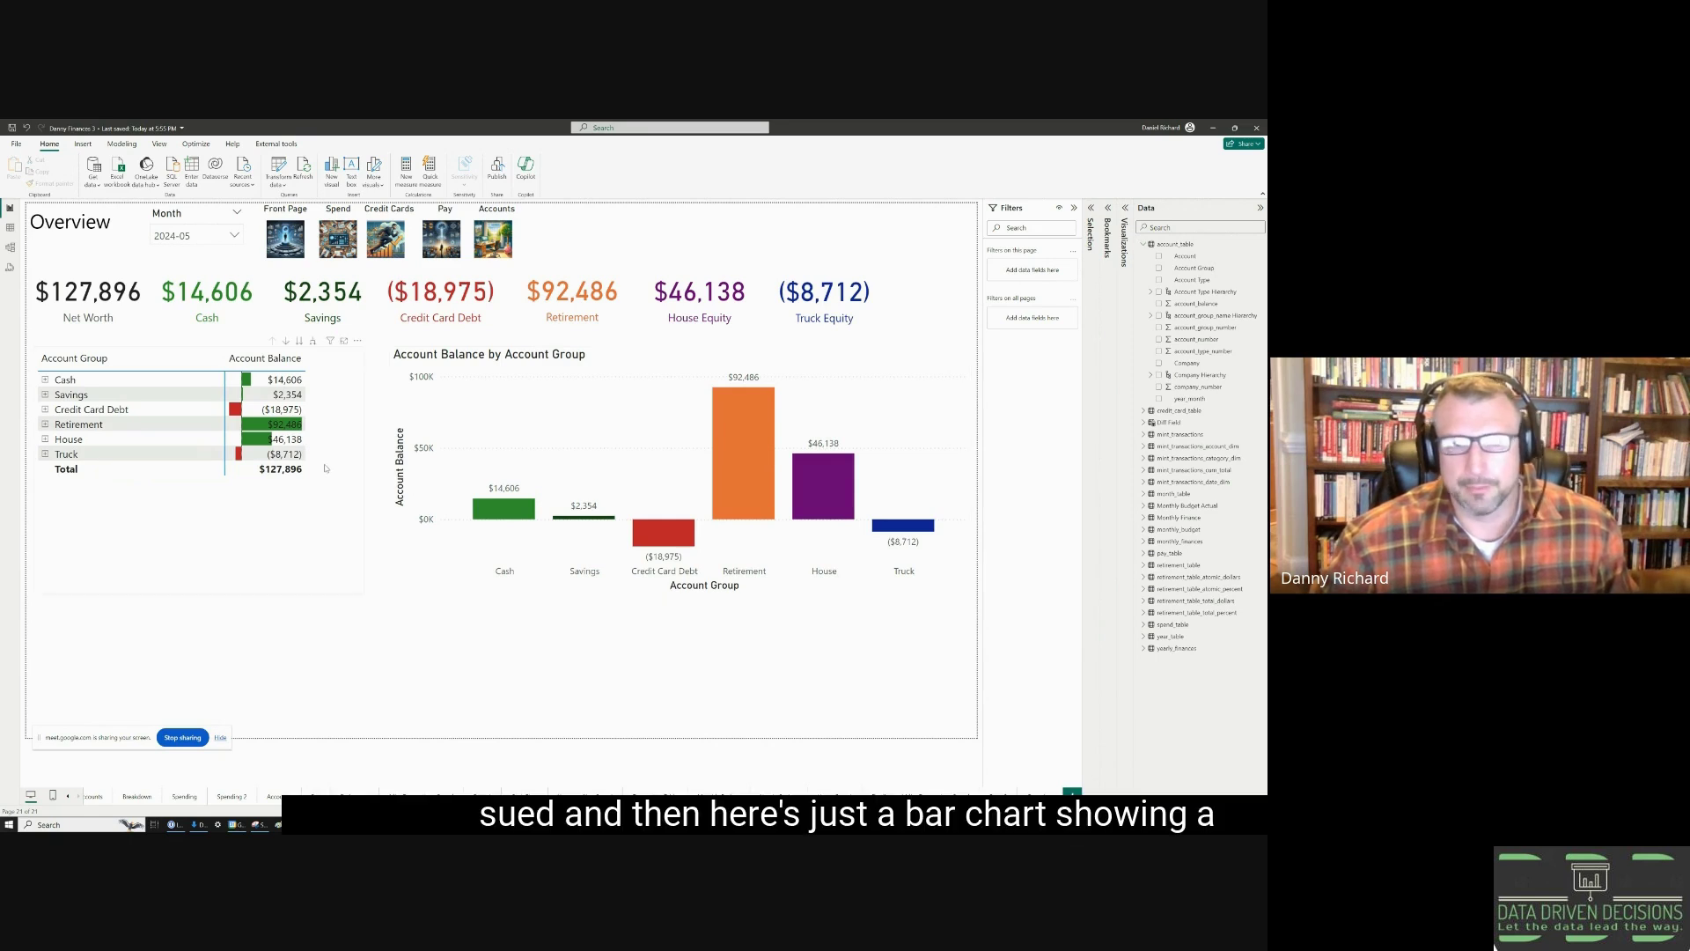
- Select the Account Balance bar chart on the Front Page overview
click(449, 583)
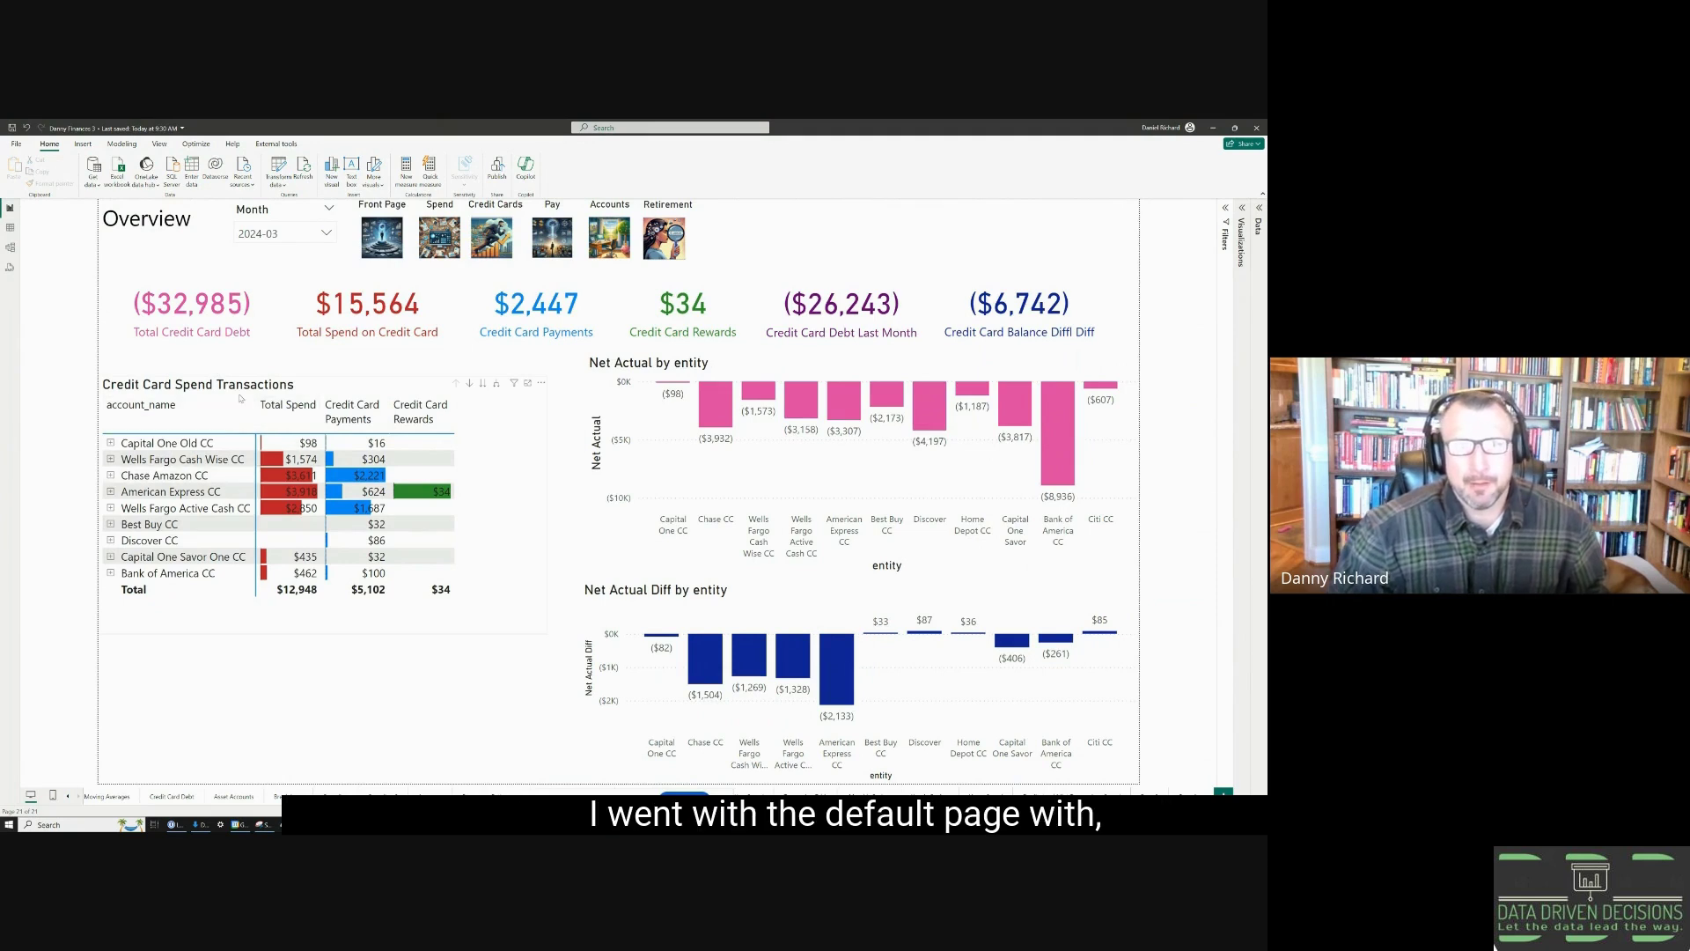
- Cycle the Overview through Front Page, Spend, Credit Cards, Pay, Accounts and Retirement views
ctrl+click(393, 240)
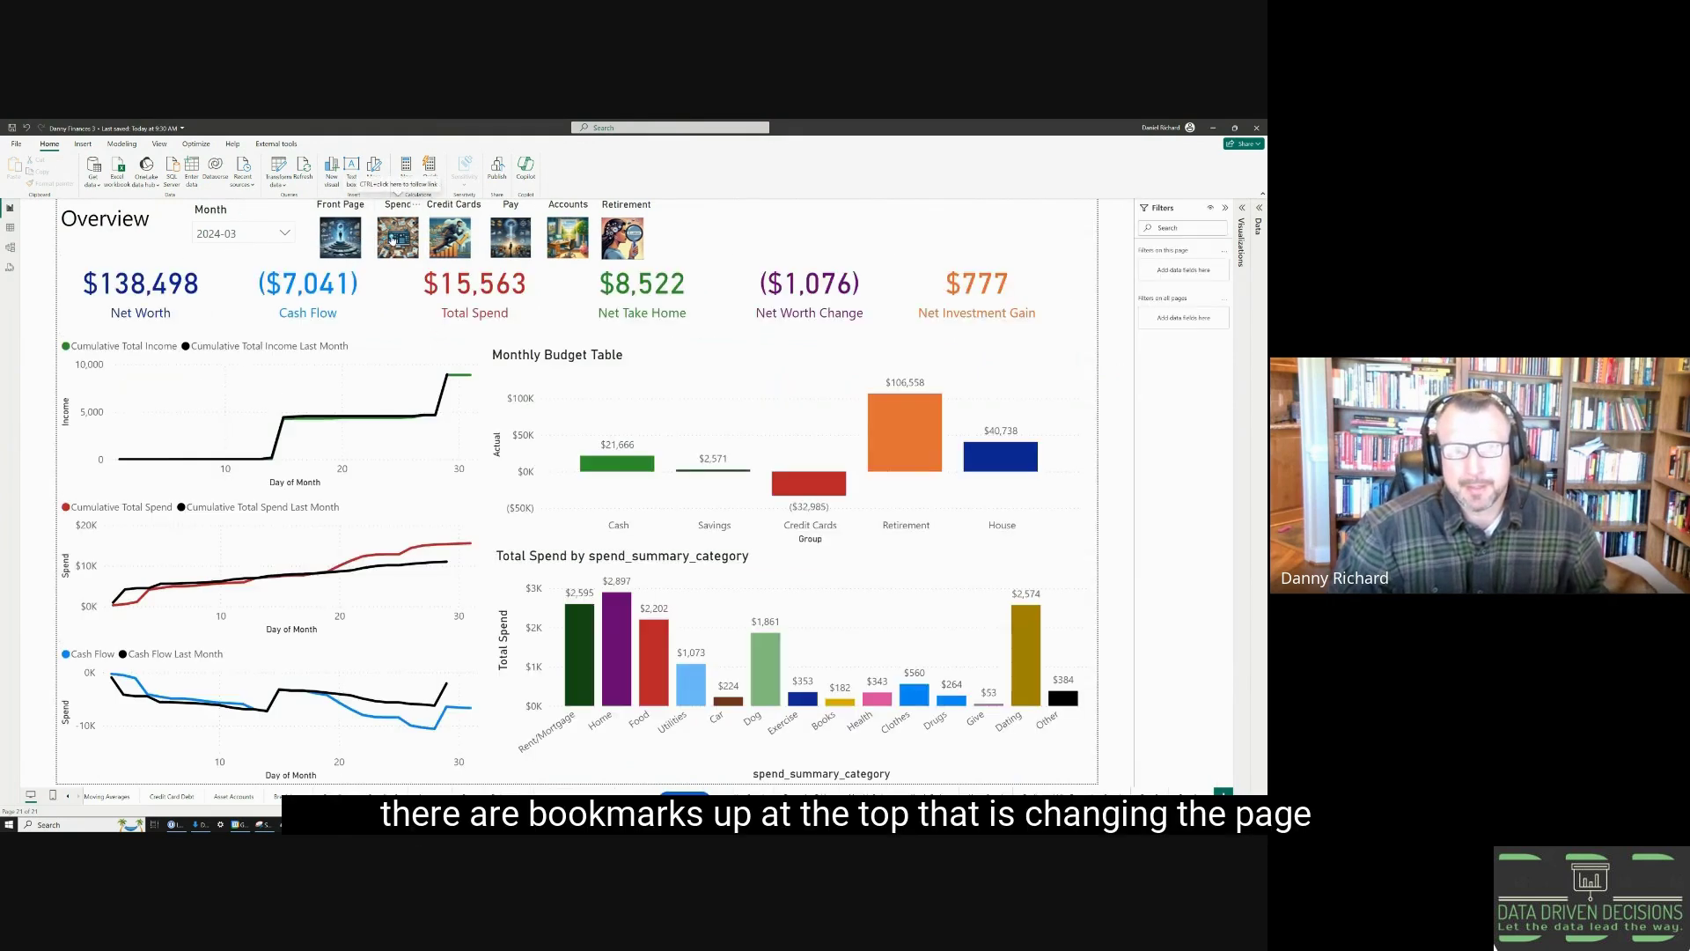
ctrl+click(393, 240)
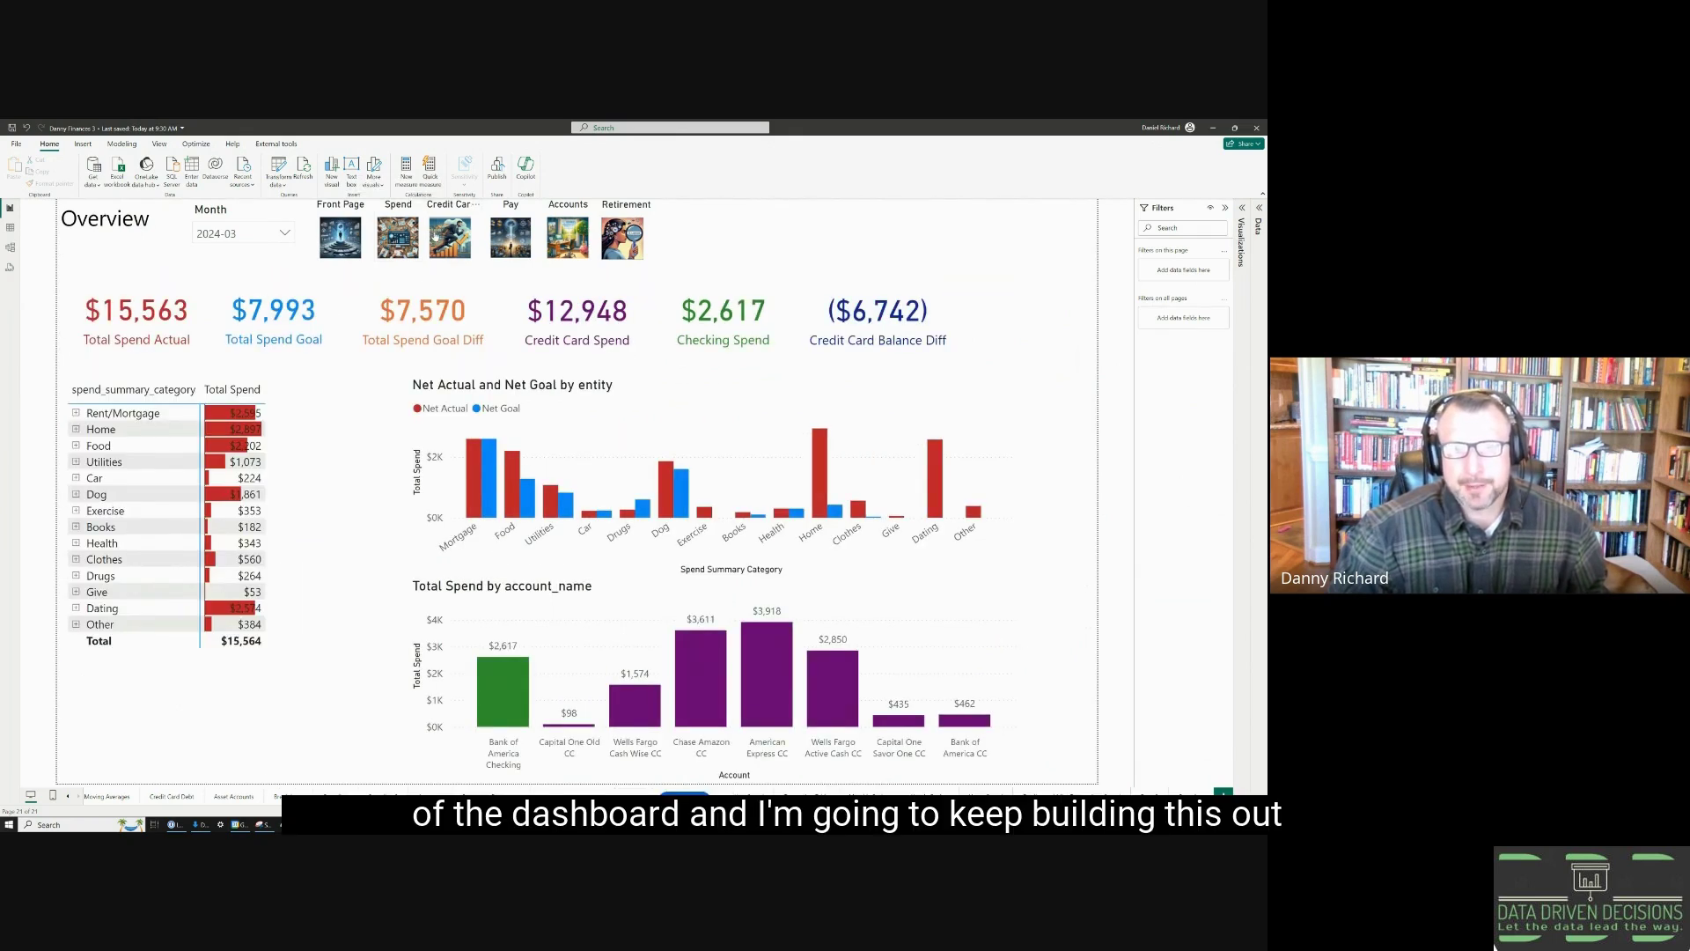
ctrl+click(435, 235)
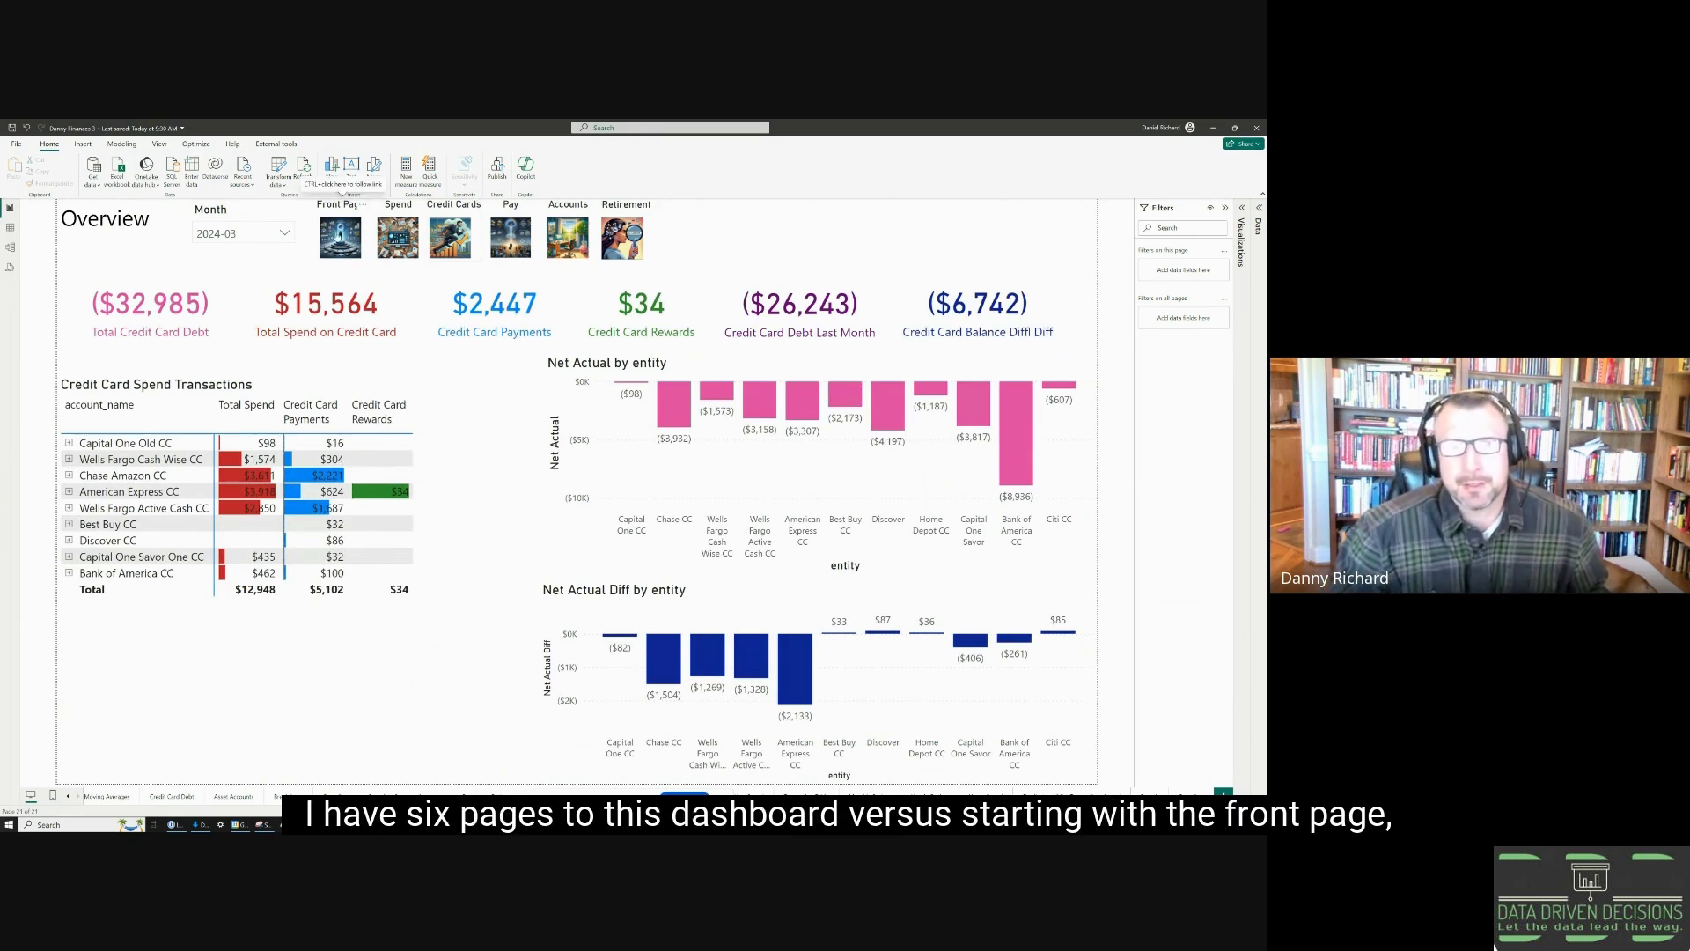
ctrl+click(335, 240)
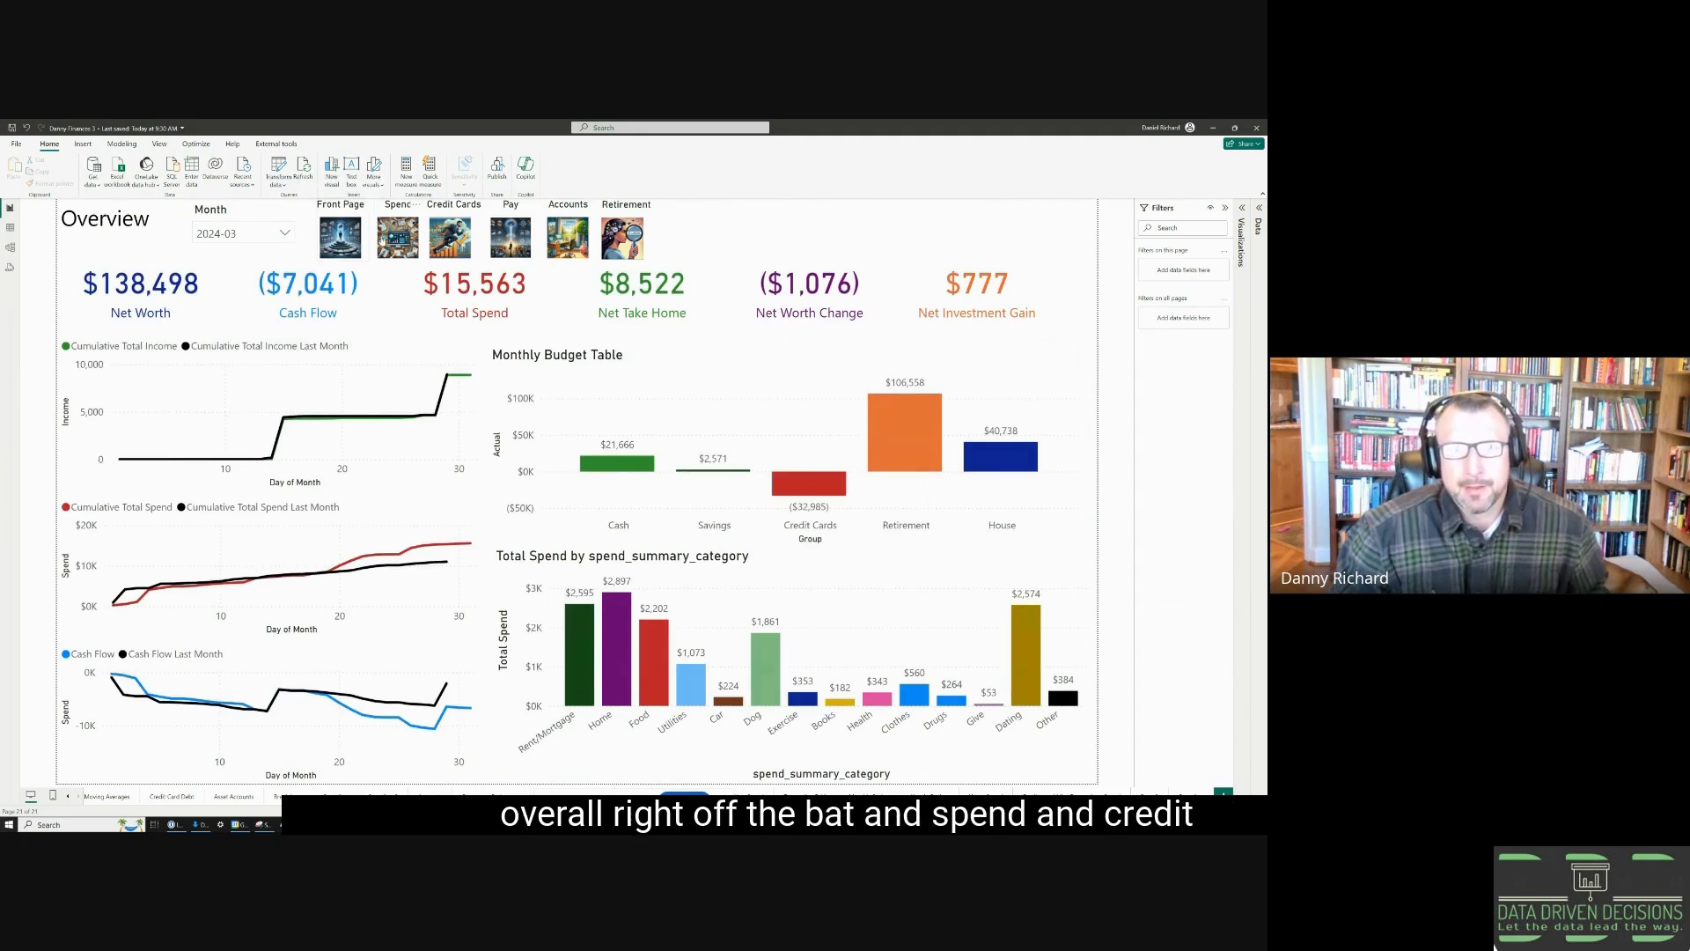
ctrl+click(397, 237)
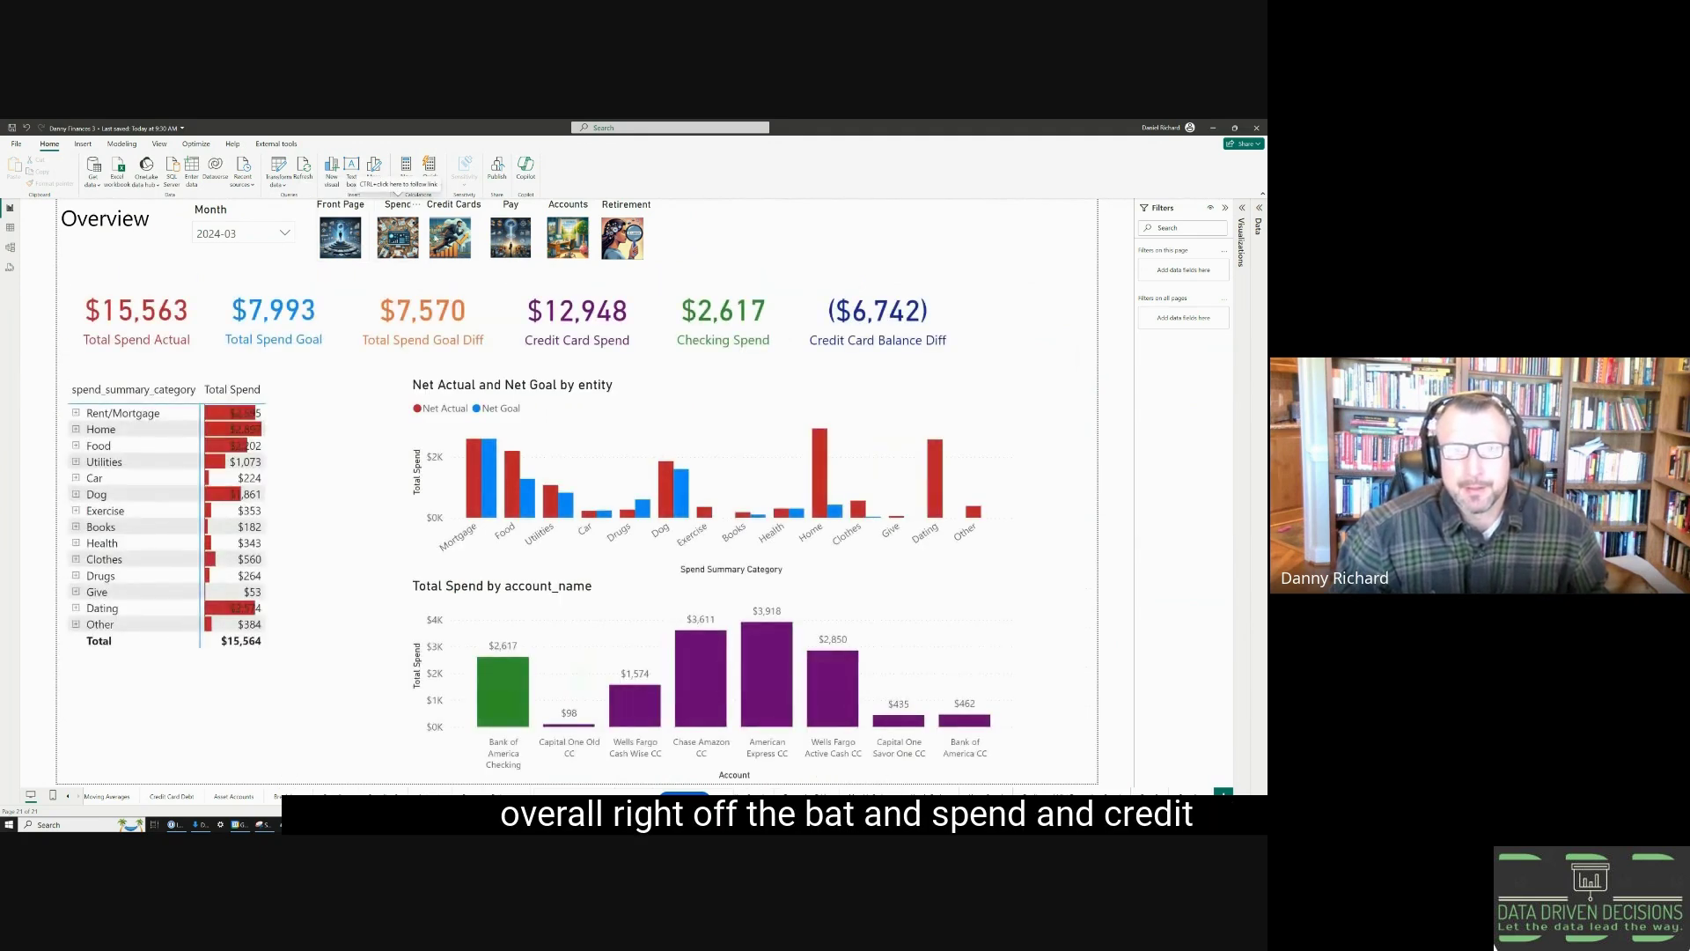
ctrl+click(456, 238)
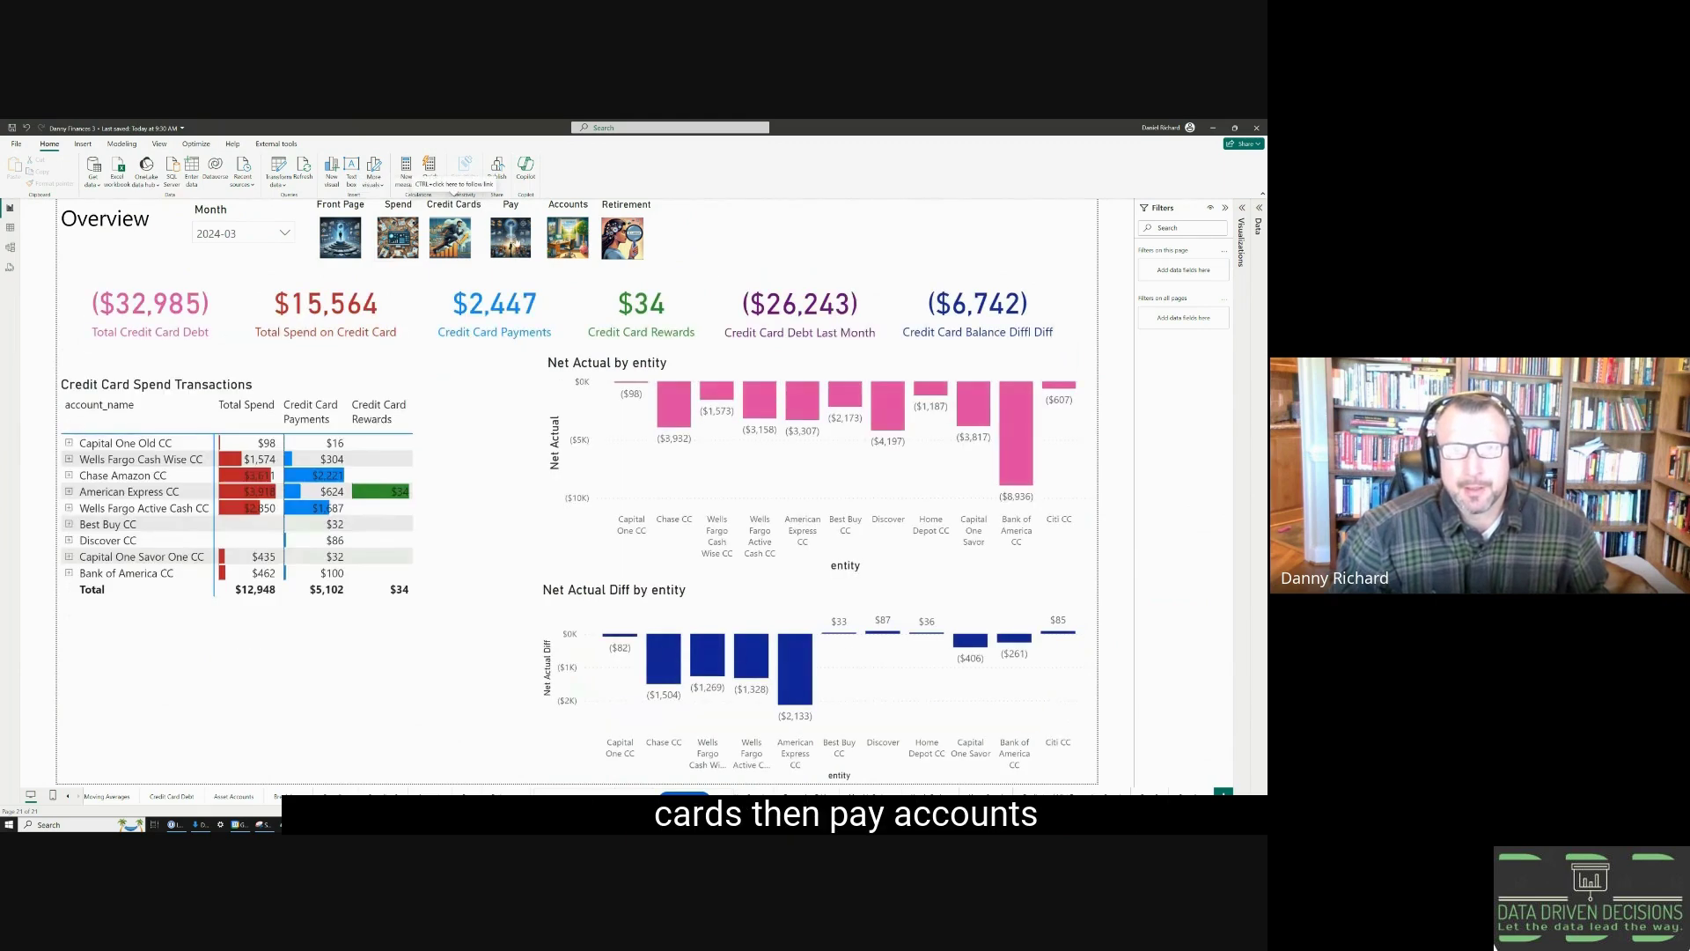
ctrl+click(513, 239)
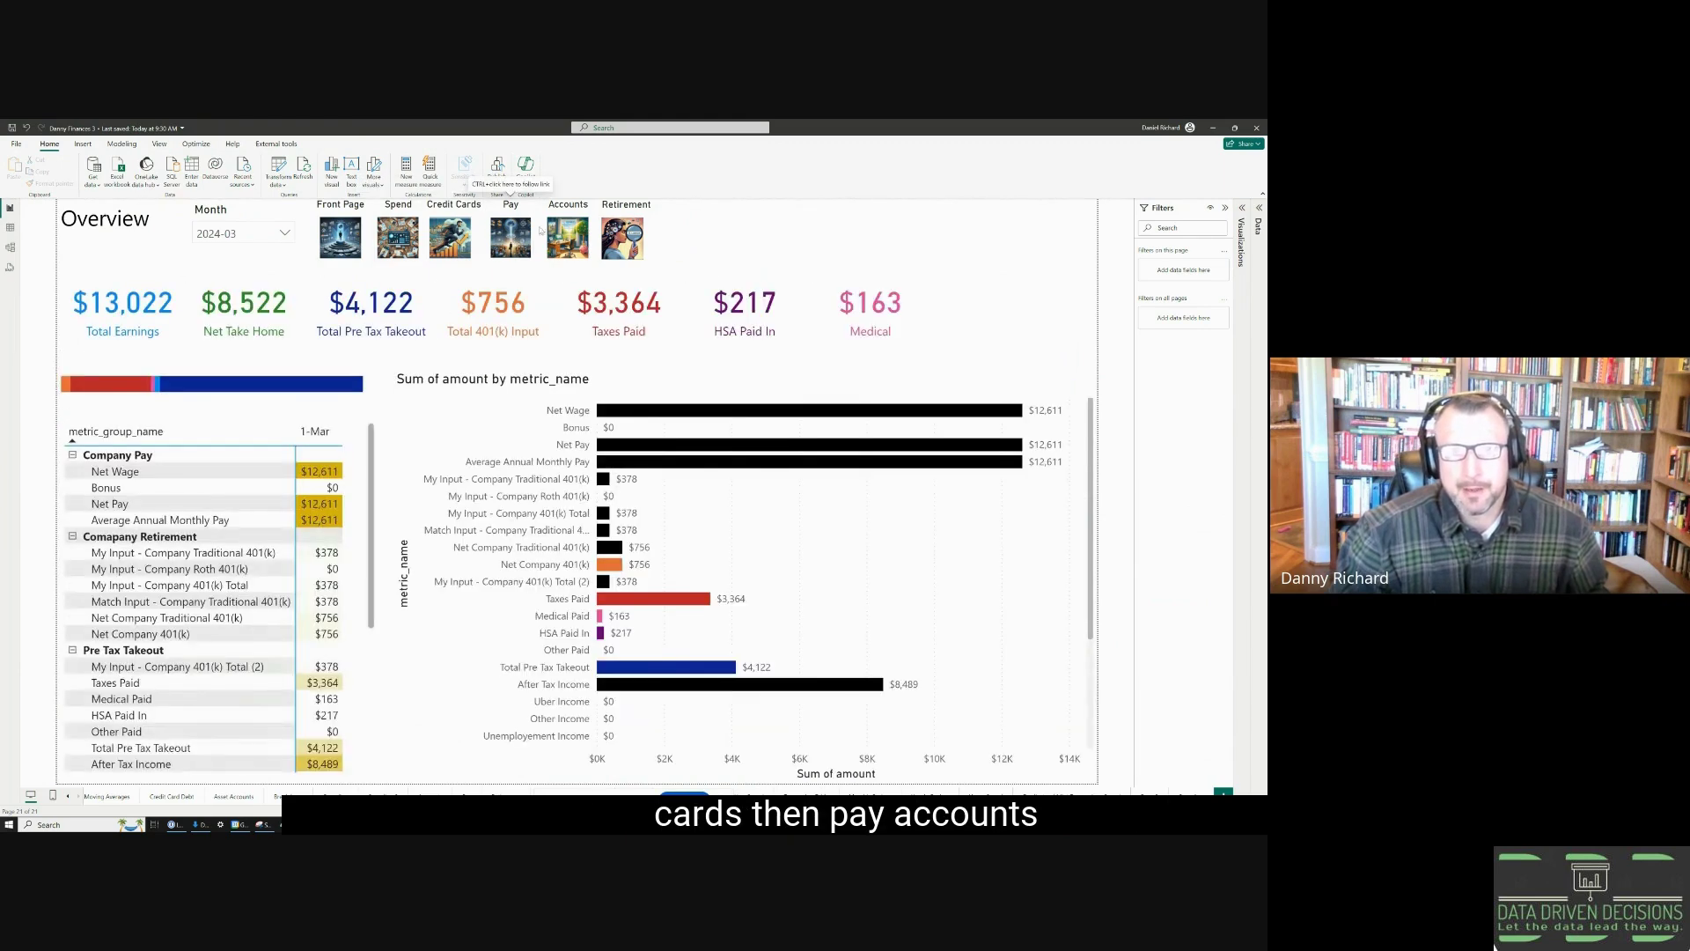
ctrl+click(568, 233)
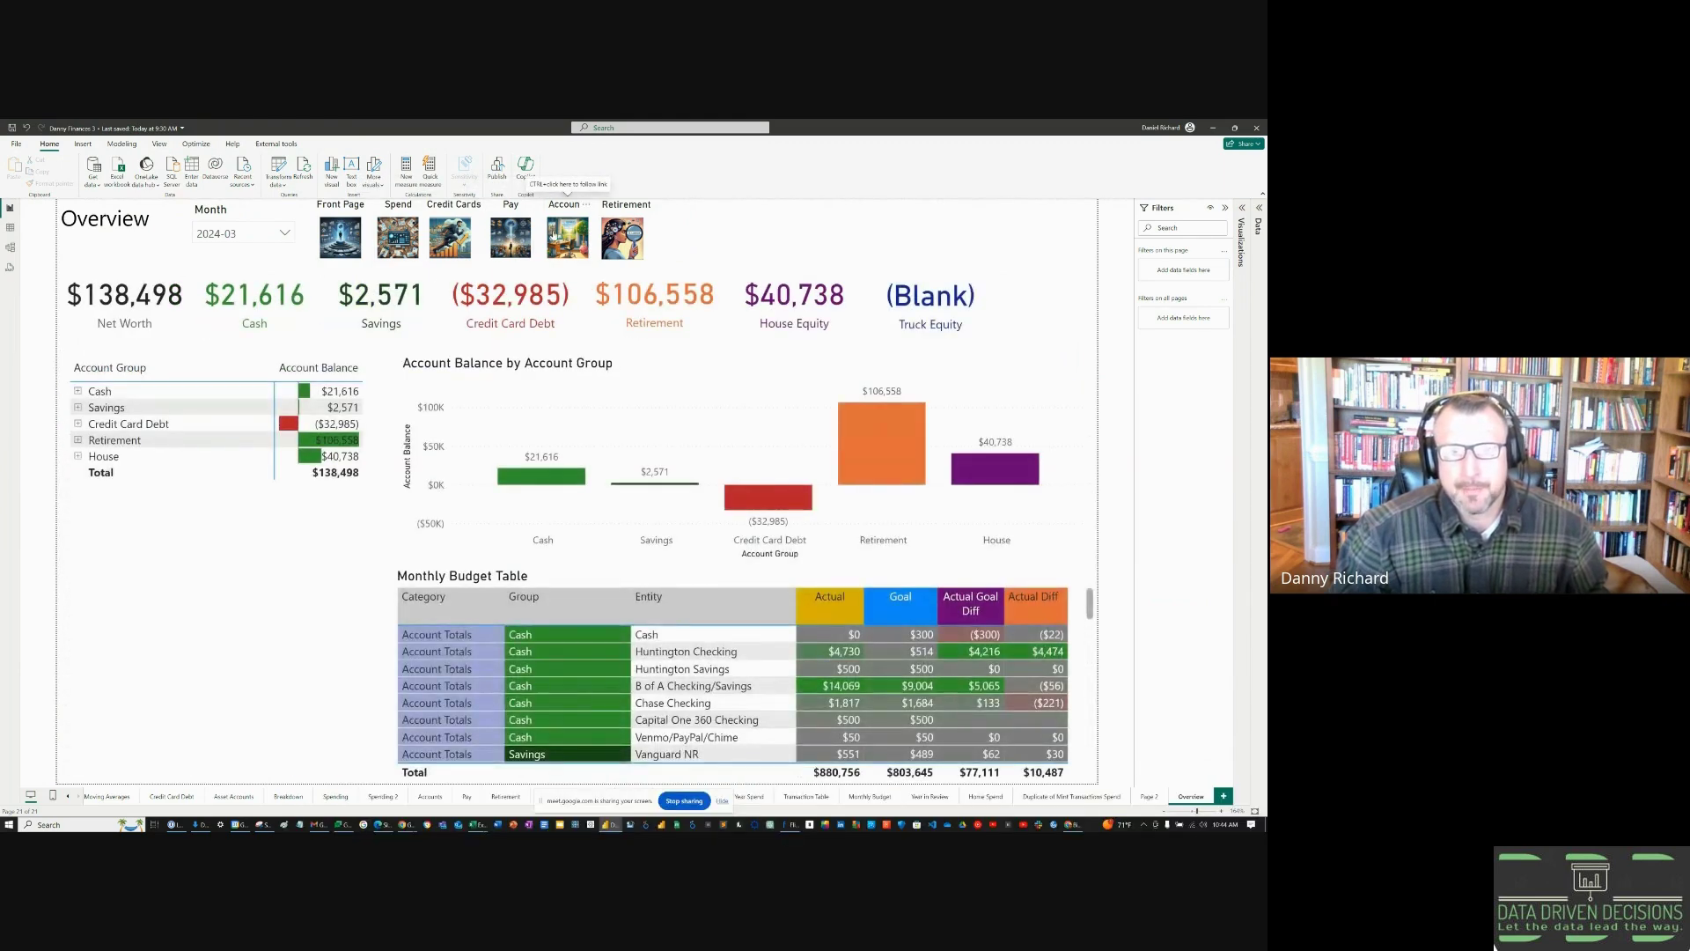
ctrl+click(622, 246)
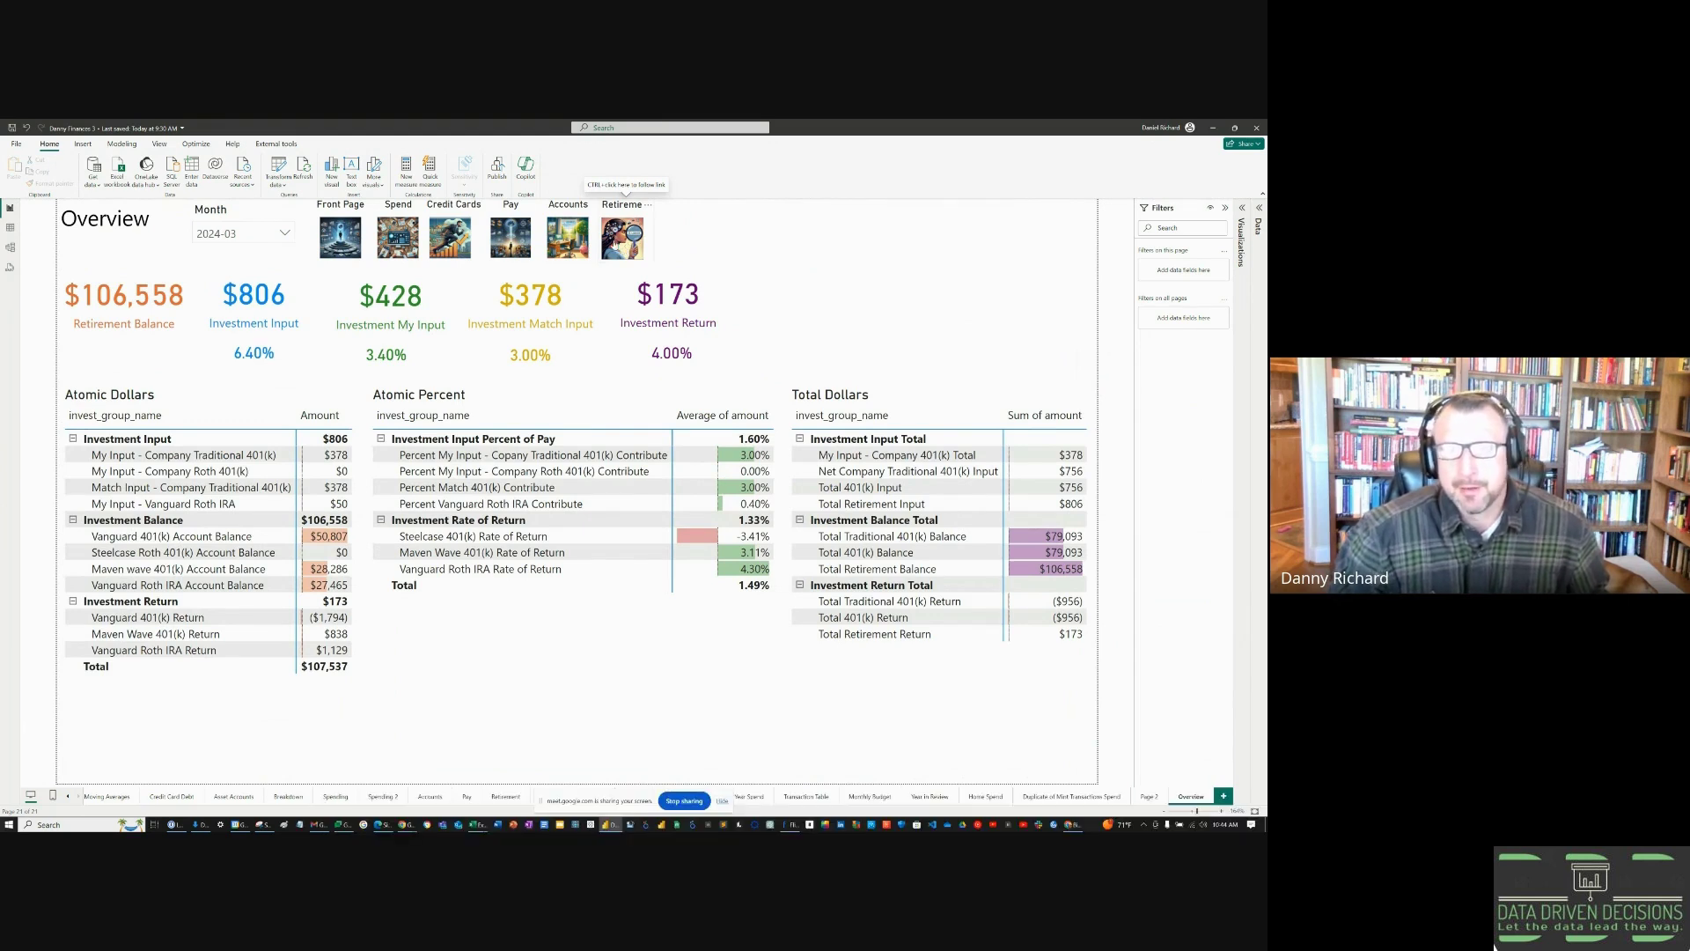
- Duplicate the Retirement nav button and title the copy Transactions
click(623, 236)
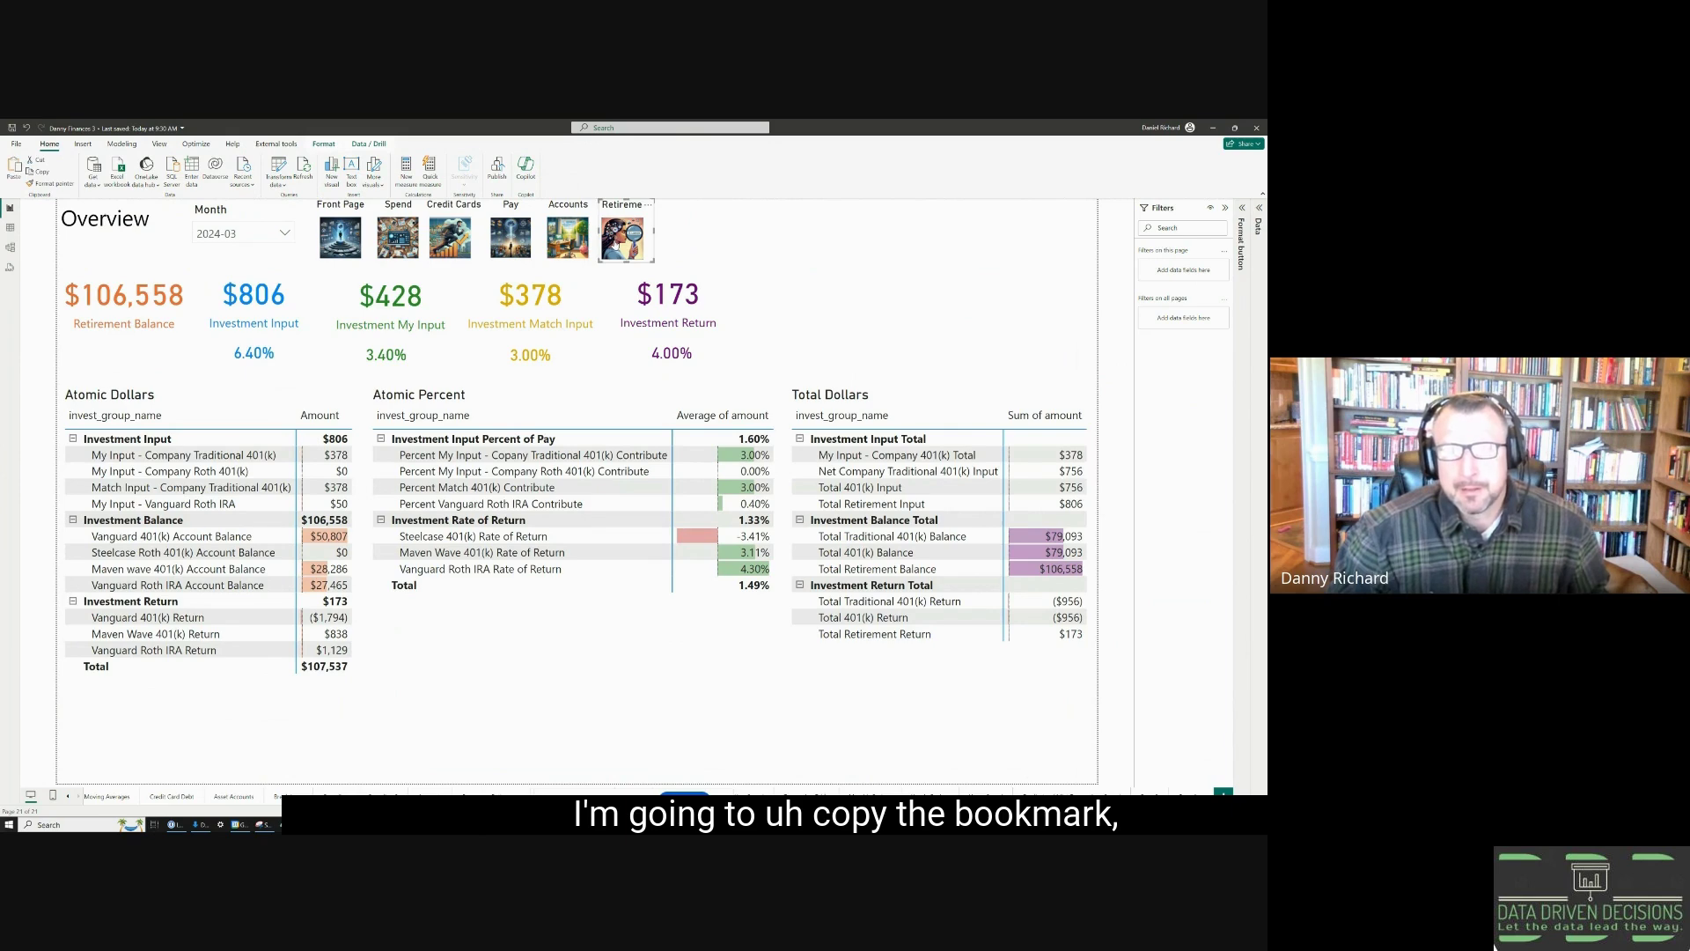
key(ctrl+c)
key(ctrl+v)
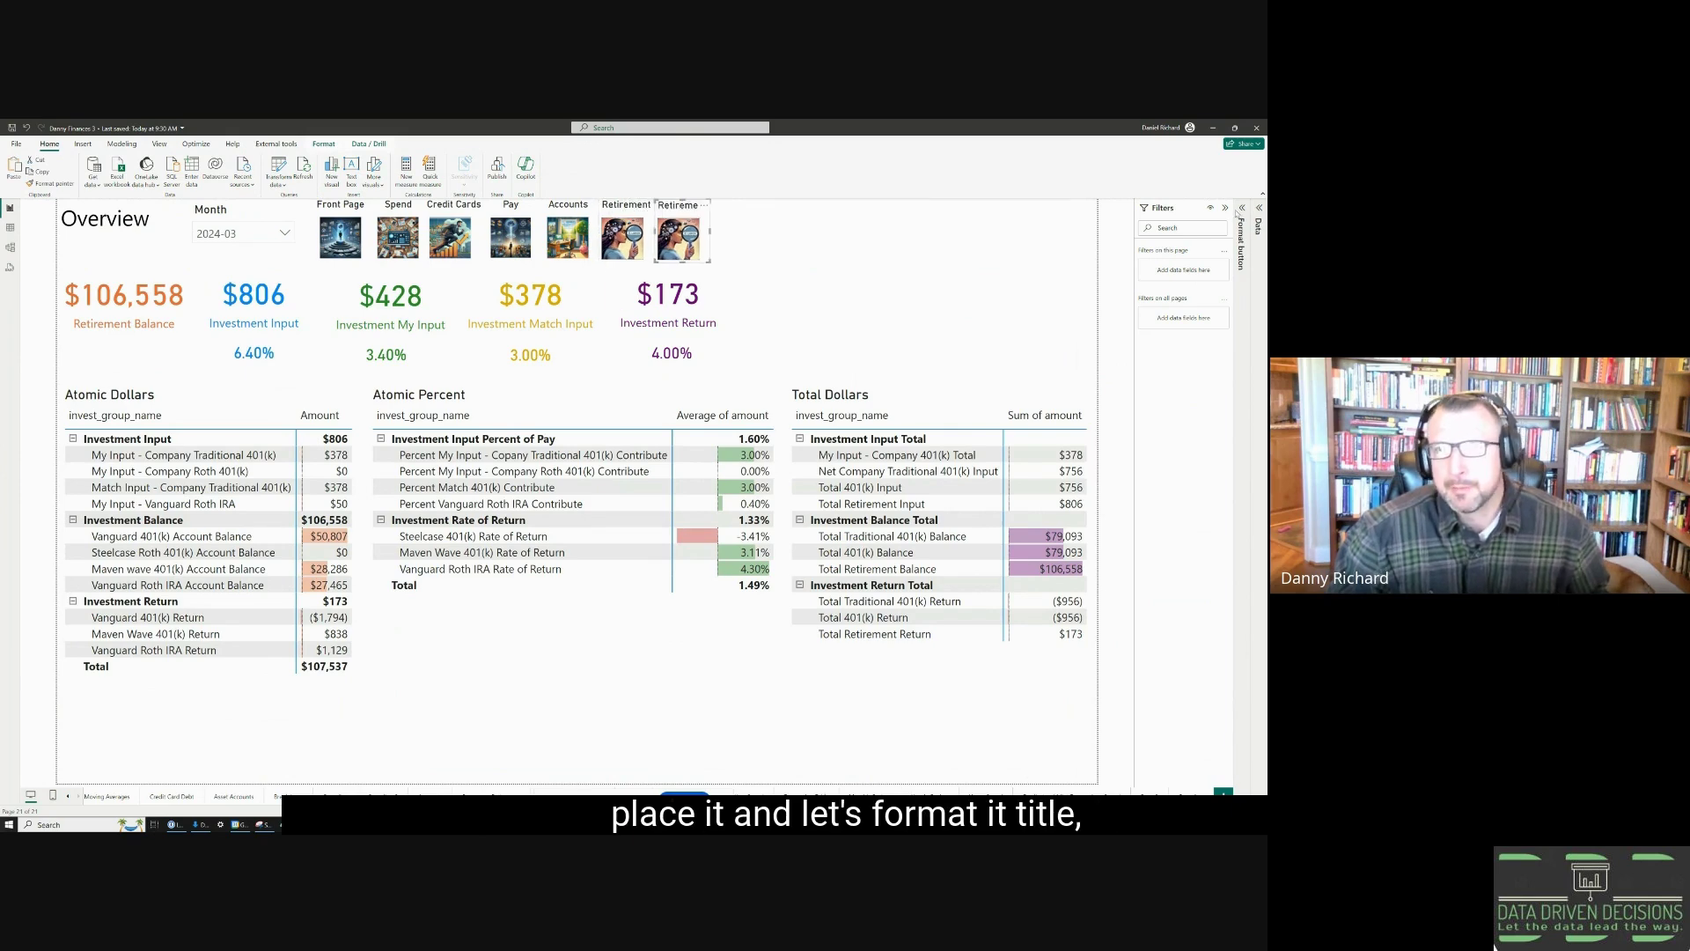
click(1242, 212)
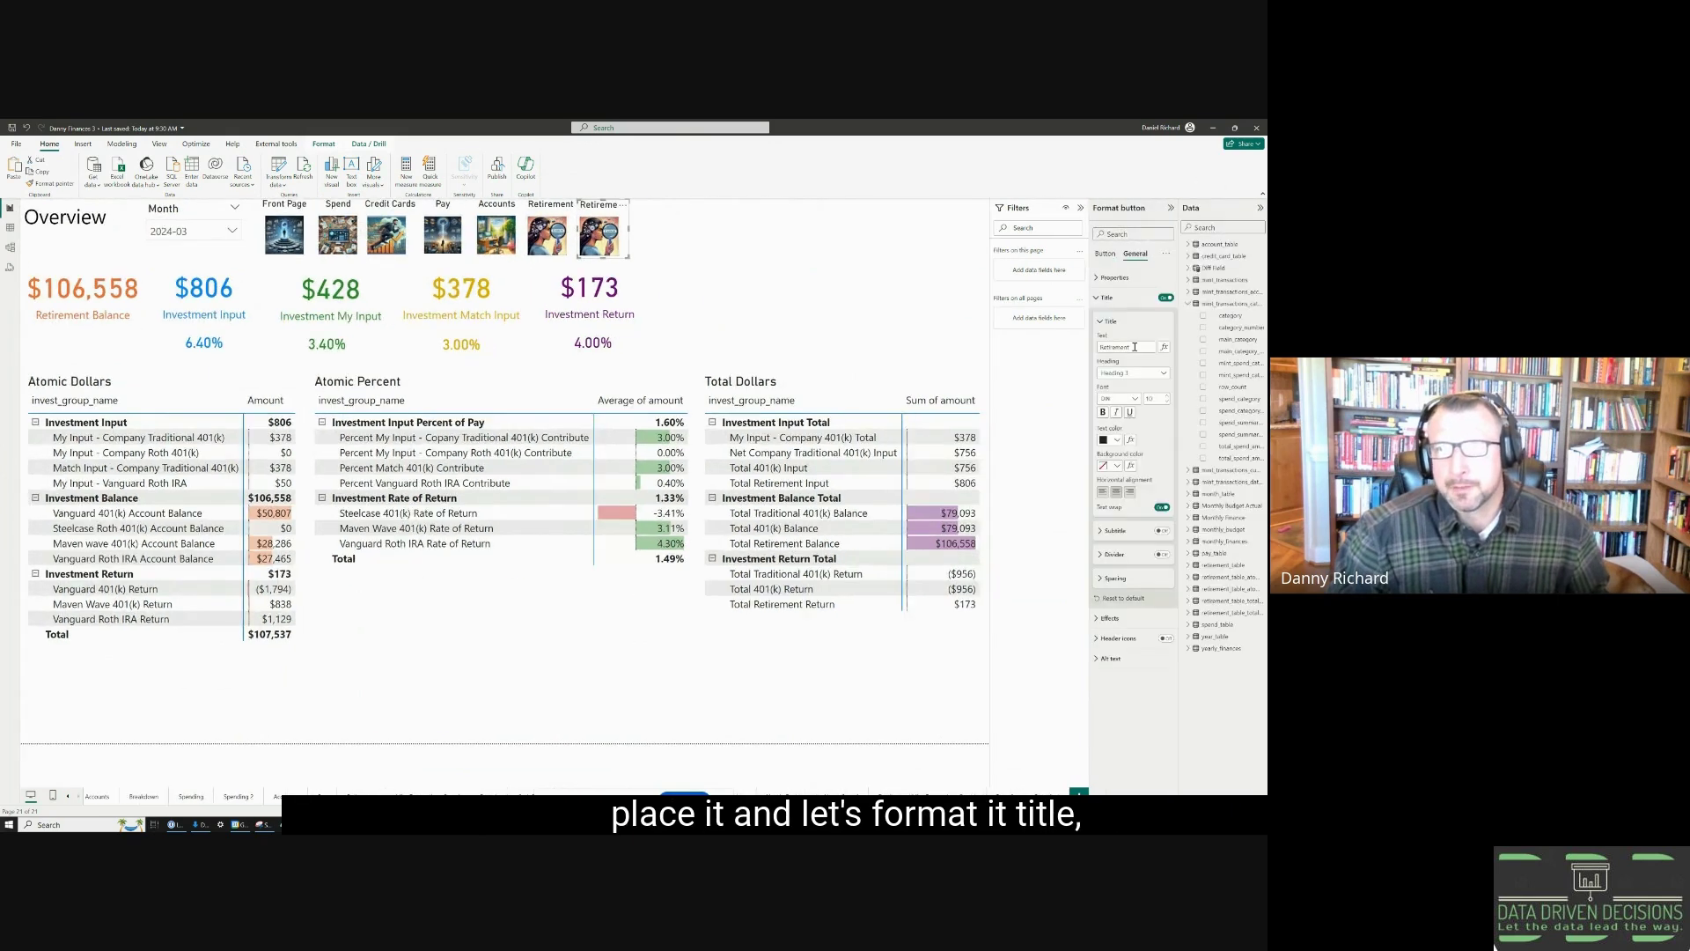
text(Tra)
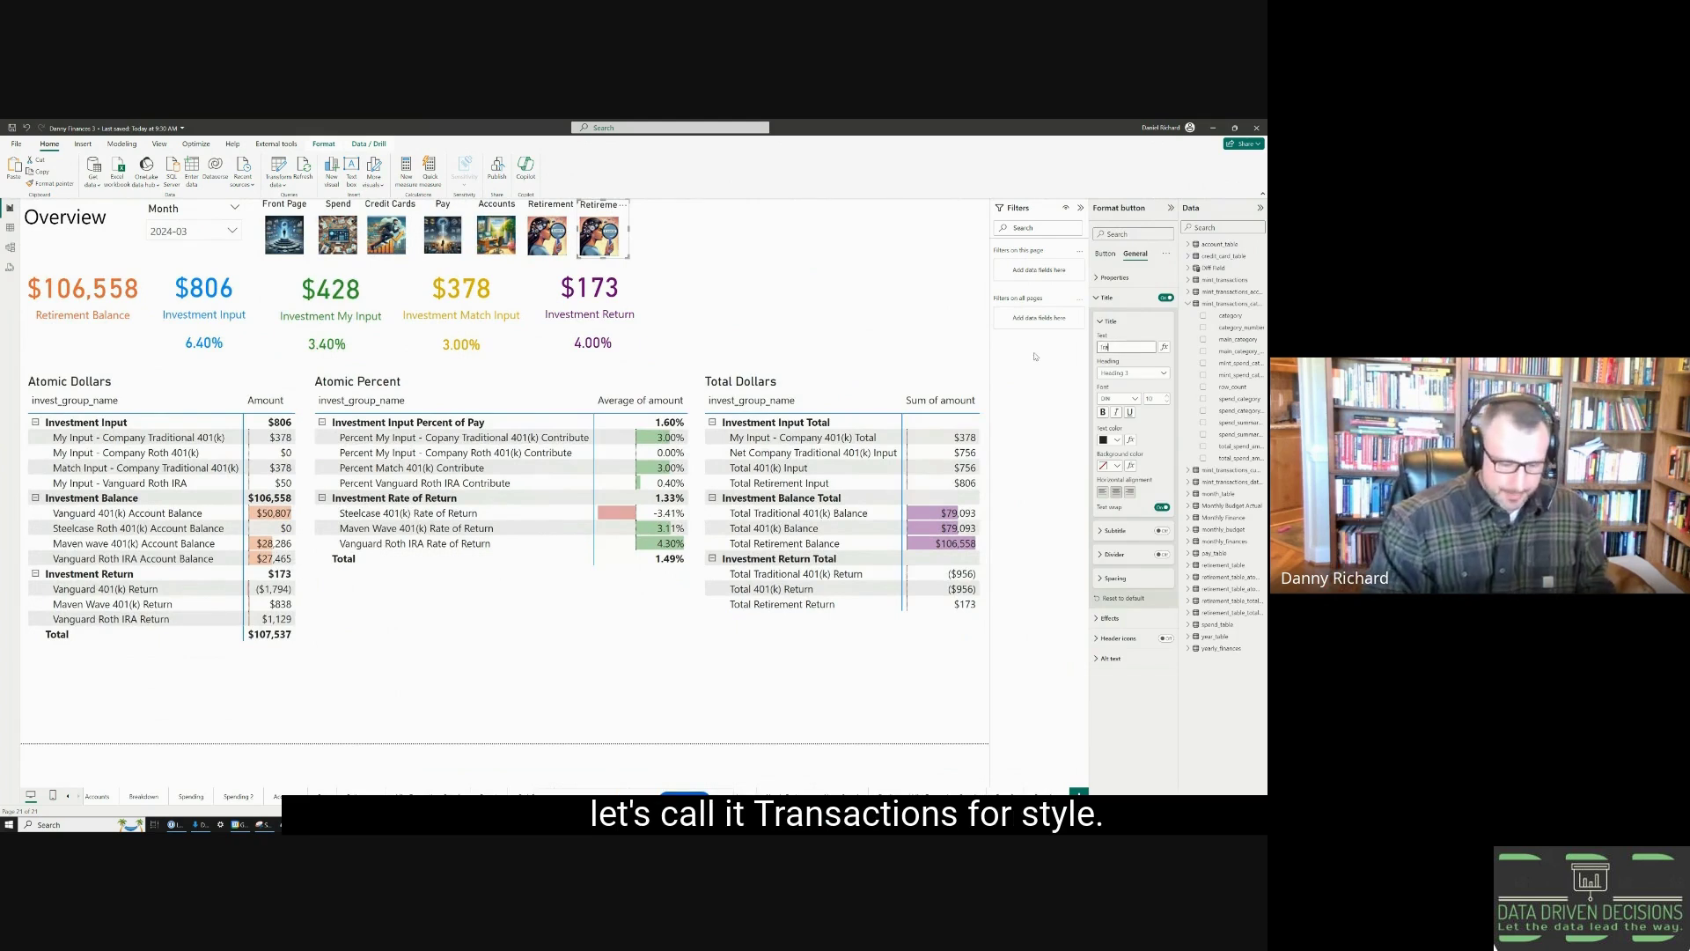
text(nsactions)
key(Return)
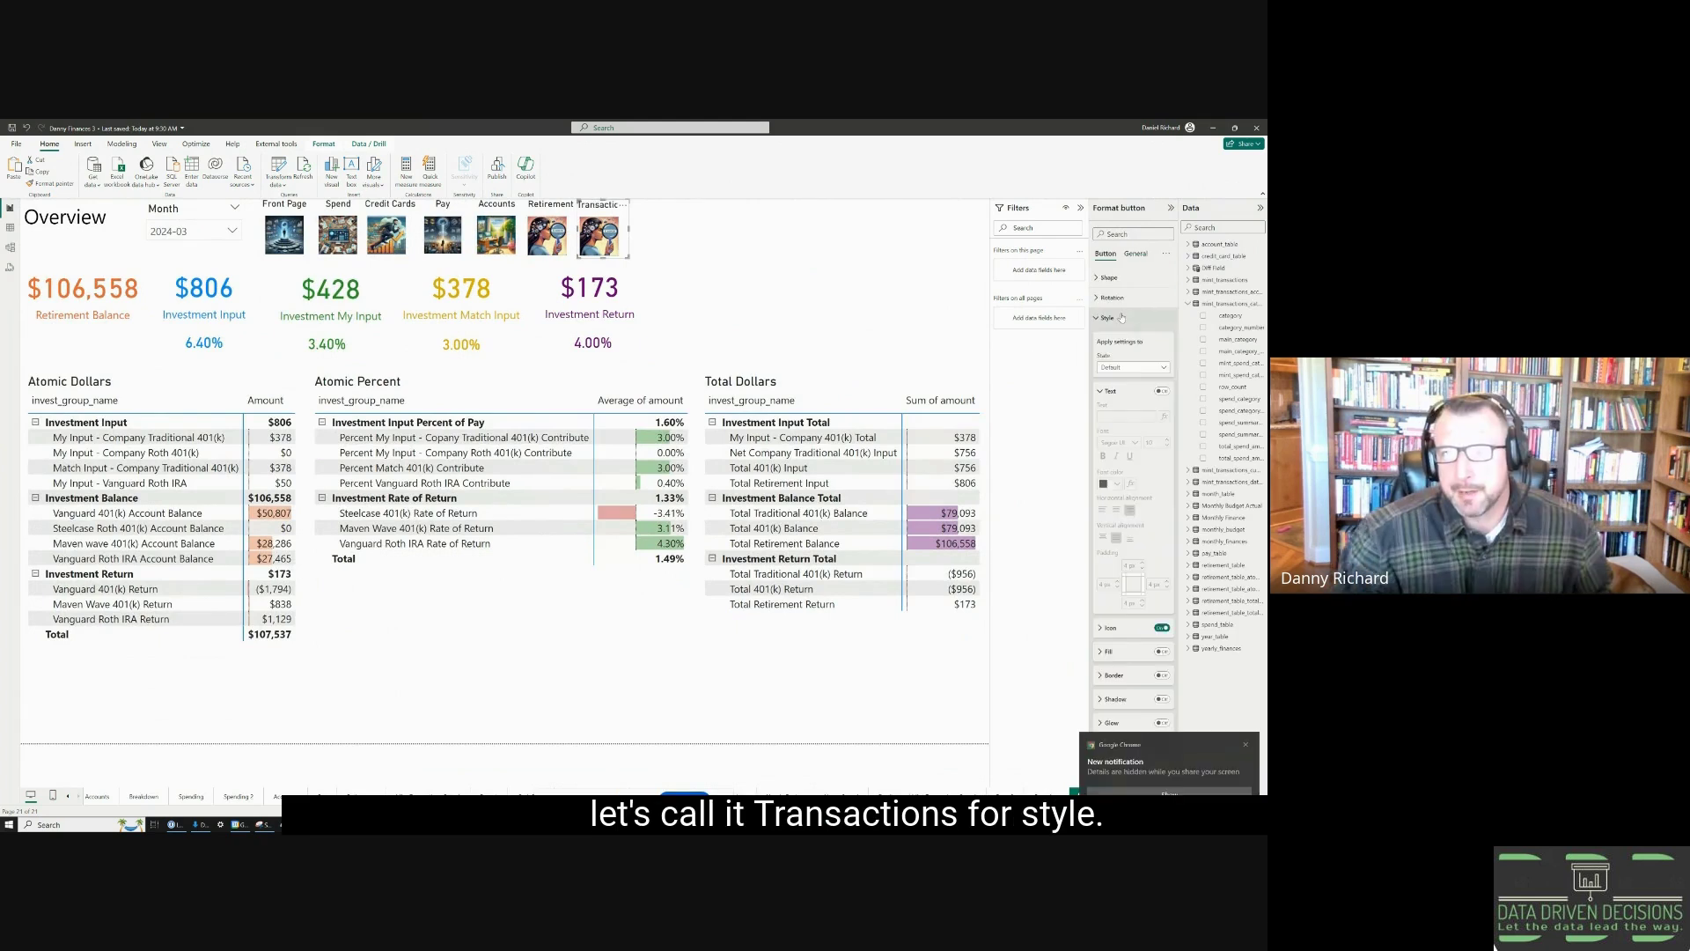
- Replace the copied Retirement picture on the Transactions button with a new image
click(1120, 629)
click(1166, 670)
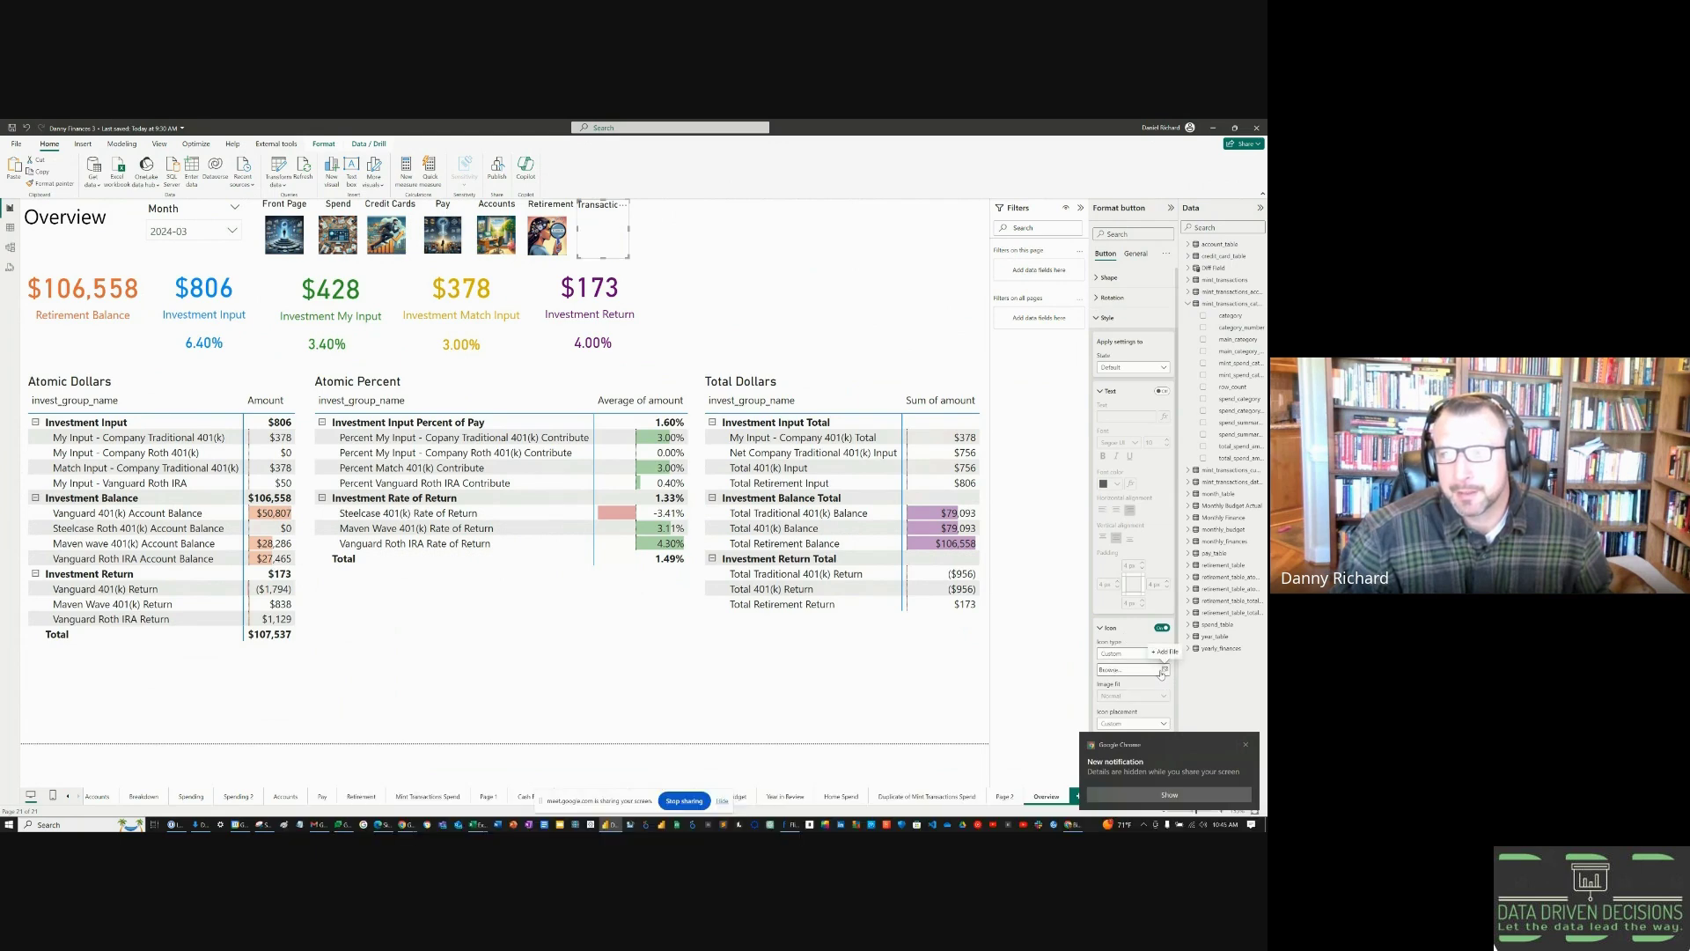
click(1165, 670)
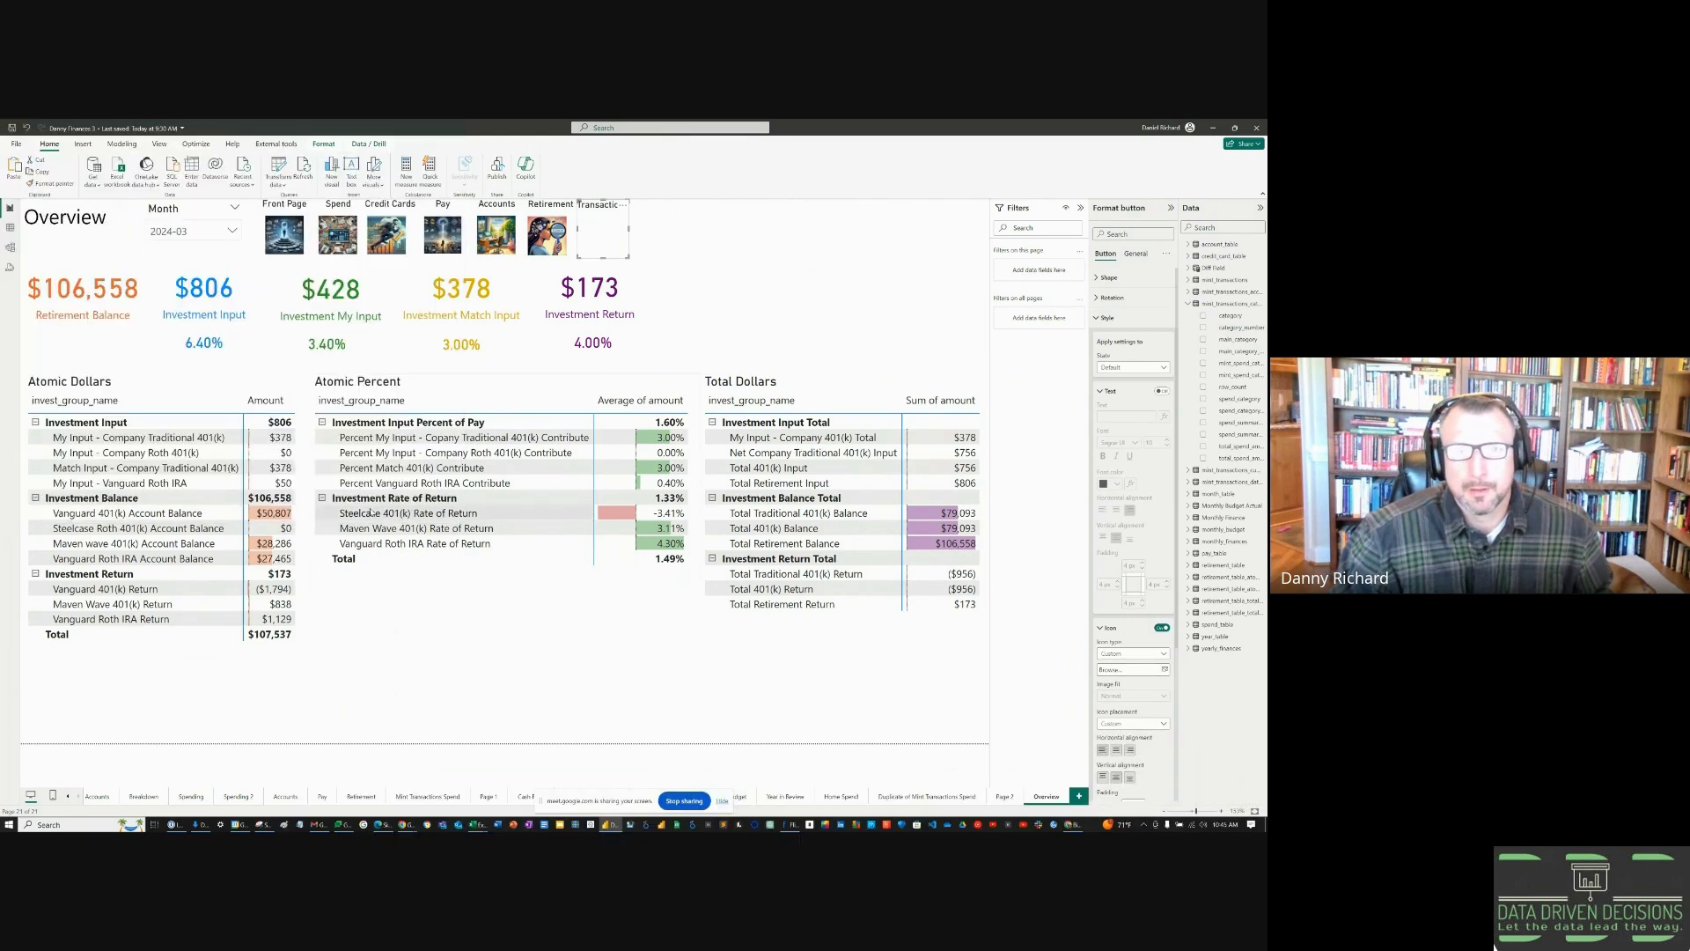
click(413, 493)
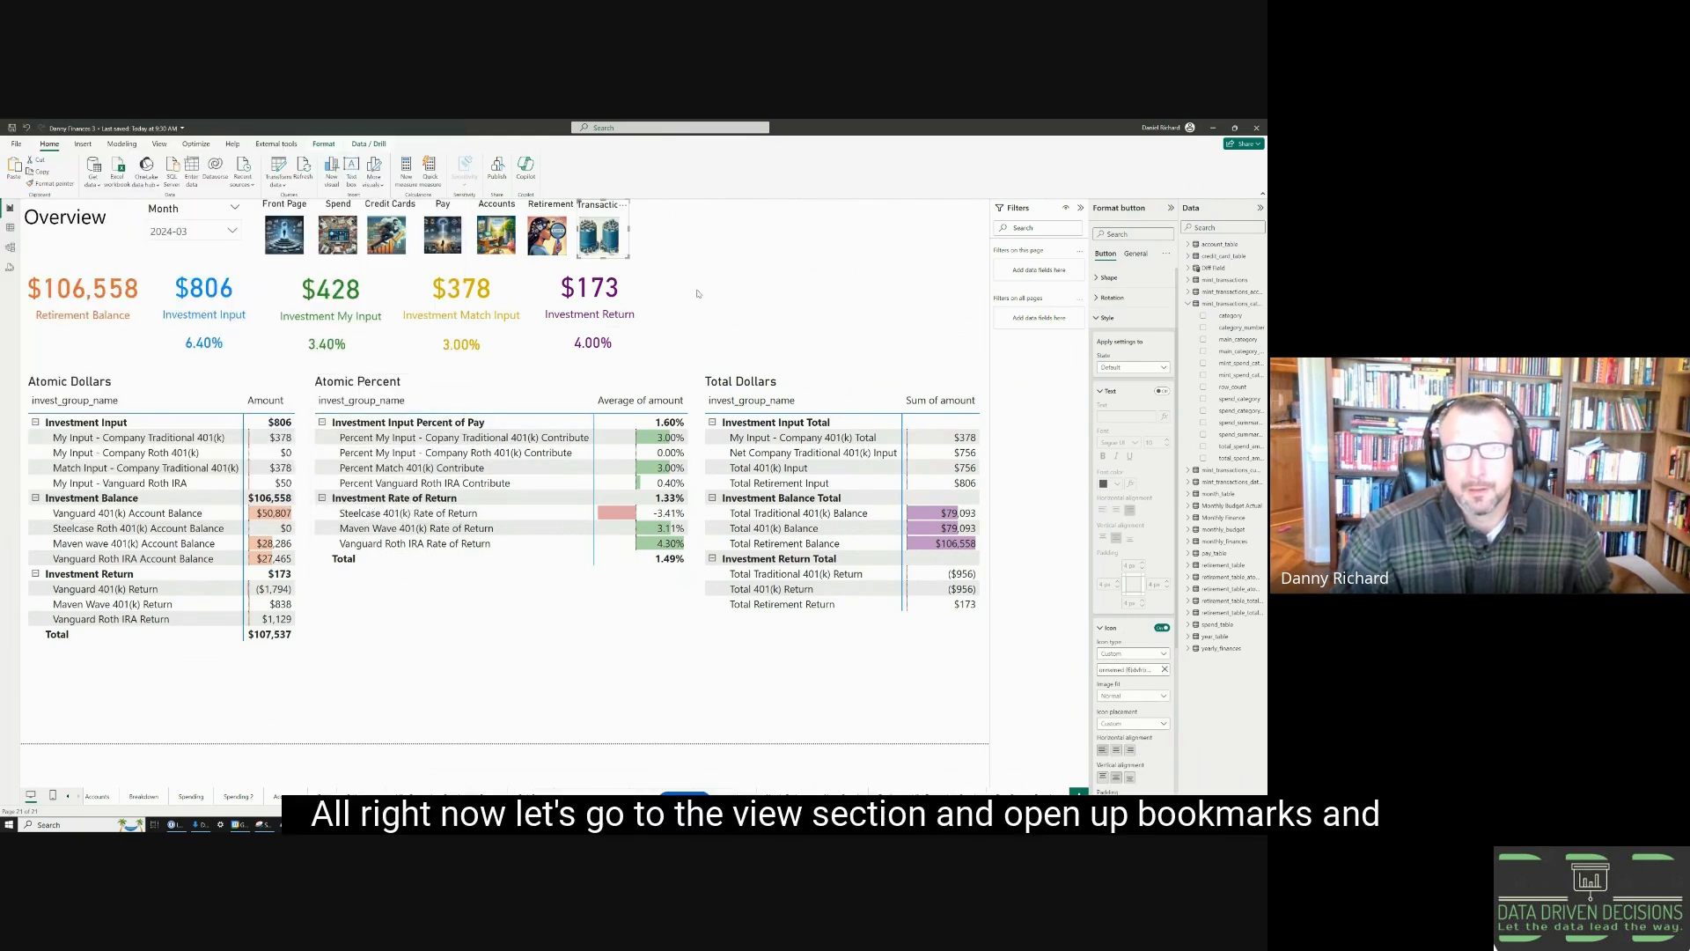
- Open the Bookmarks and Selection panes from the View ribbon
click(653, 265)
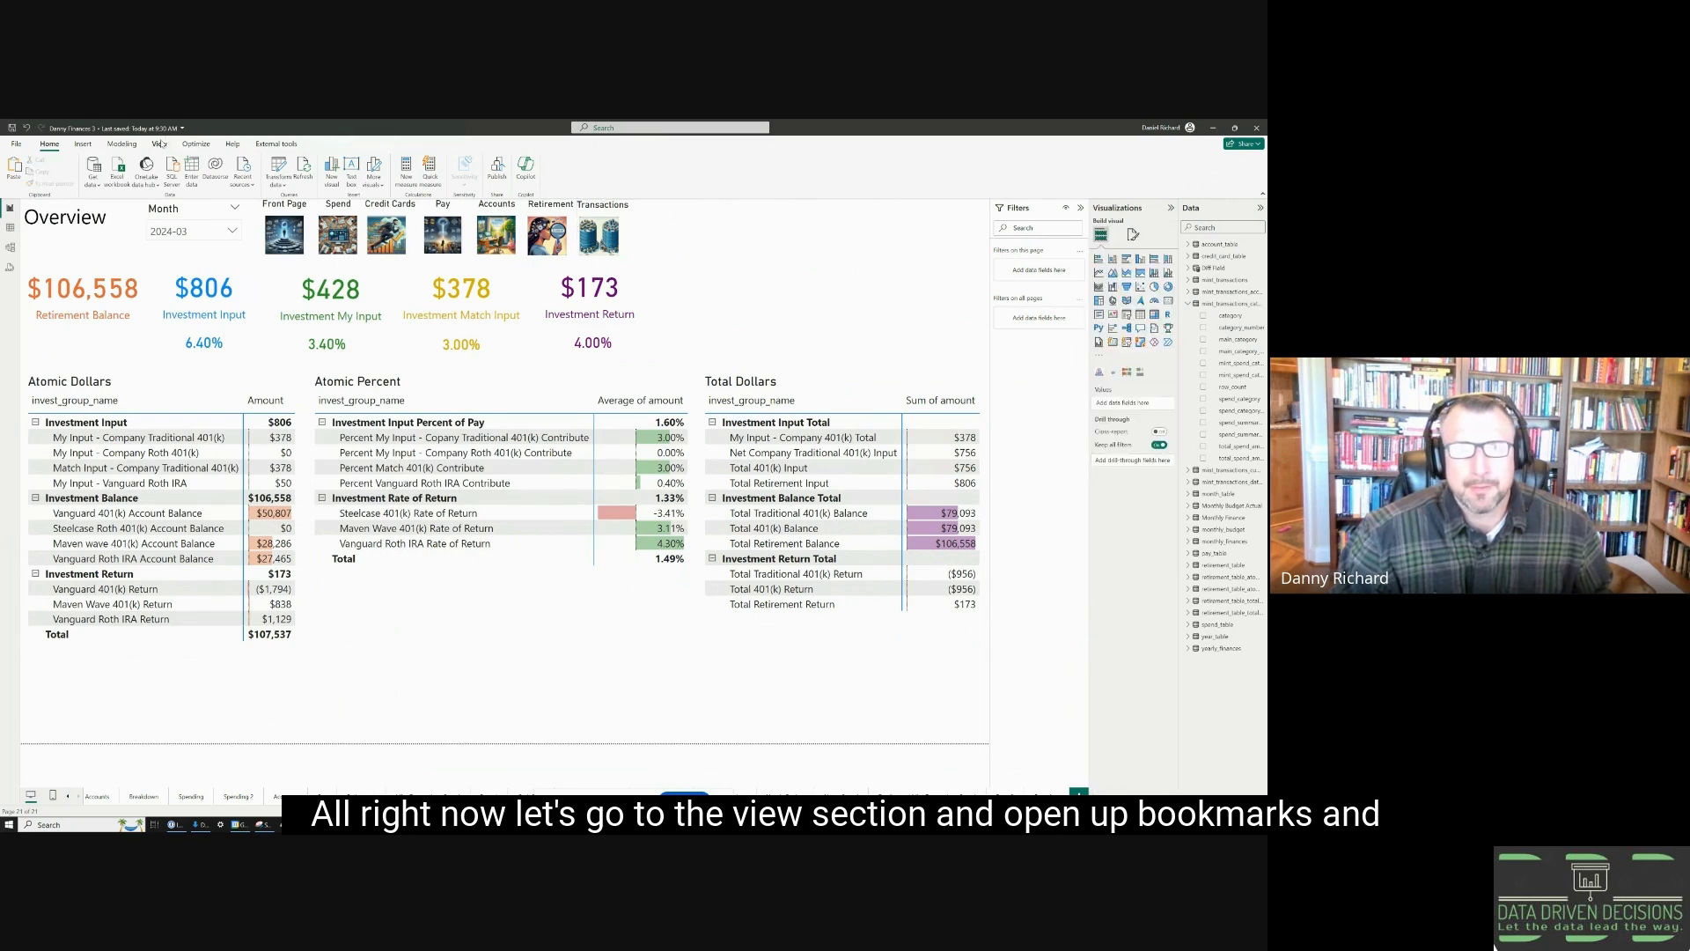
click(161, 144)
click(399, 165)
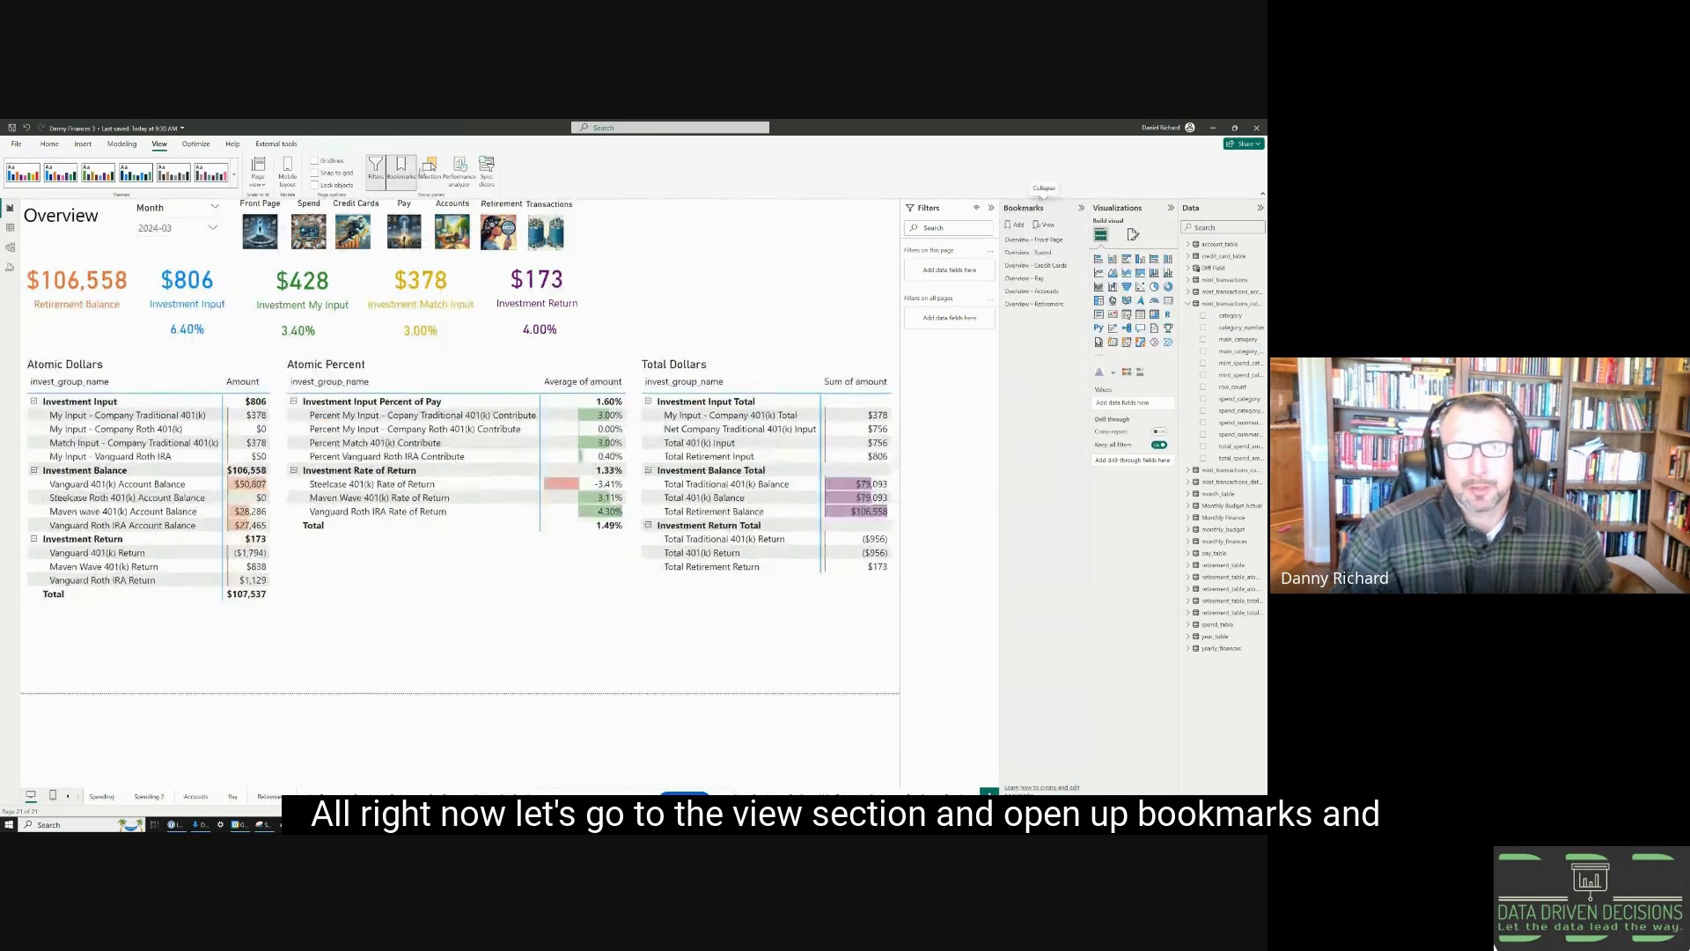
click(430, 166)
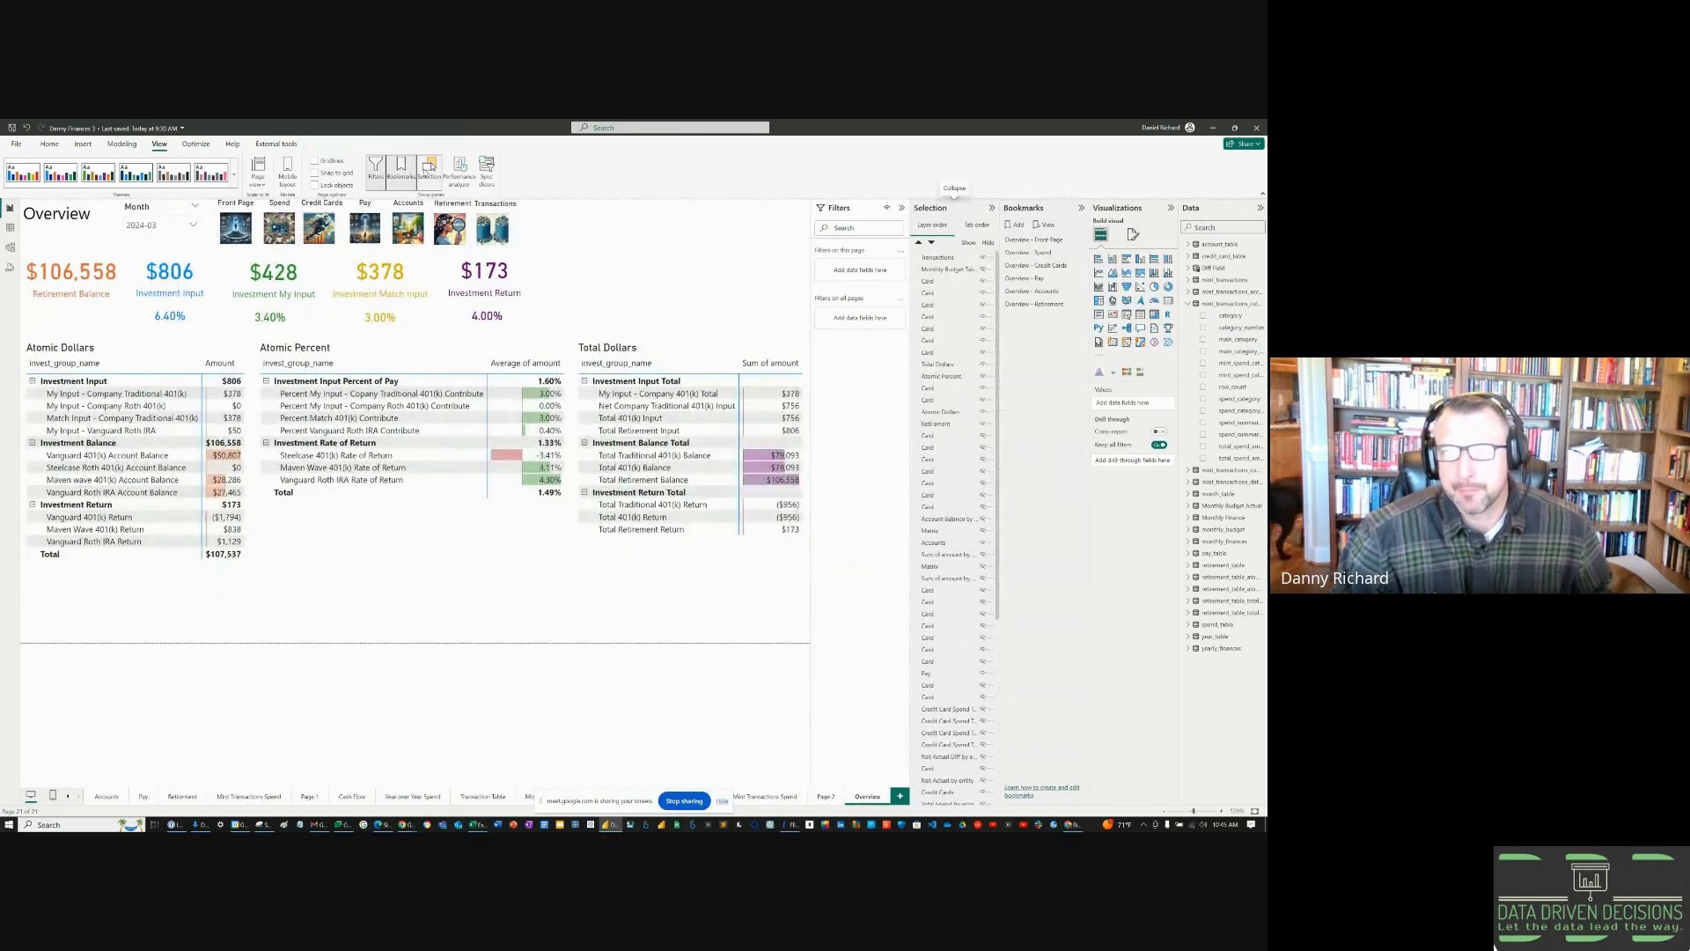
- Add a bookmark named Overview - Transactions with its Data option turned off
click(1017, 225)
right_click(1022, 319)
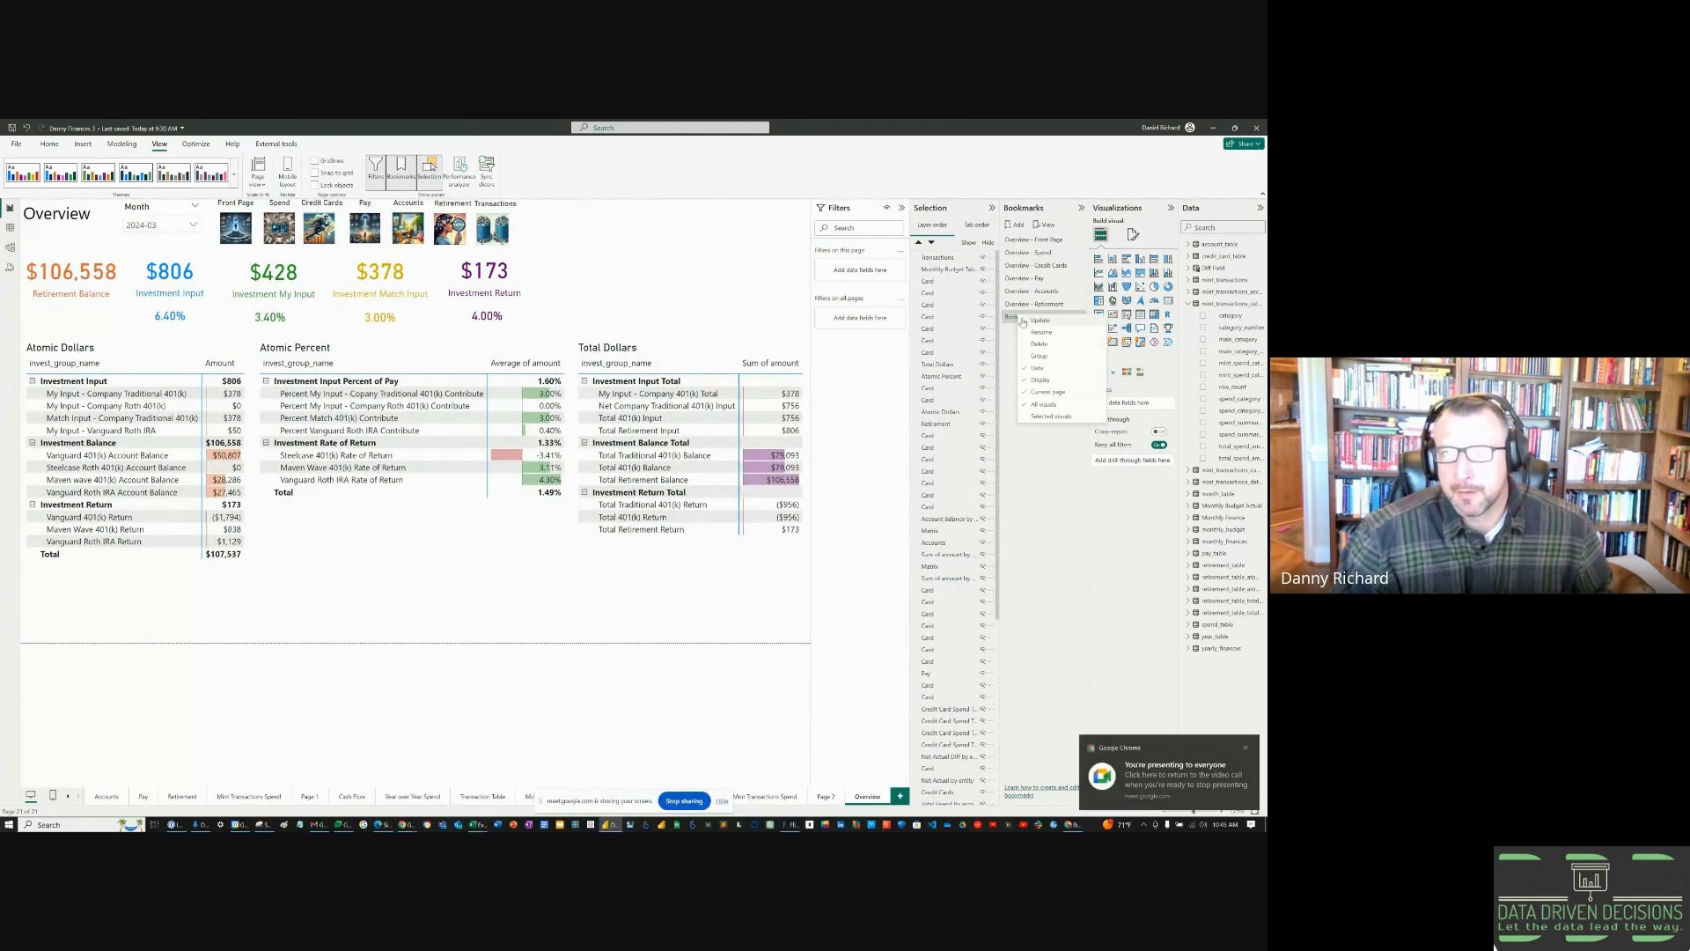
click(1042, 332)
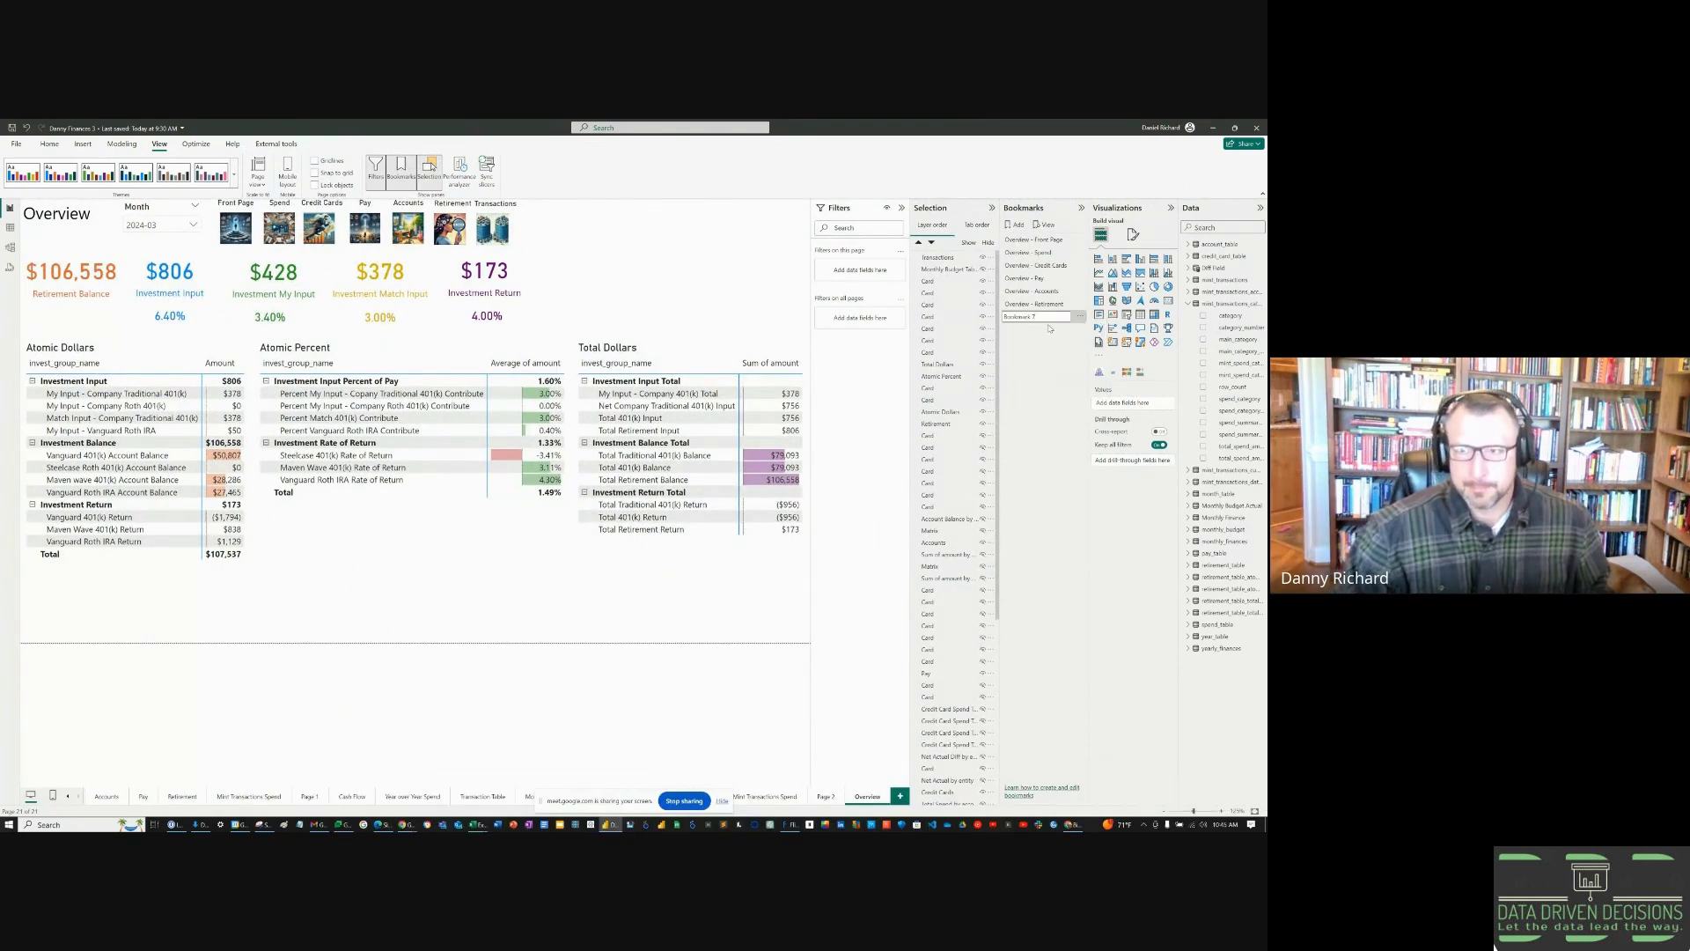
text(Overview - Transactions)
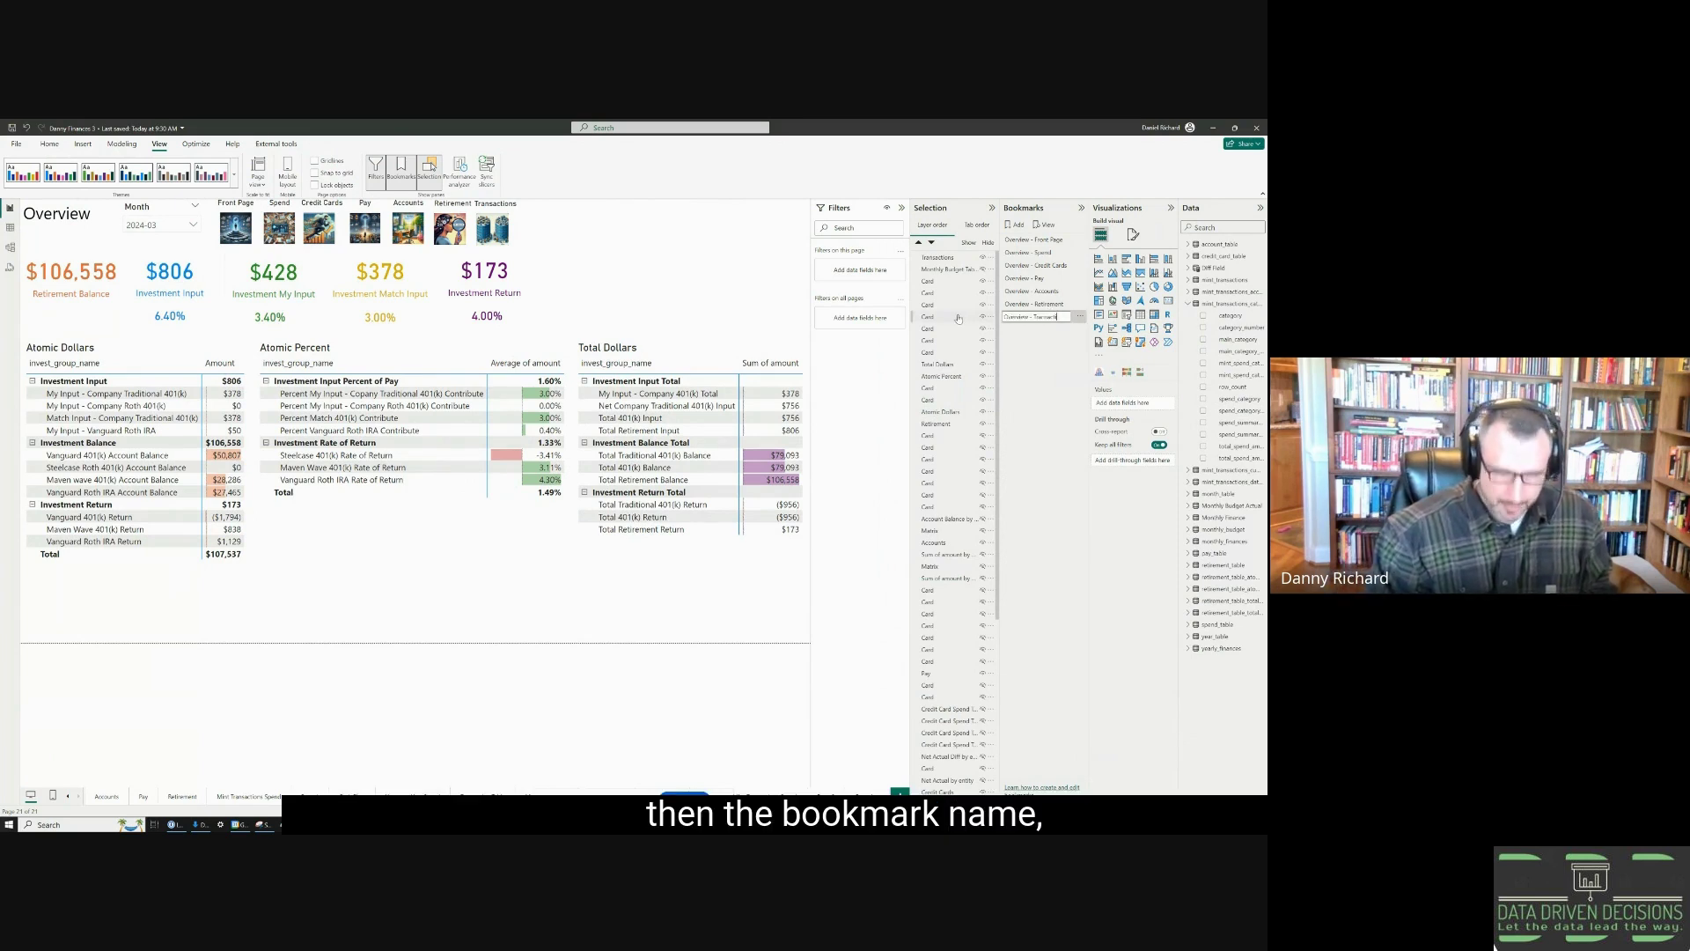
click(1079, 316)
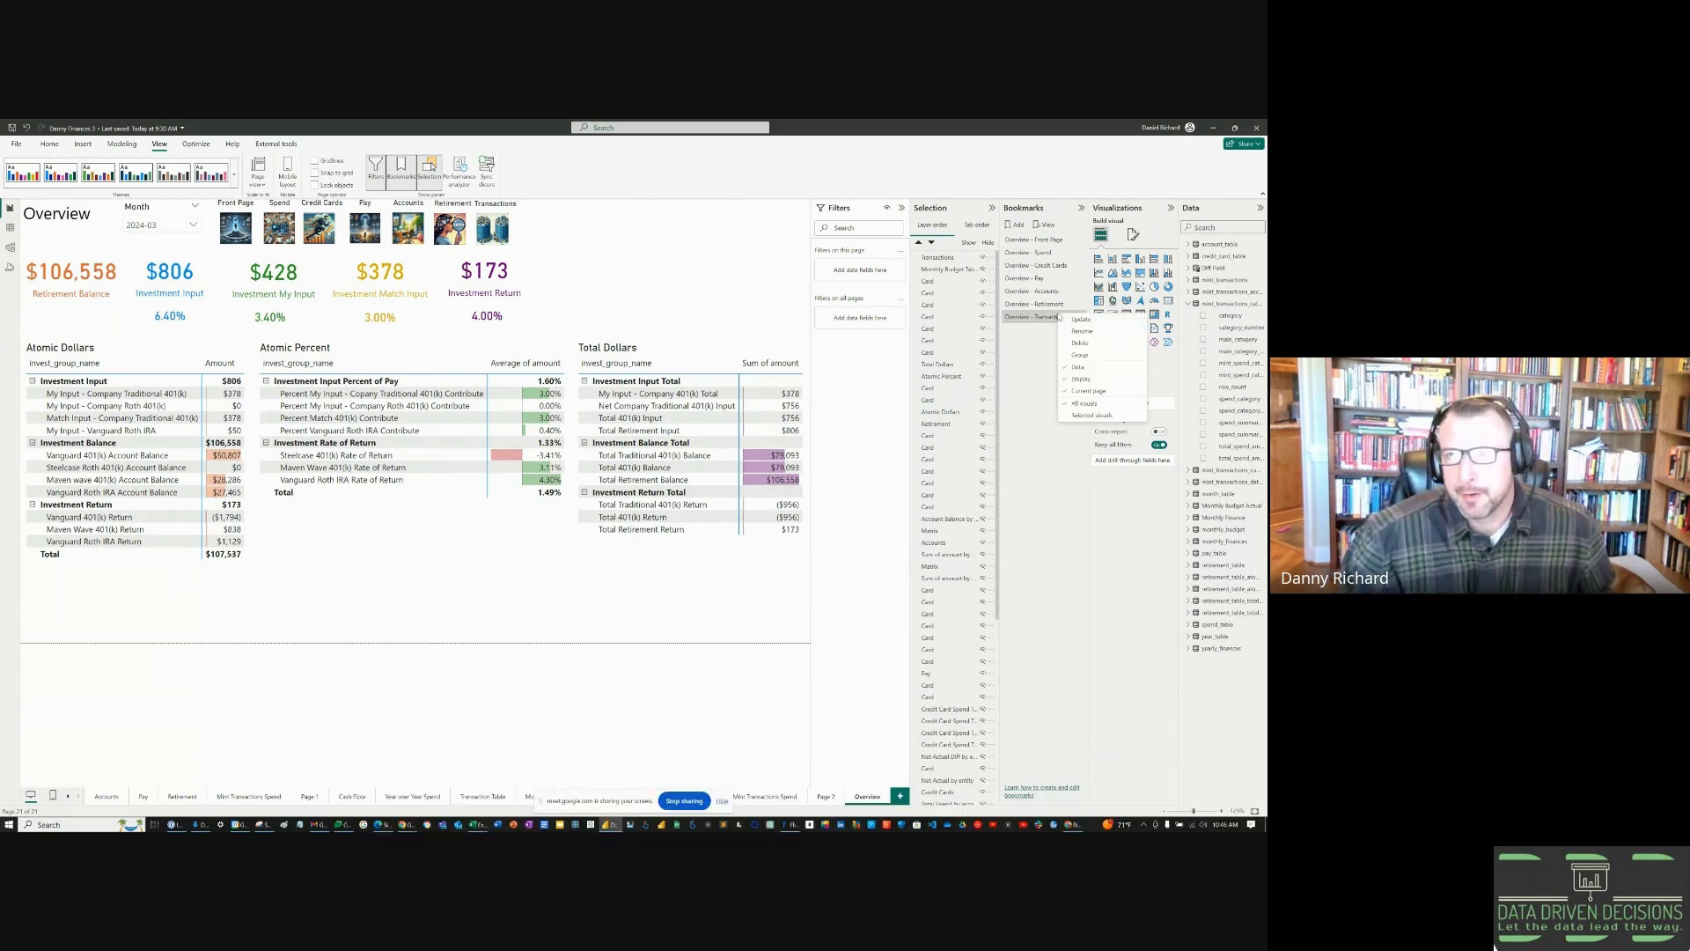
click(1079, 368)
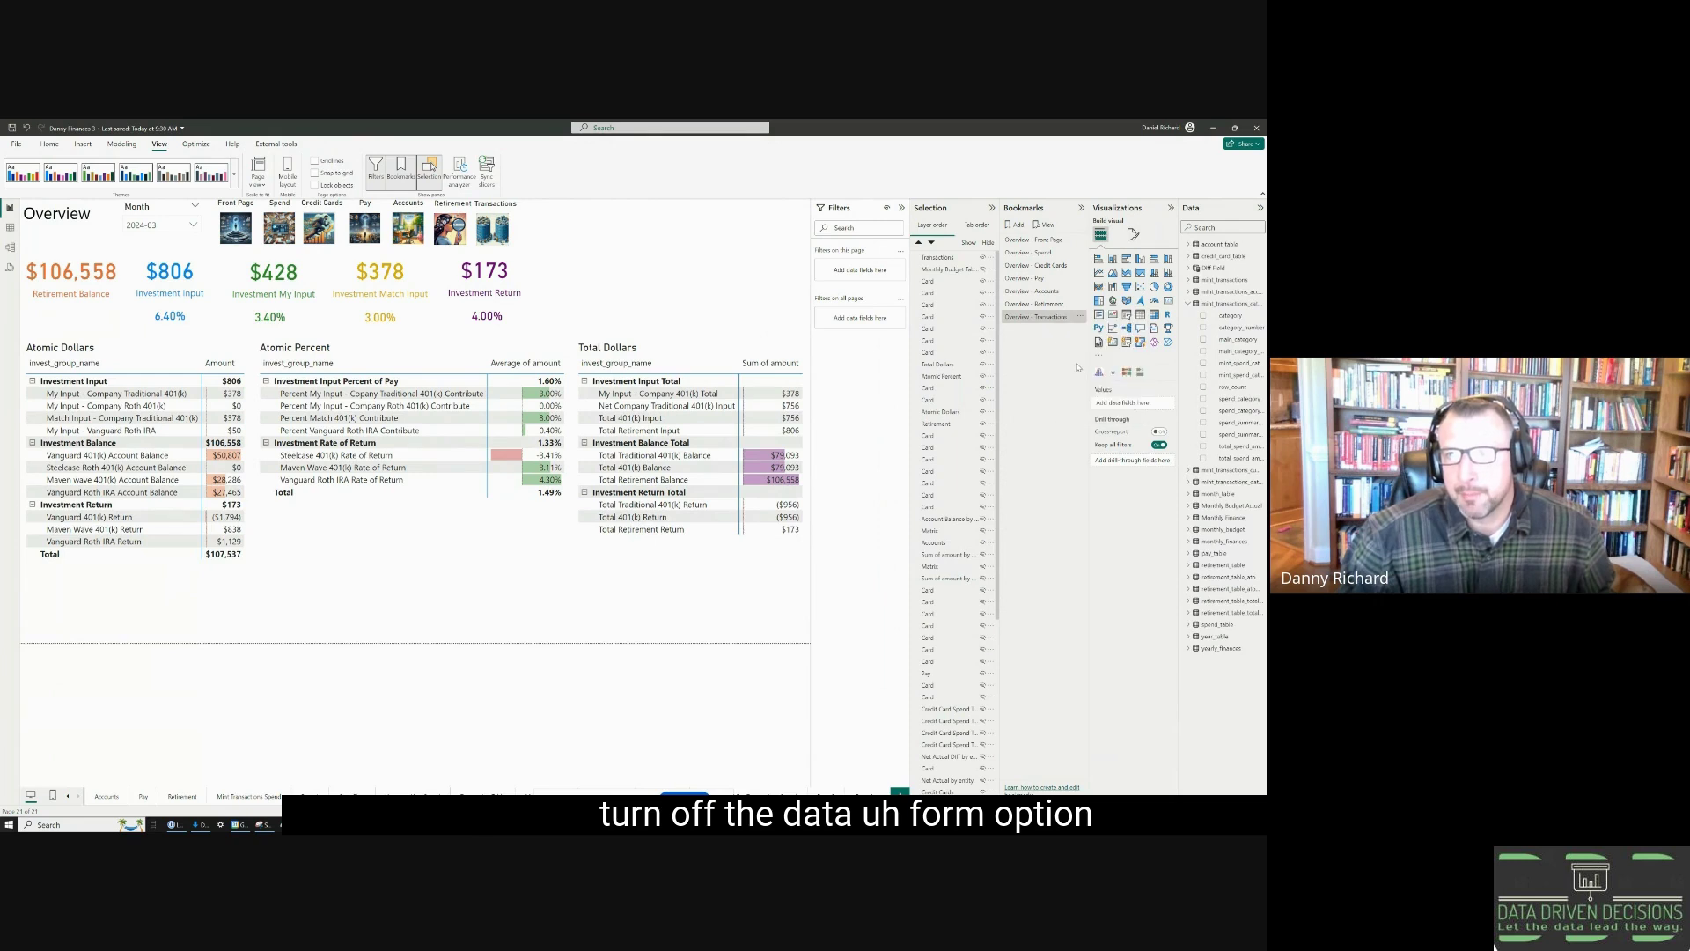
click(1031, 316)
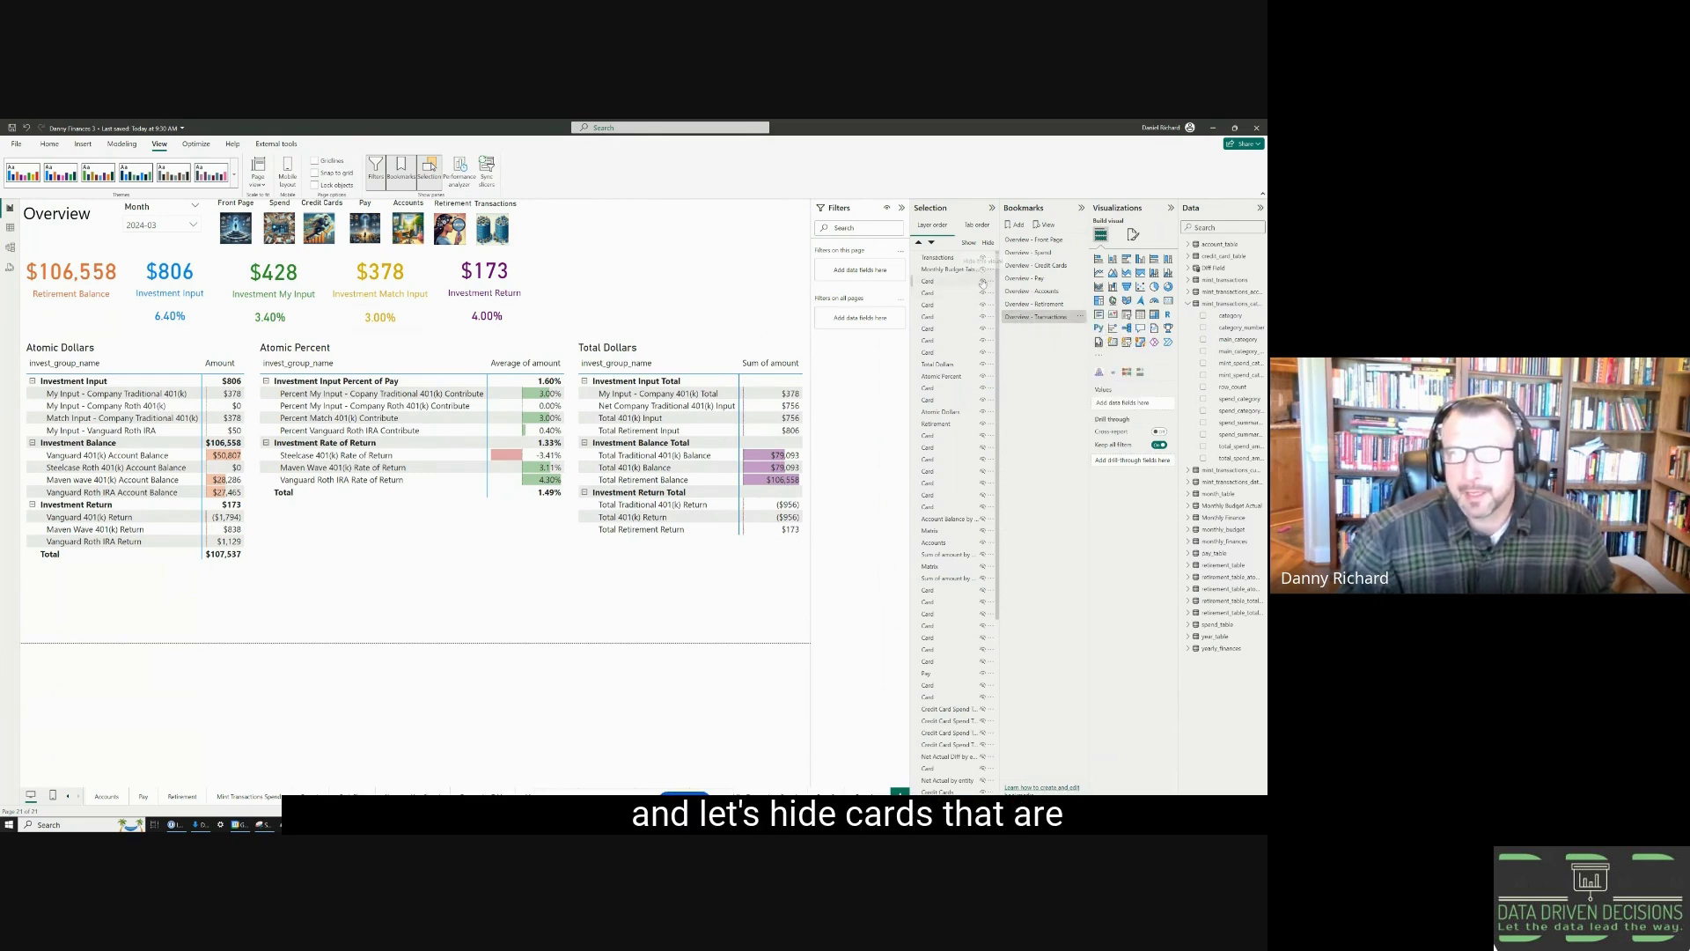
- Hide the investment match, input and return cards and their percentage cards
click(983, 281)
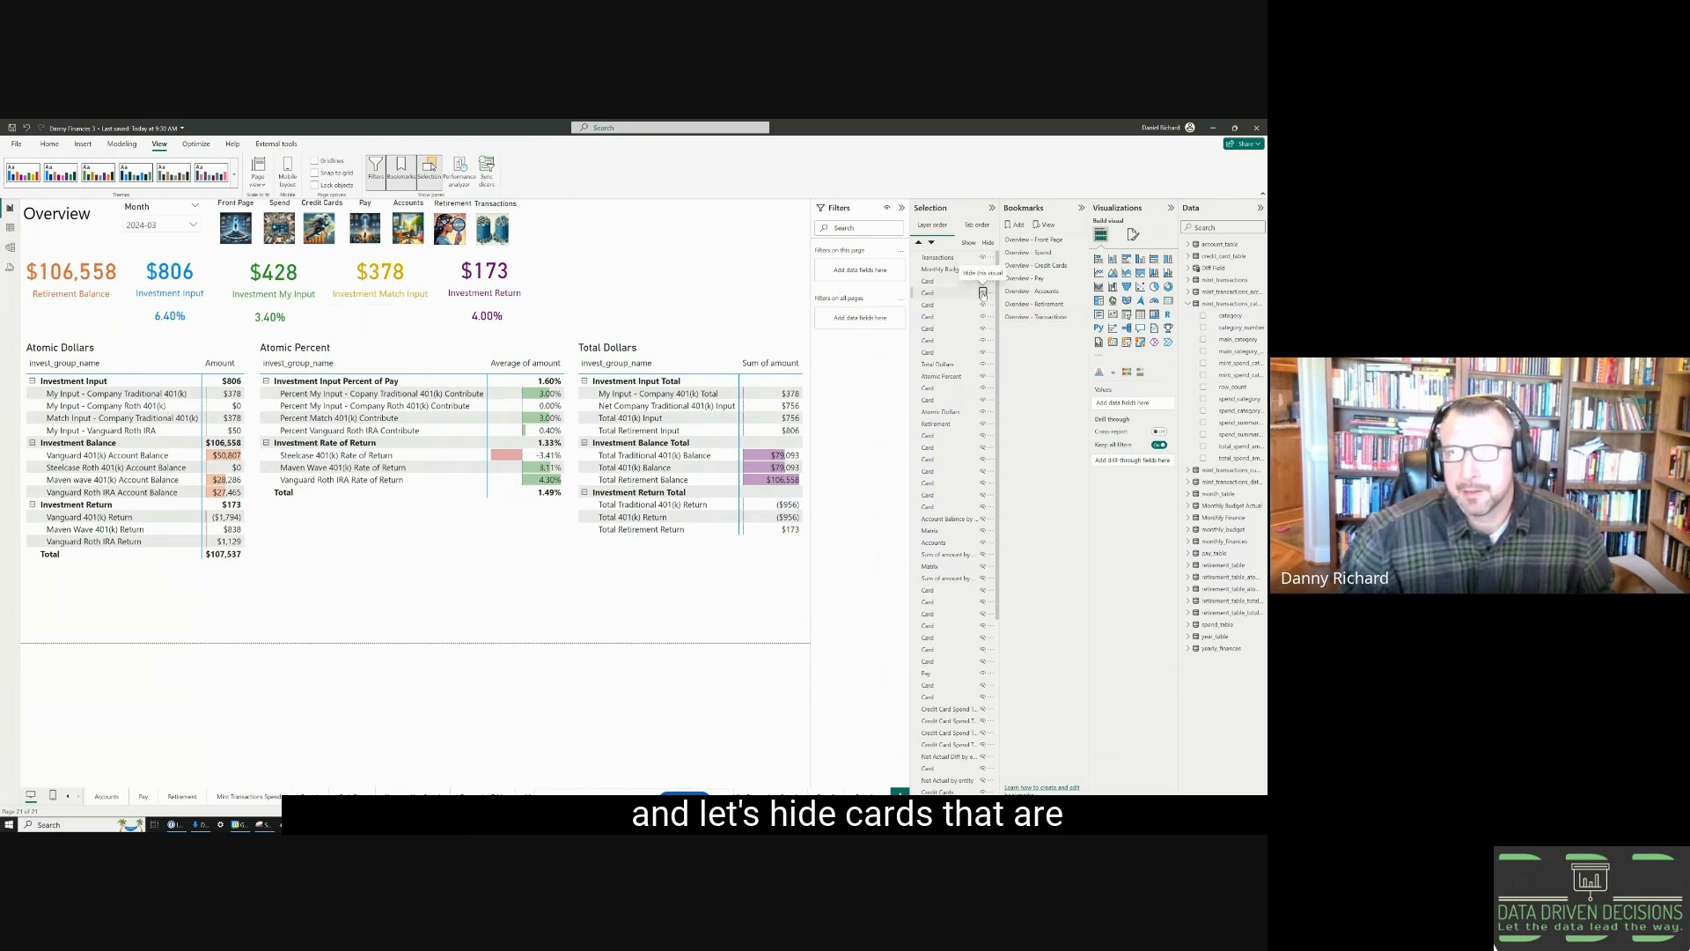
click(983, 304)
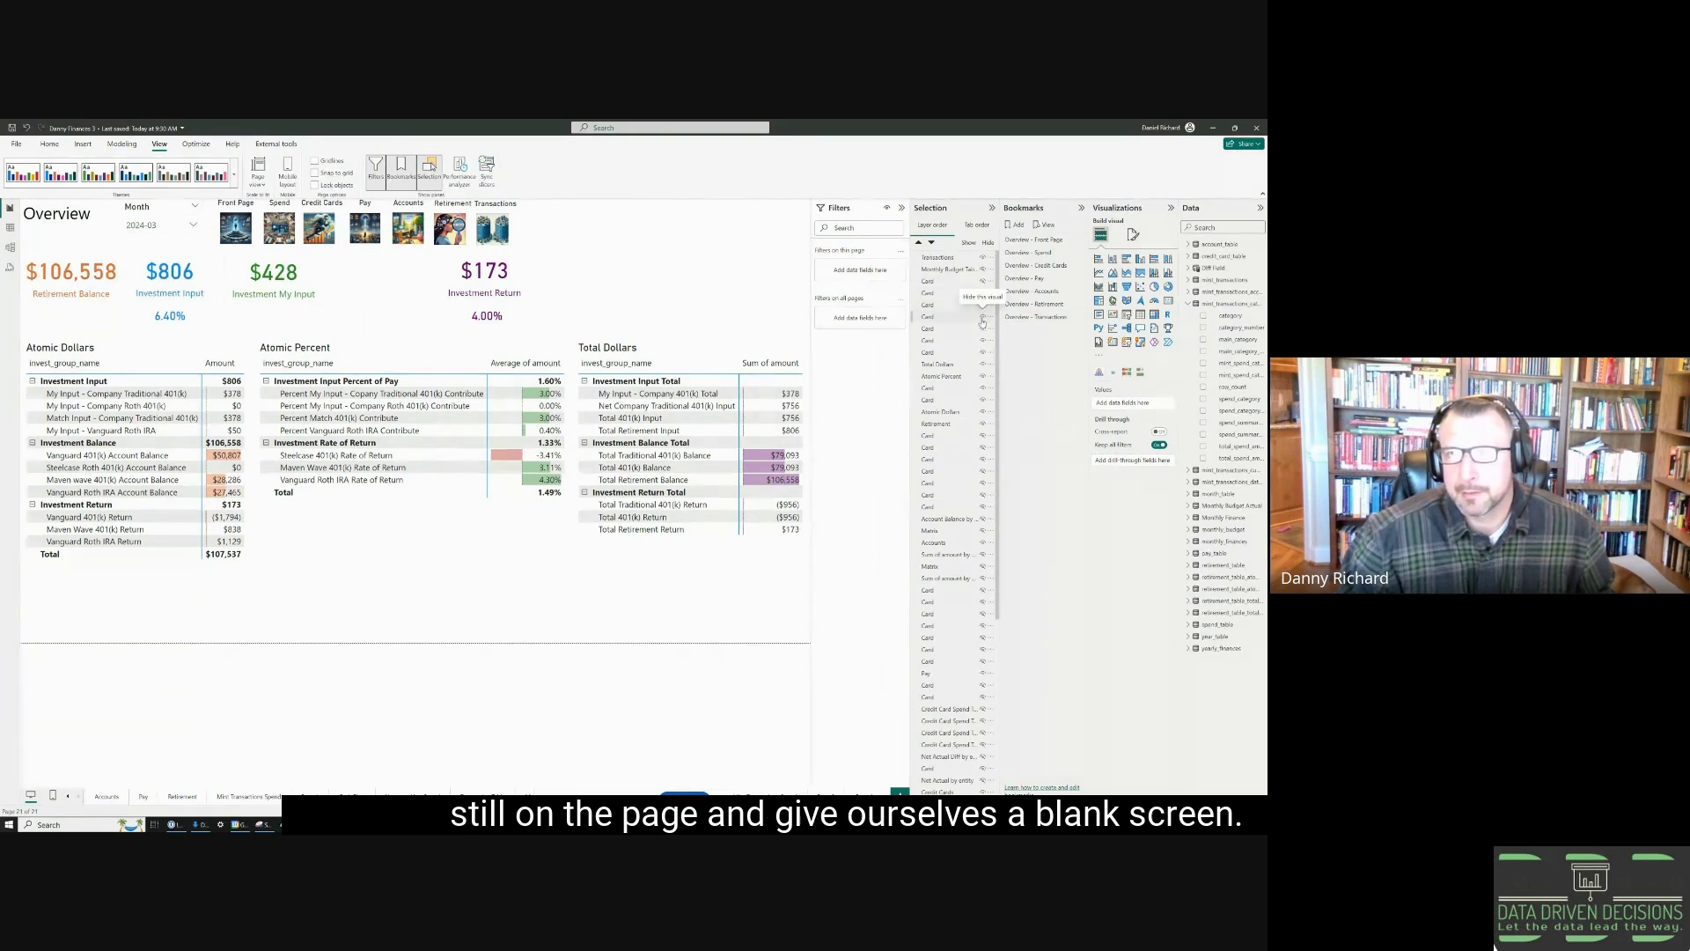
click(984, 316)
click(983, 328)
click(983, 342)
click(984, 353)
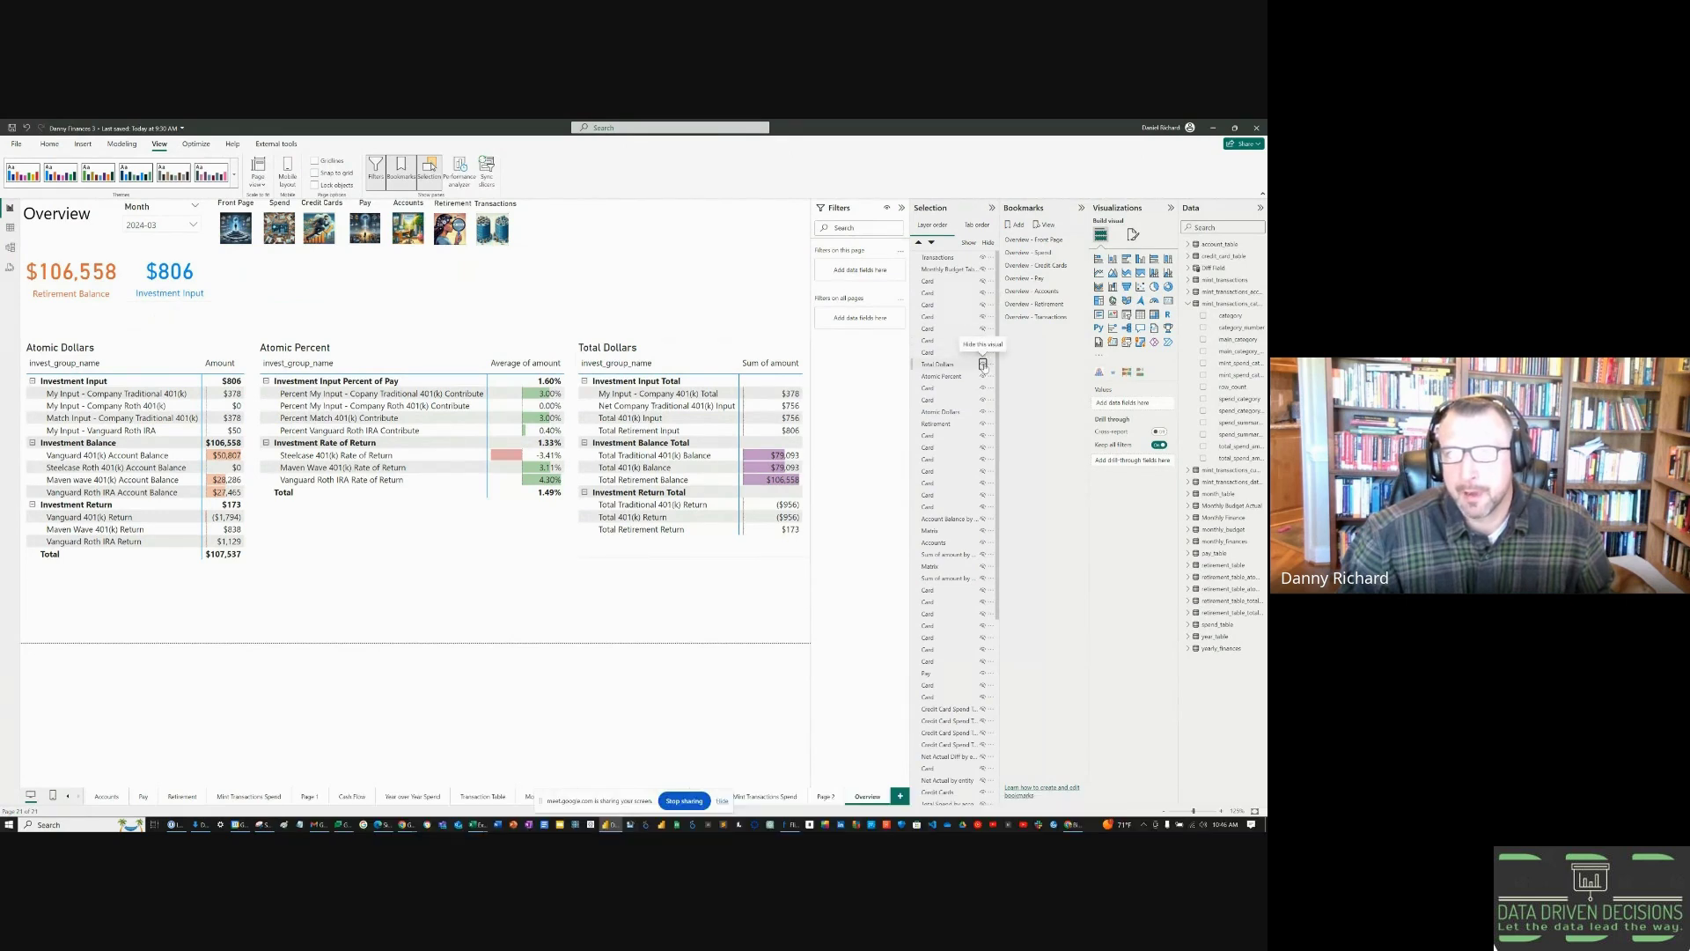
- Hide the remaining Retirement tables and cards, then update the Overview - Transactions bookmark
click(983, 363)
click(983, 376)
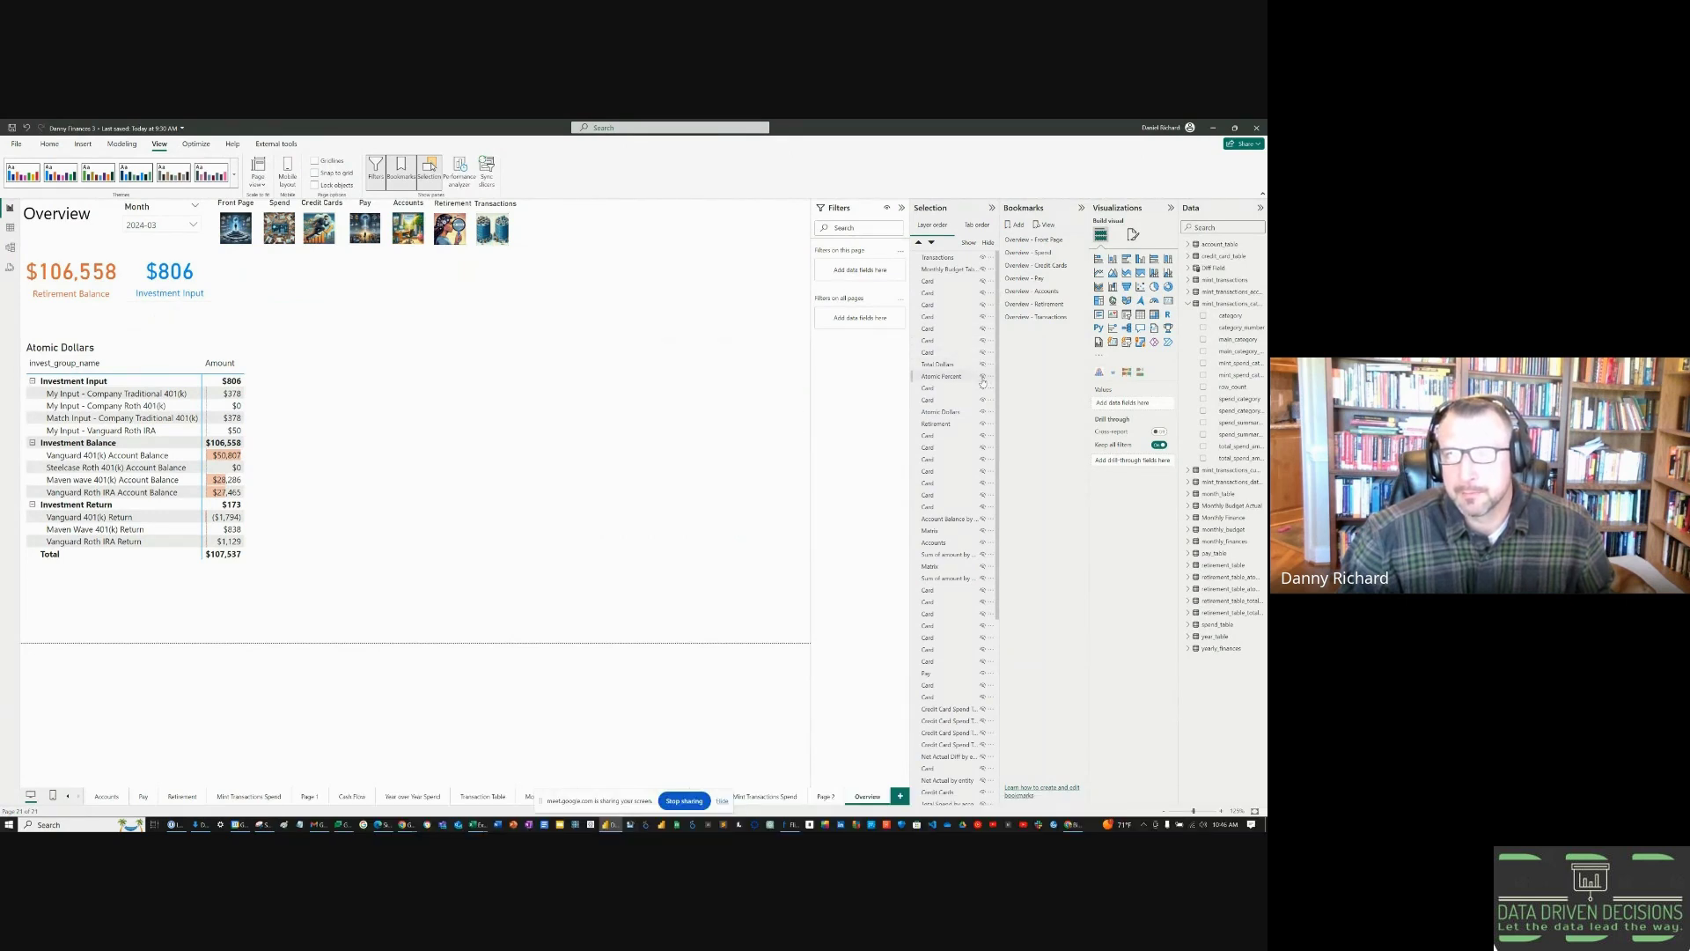
click(983, 388)
click(983, 400)
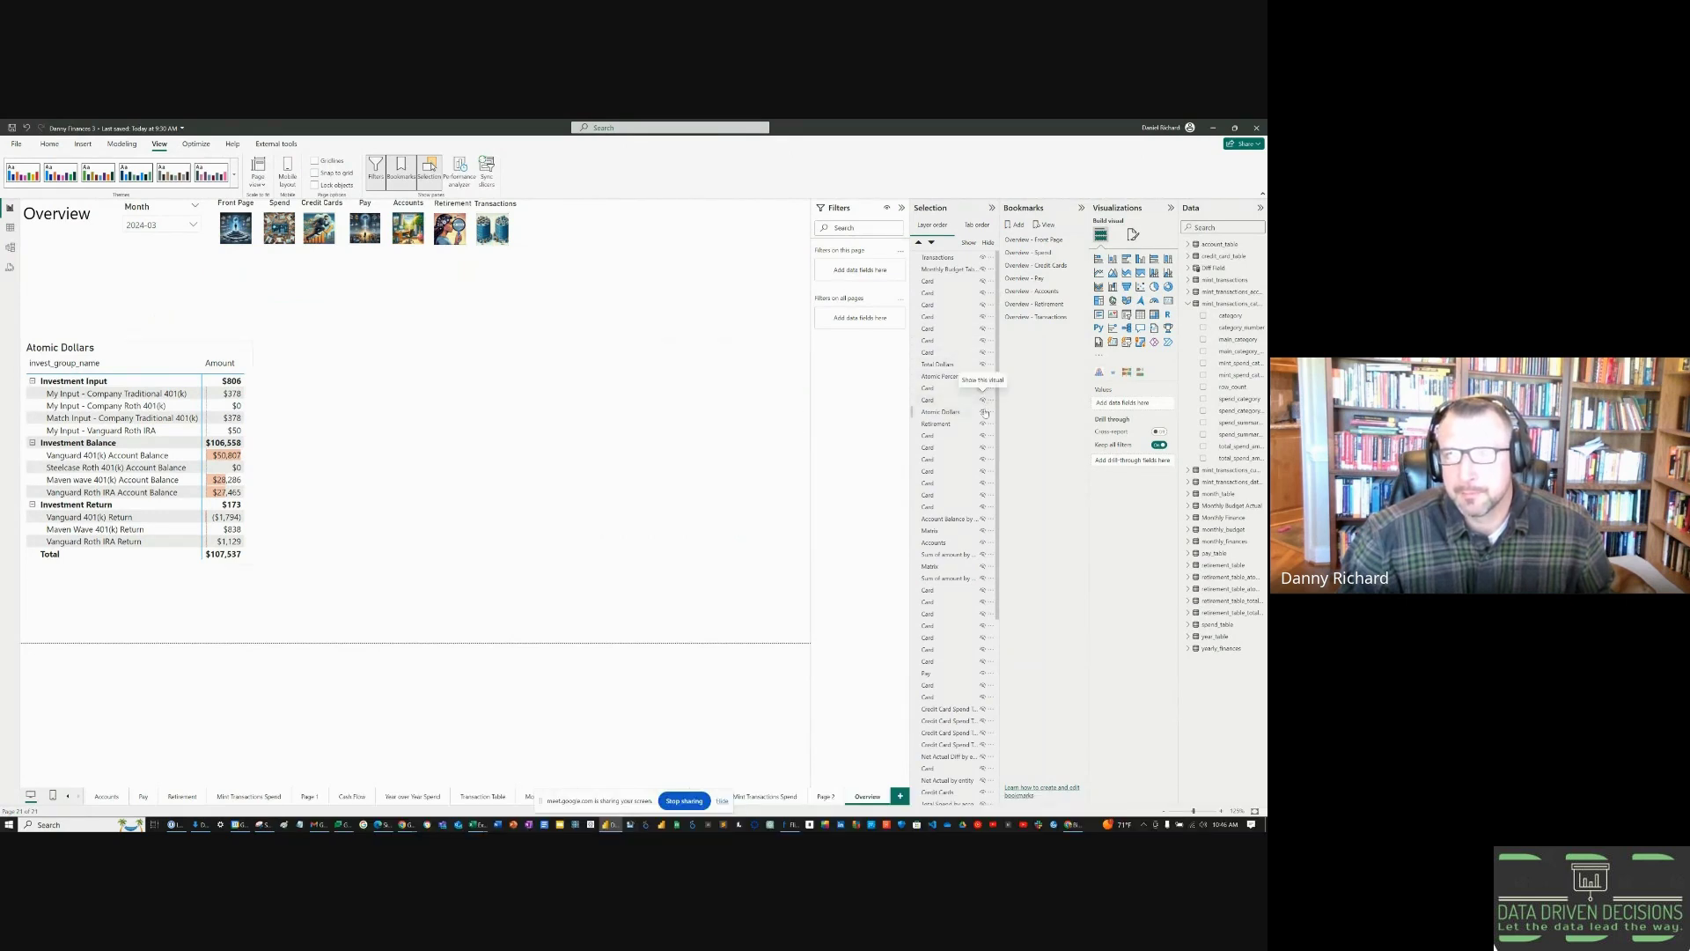
click(983, 412)
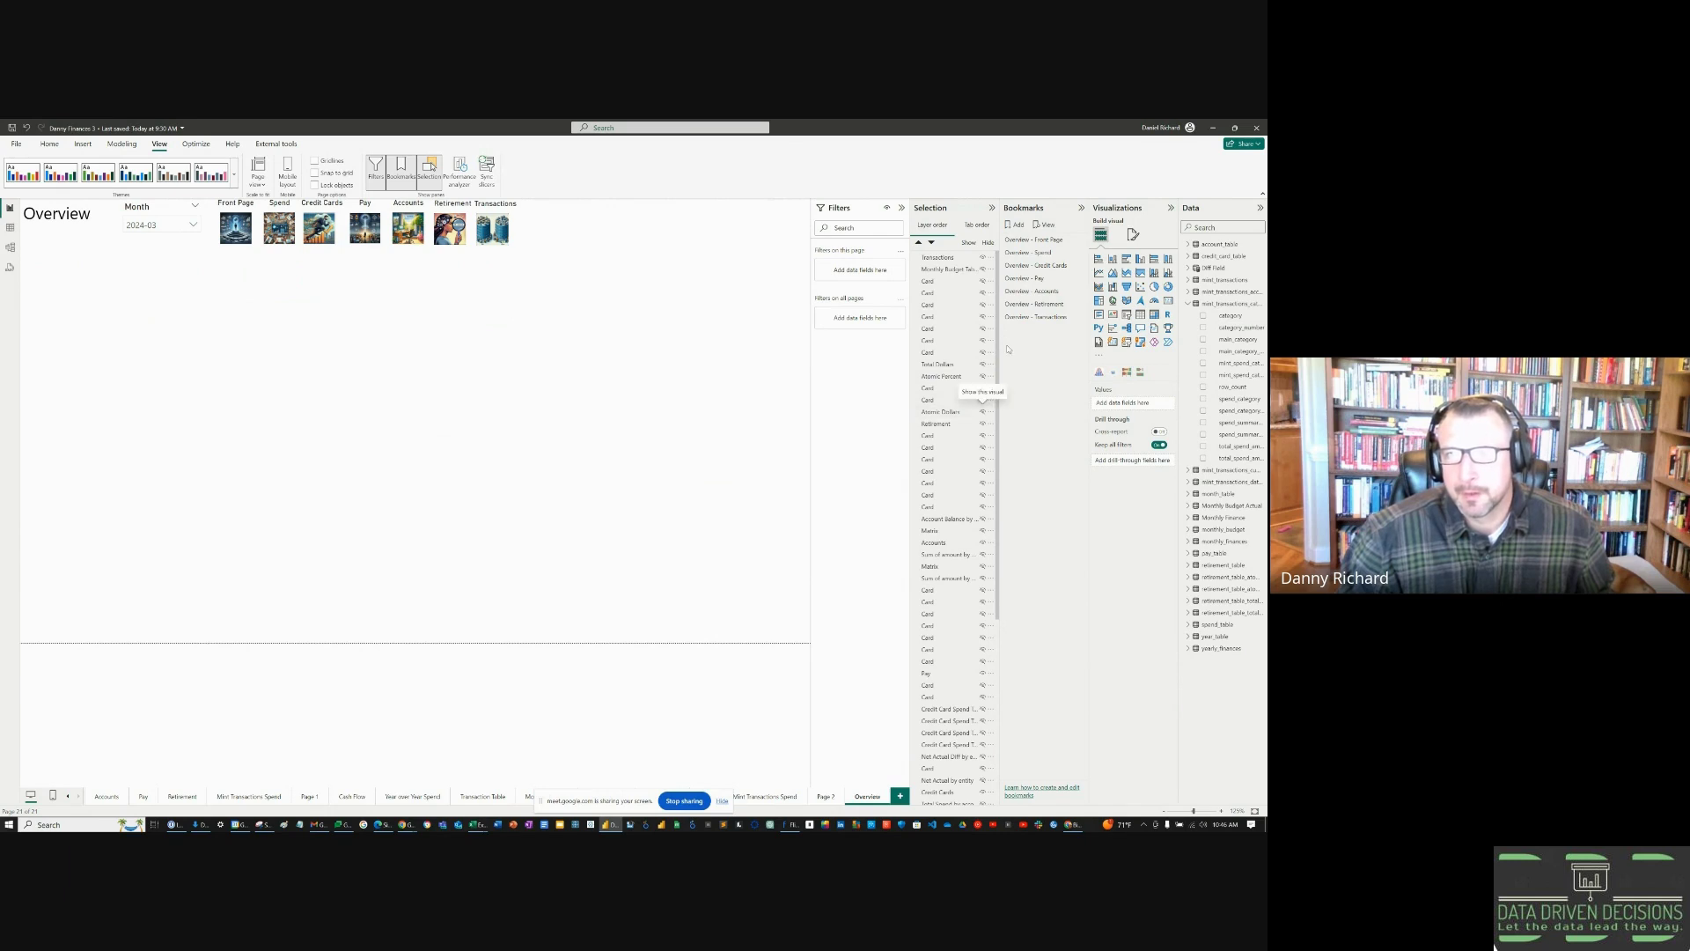
right_click(1048, 317)
click(1052, 328)
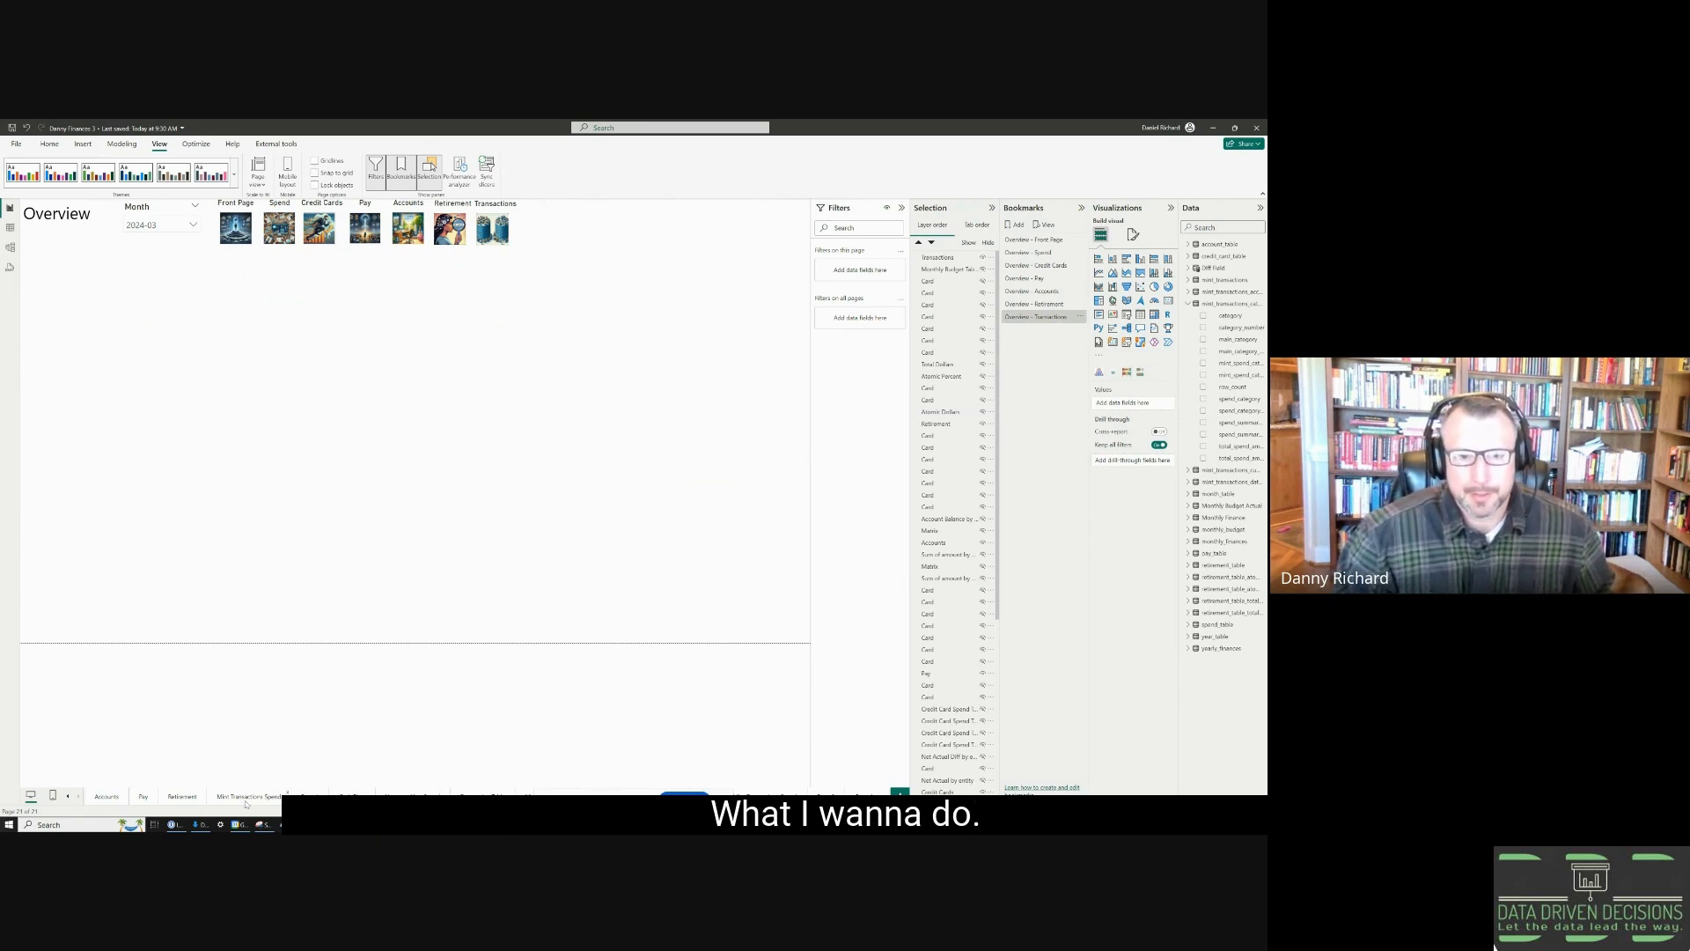
- Copy the Spend Transactions table onto Overview and filter the Month slicer to 2024-02
click(352, 796)
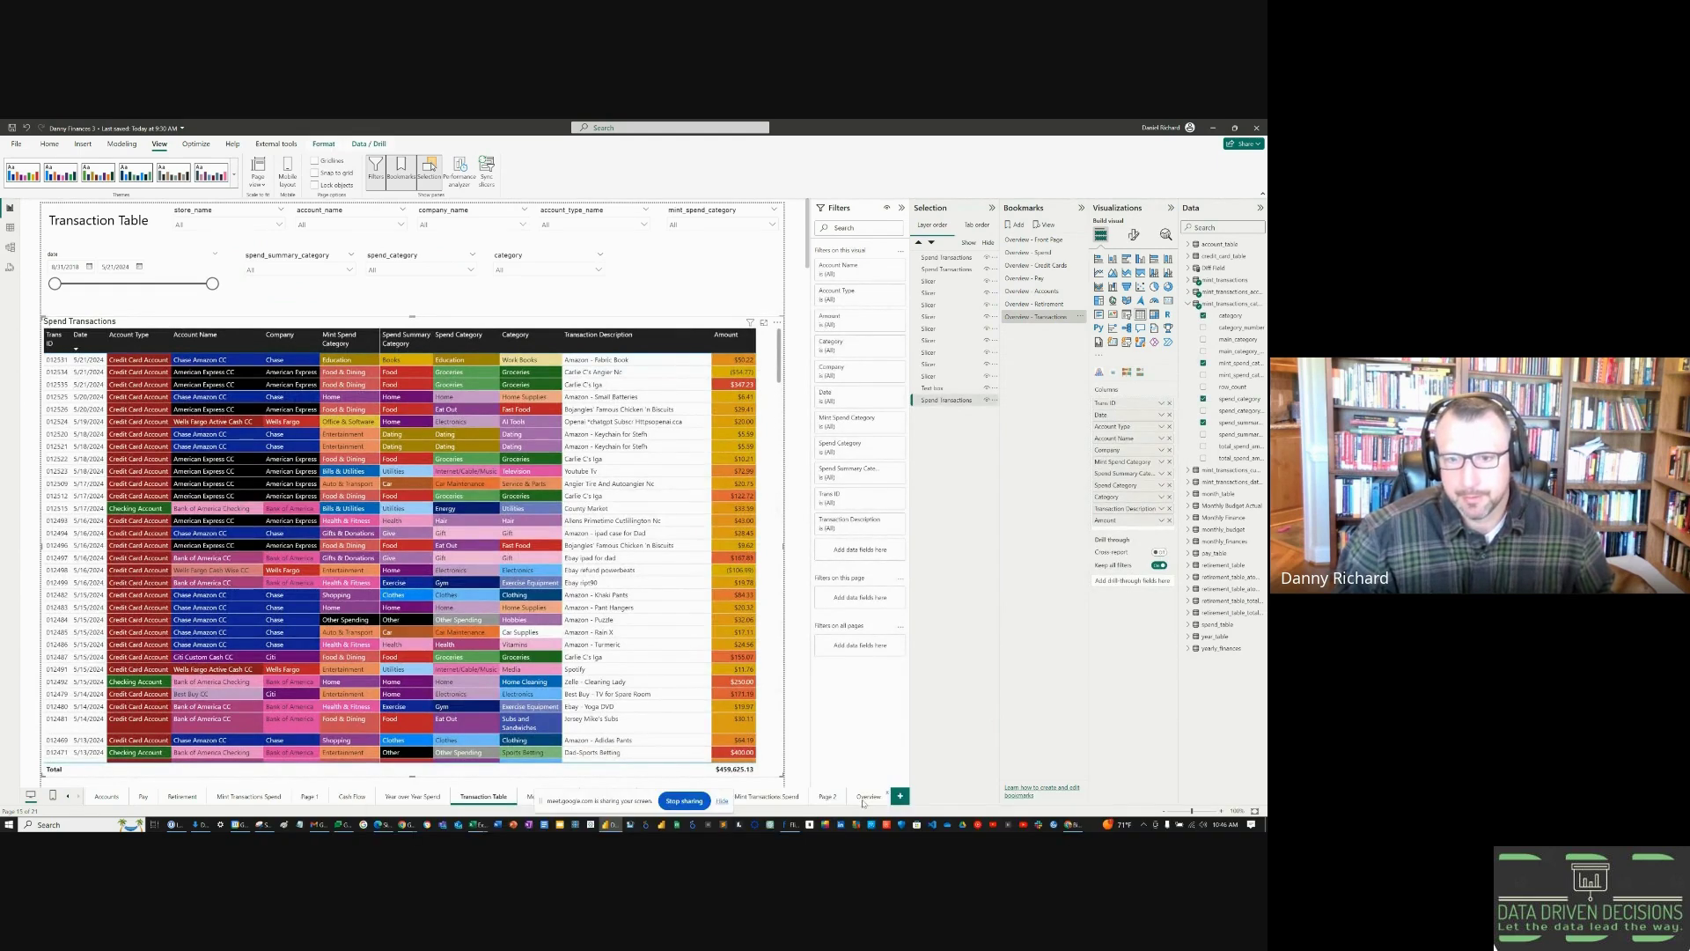
click(872, 796)
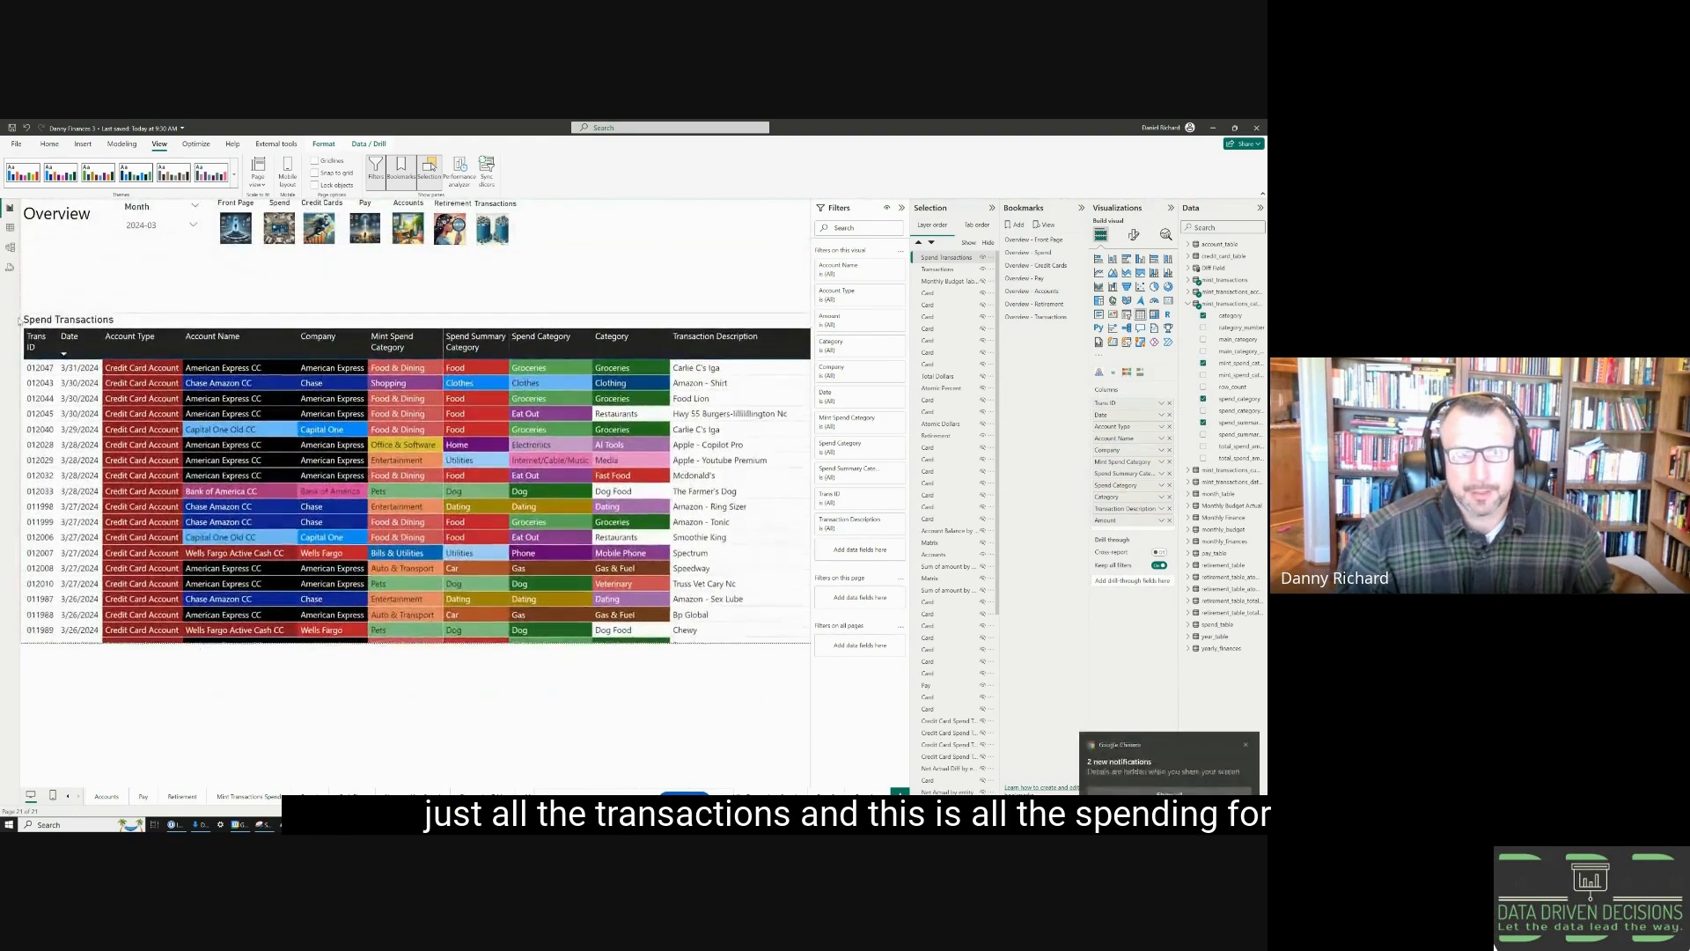
click(210, 228)
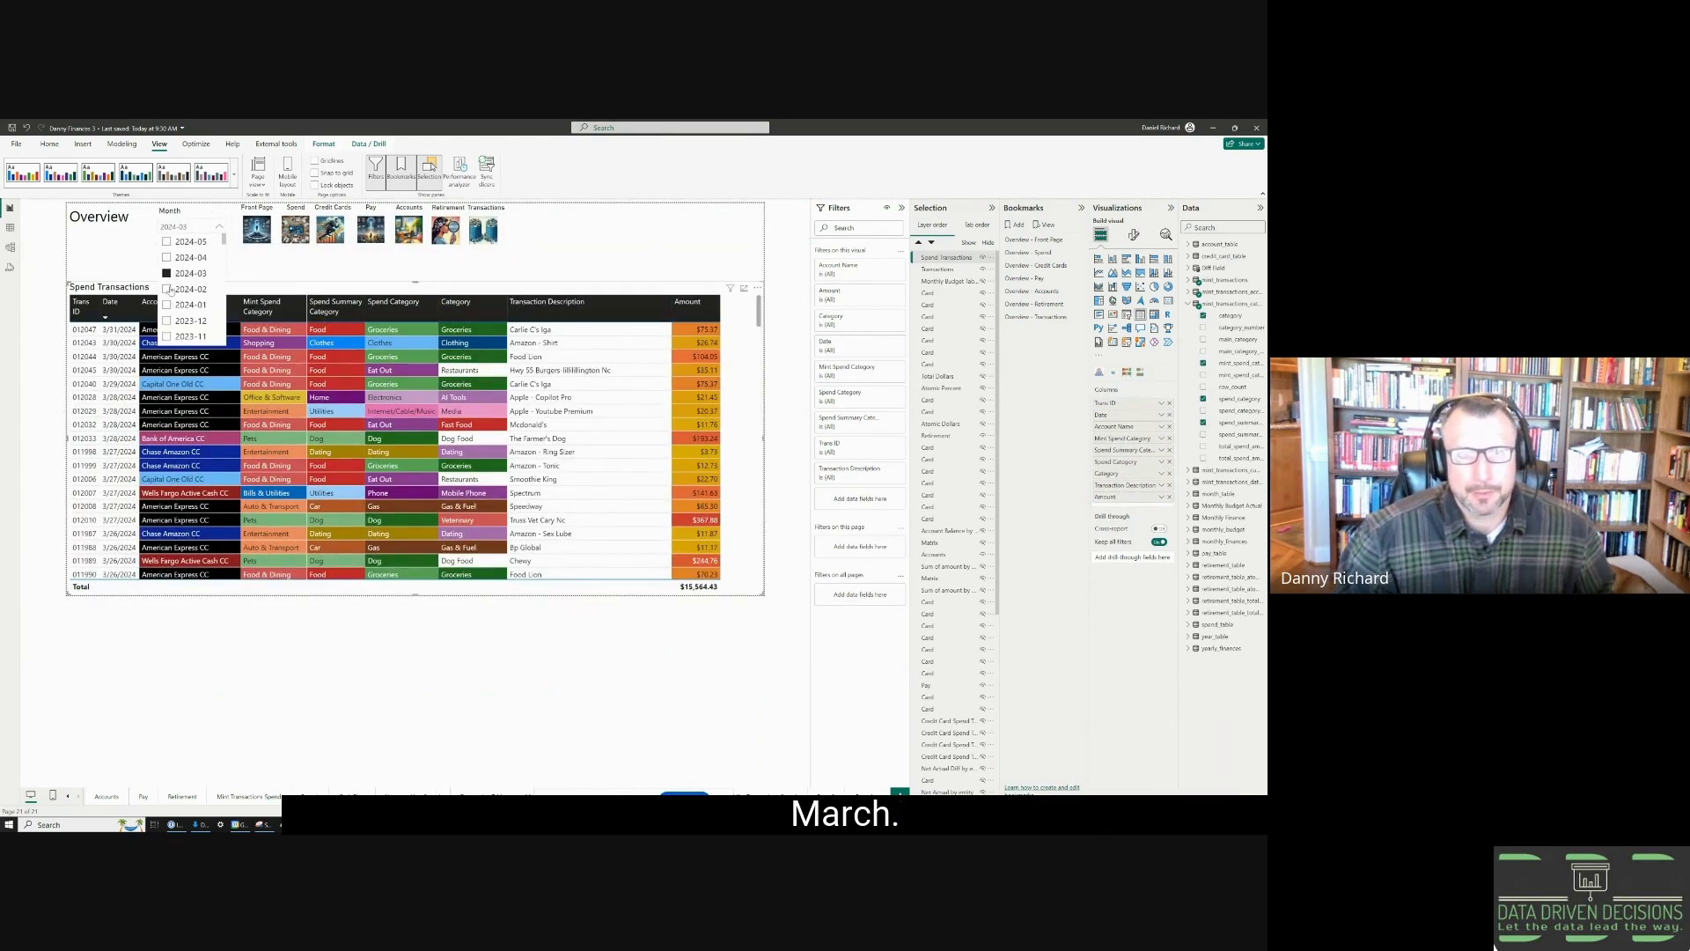
click(167, 289)
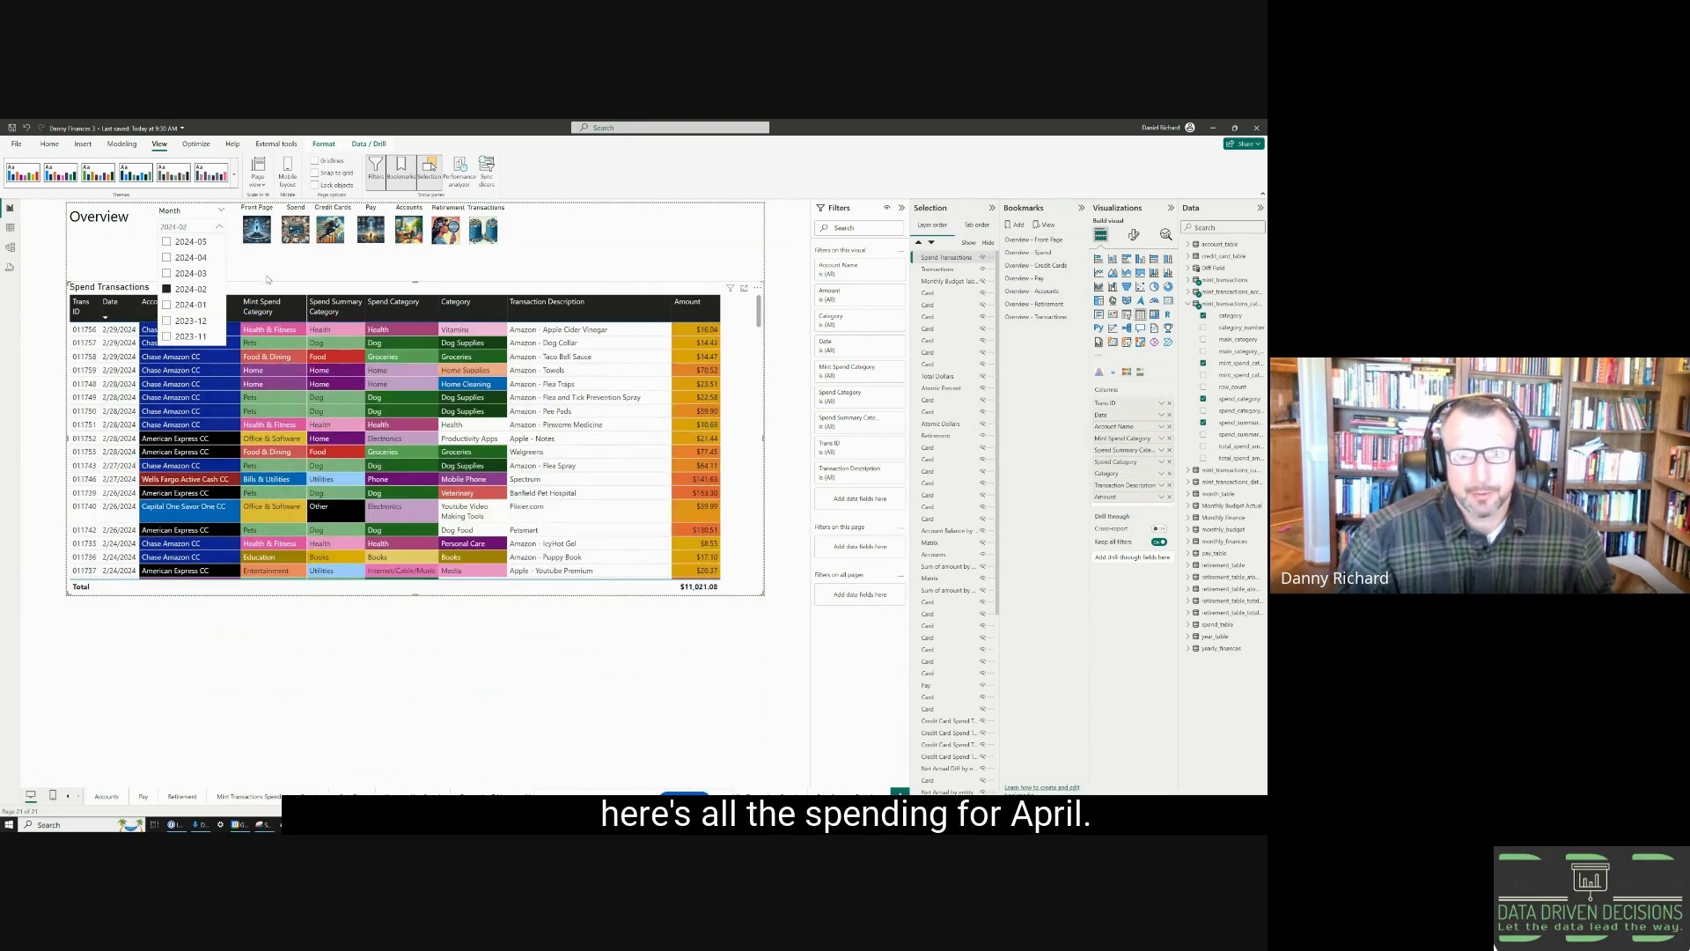
click(268, 280)
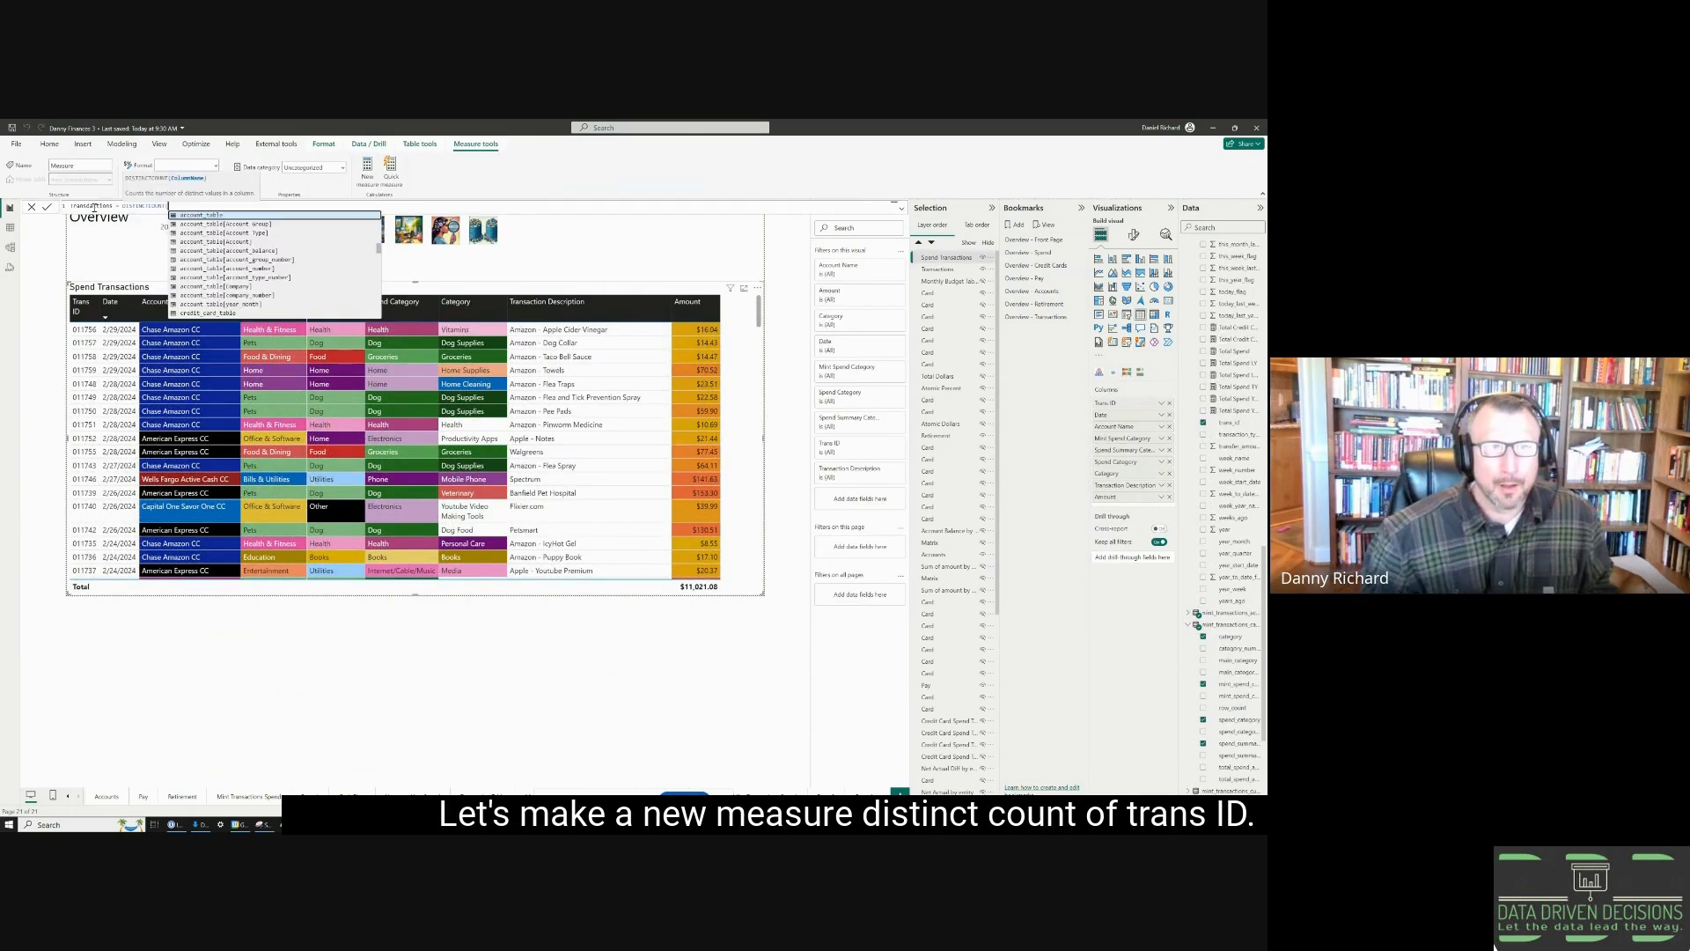
- Finish the Transactions measure as DISTINCTCOUNT of mint_transactions[trans_id]
text(trans)
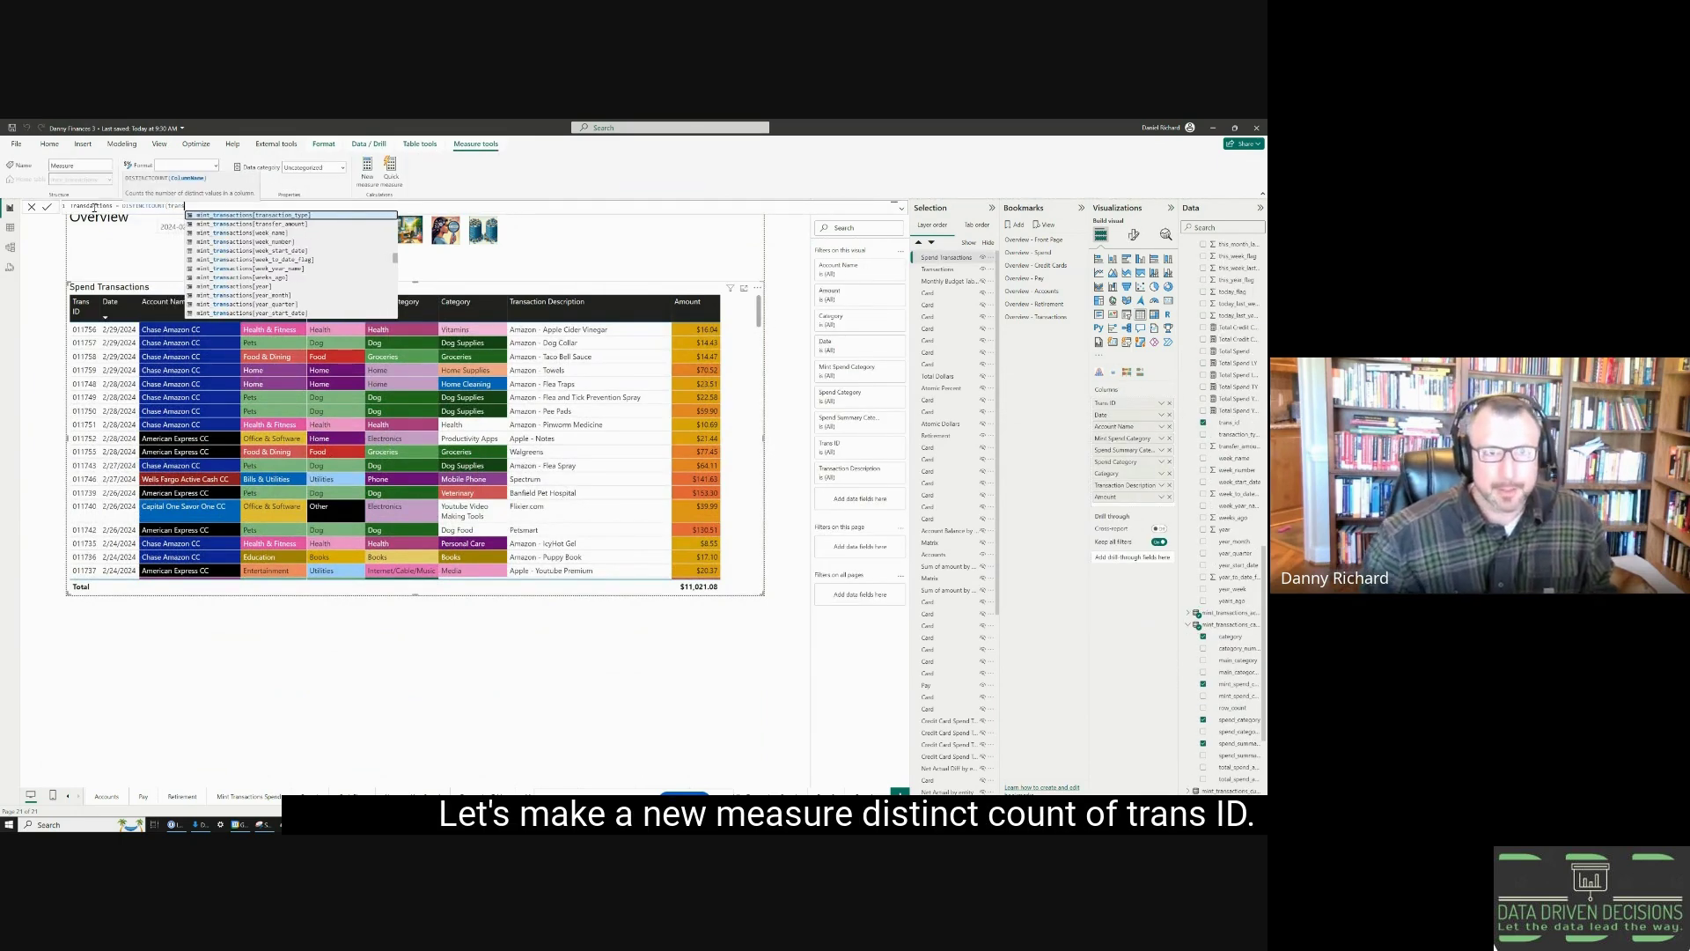
text(_id)
key(Tab)
text())
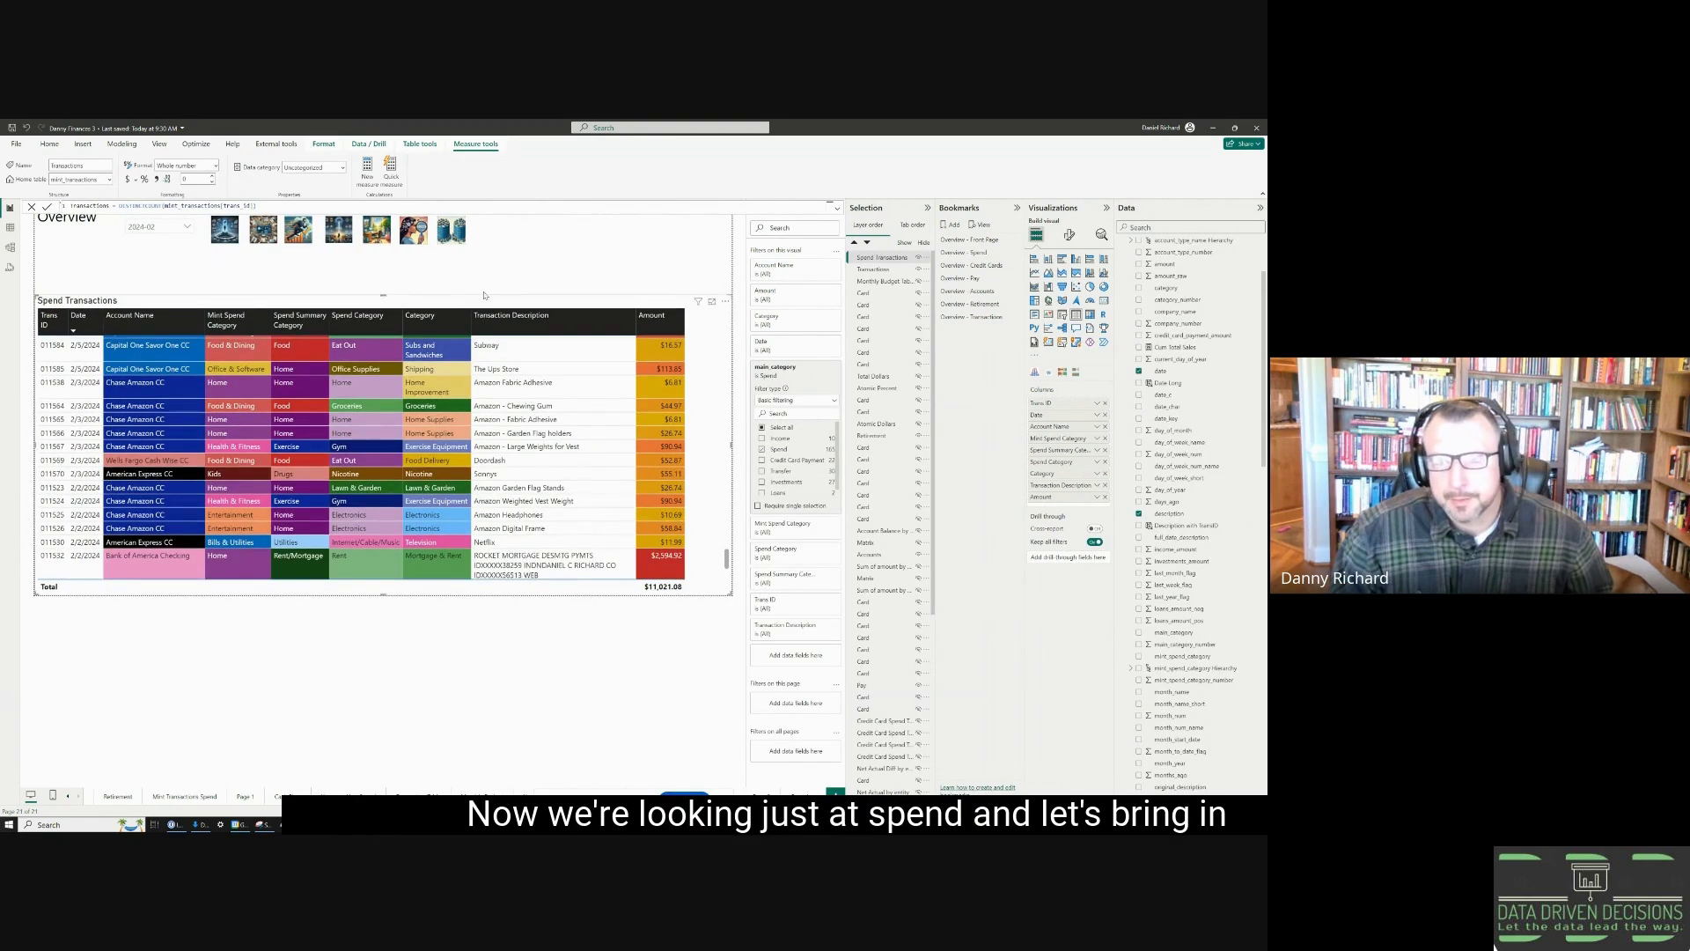
click(505, 291)
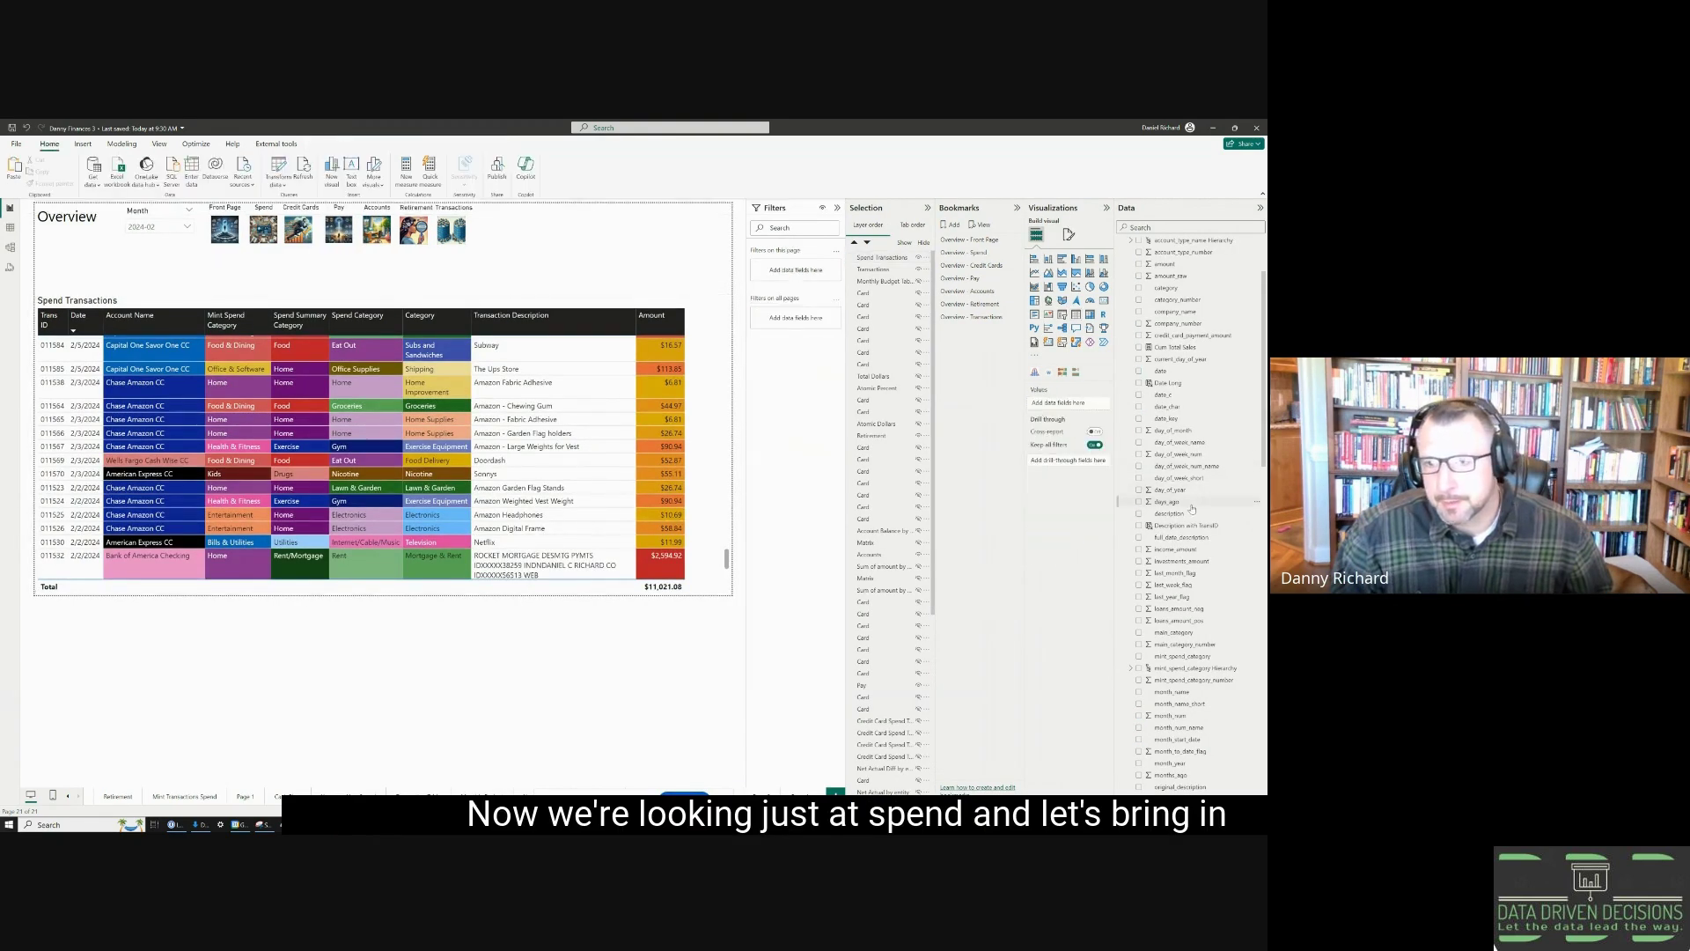
- Add the Transactions measure as a KPI card and place a duplicate beside it
scroll(1192, 509, down, 7)
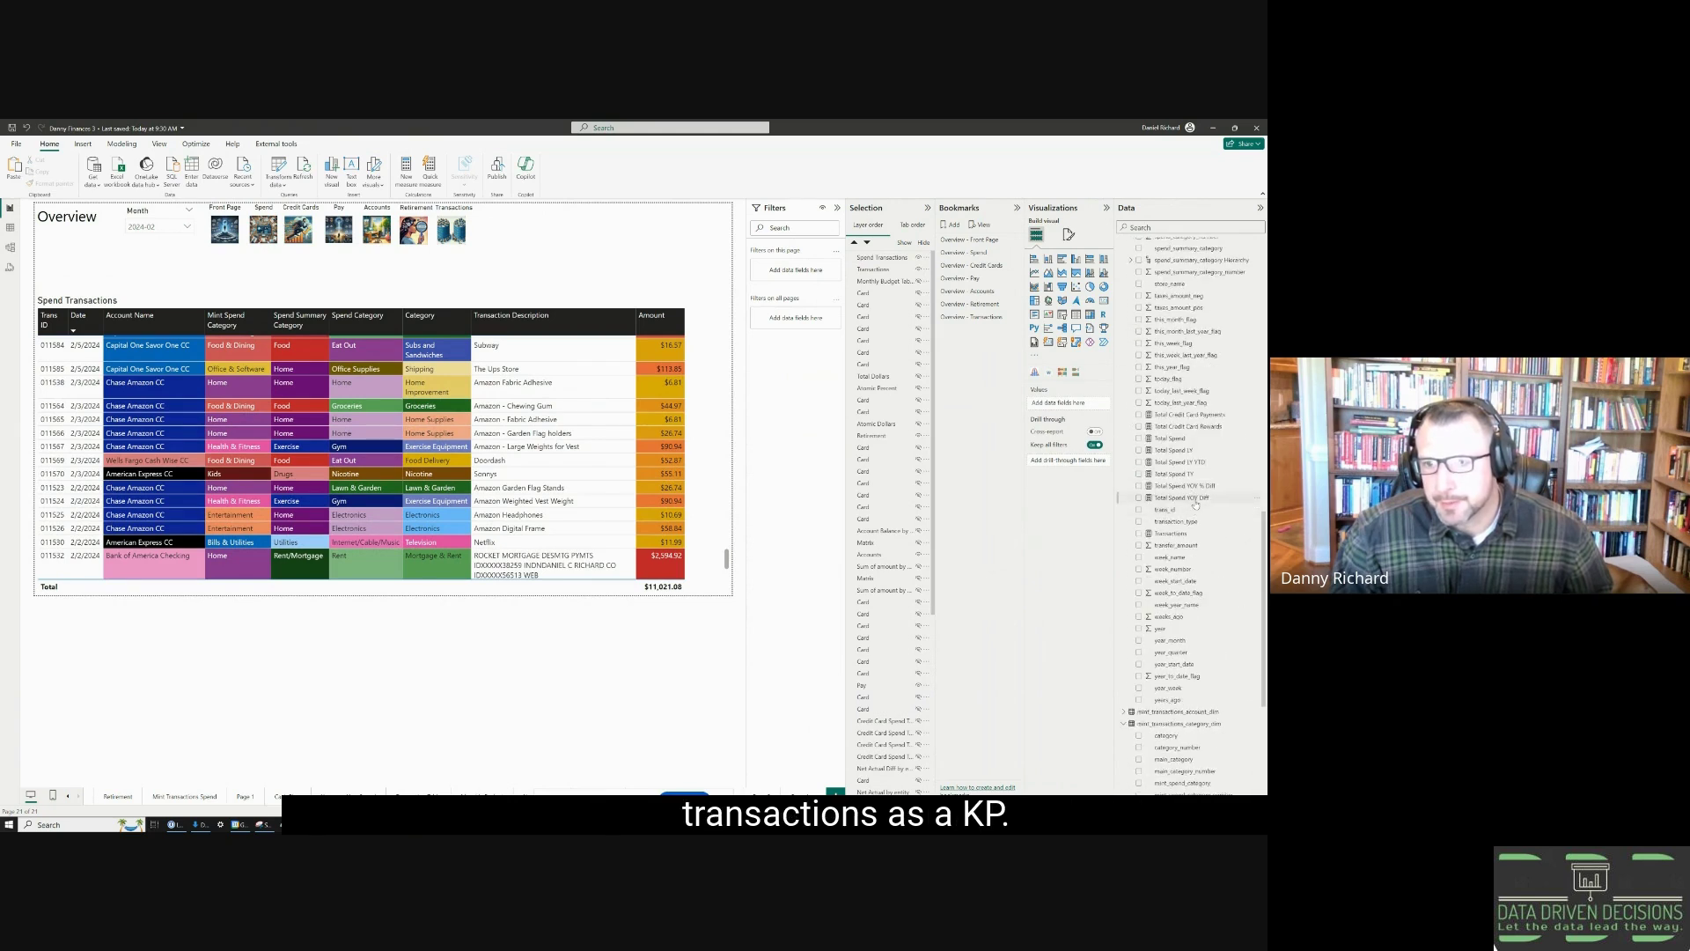
drag(1180, 534, 607, 275)
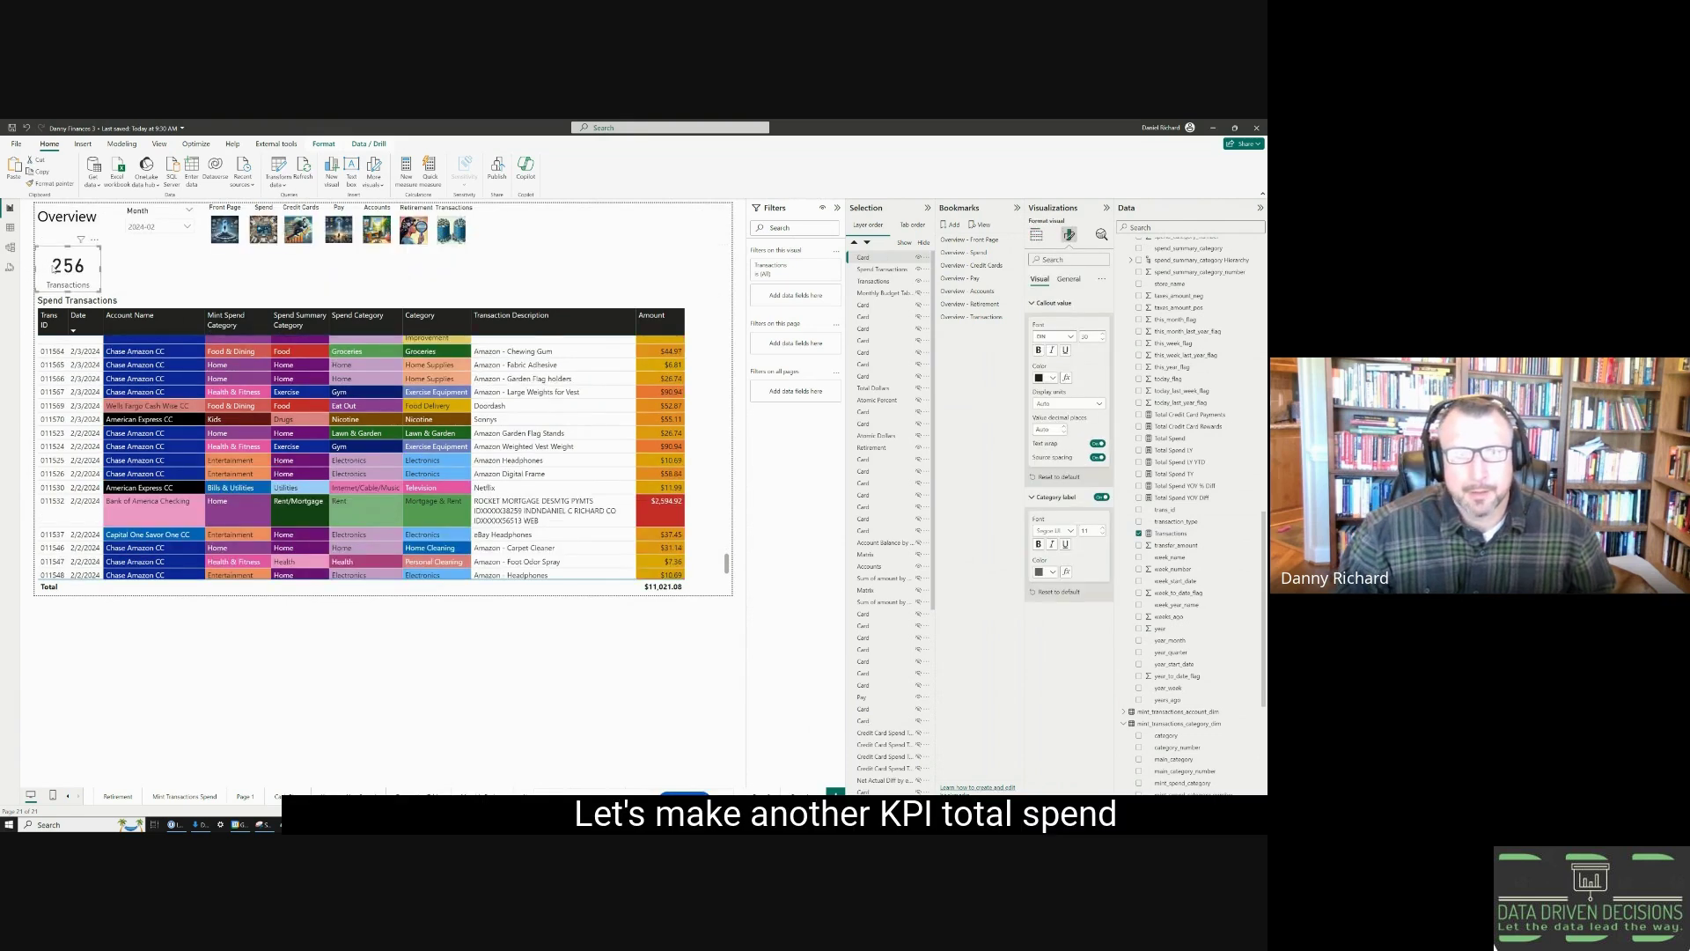
key(ctrl+c)
key(ctrl+v)
drag(54, 267, 108, 268)
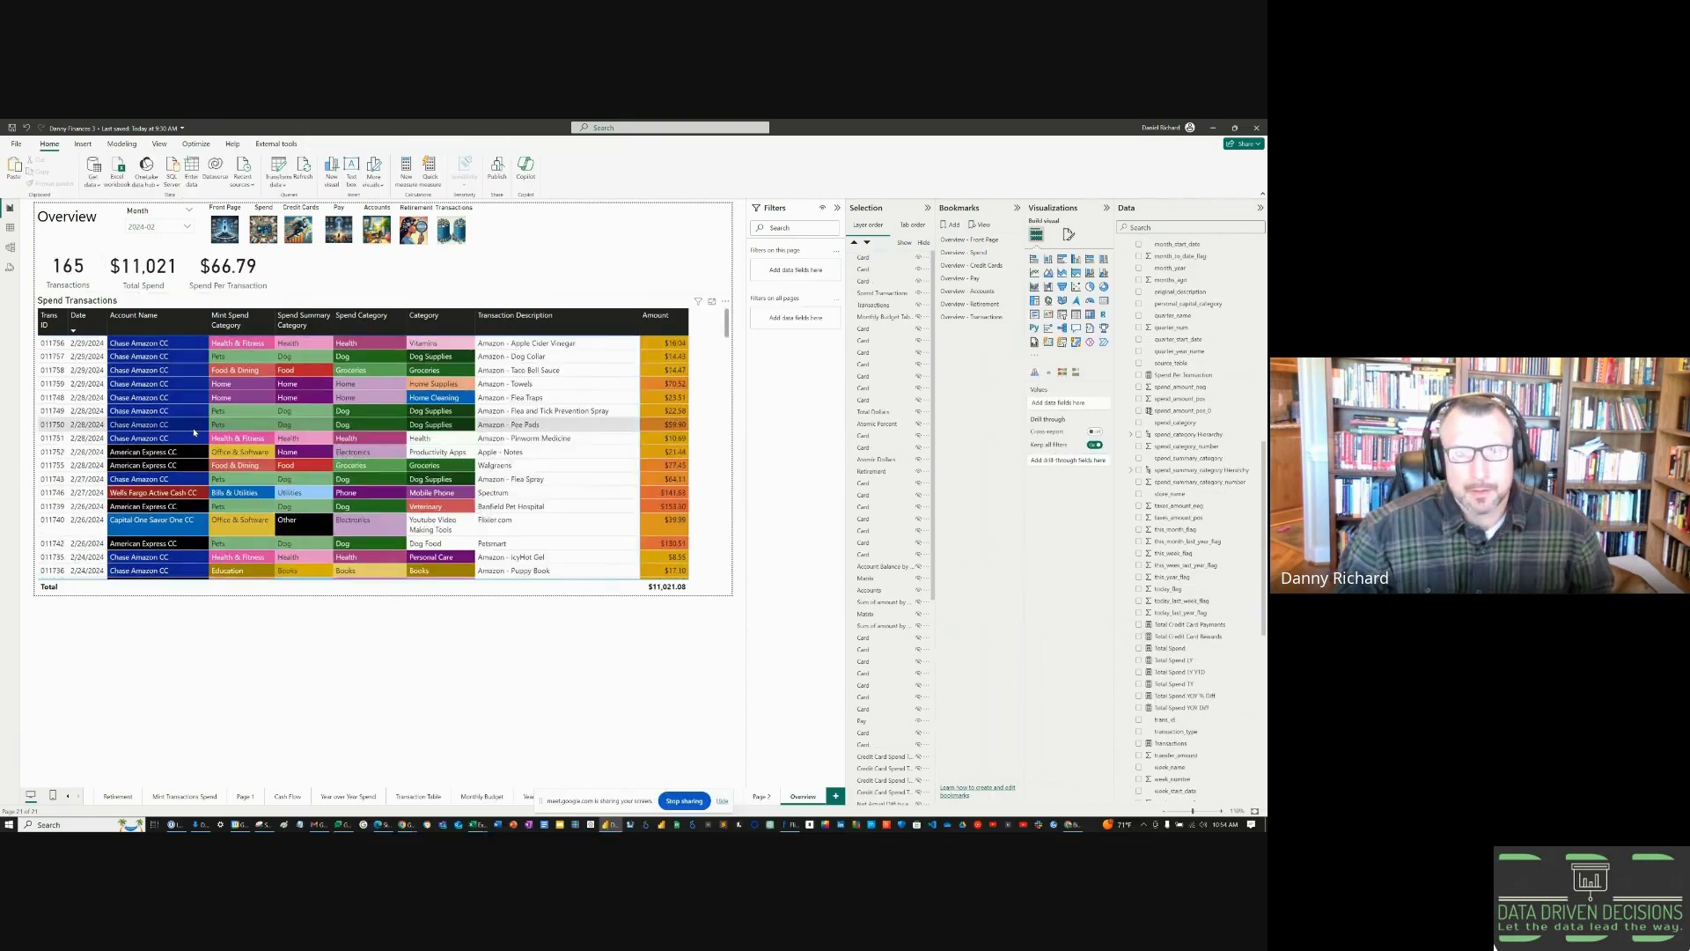
- Test the KPI cards by filtering to the Harris Teeter transaction, then clear it
scroll(195, 431, down, 10)
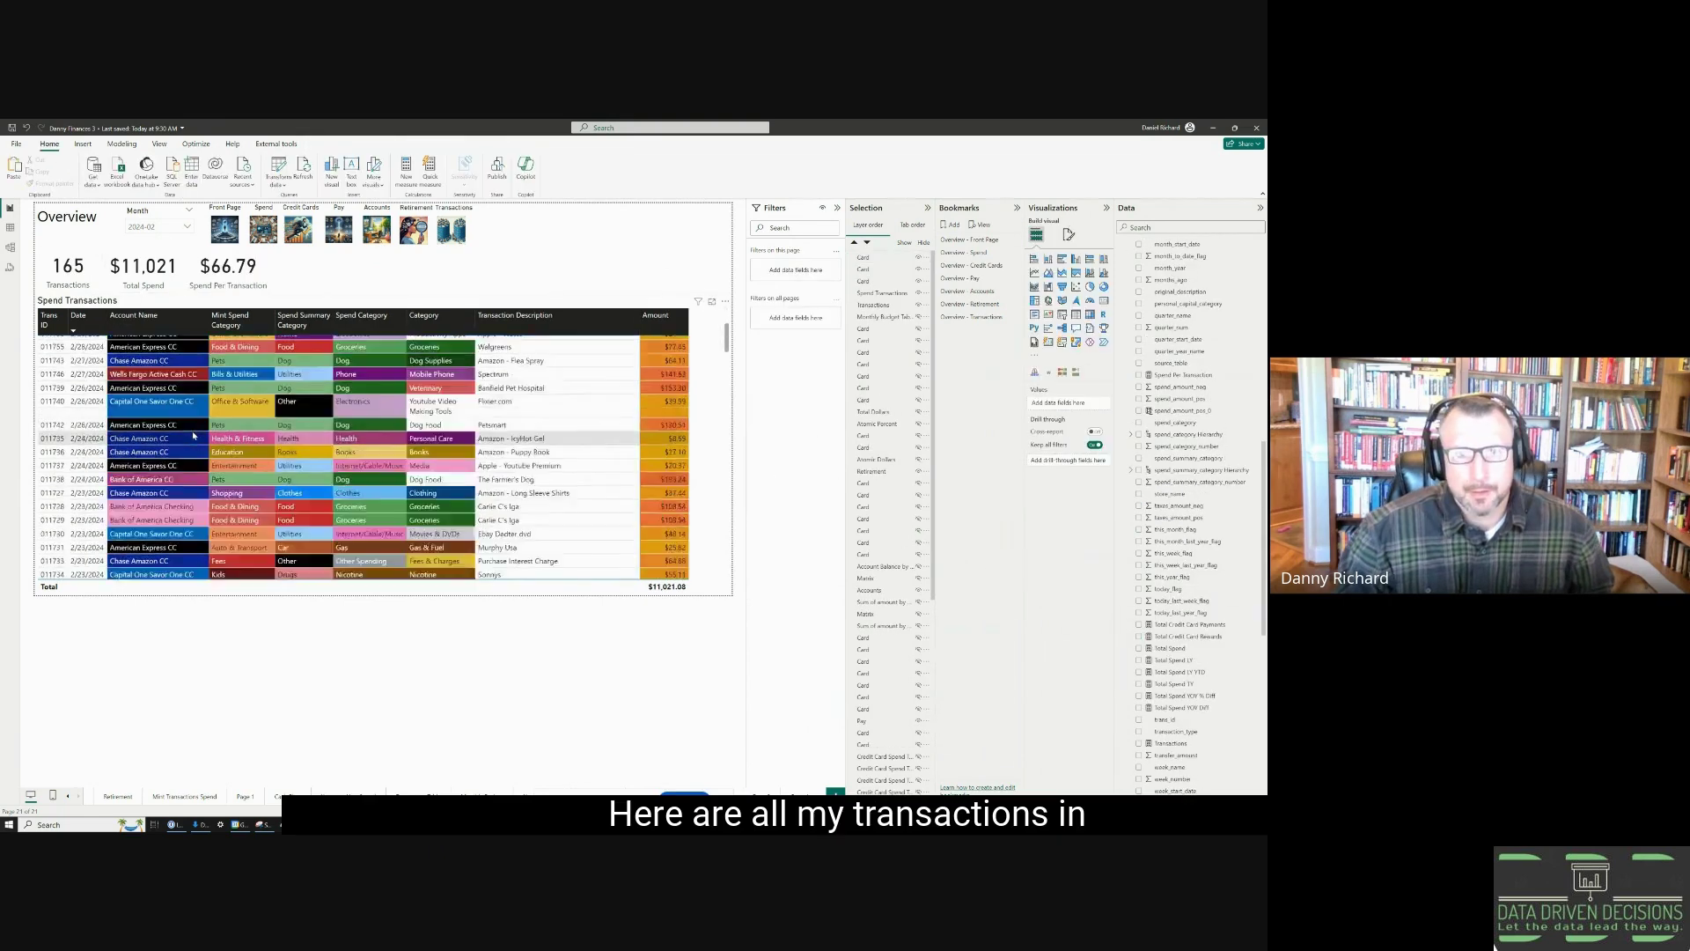
scroll(191, 438, down, 6)
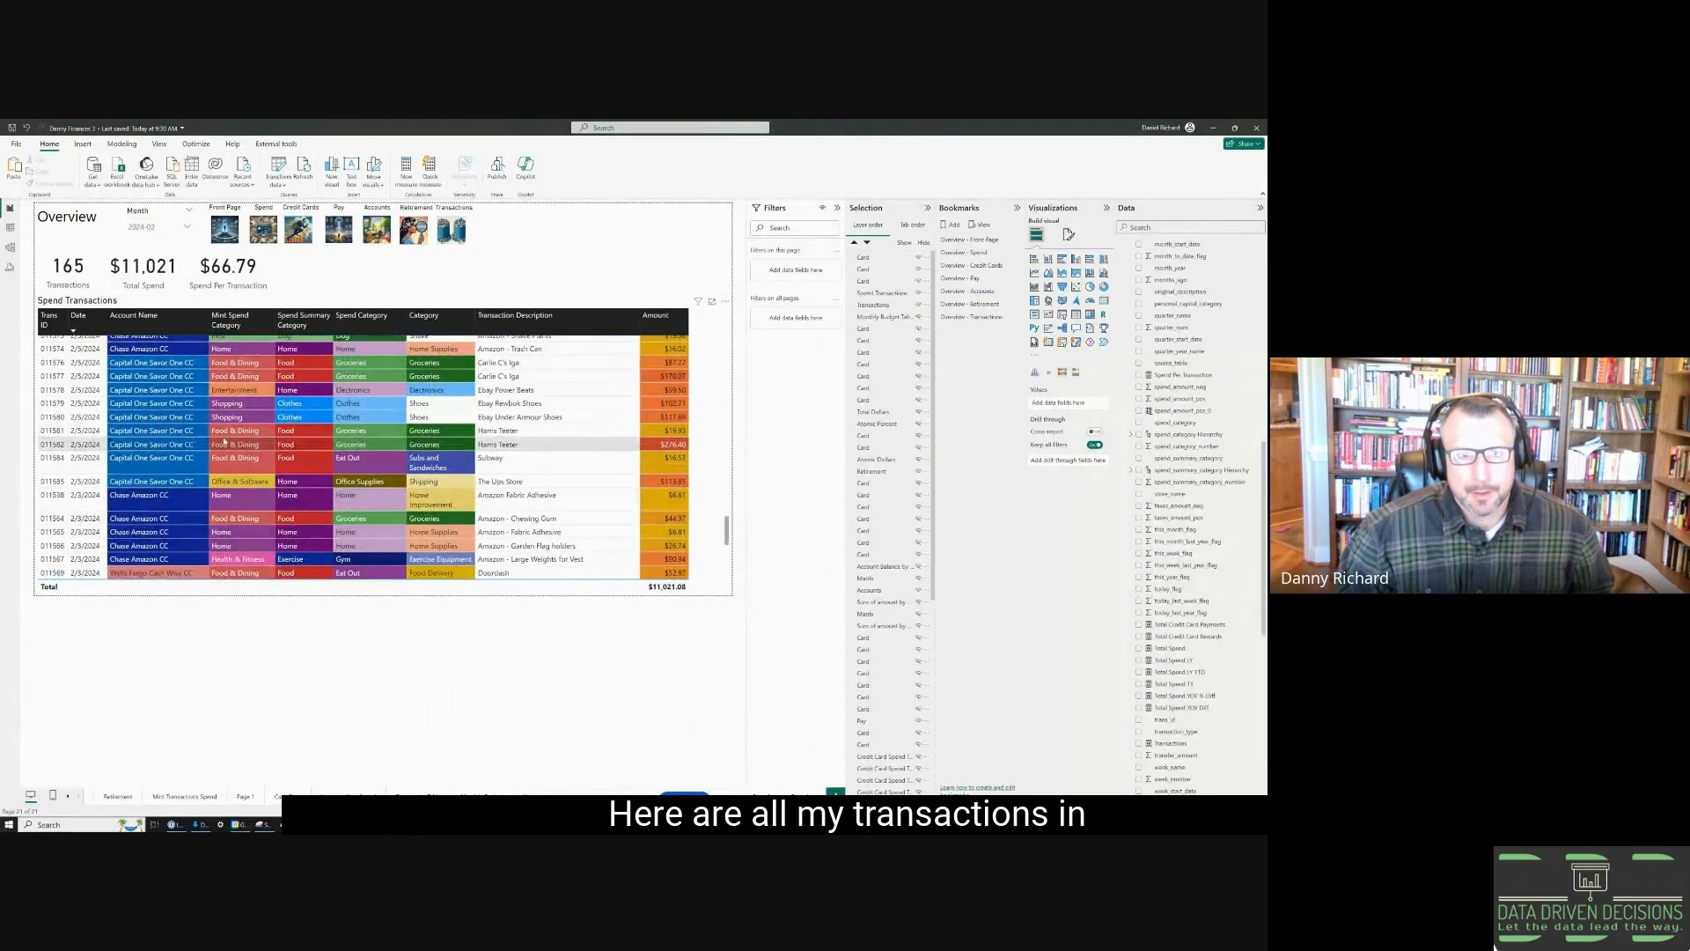
click(222, 444)
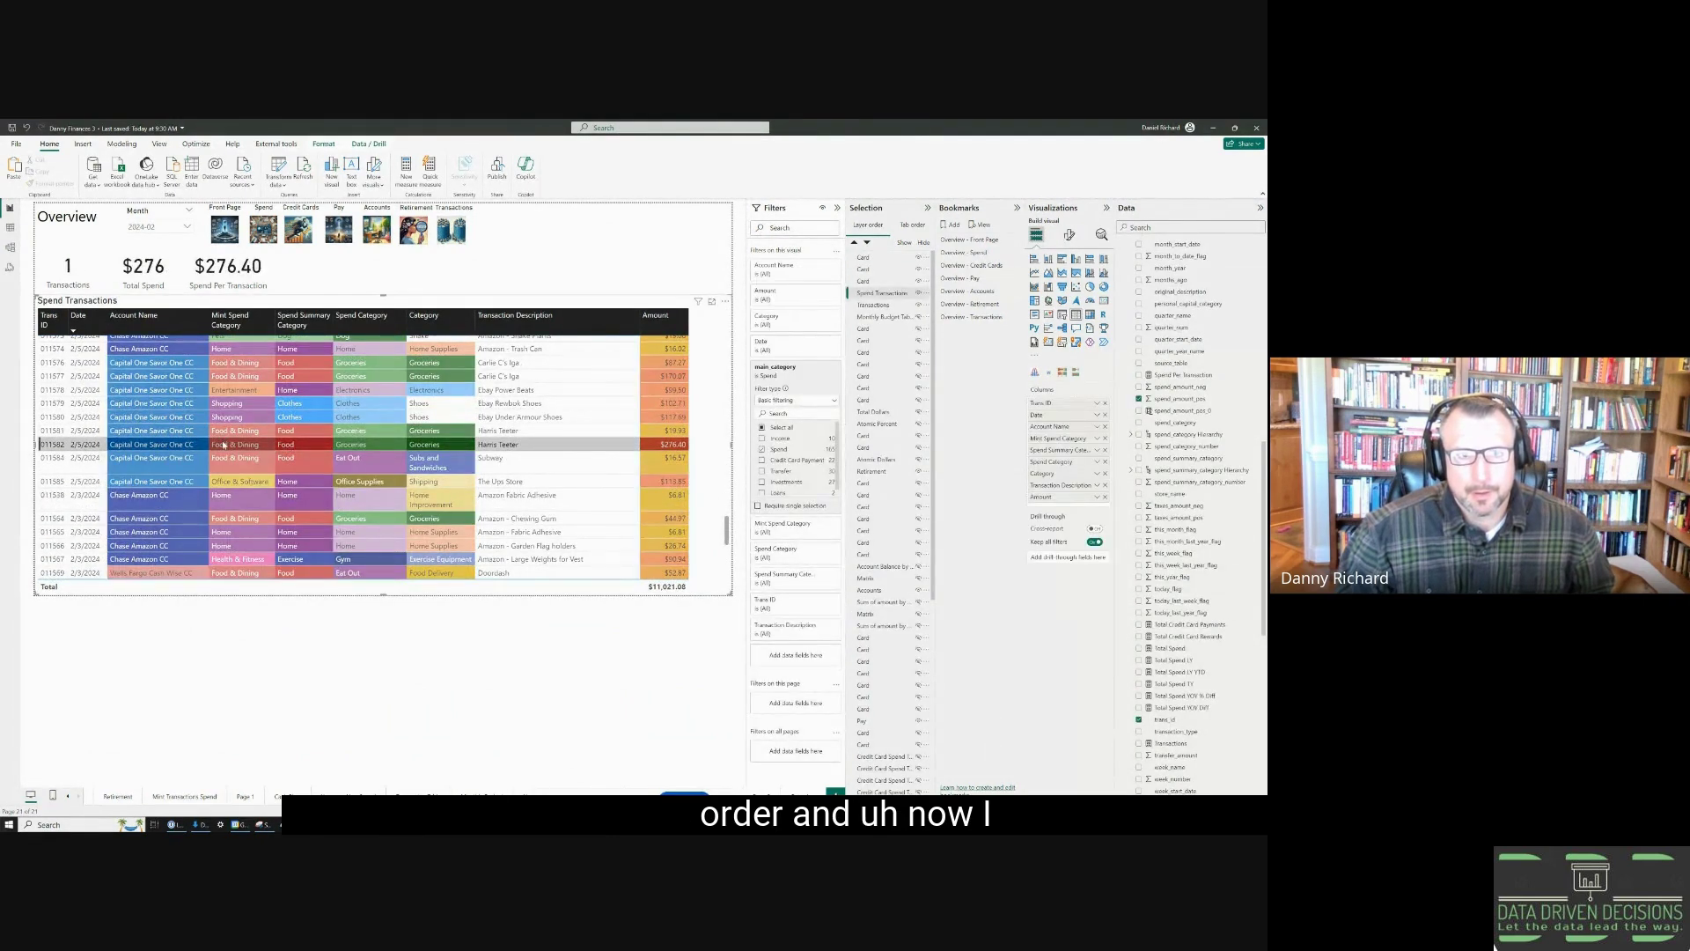
click(424, 317)
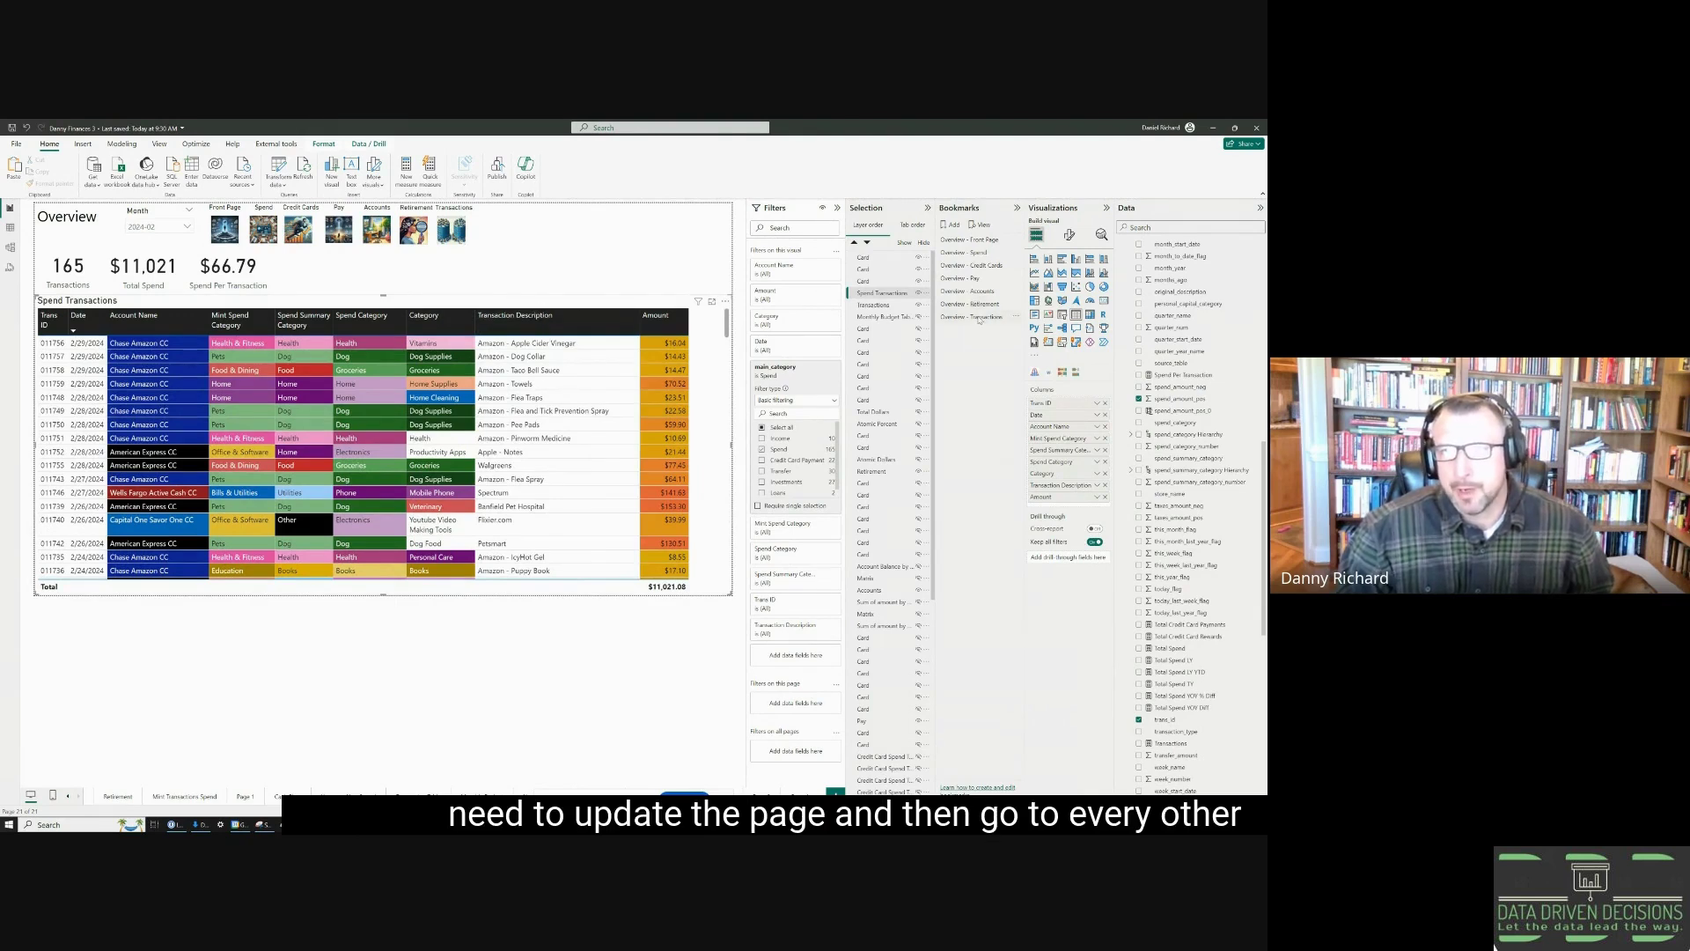
- Update the Overview - Transactions bookmark, then check the Front Page and Retirement bookmarks
right_click(979, 321)
click(999, 328)
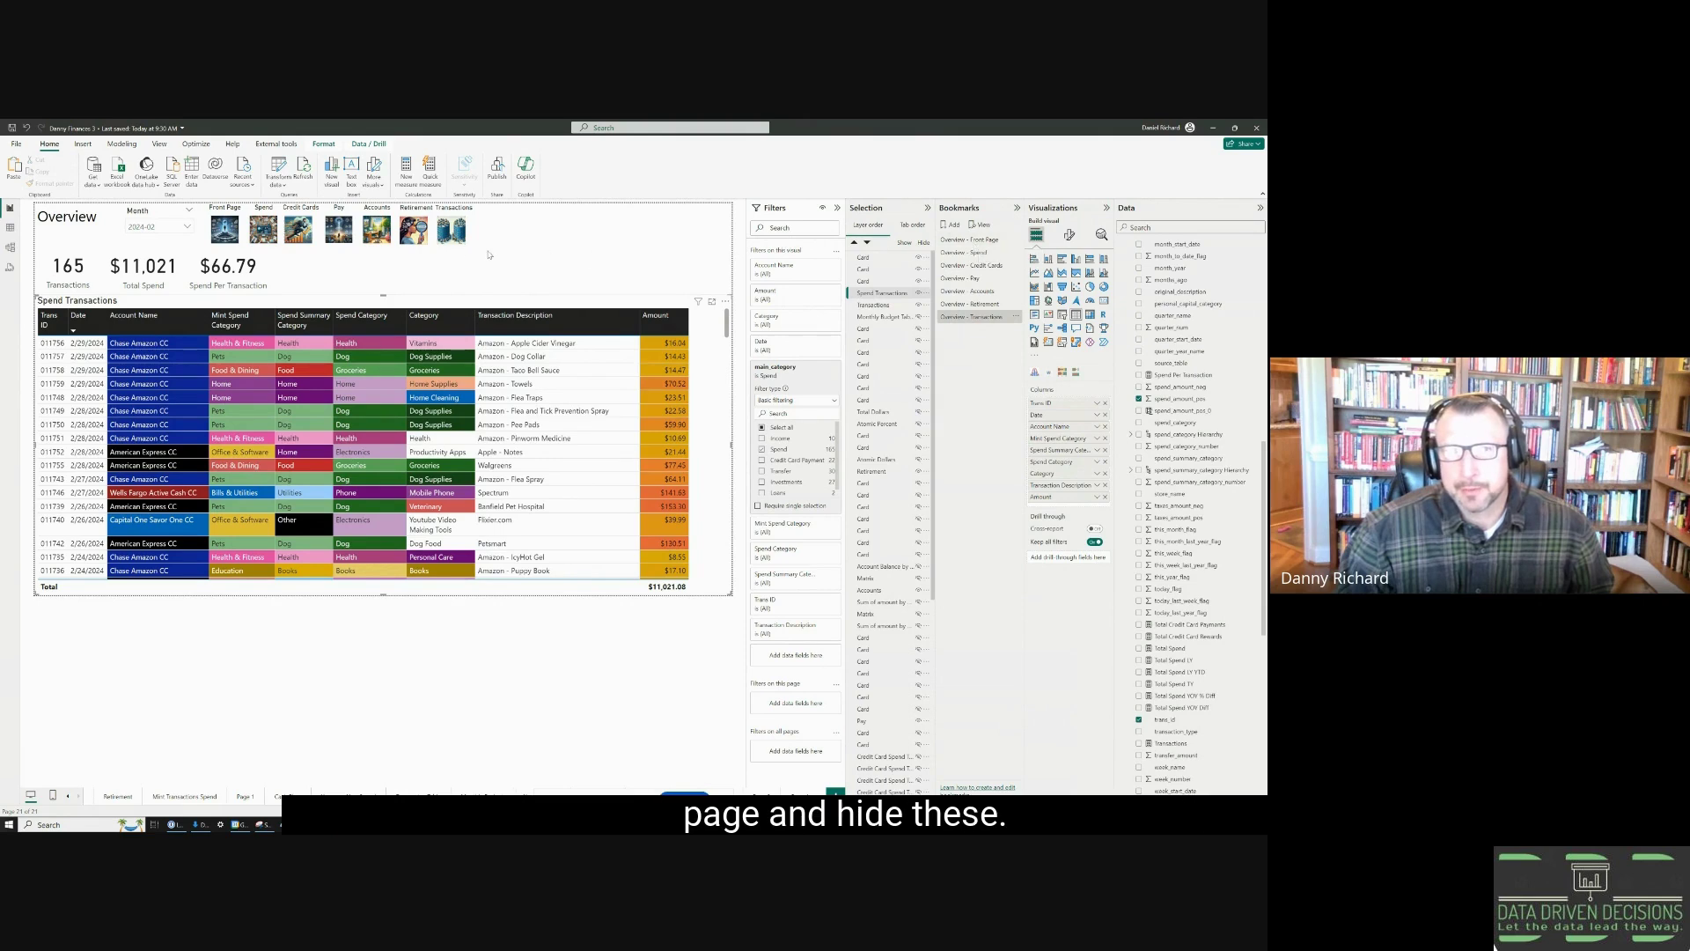
click(980, 242)
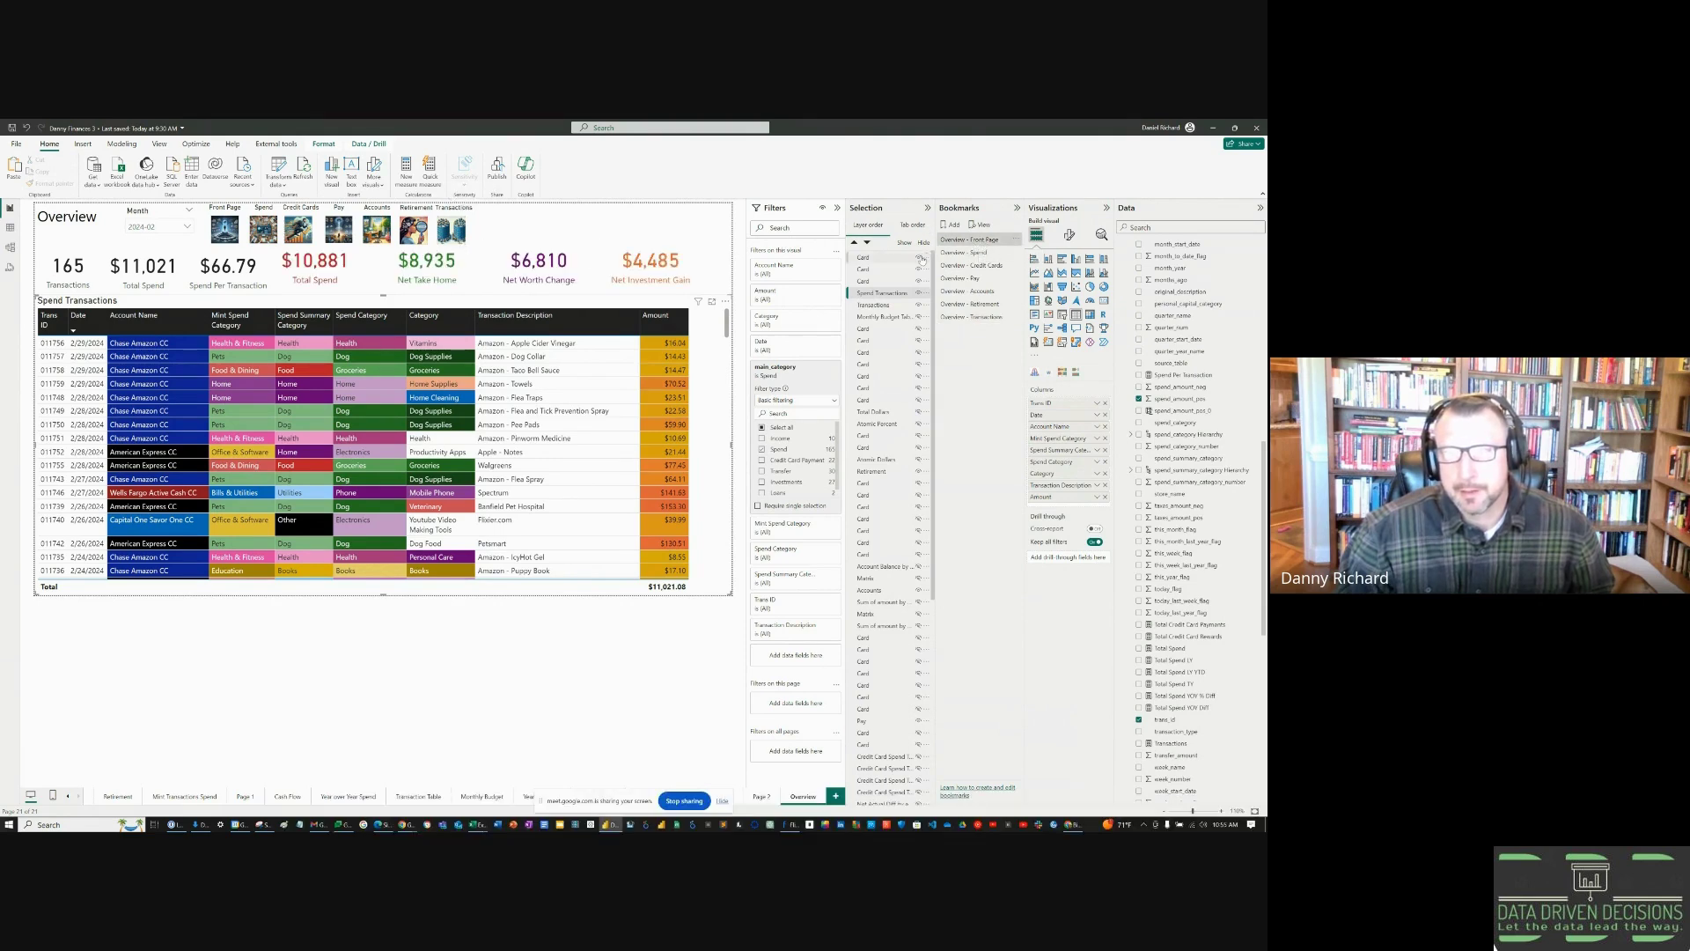
click(970, 305)
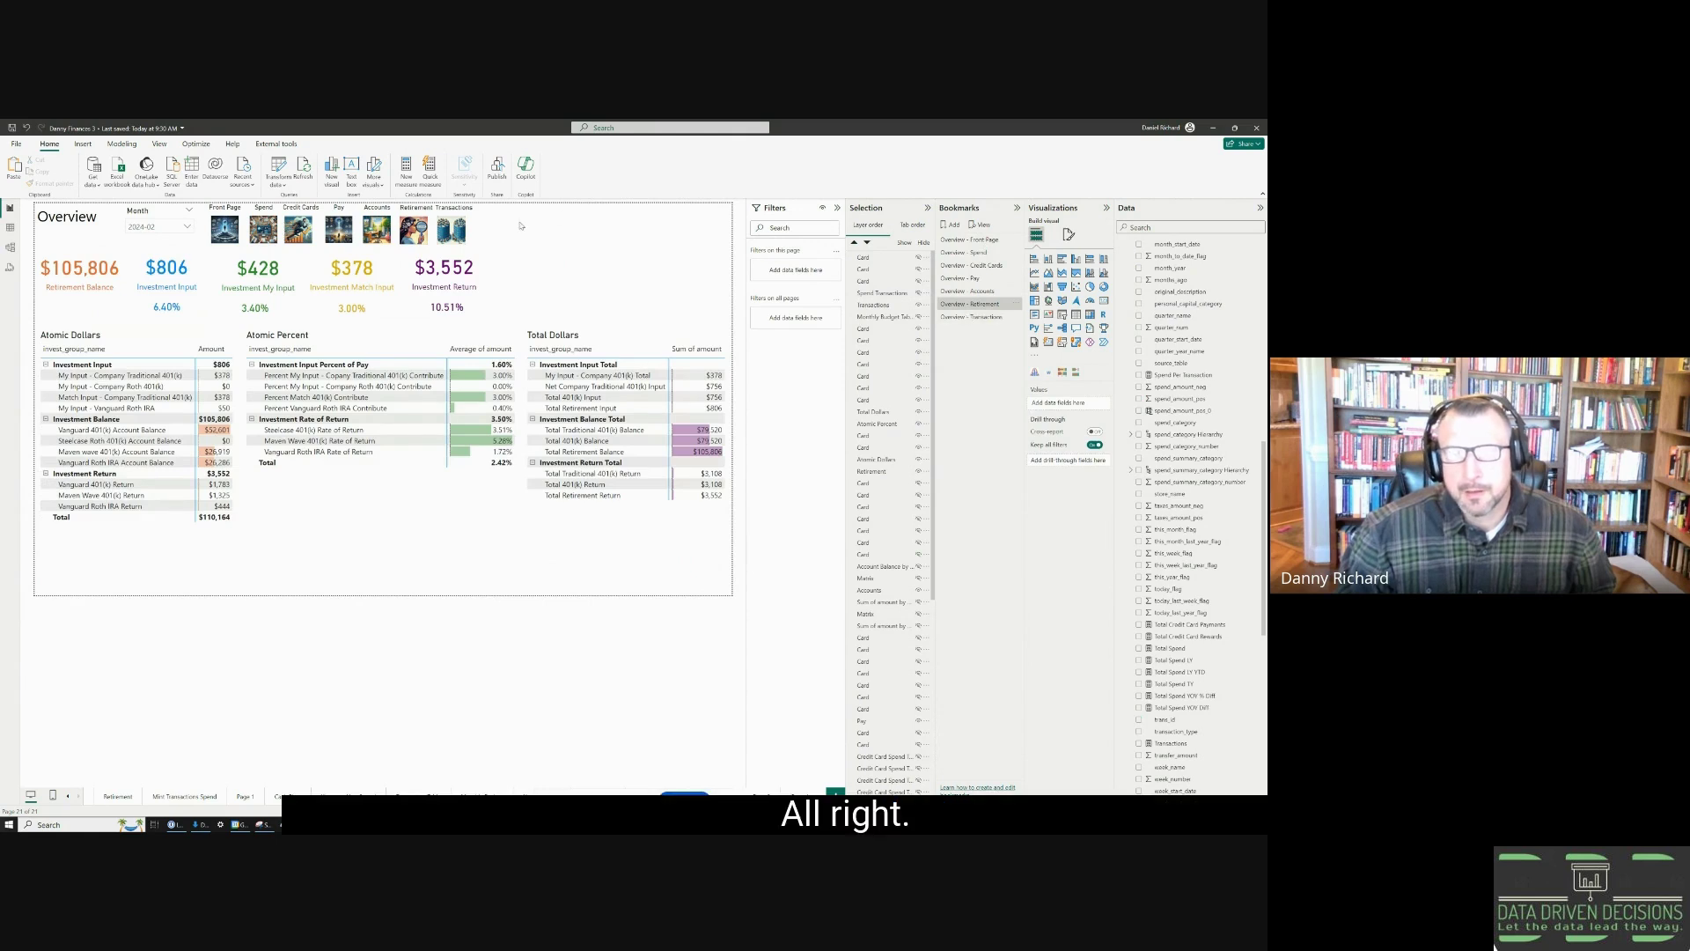
- Link the Transactions image's action to the Overview - Transactions bookmark
click(873, 305)
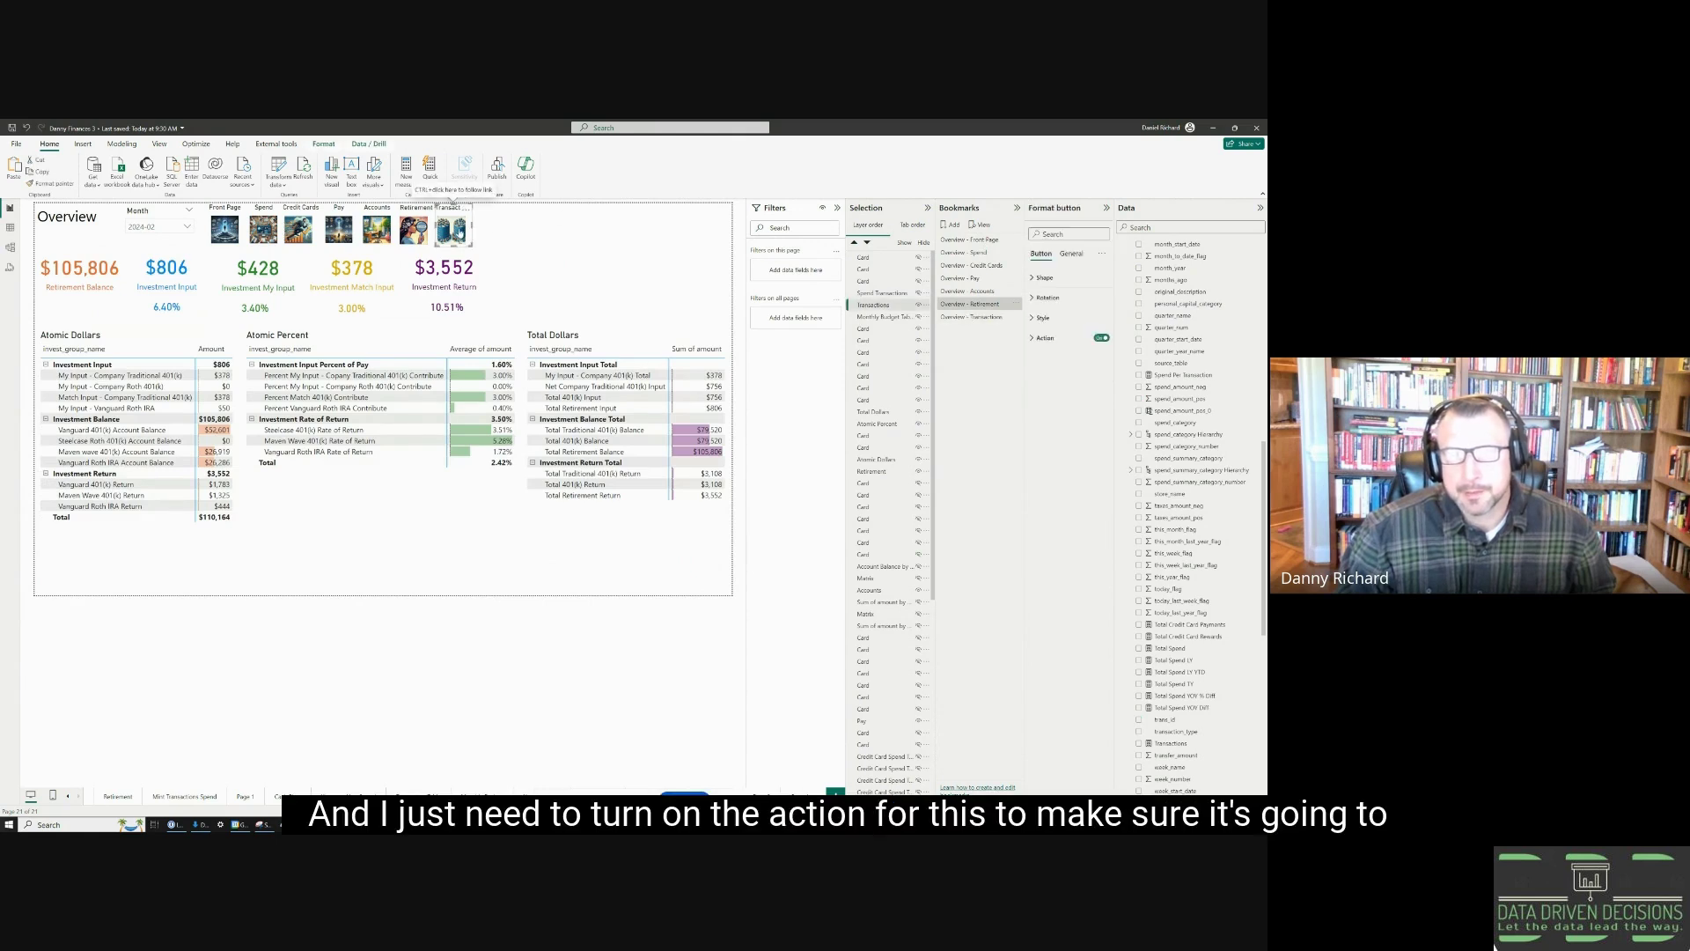
click(1045, 338)
click(1067, 413)
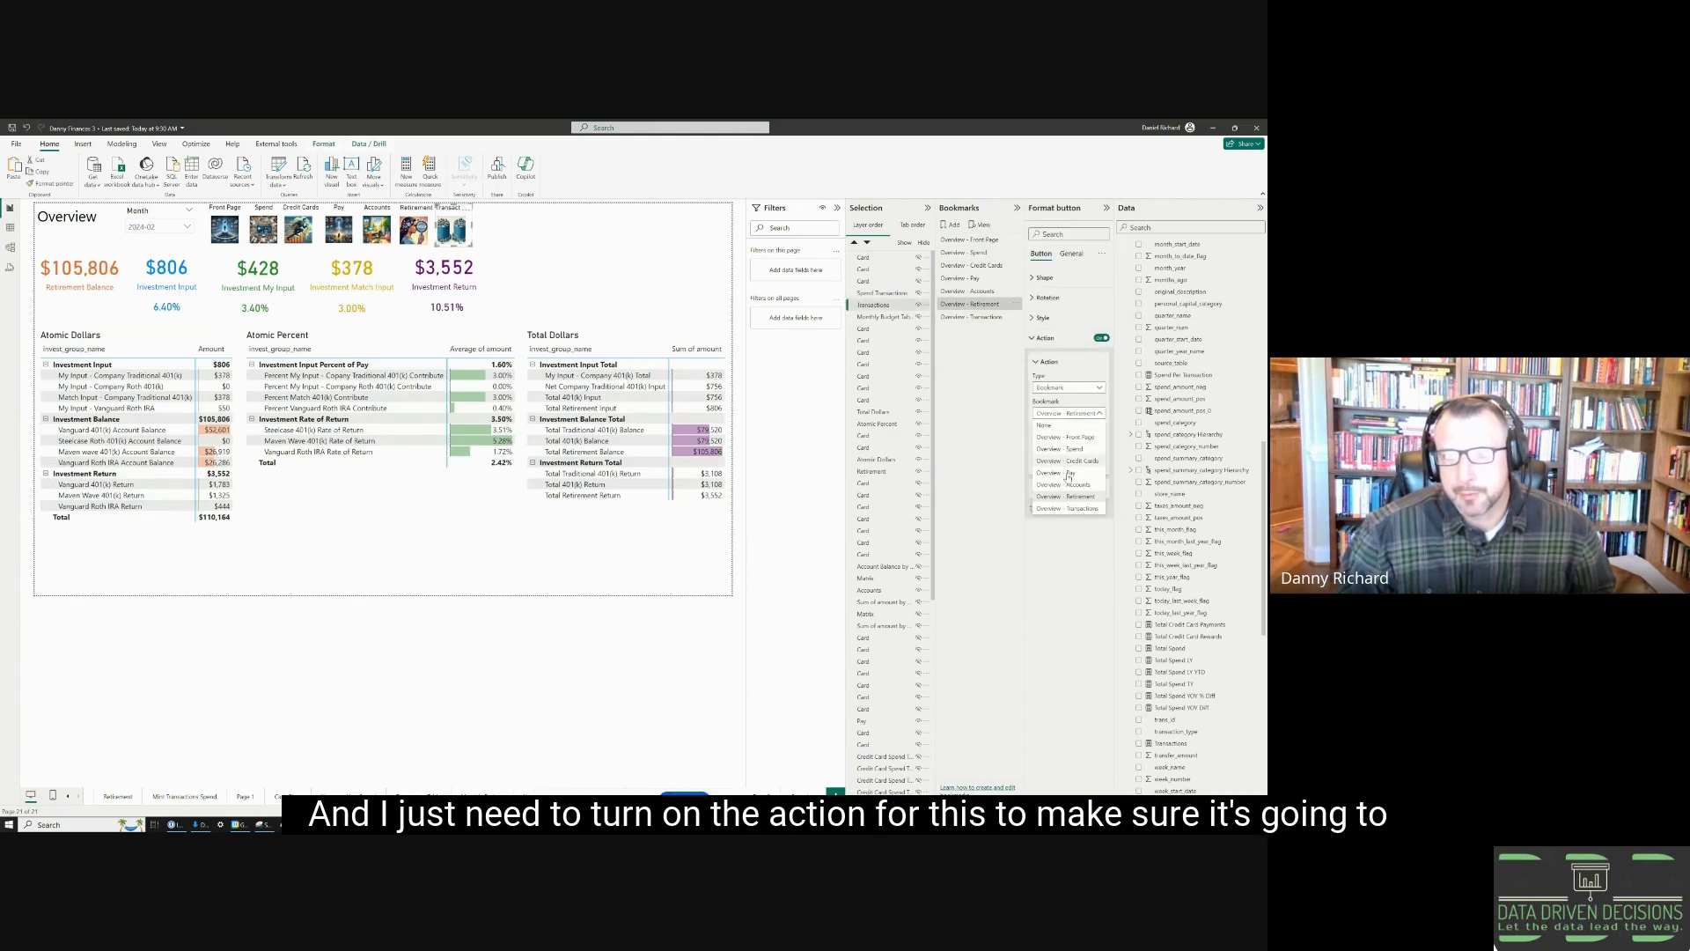
click(1069, 510)
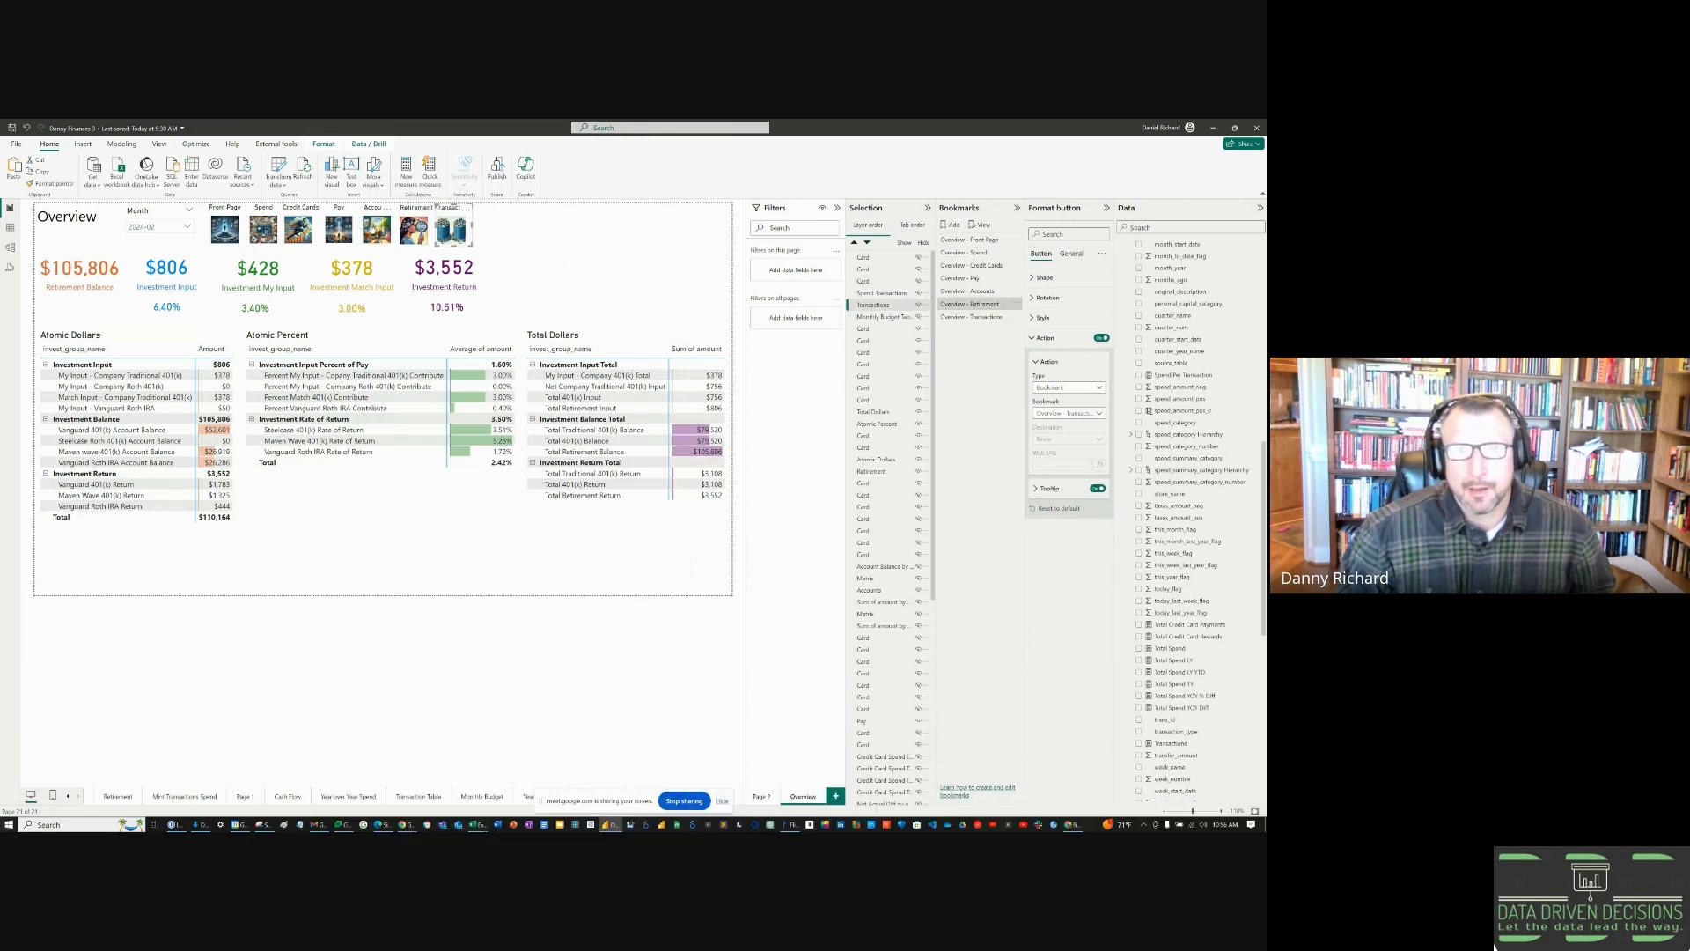
- Test the nav buttons, ending on the Transactions view with its table and cards
ctrl+click(377, 229)
ctrl+click(452, 229)
click(619, 225)
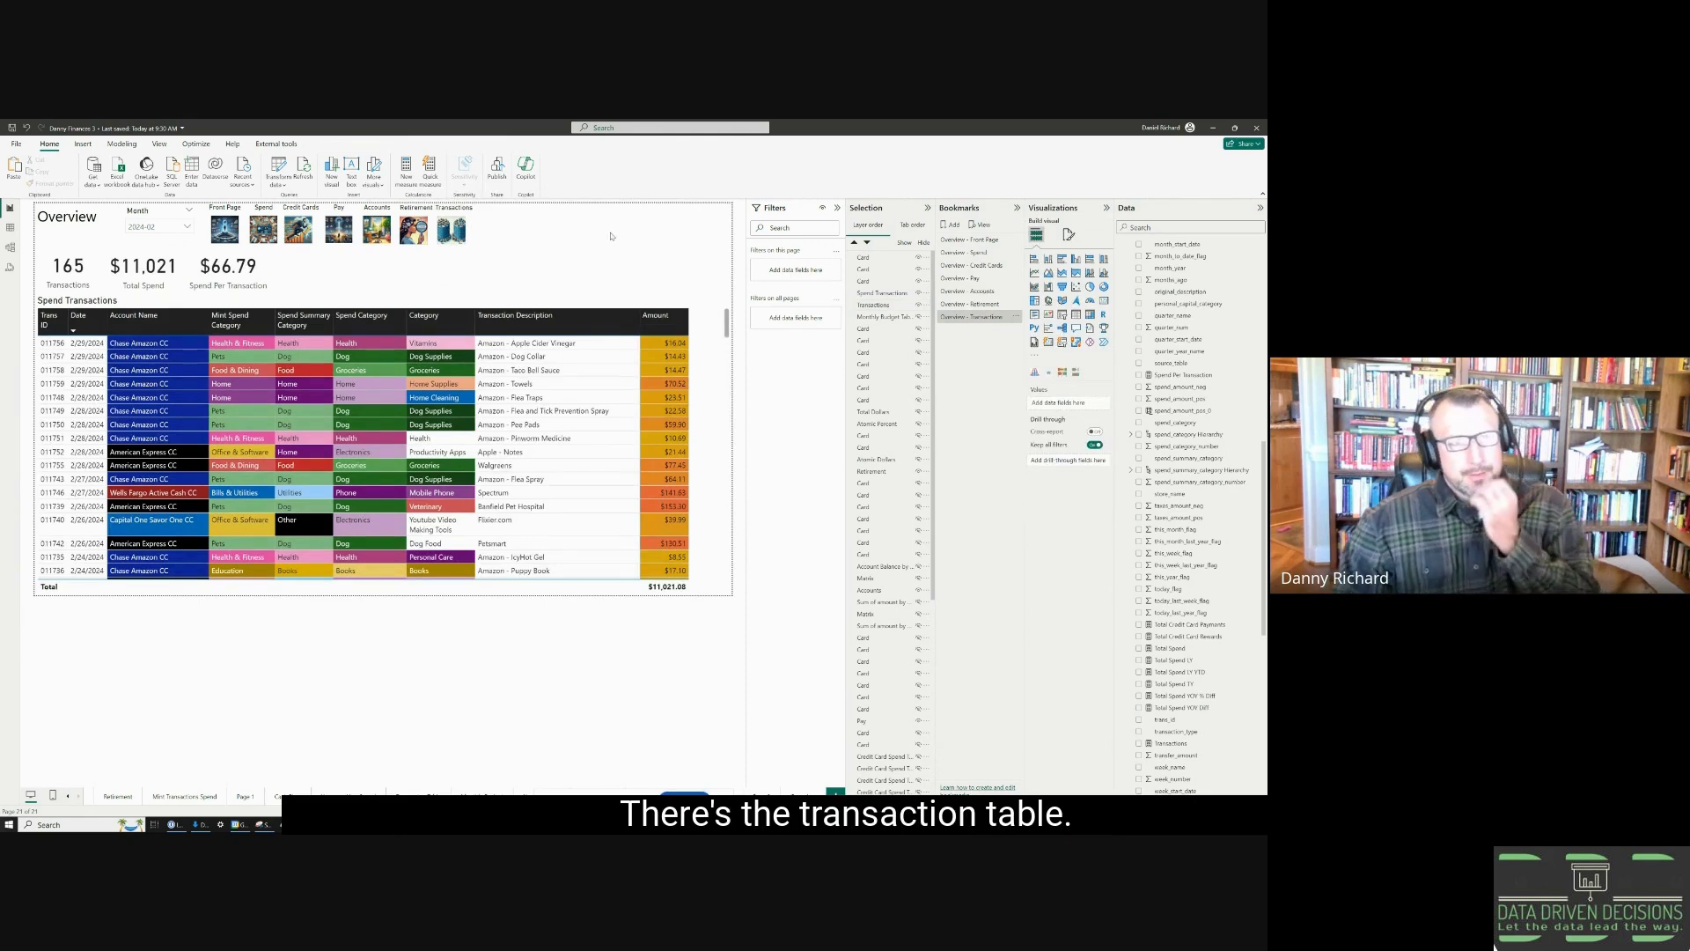